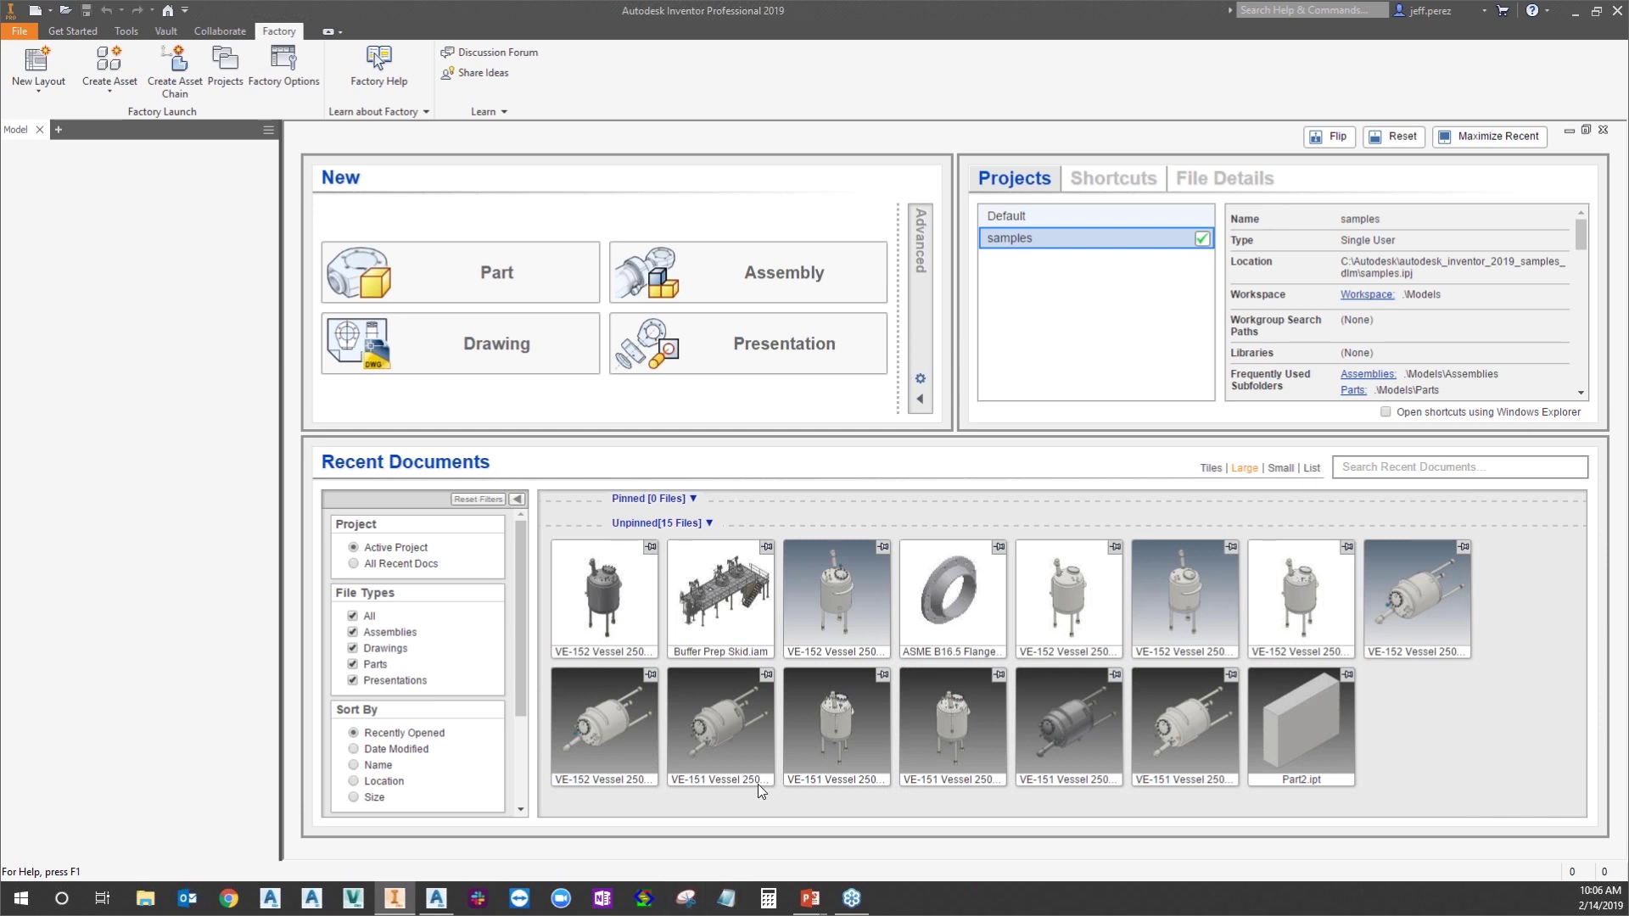
Open the Buffer Prep Skid assembly and look over its platform, vessels and piping
left_click(682, 555)
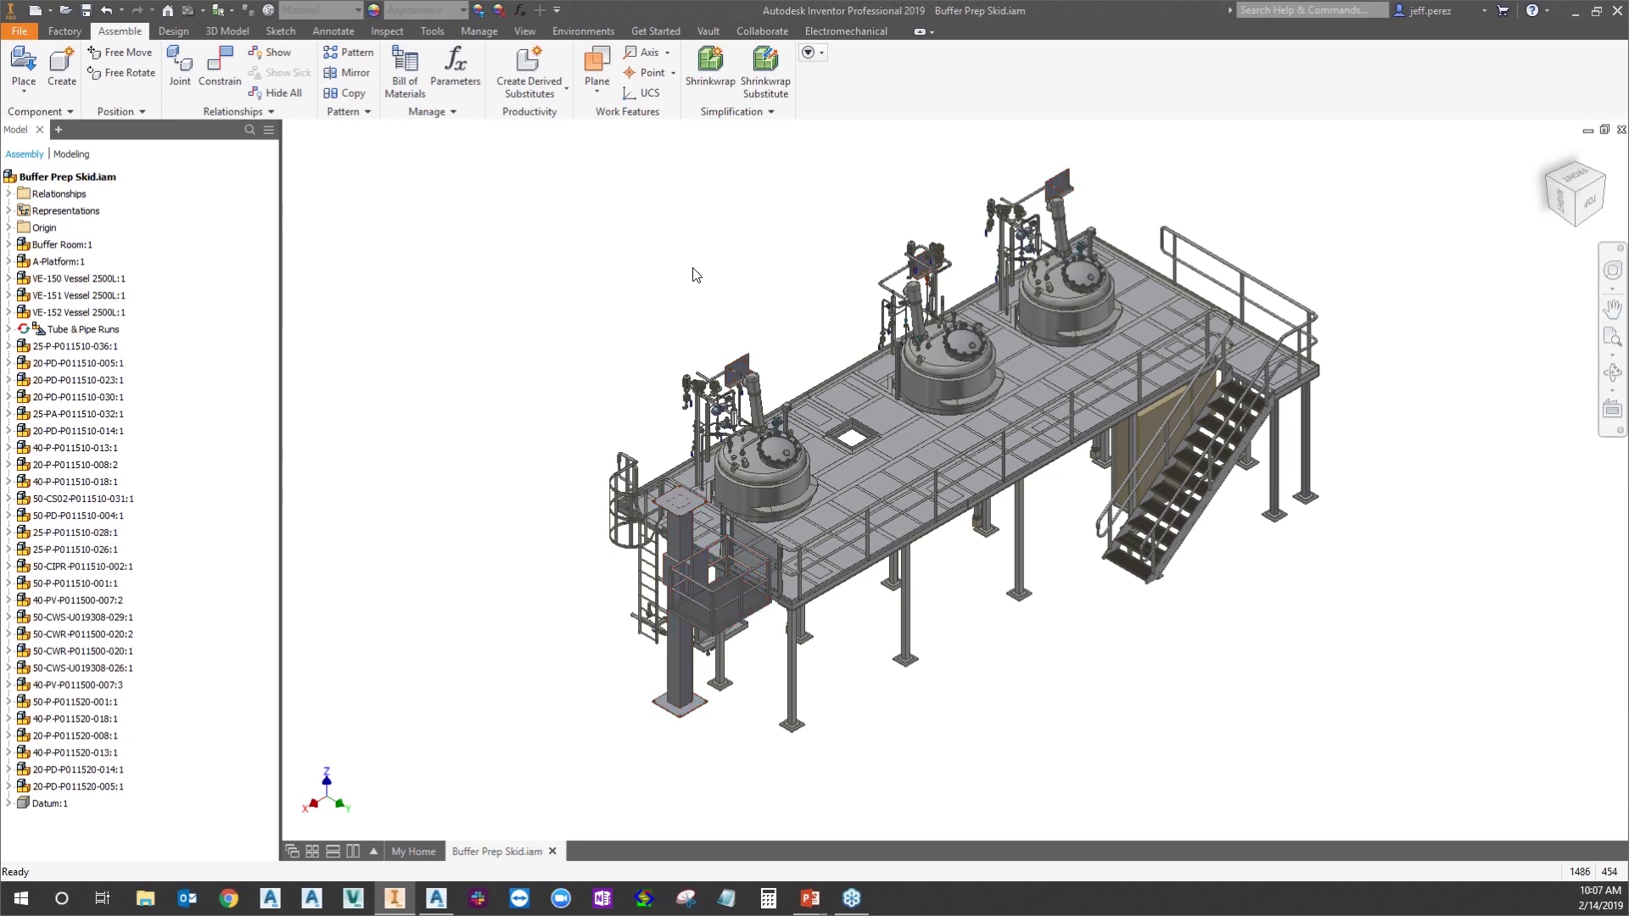
left_click(900, 358)
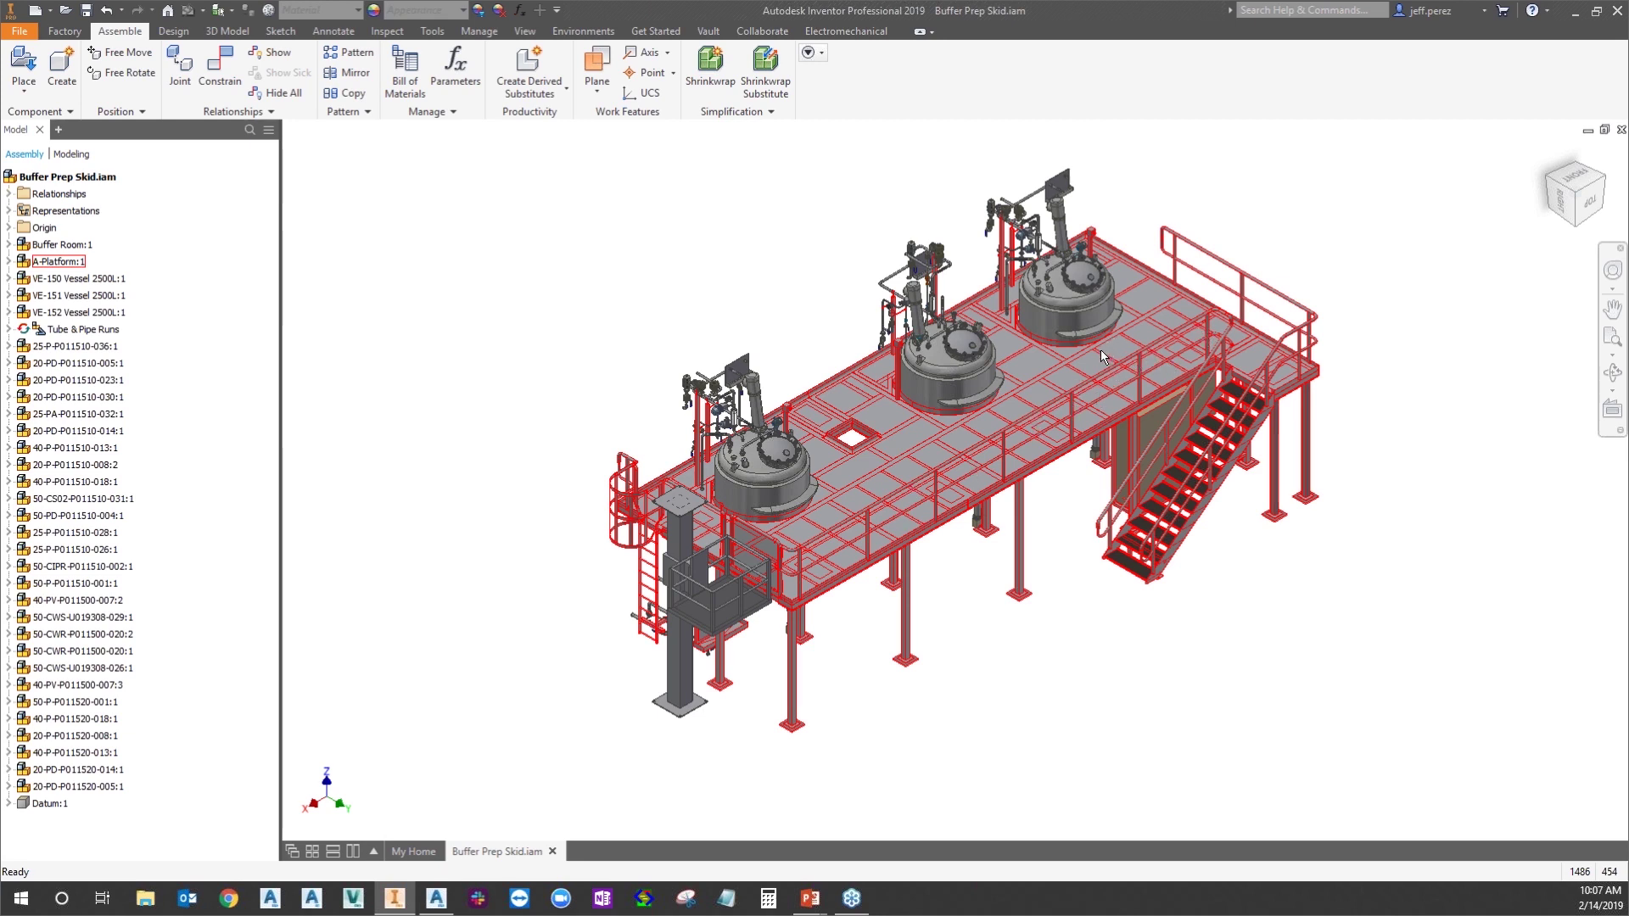
left_click(1343, 229)
left_click(1087, 268)
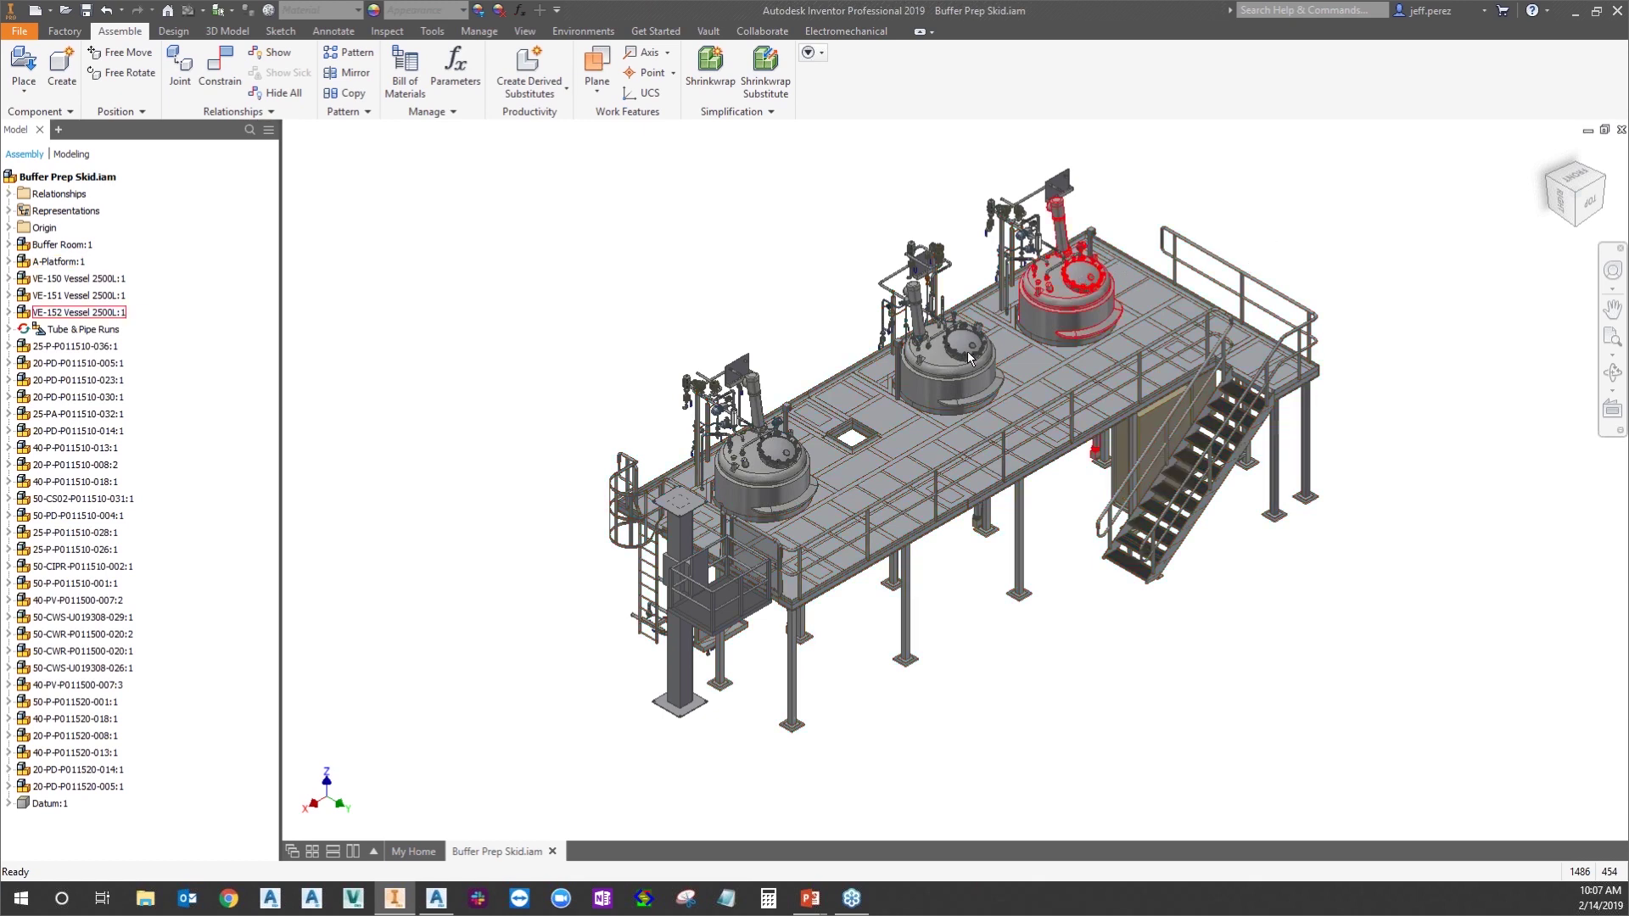
left_click(891, 314)
key("Escape")
scroll(1045, 218, "down", 3)
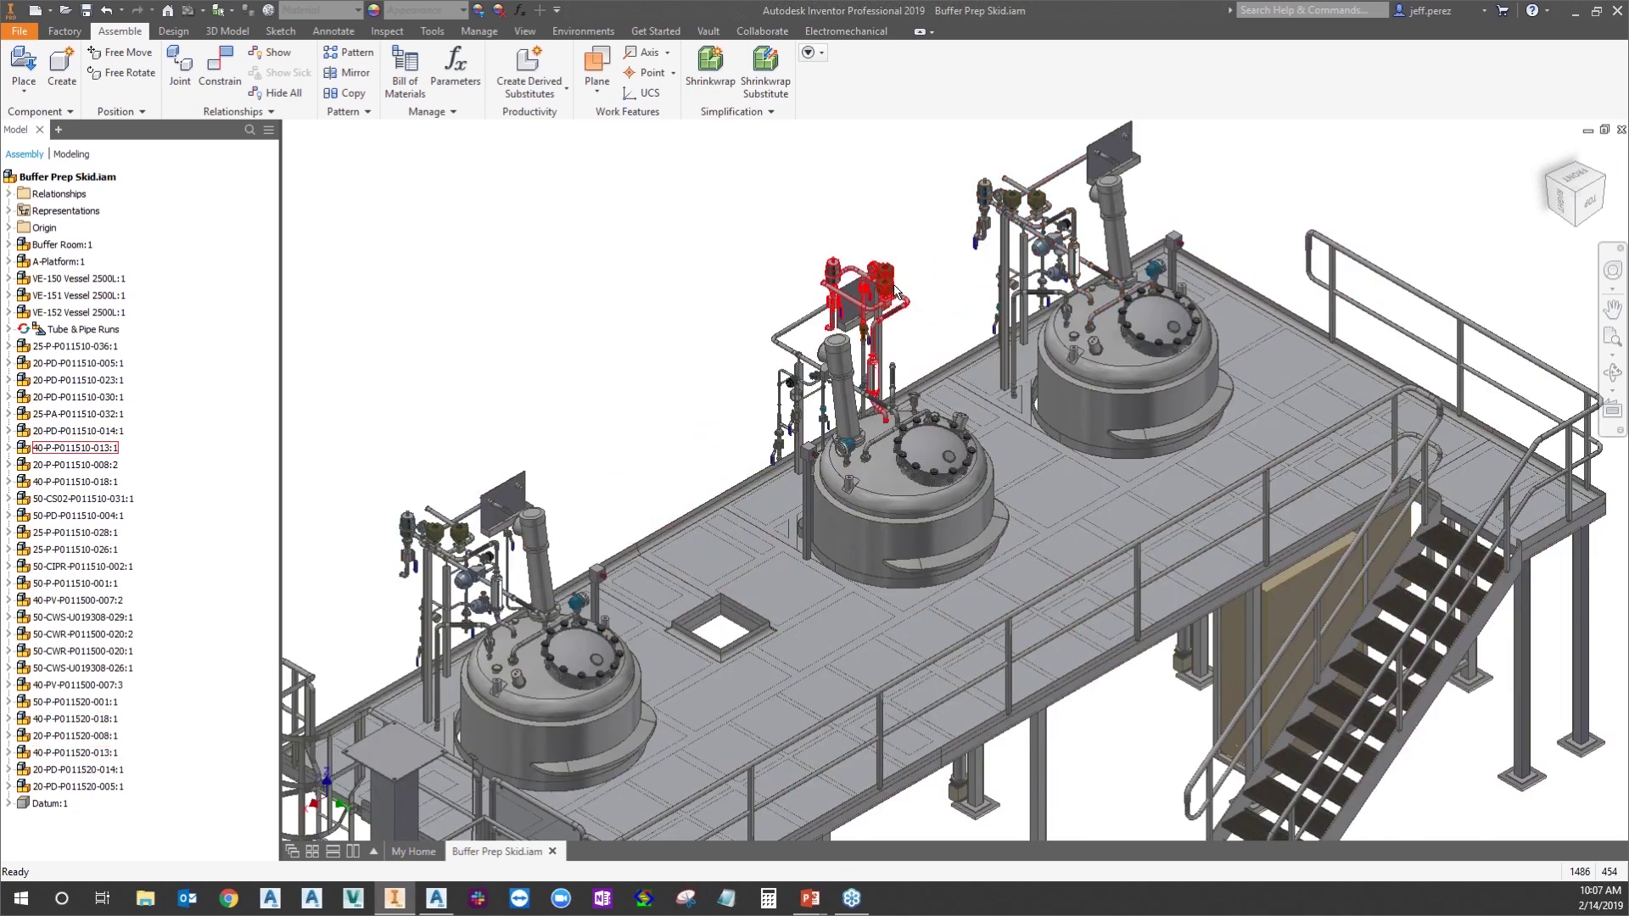
scroll(930, 254, "up", 3)
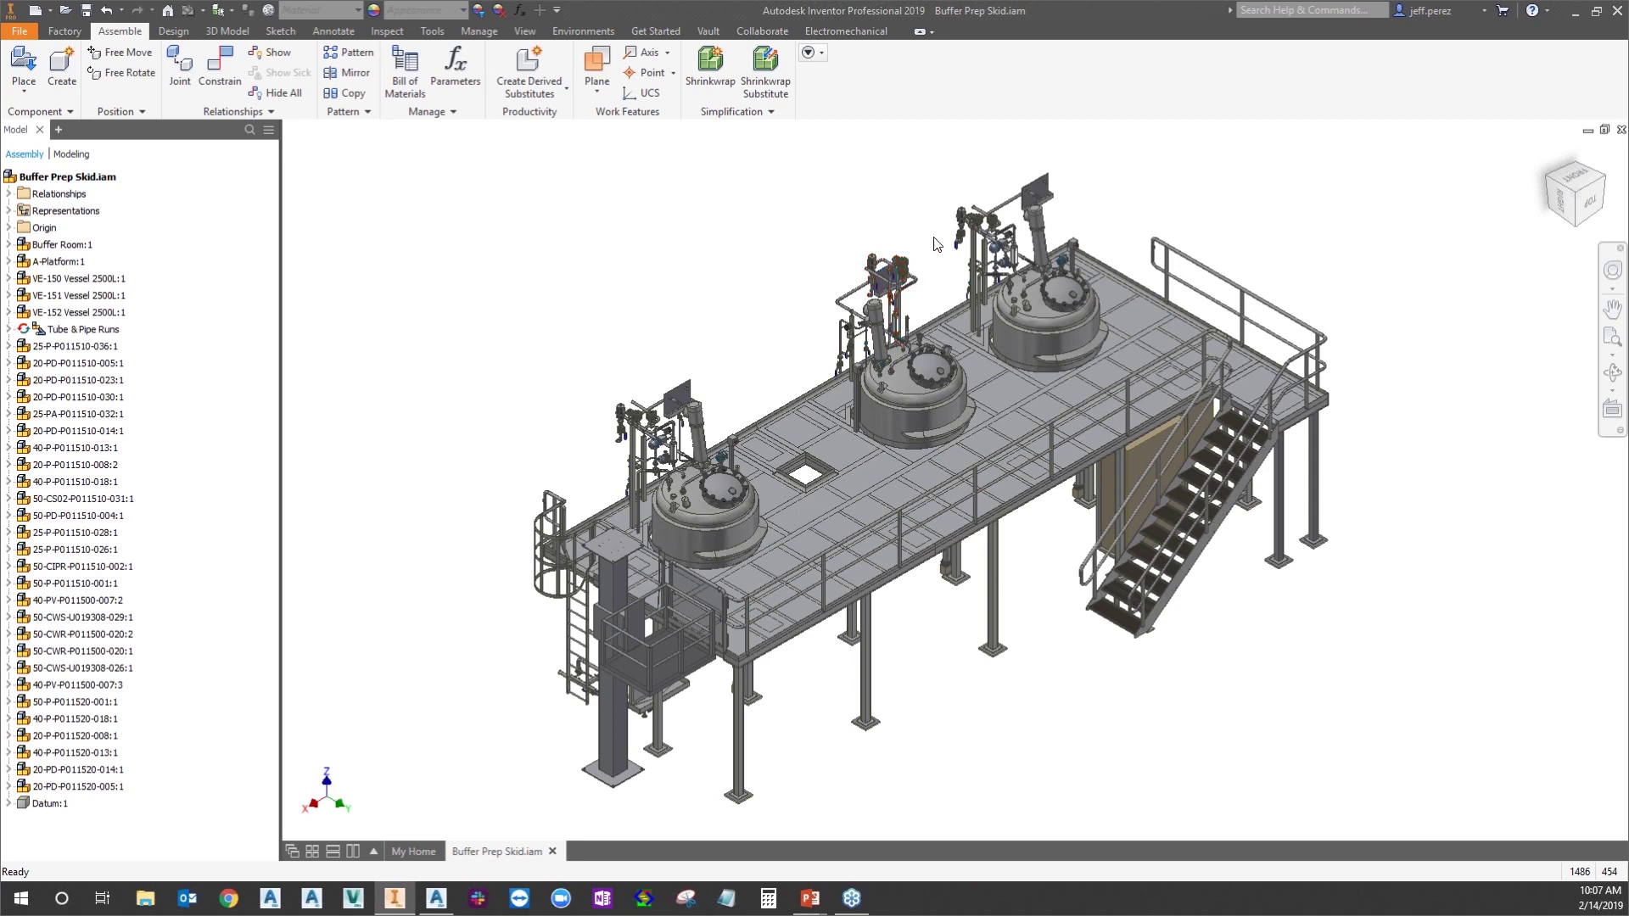
Open the VE-152 Vessel 2500L subassembly from the skid in its own window
left_click(1020, 293)
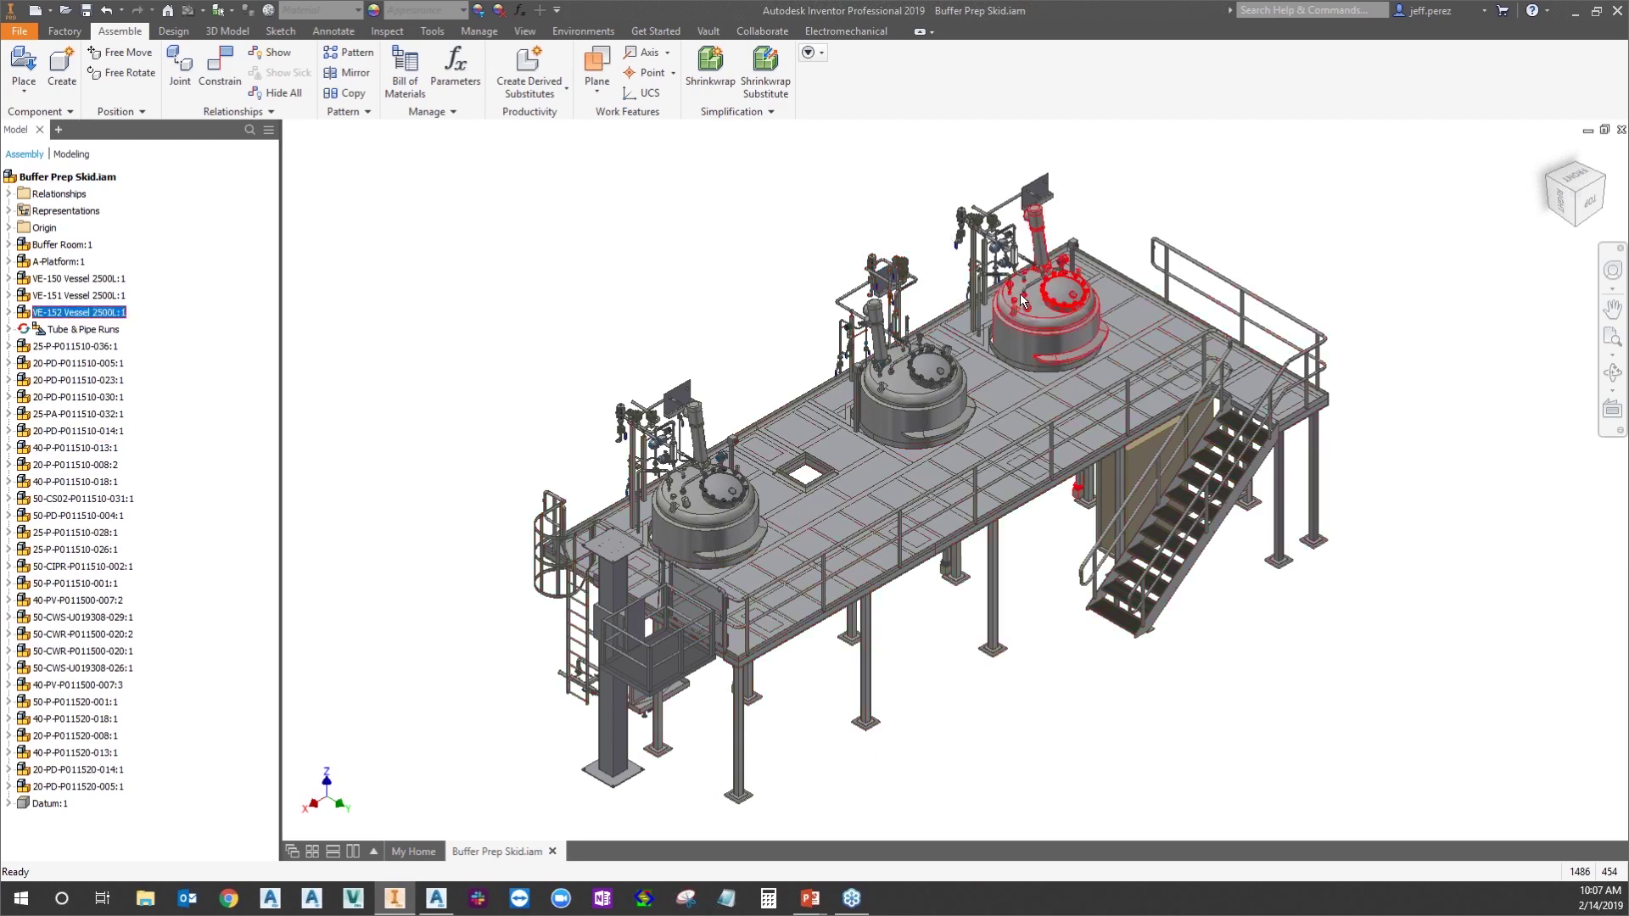
right_click(1020, 293)
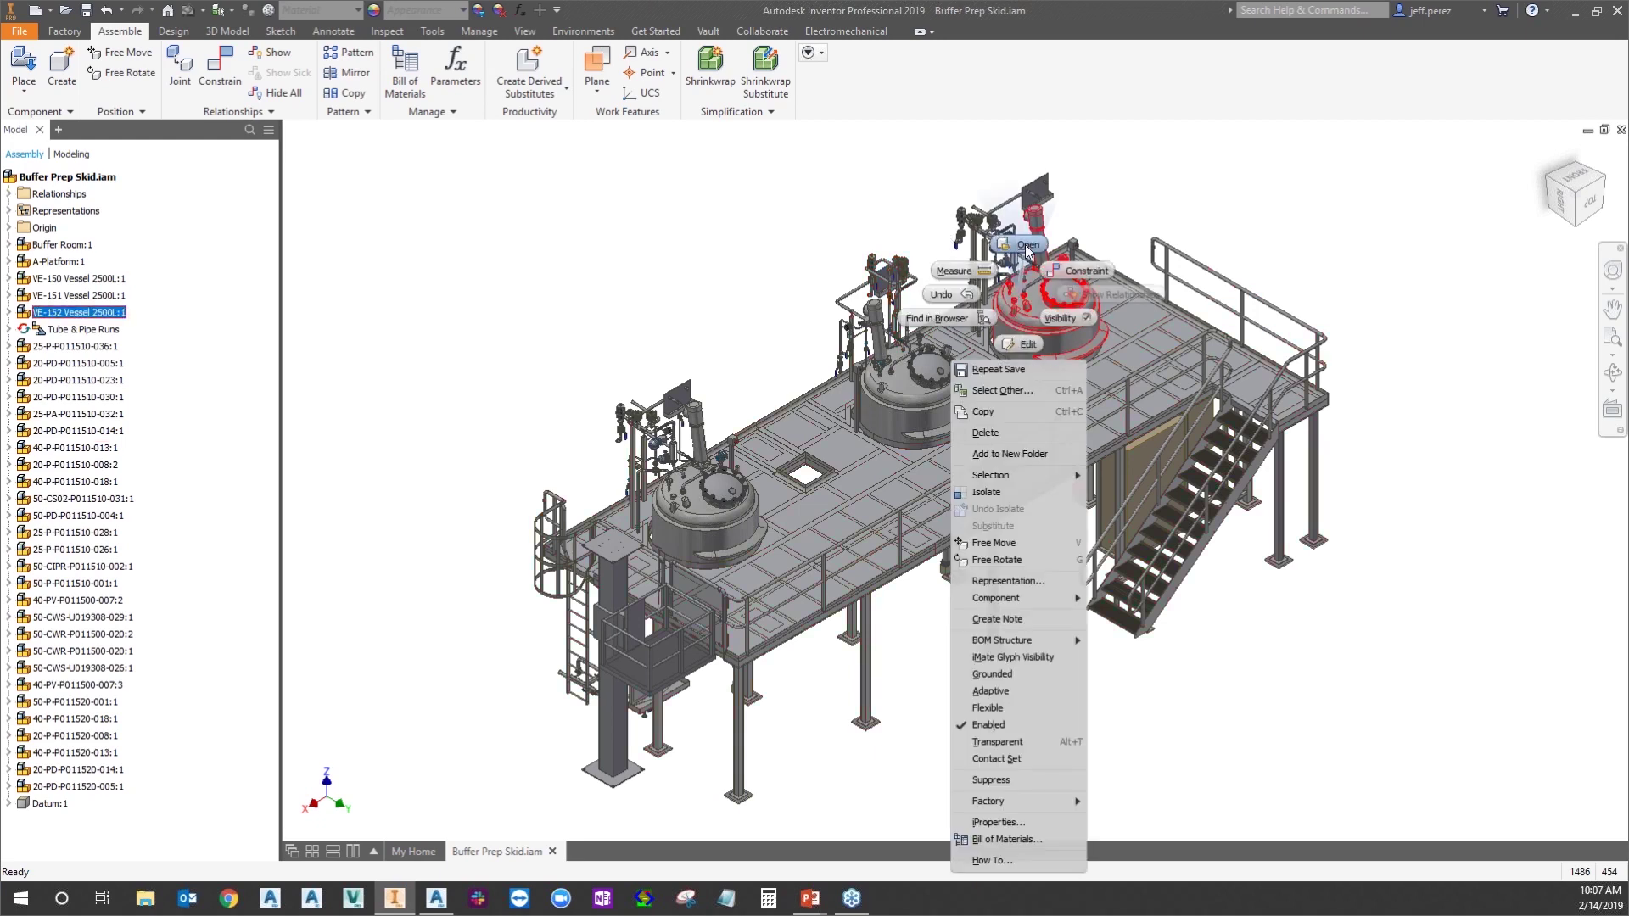
left_click(1024, 244)
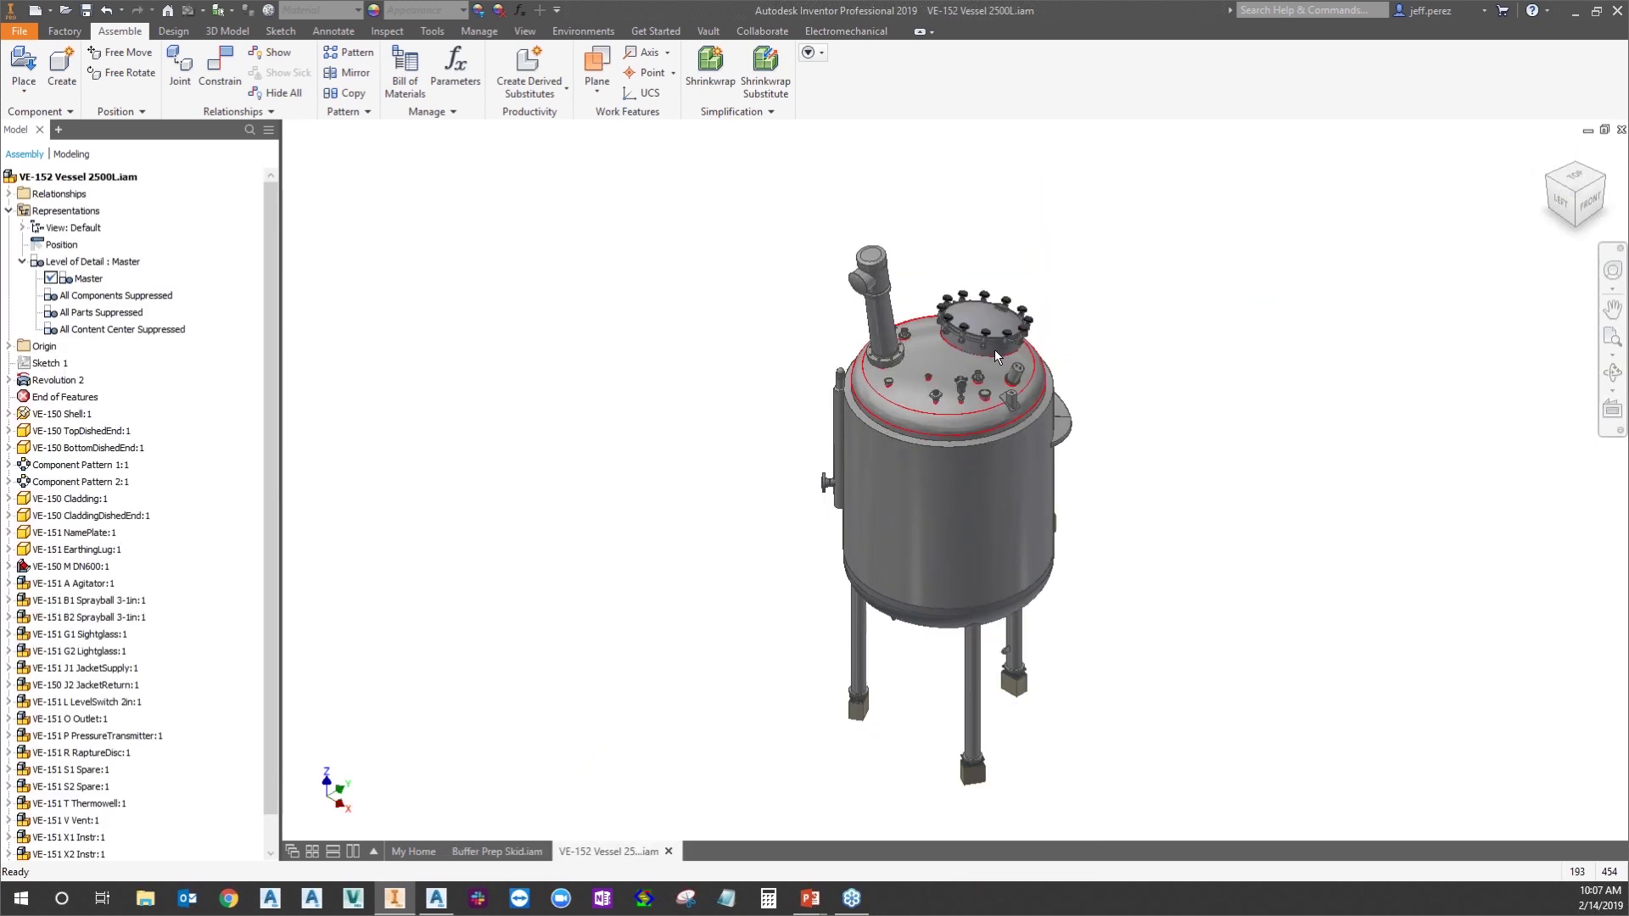
key("F2")
left_click_drag(1125, 349, 1130, 349)
key("Escape")
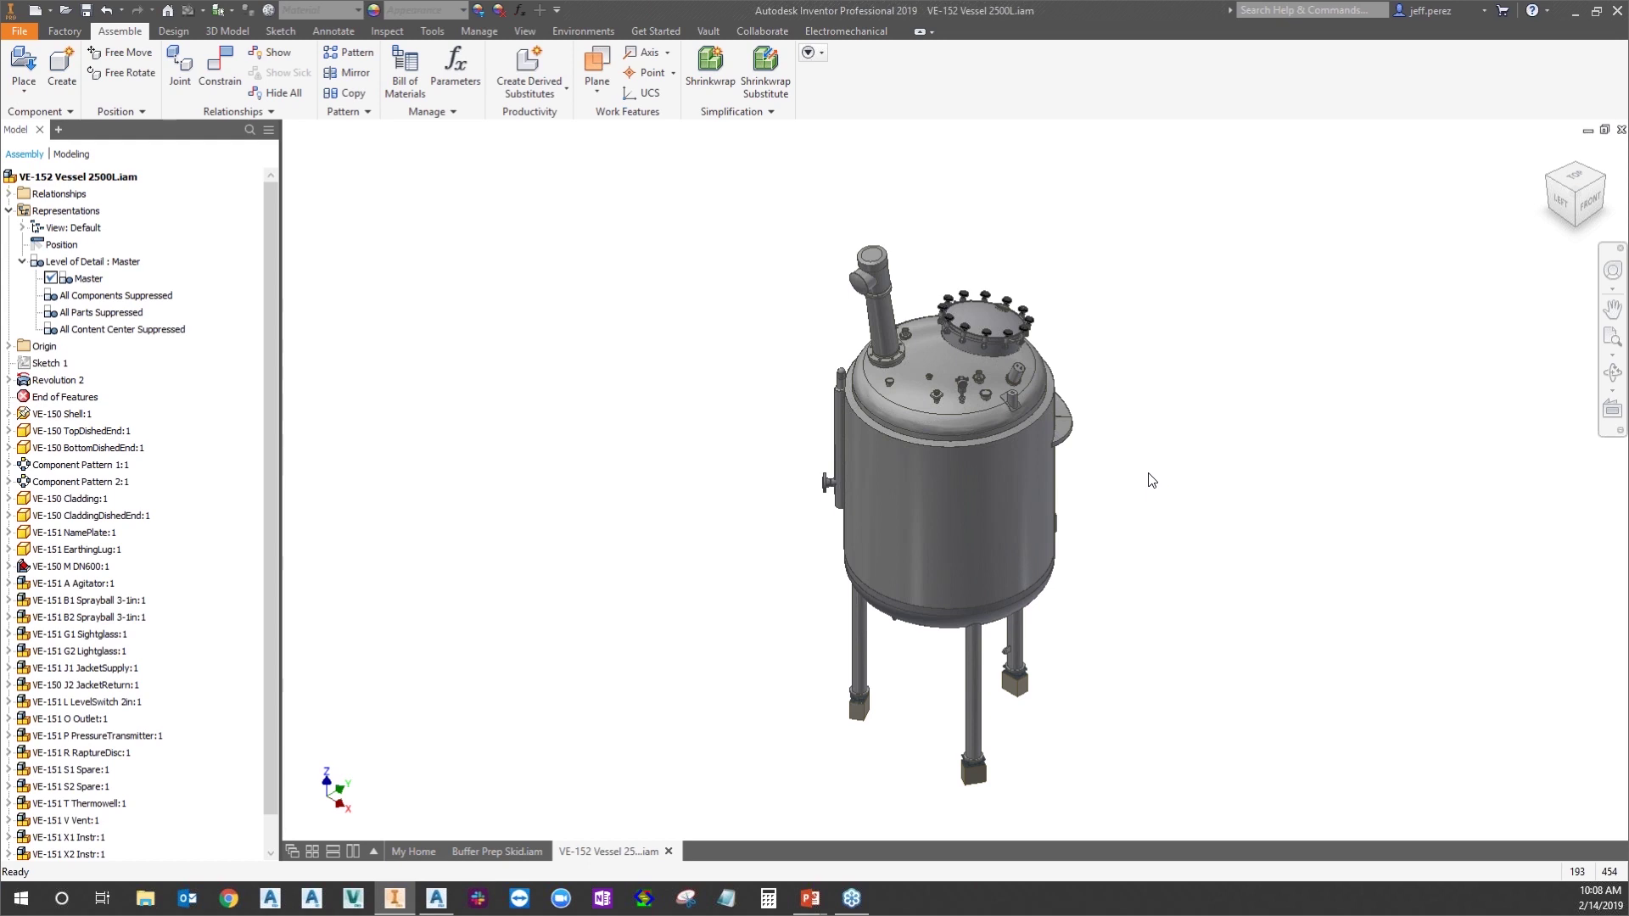
Start a new Shrinkwrap substitute under the vessel's Level of Detail representations
right_click(62, 267)
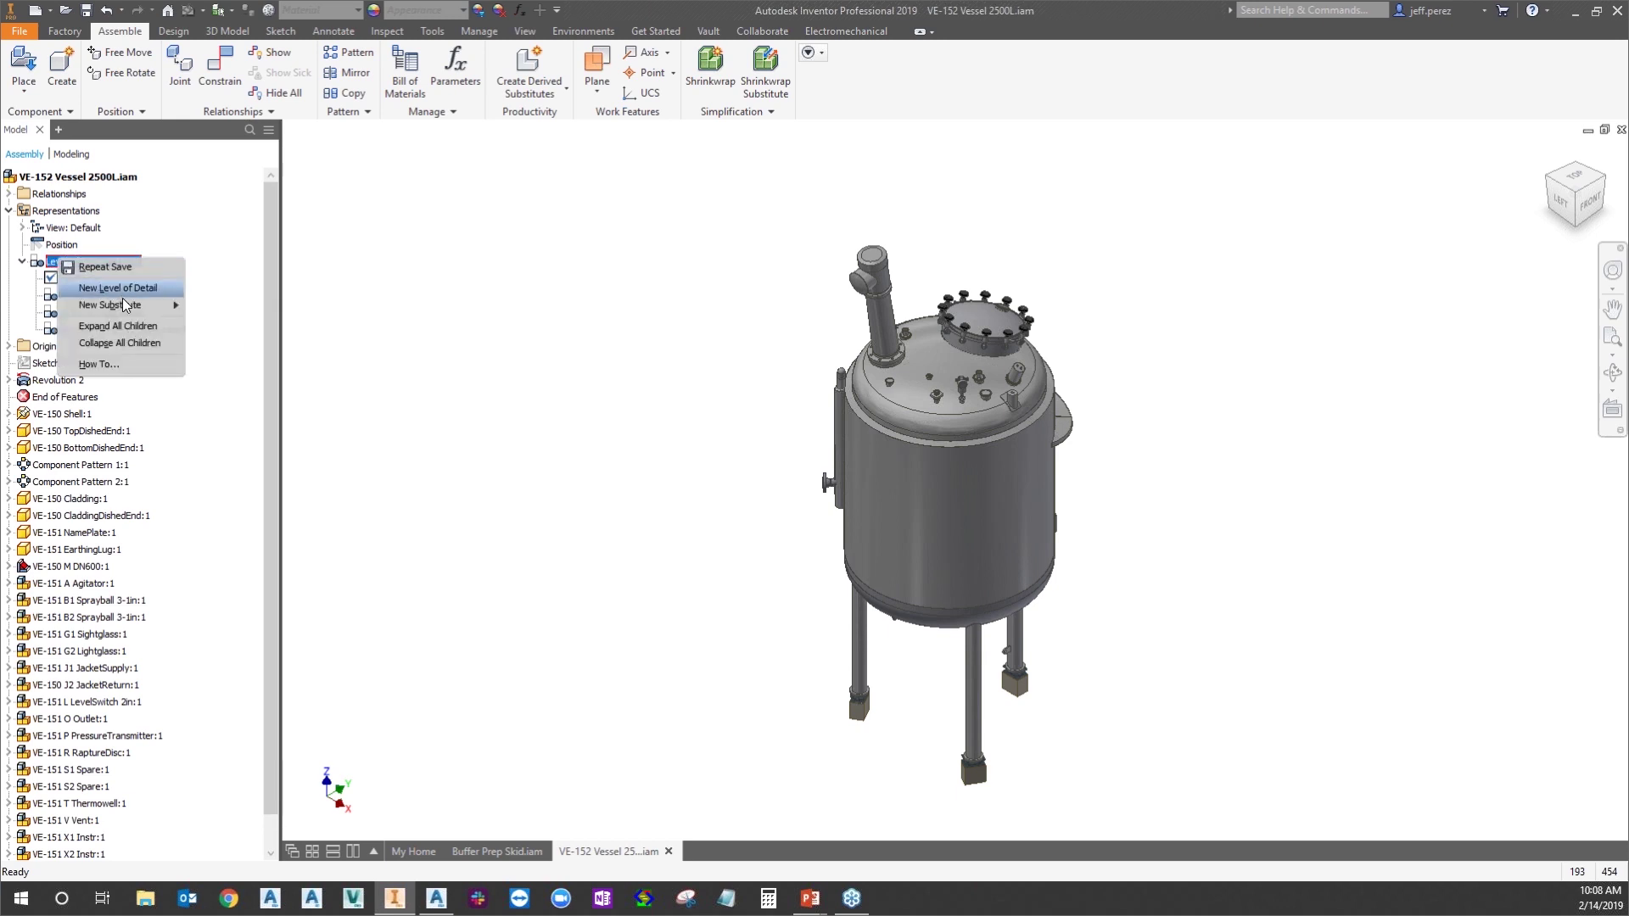
mouse_move(126, 309)
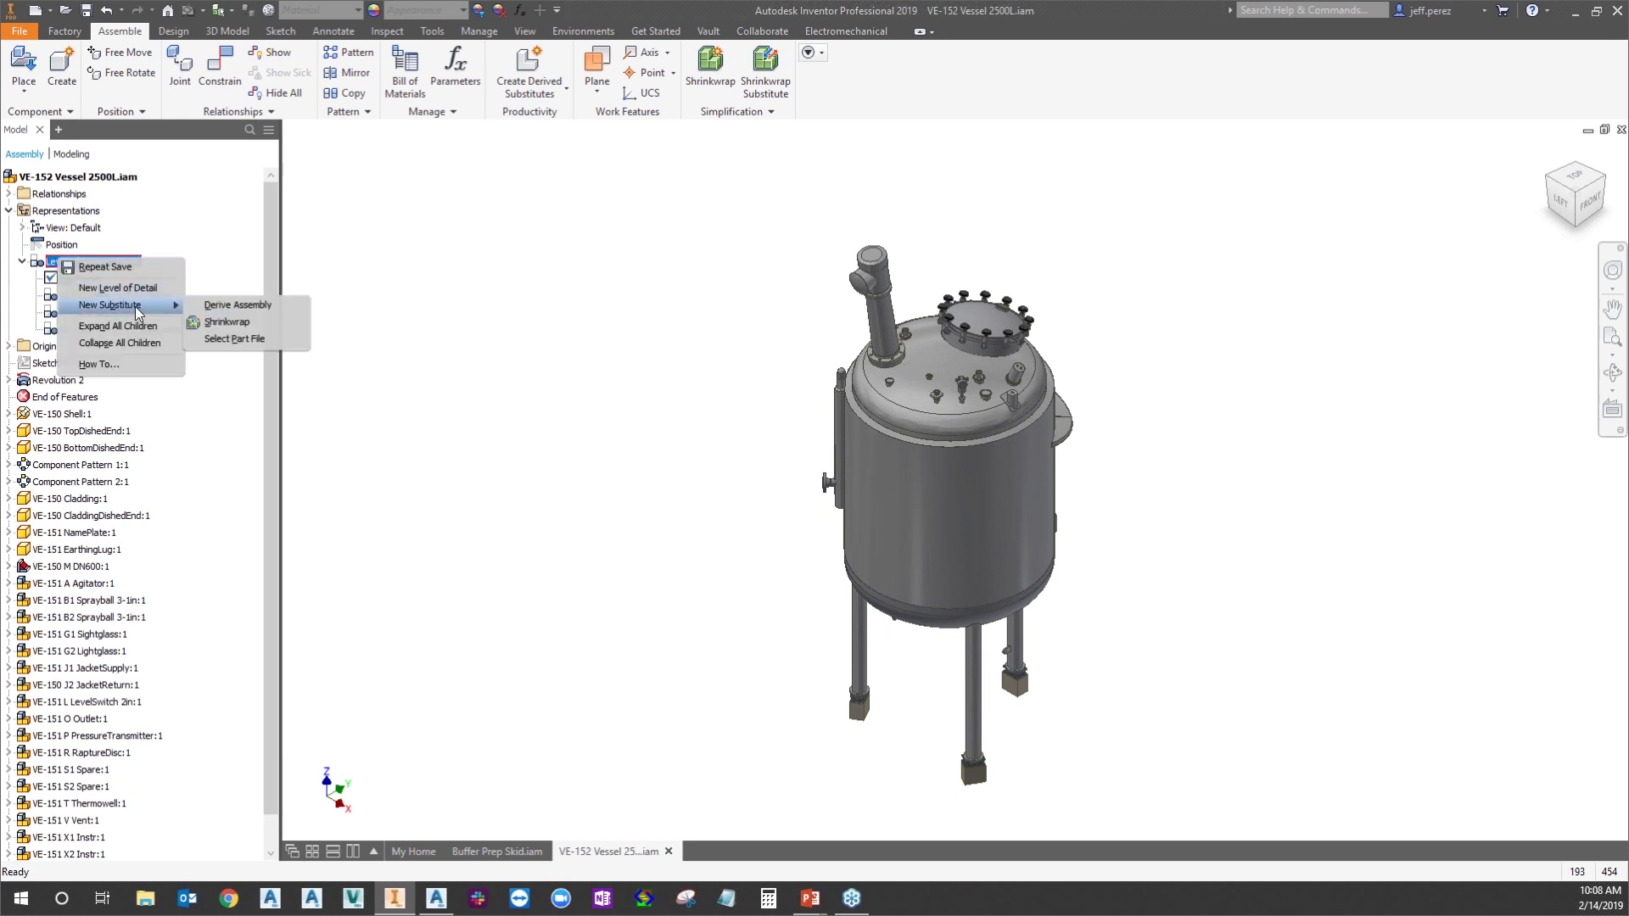
left_click(220, 321)
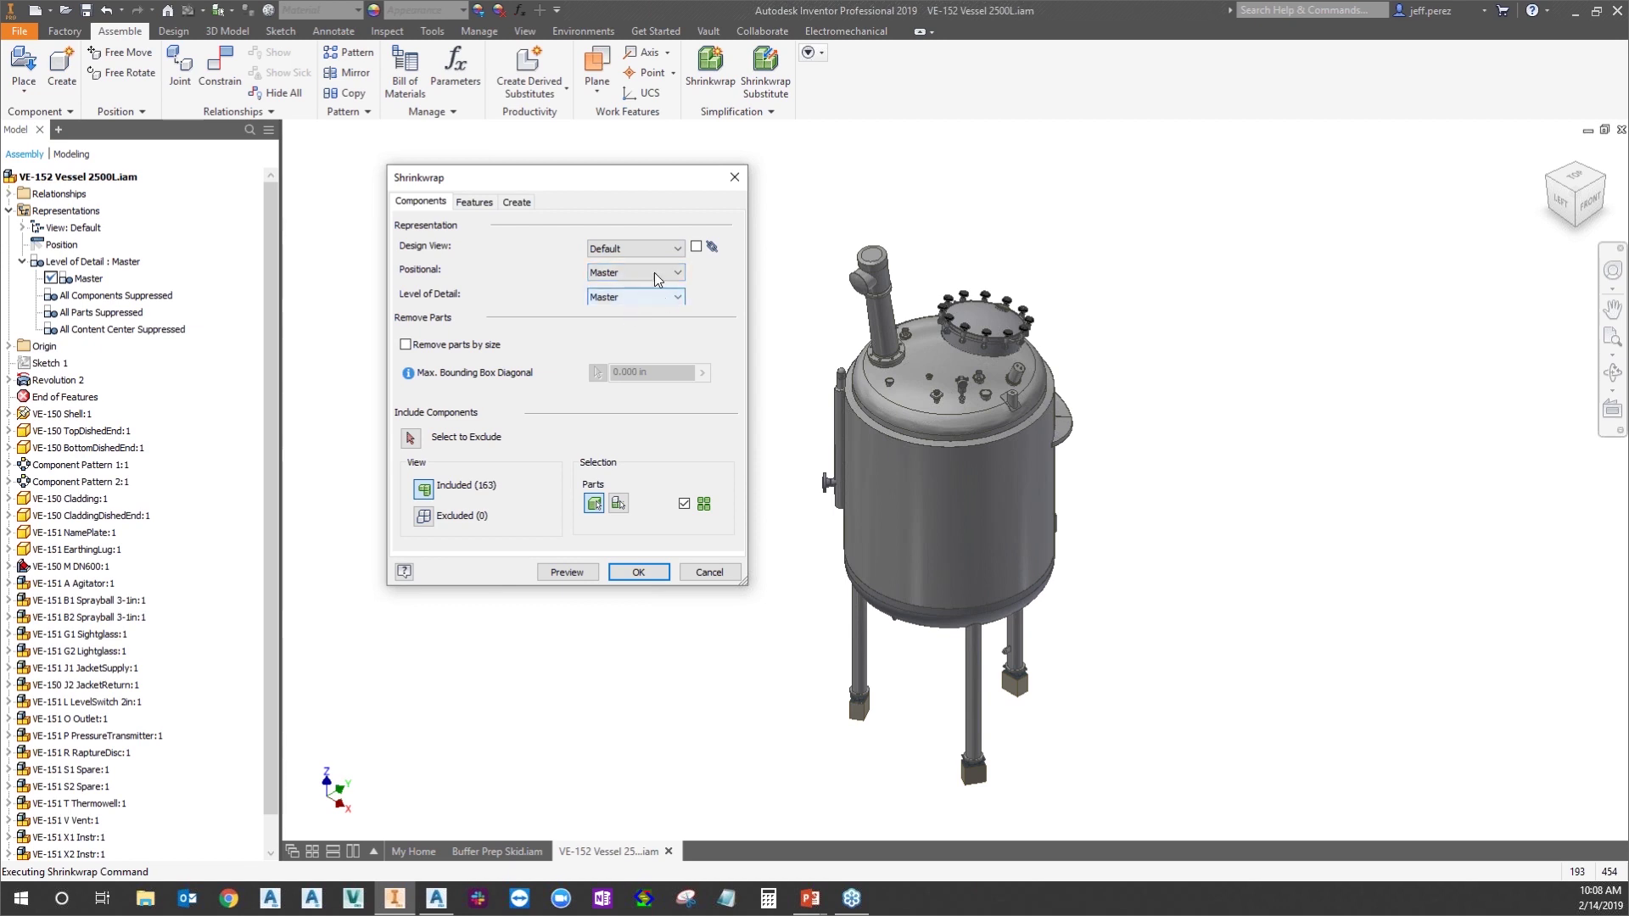
Try removing small parts from the shrinkwrap with a maximum bounding box diagonal of 6 in
left_click(409, 345)
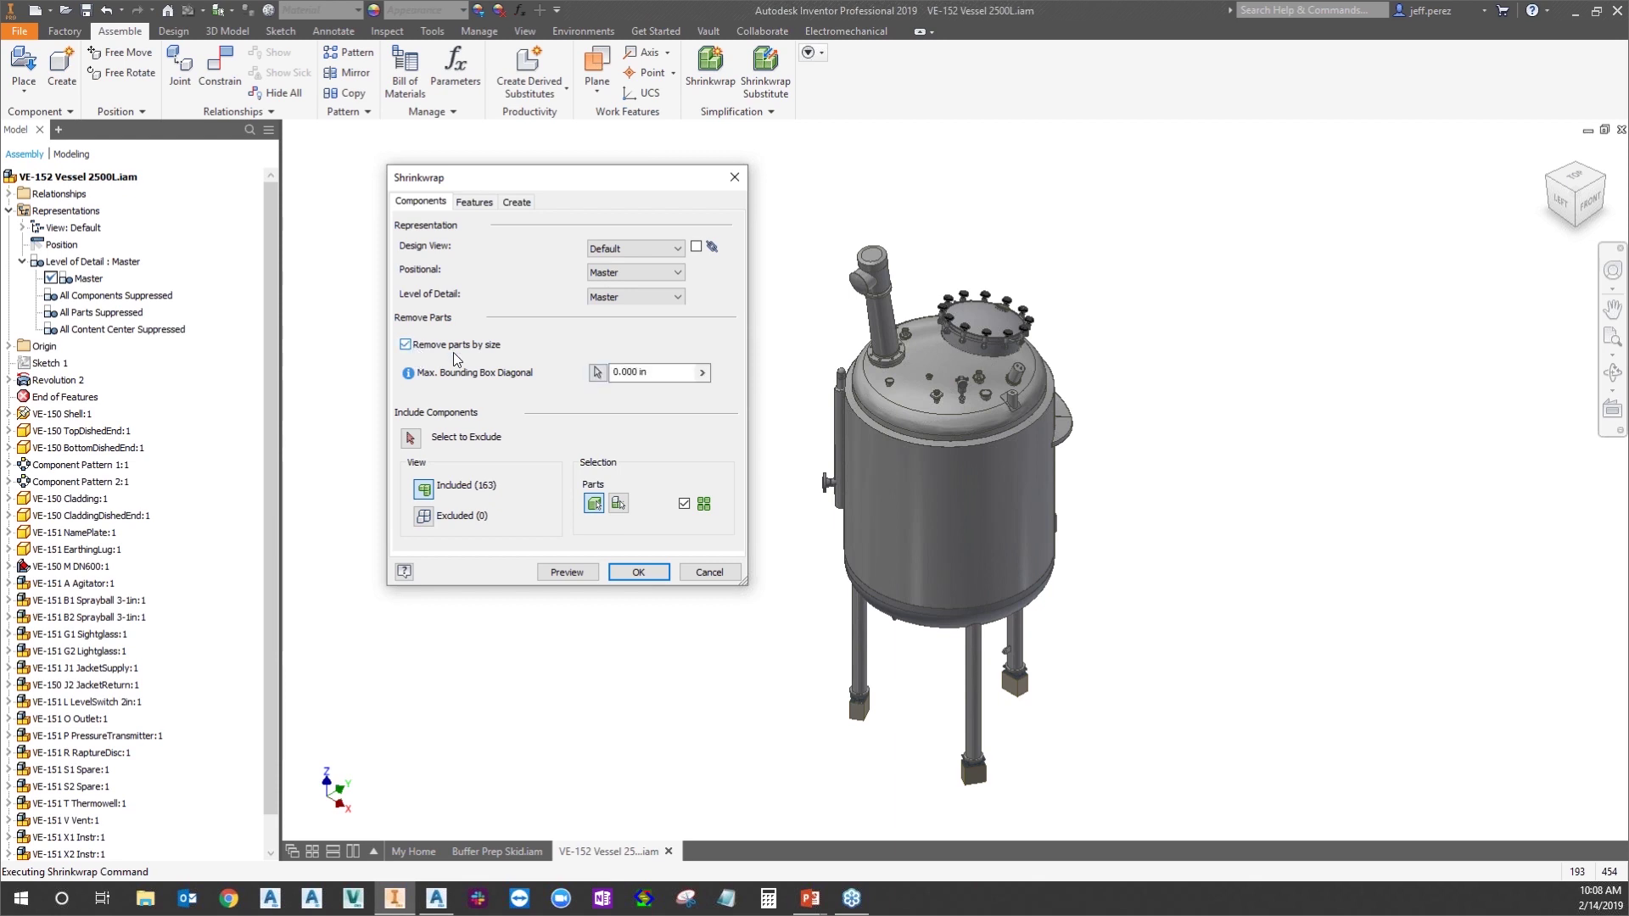
left_click(628, 373)
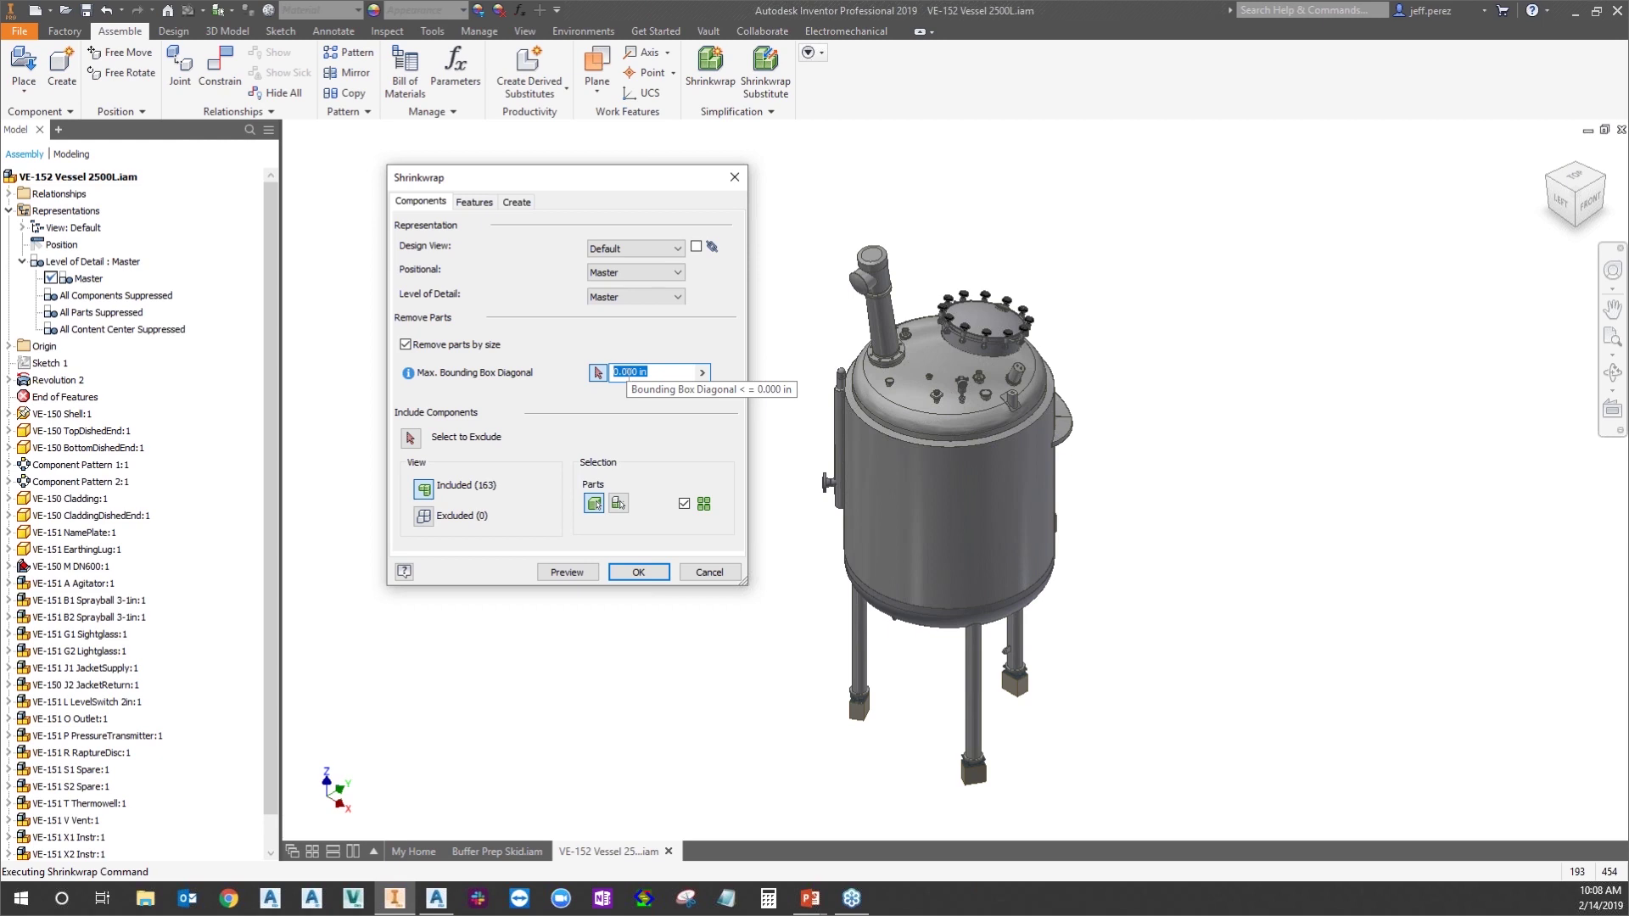
type("6")
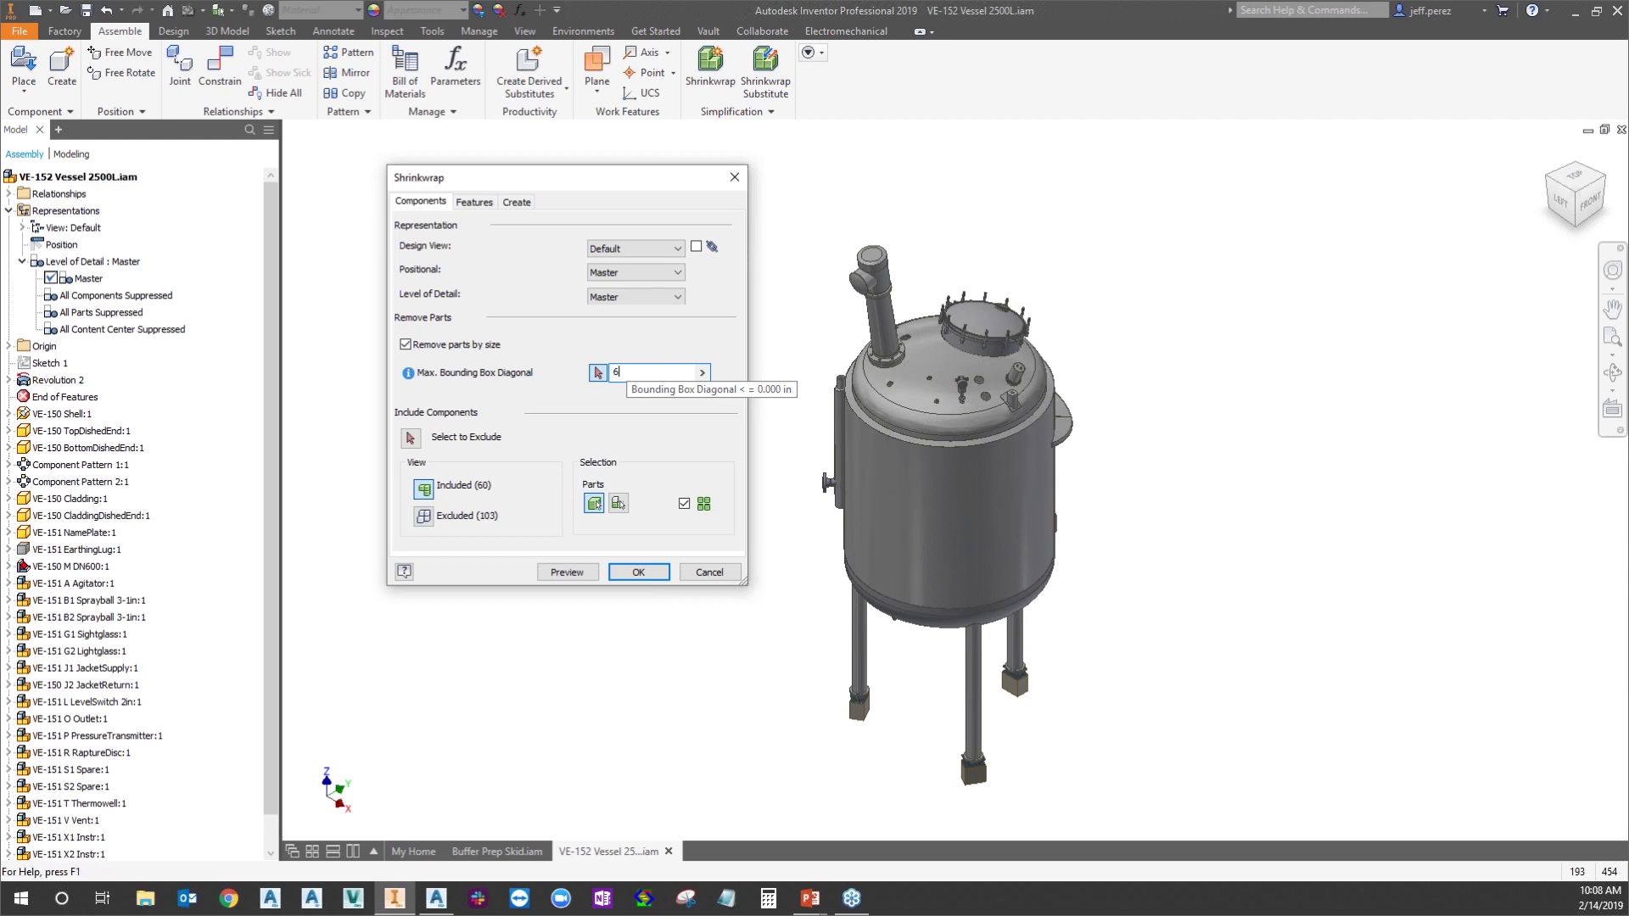
type("in")
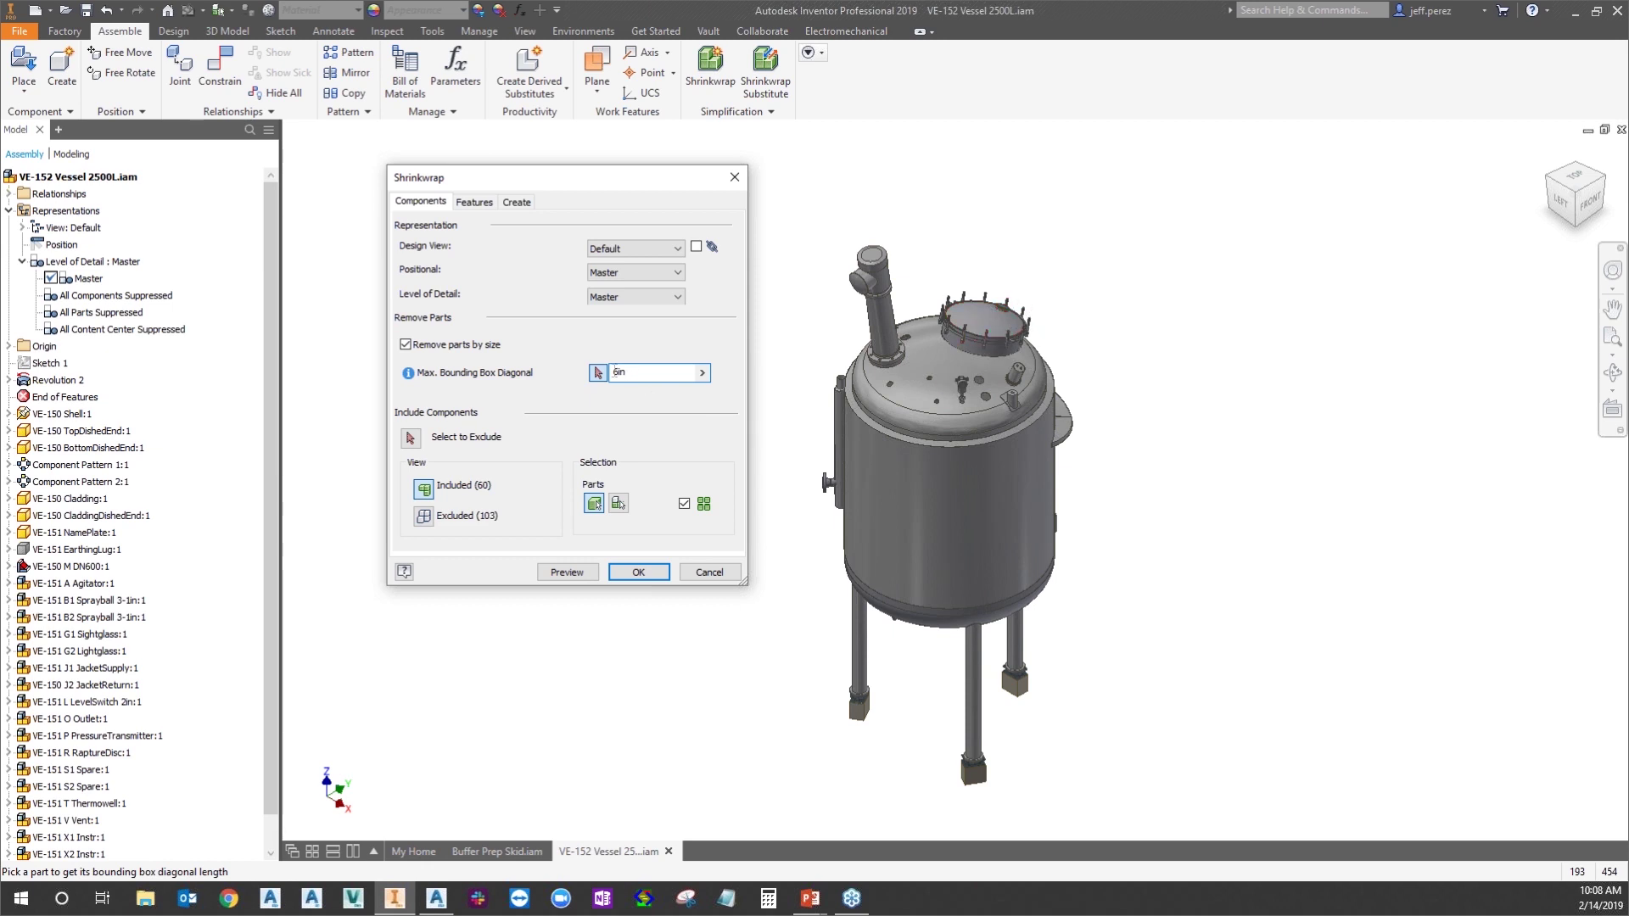
left_click(406, 344)
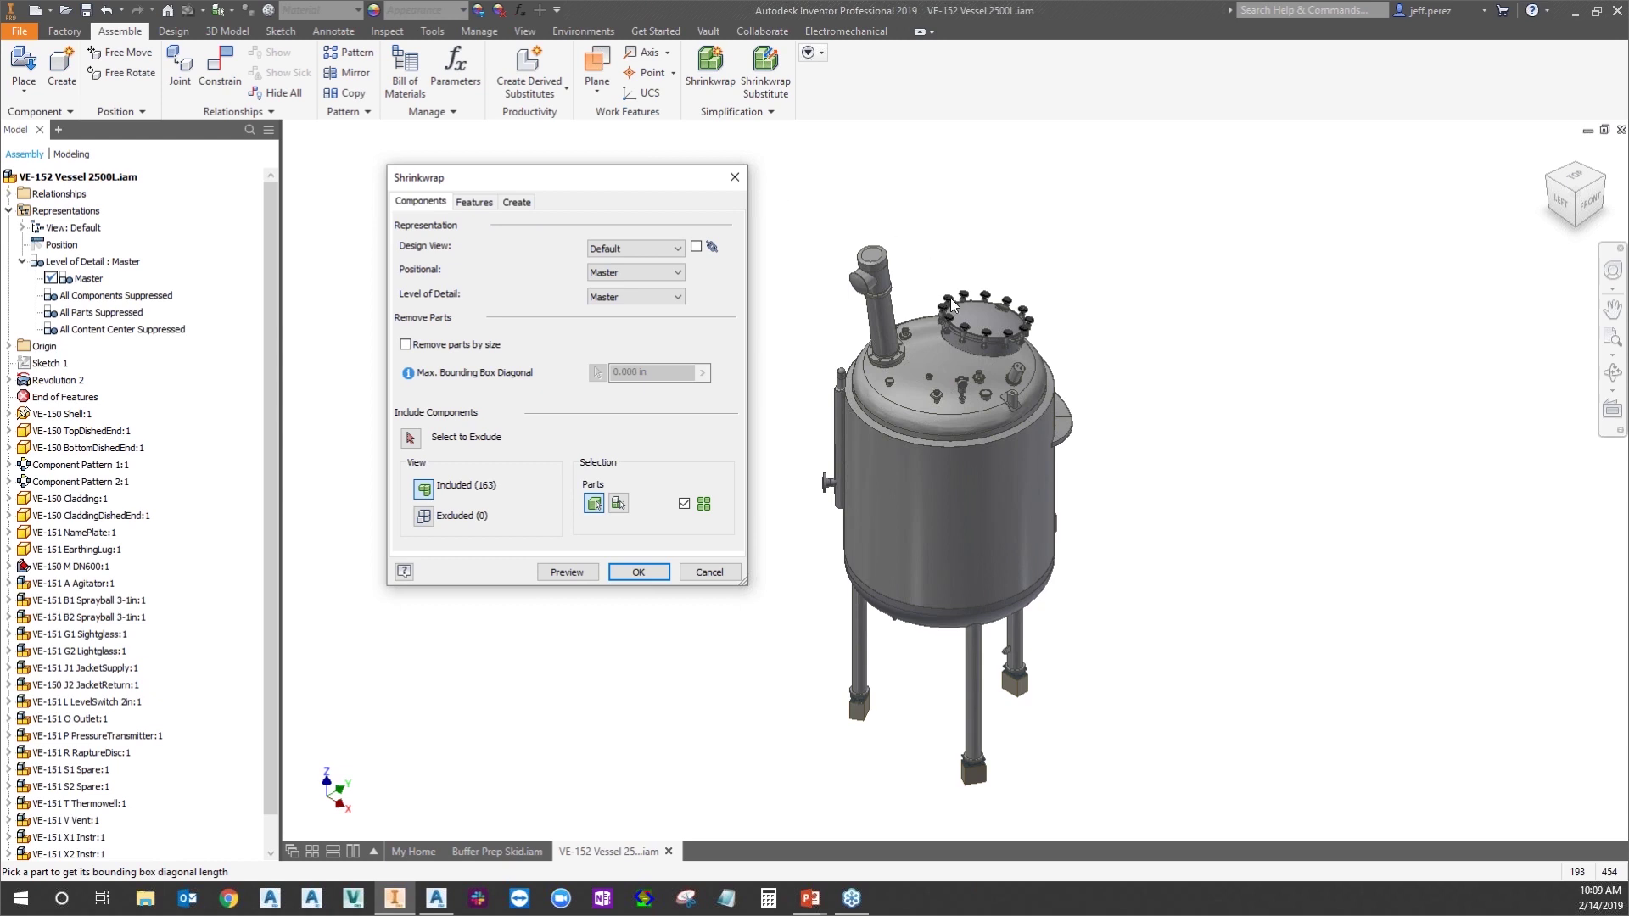
scroll(953, 302, "up", 4)
middle_click_drag(1110, 311, 1164, 242)
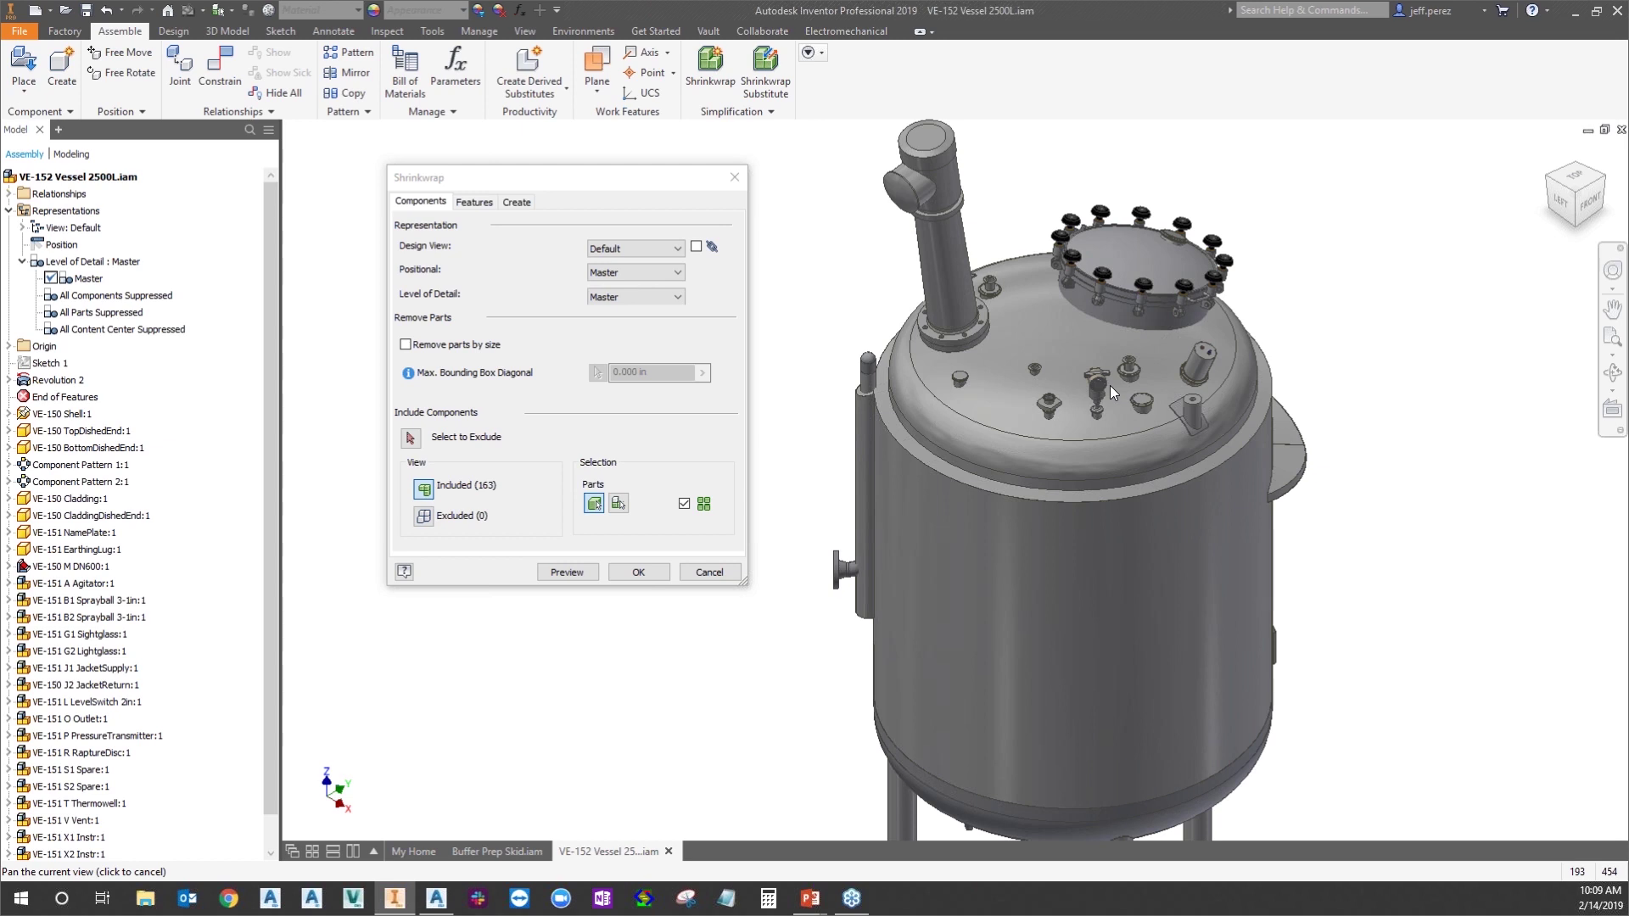
scroll(1110, 385, "up", 3)
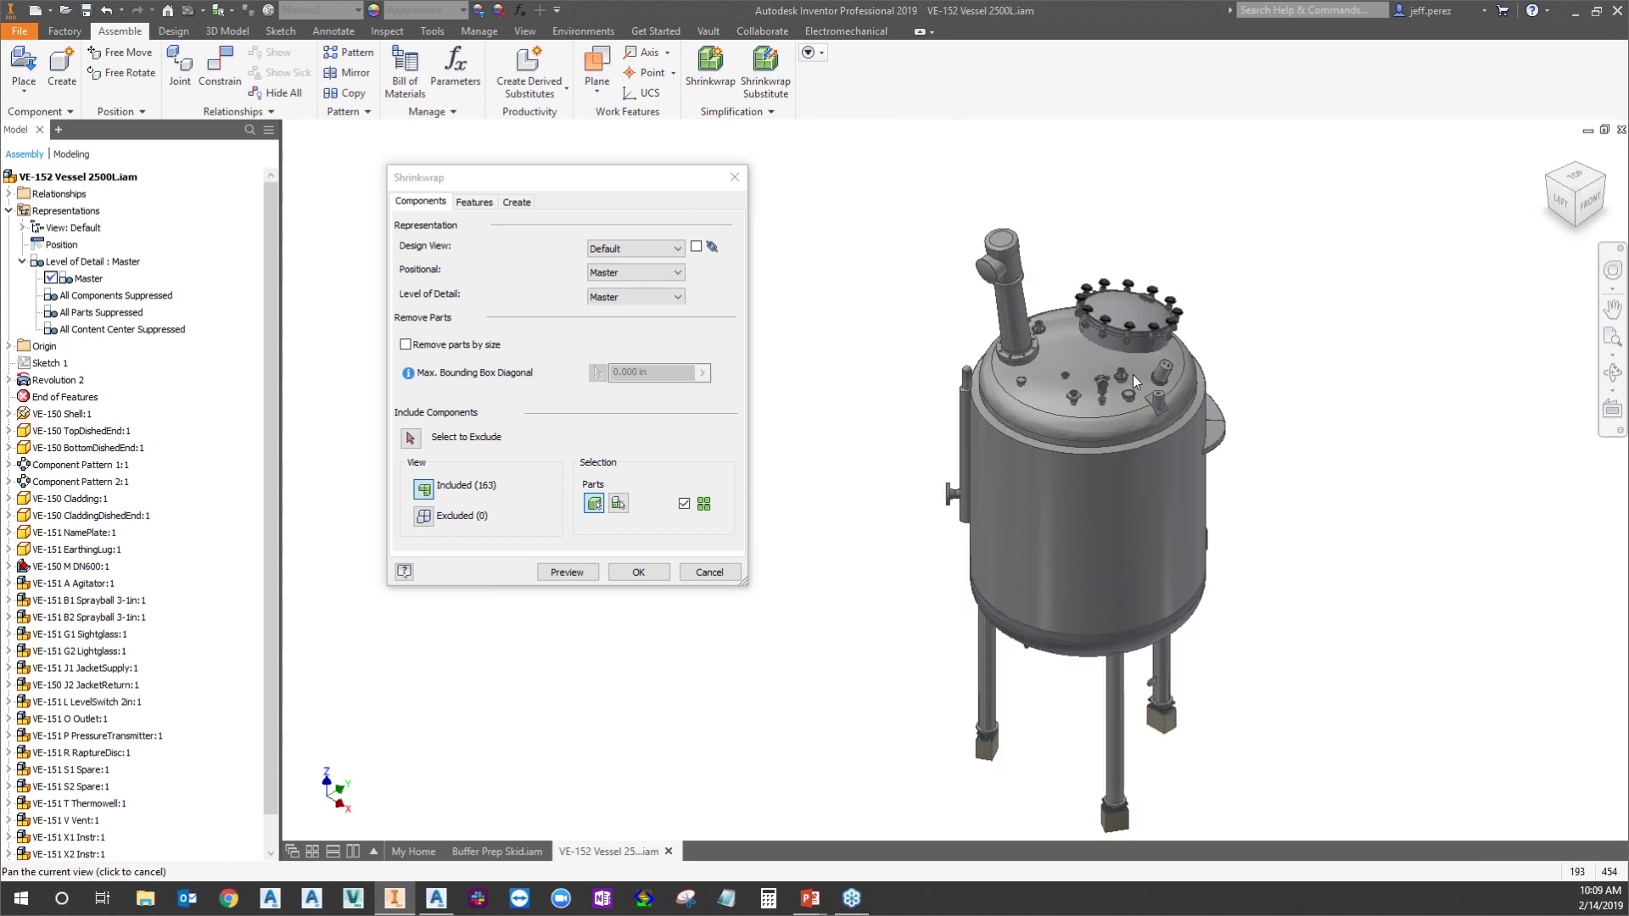
scroll(1102, 365, "up", 2)
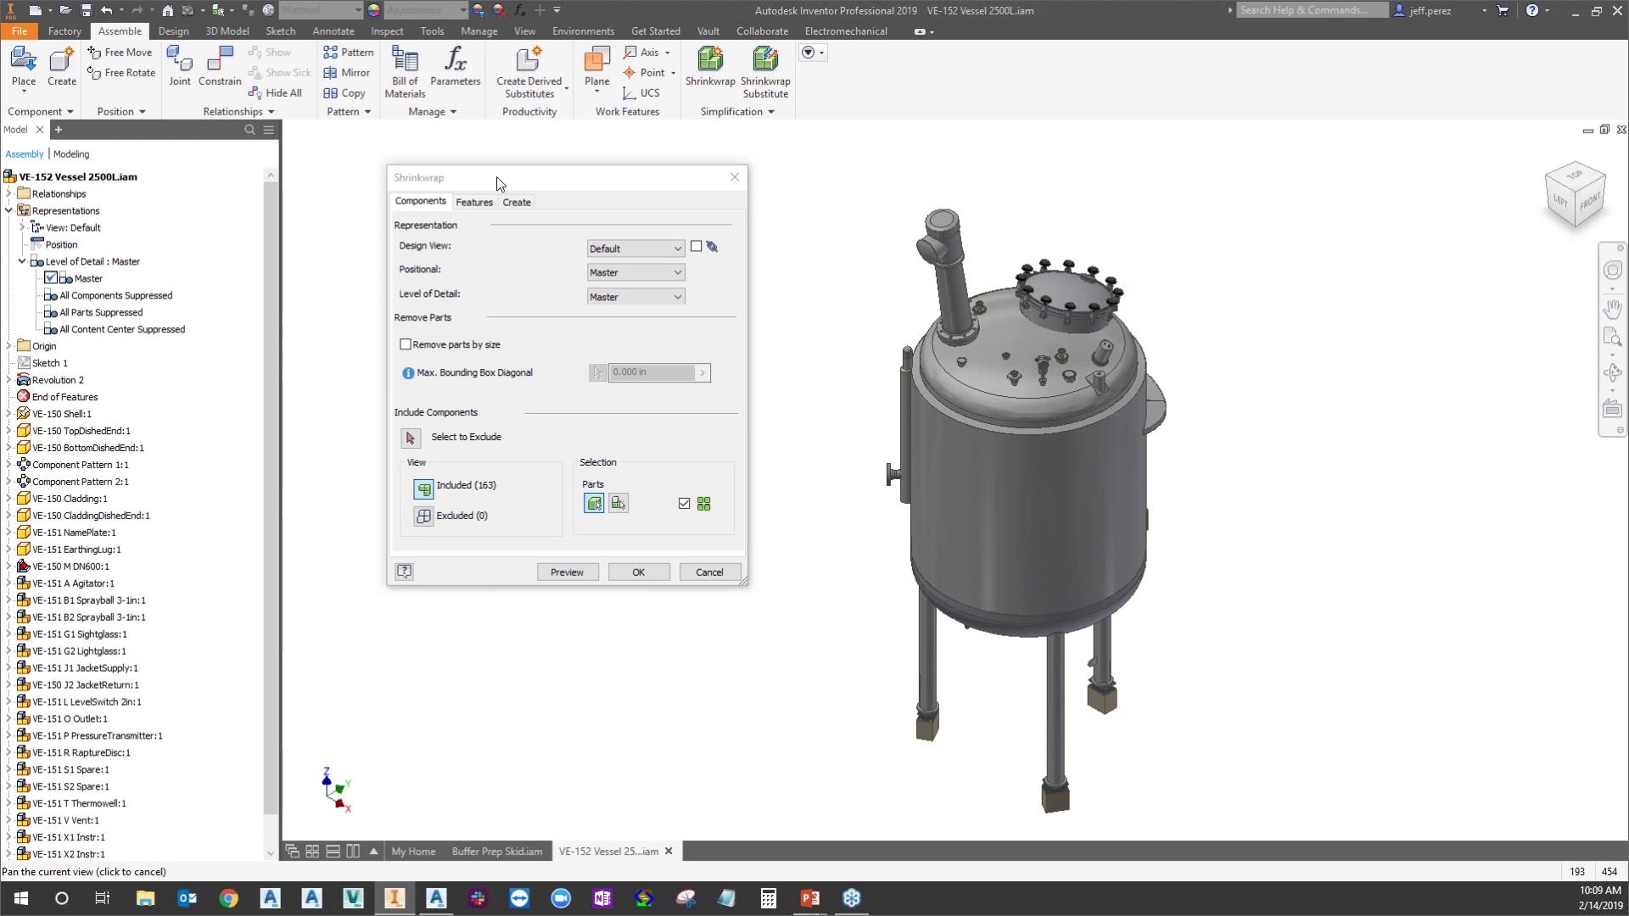
Set the shrinkwrap to remove all holes, pockets, fillets and chamfers, and detect the affected features
left_click(471, 202)
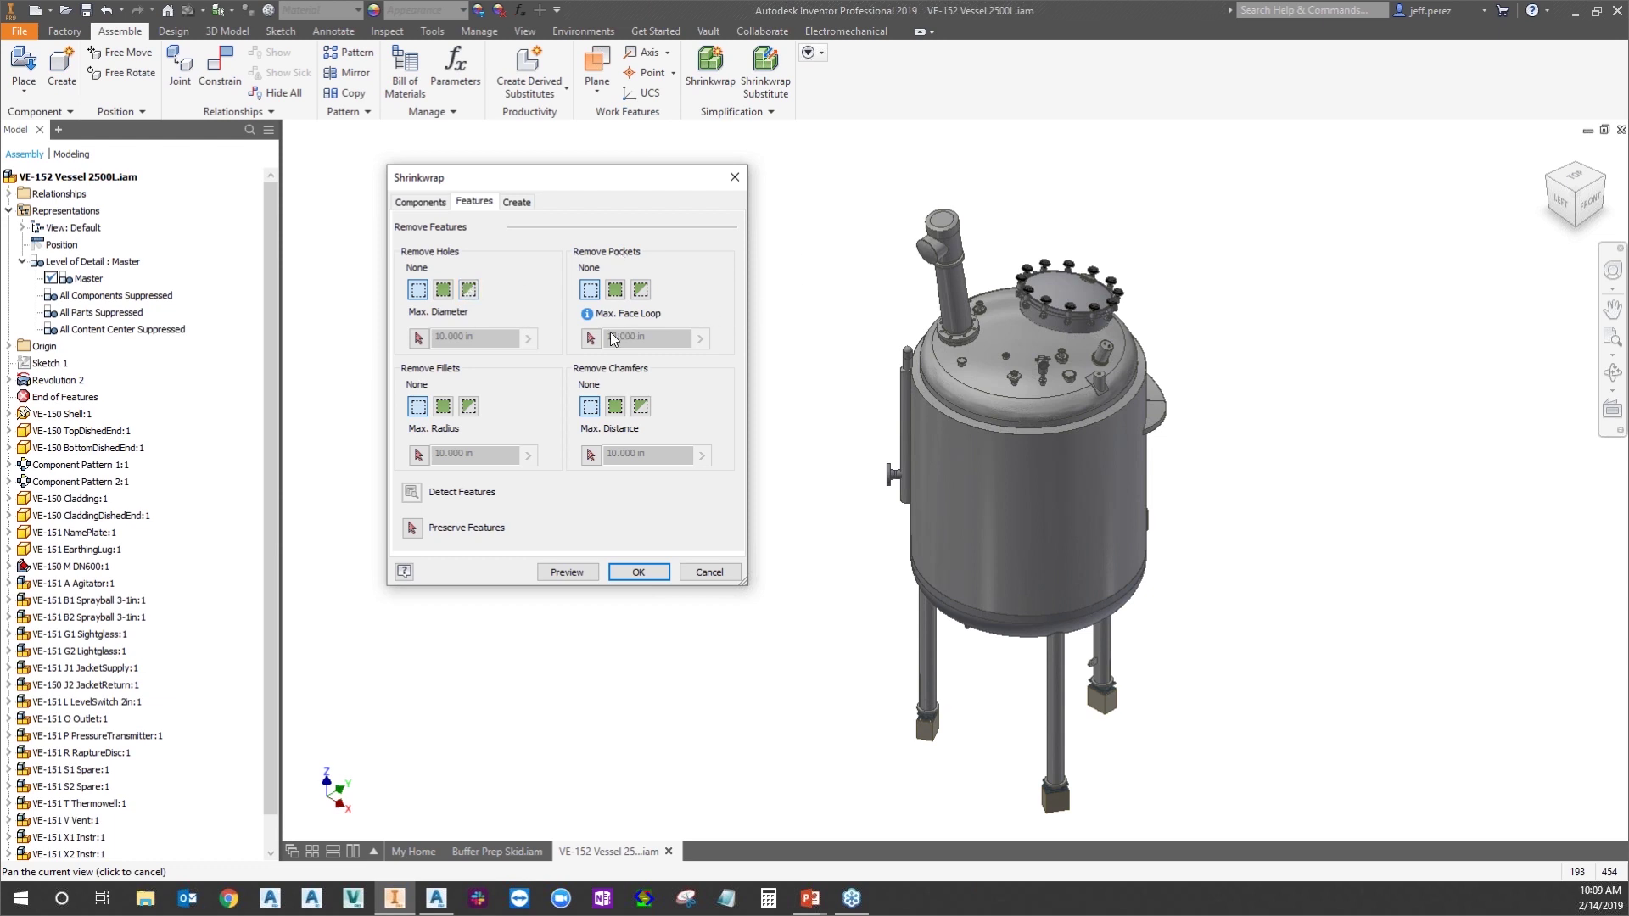
left_click(443, 289)
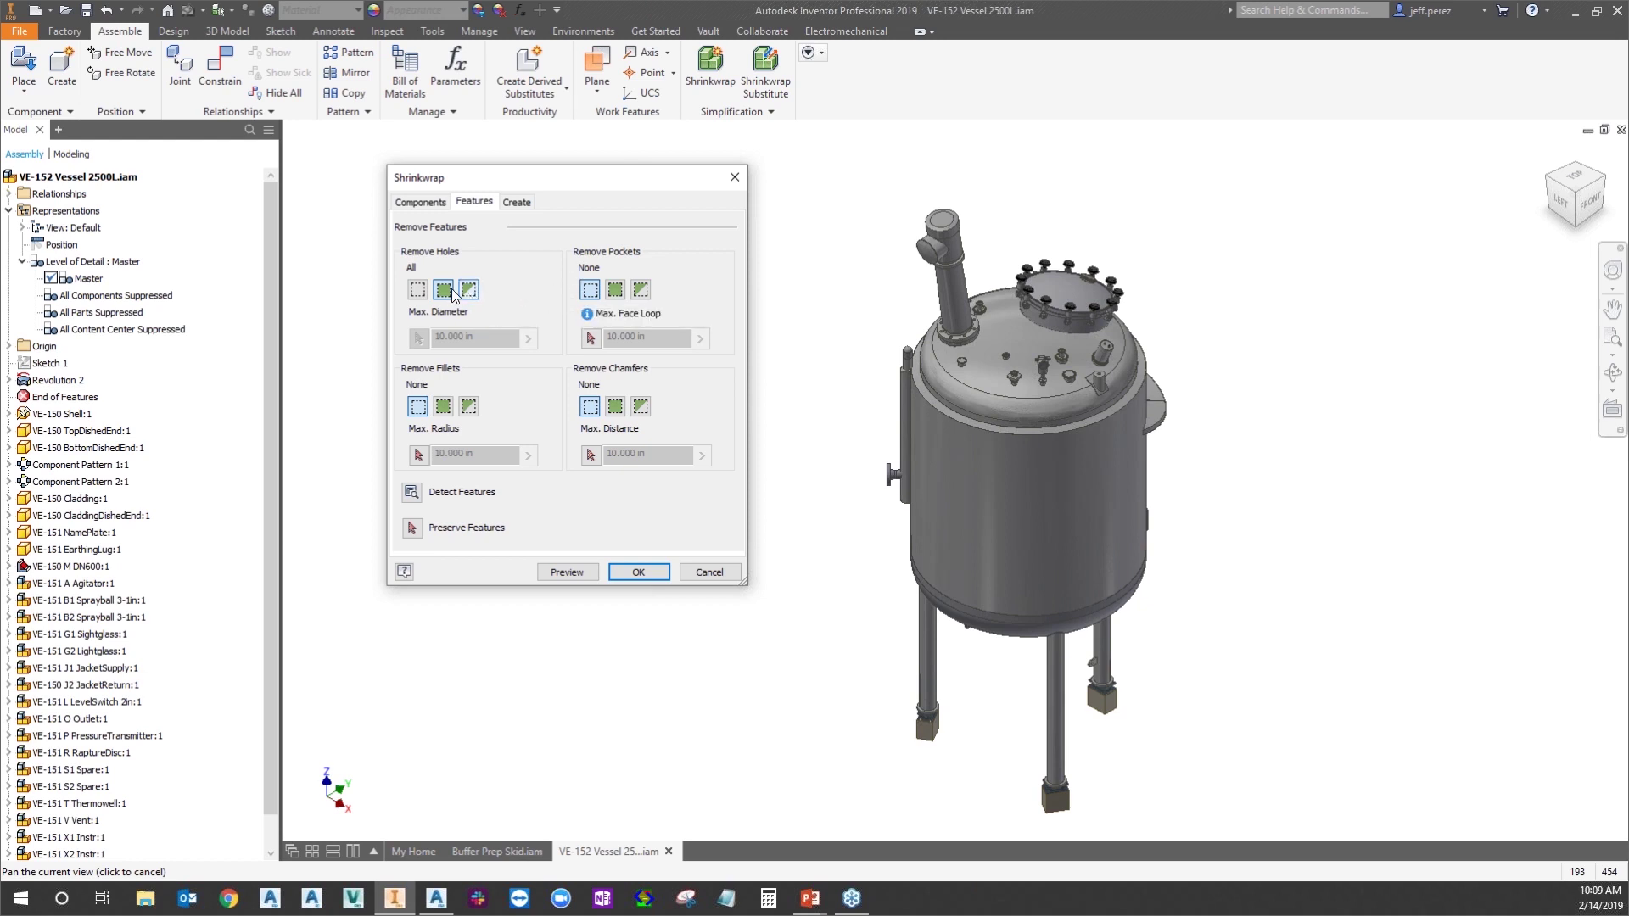
left_click(468, 289)
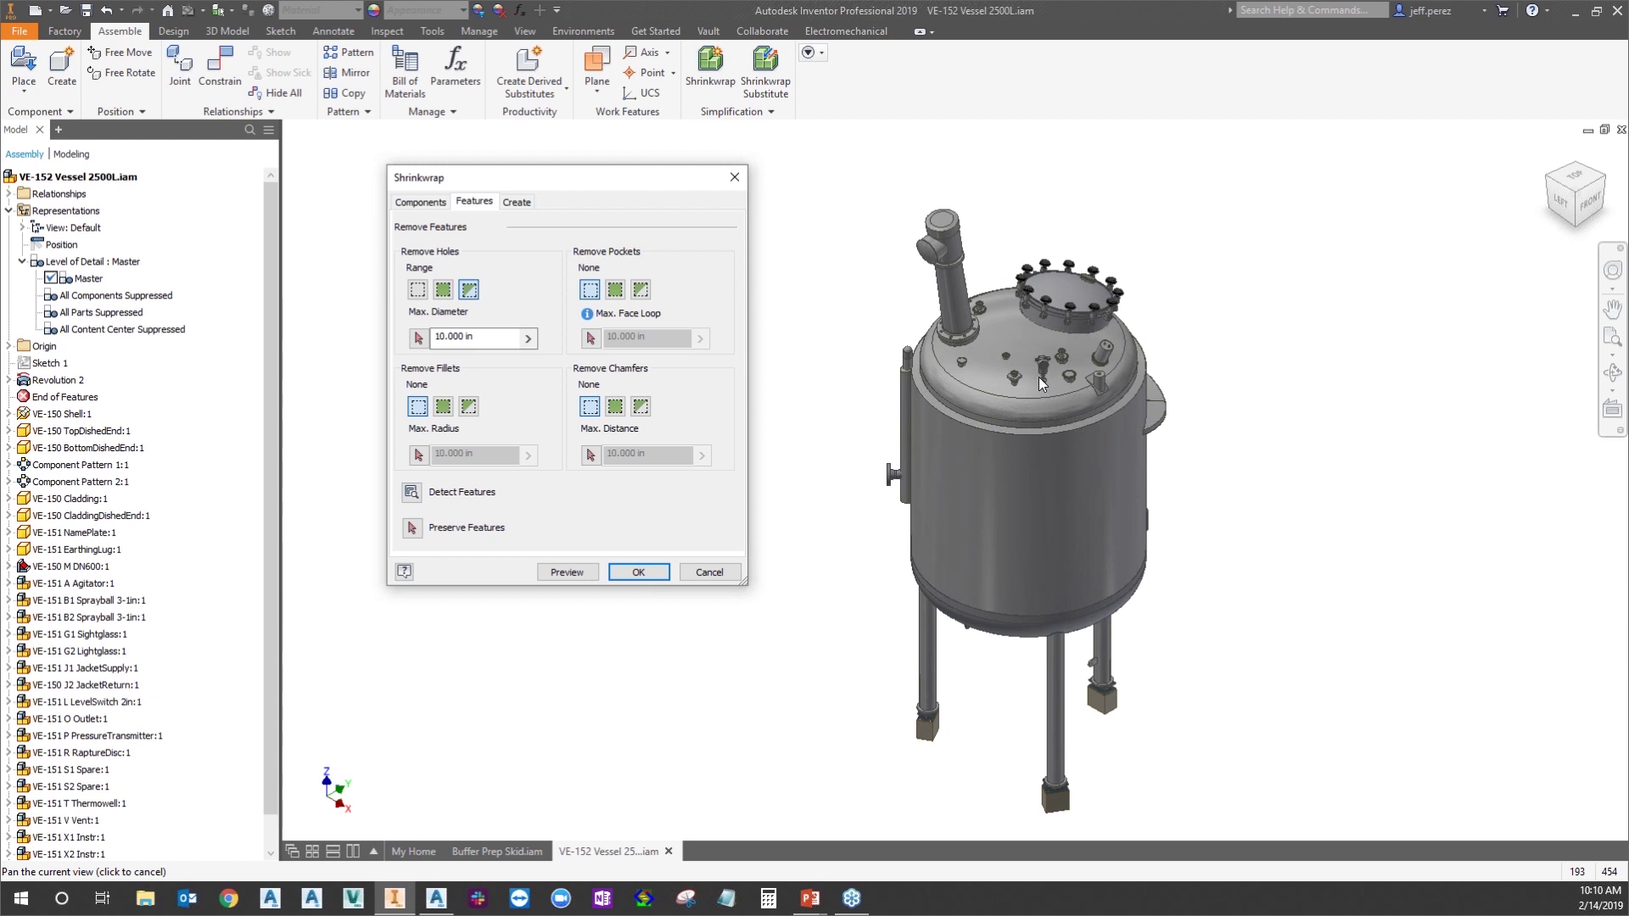
left_click(442, 342)
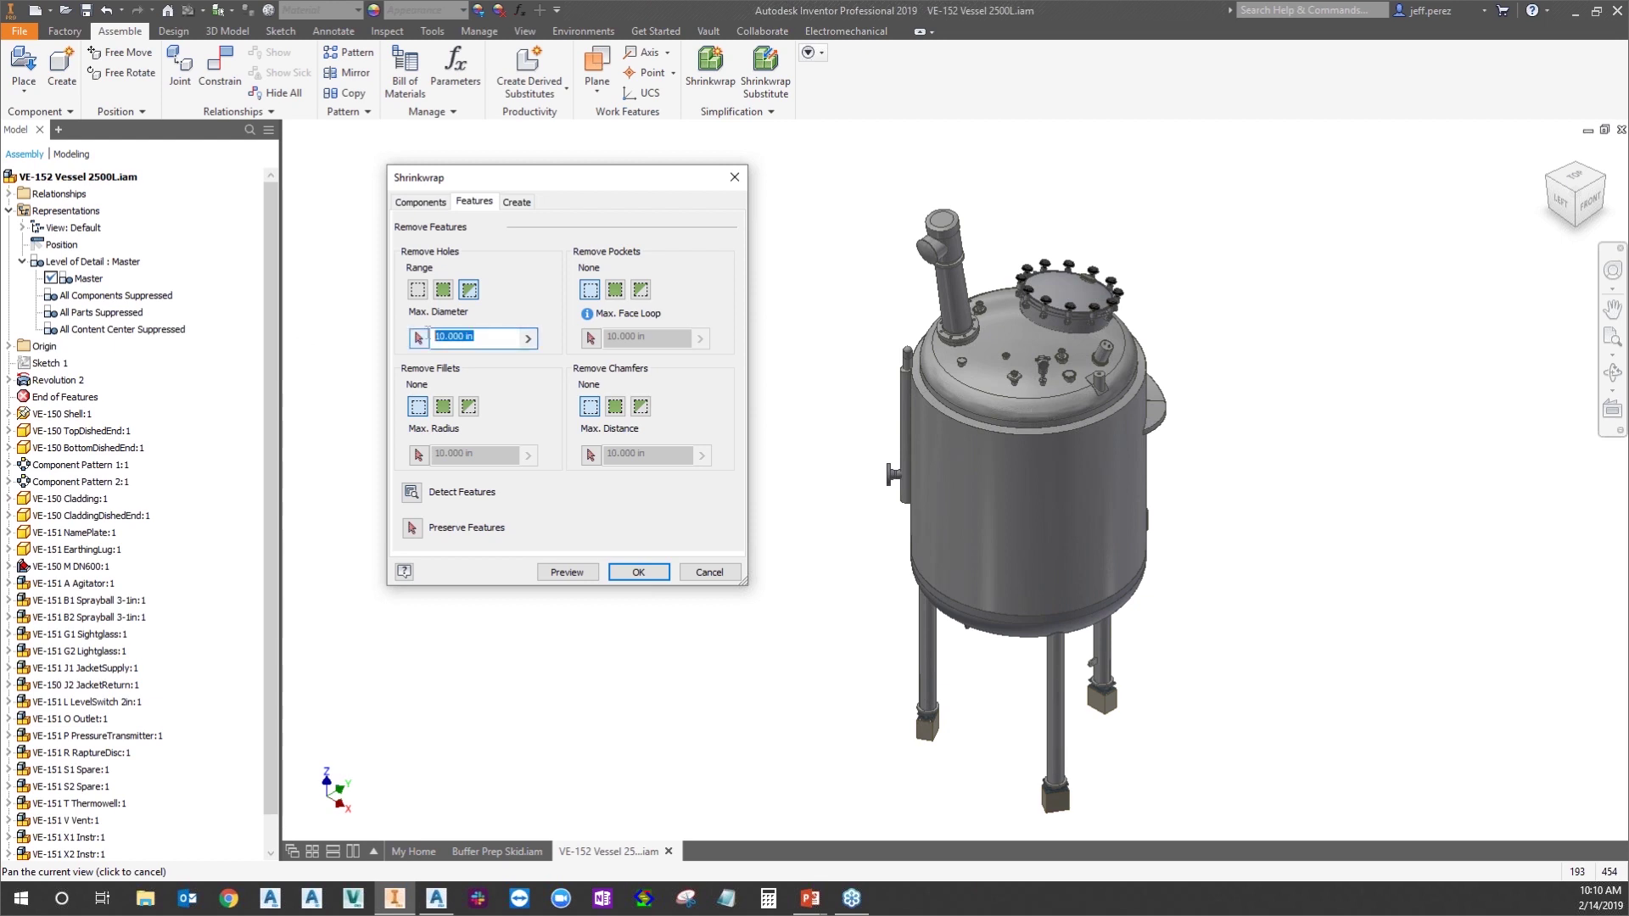
left_click(443, 290)
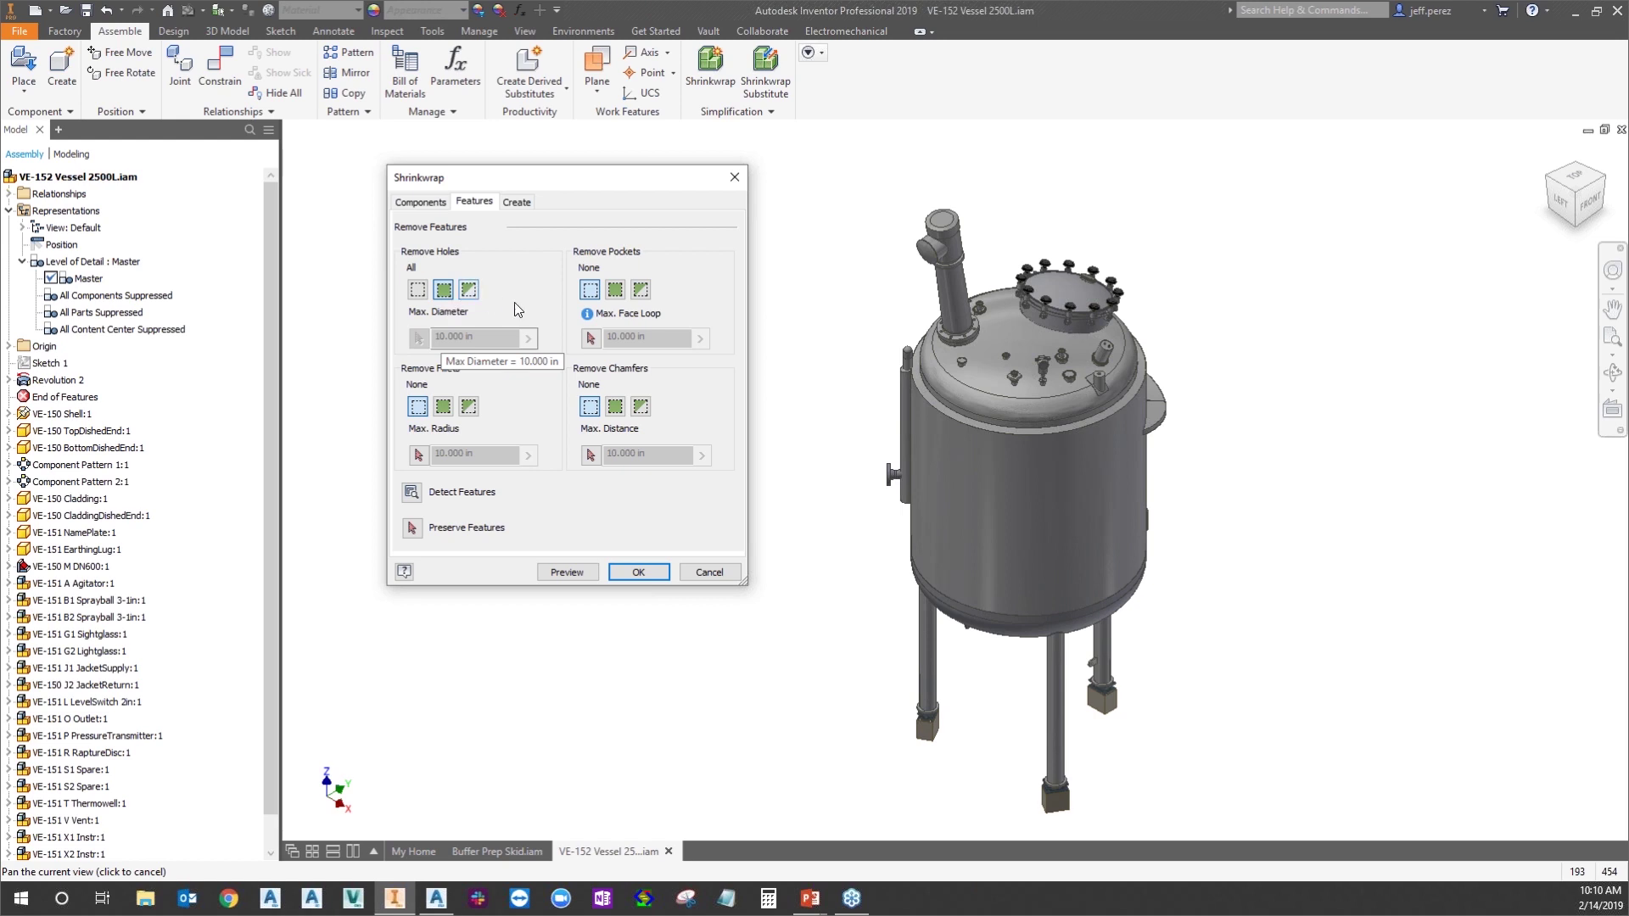
left_click(617, 294)
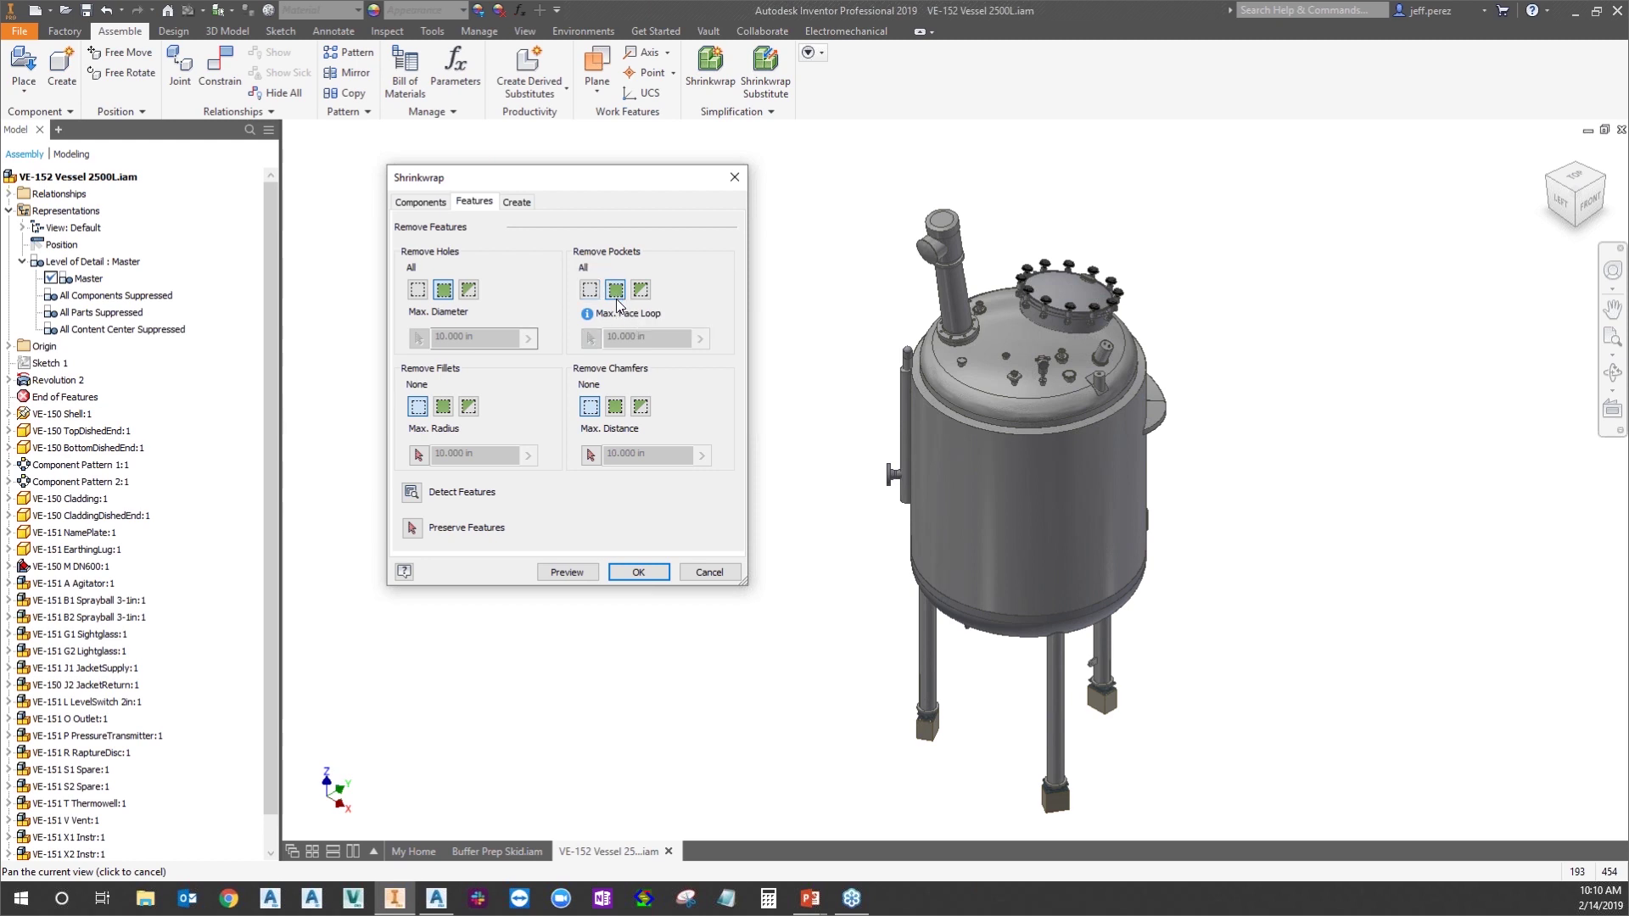
left_click(443, 407)
left_click(617, 408)
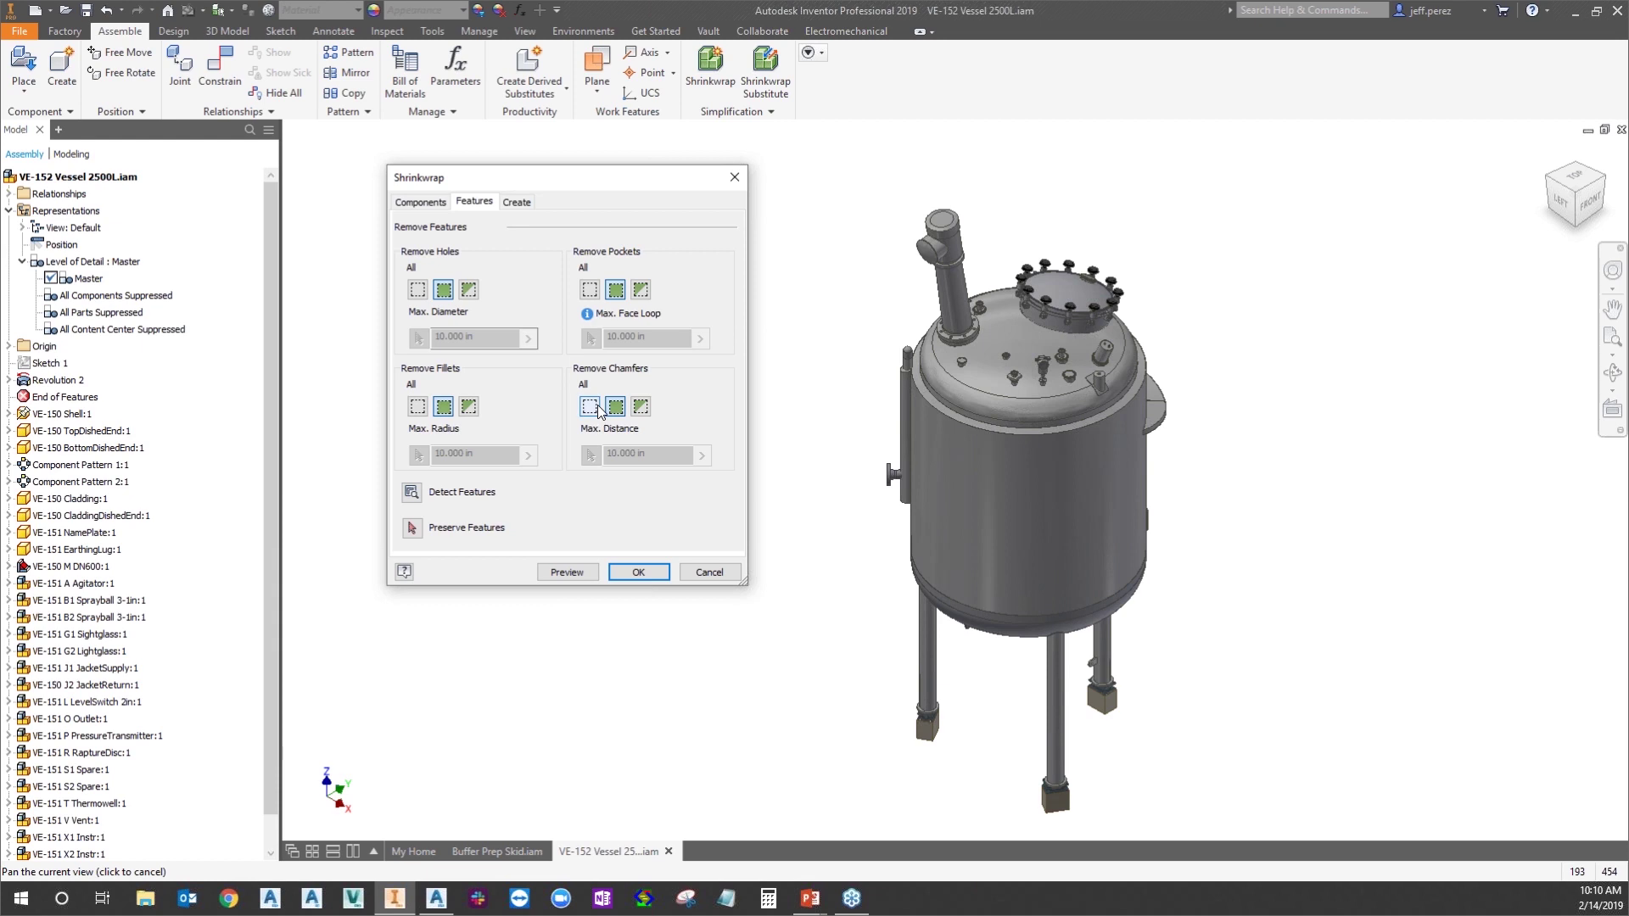
left_click(413, 494)
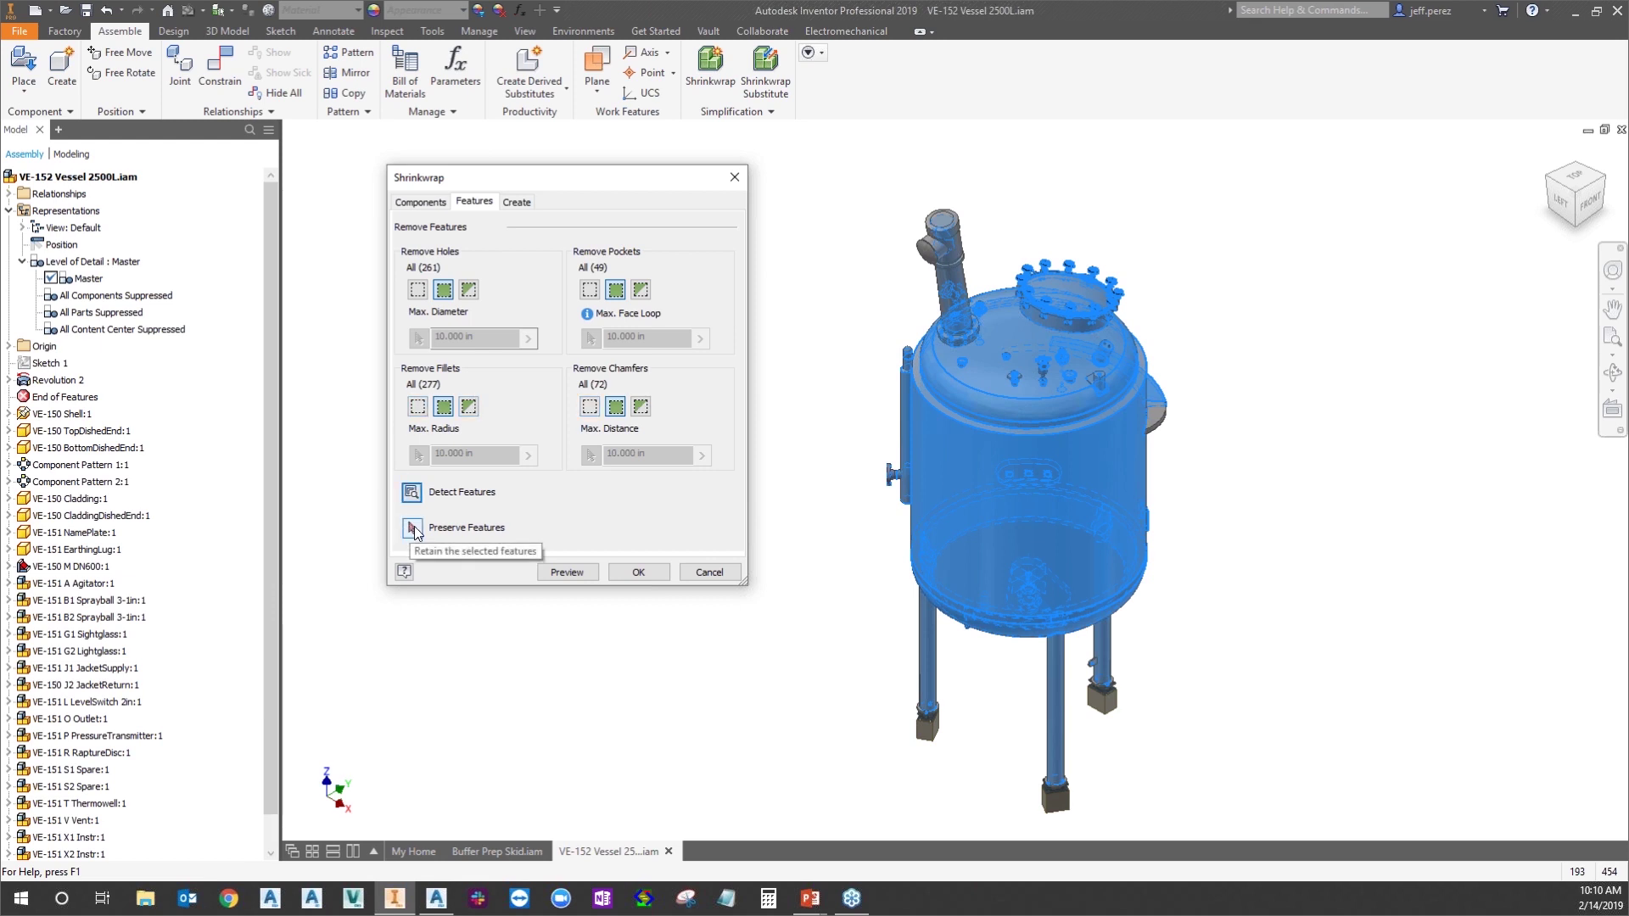
Set the substitute's style to Single Solid without Seams and generate the shrinkwrap part
left_click(523, 207)
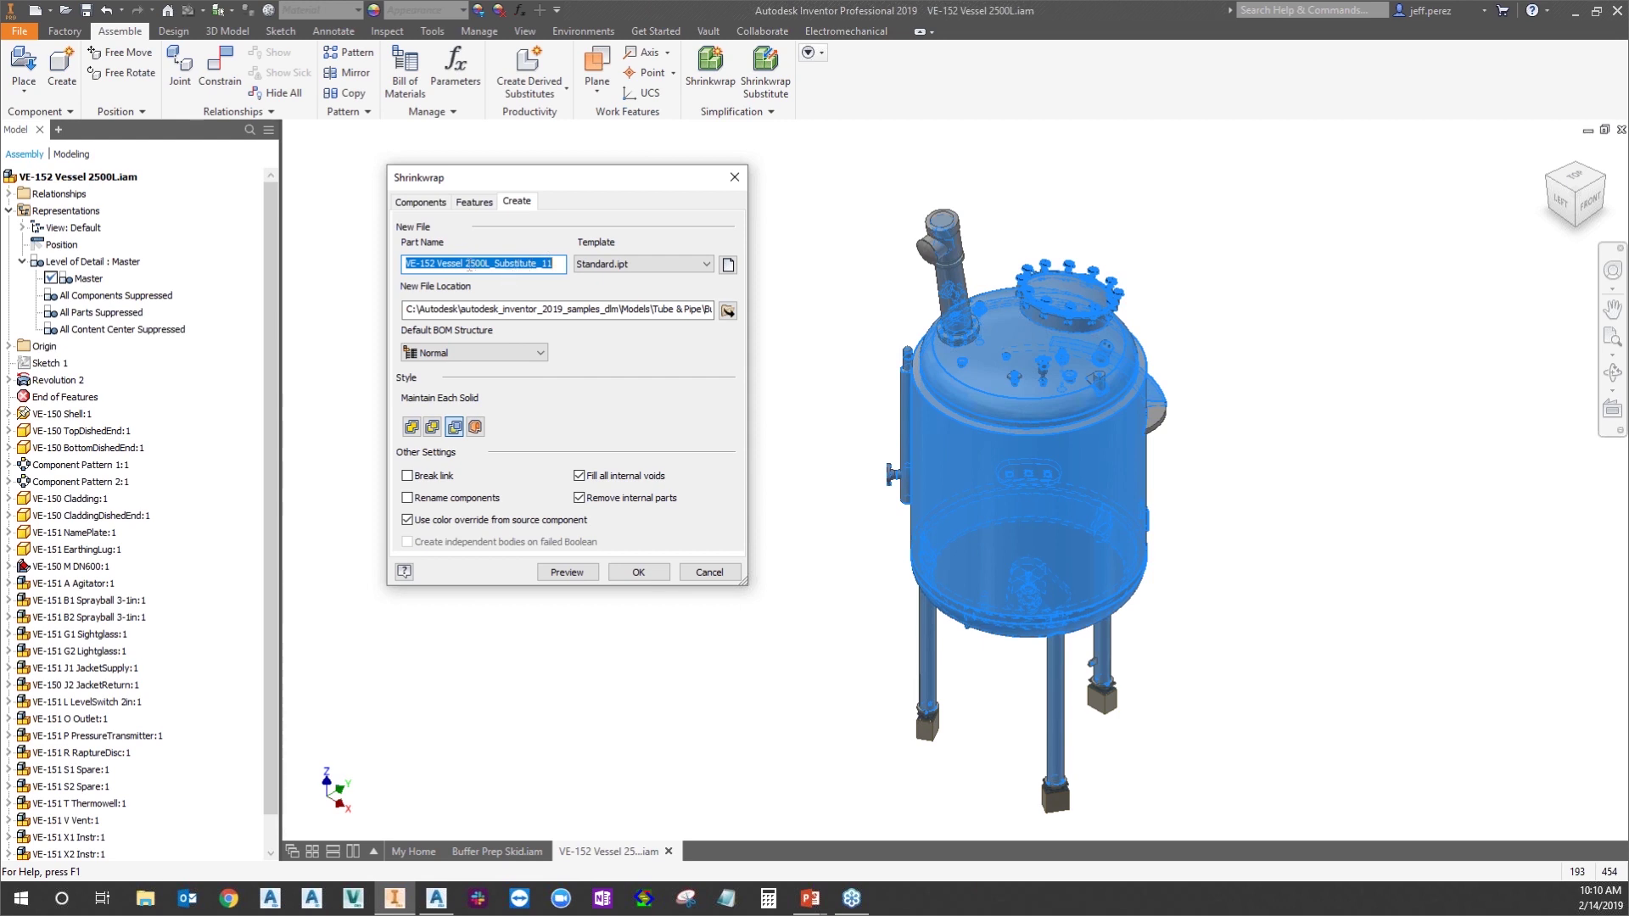
left_click_drag(439, 310, 719, 327)
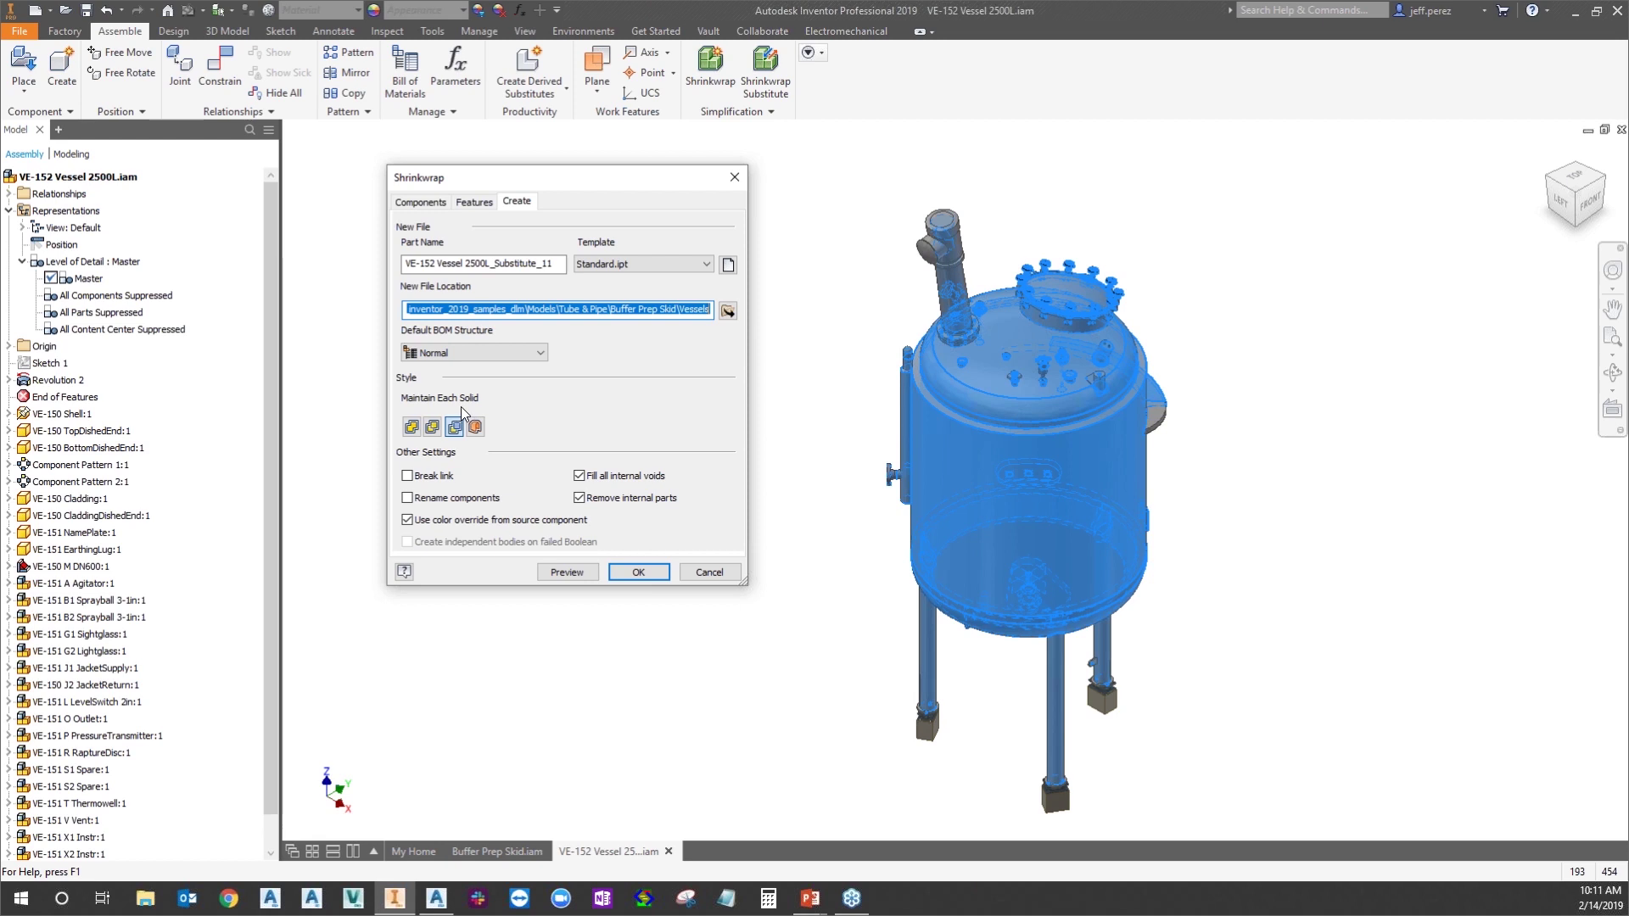
left_click(412, 426)
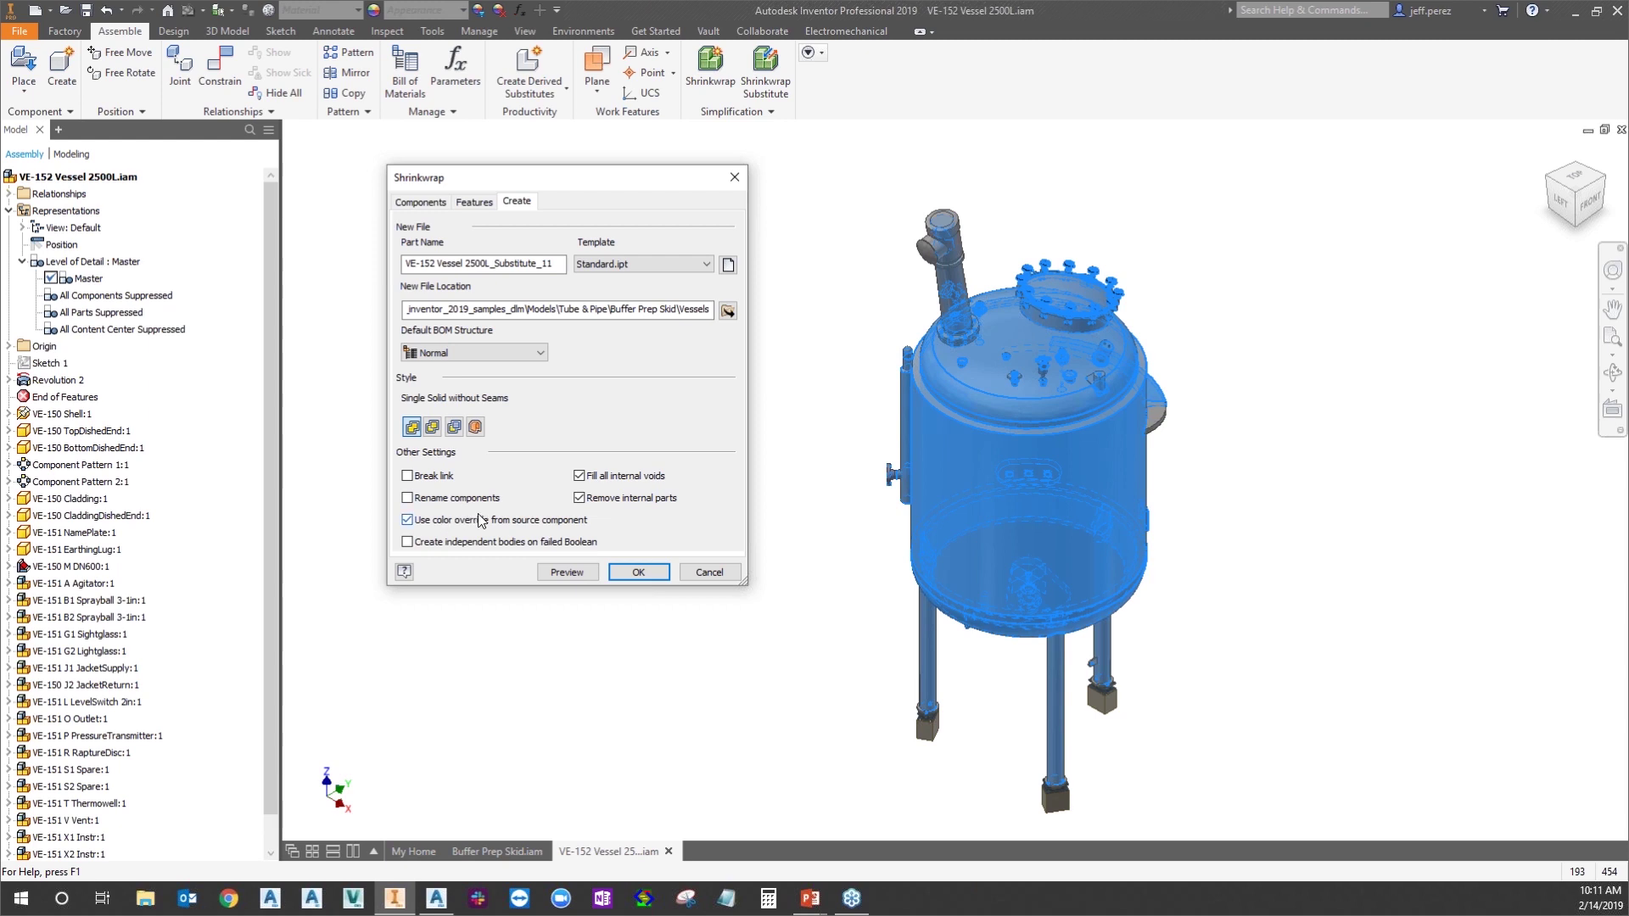
left_click(579, 497)
left_click(636, 573)
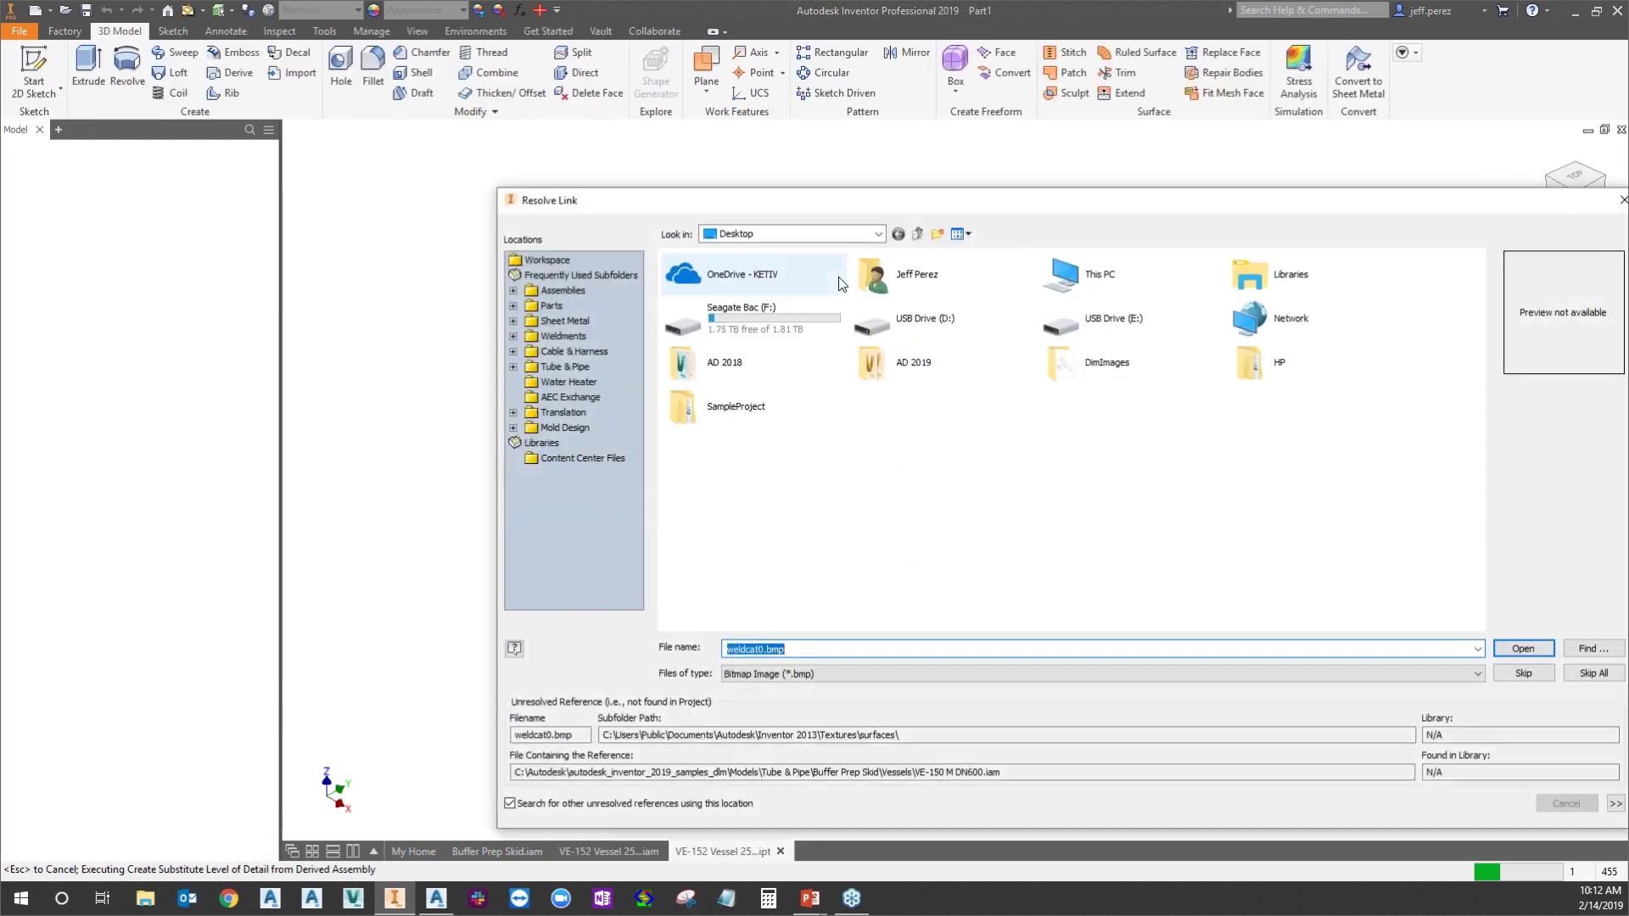
Skip all unresolved file references, starting with weldcat0.bmp, to let the substitute finish generating
left_click_drag(991, 206, 810, 163)
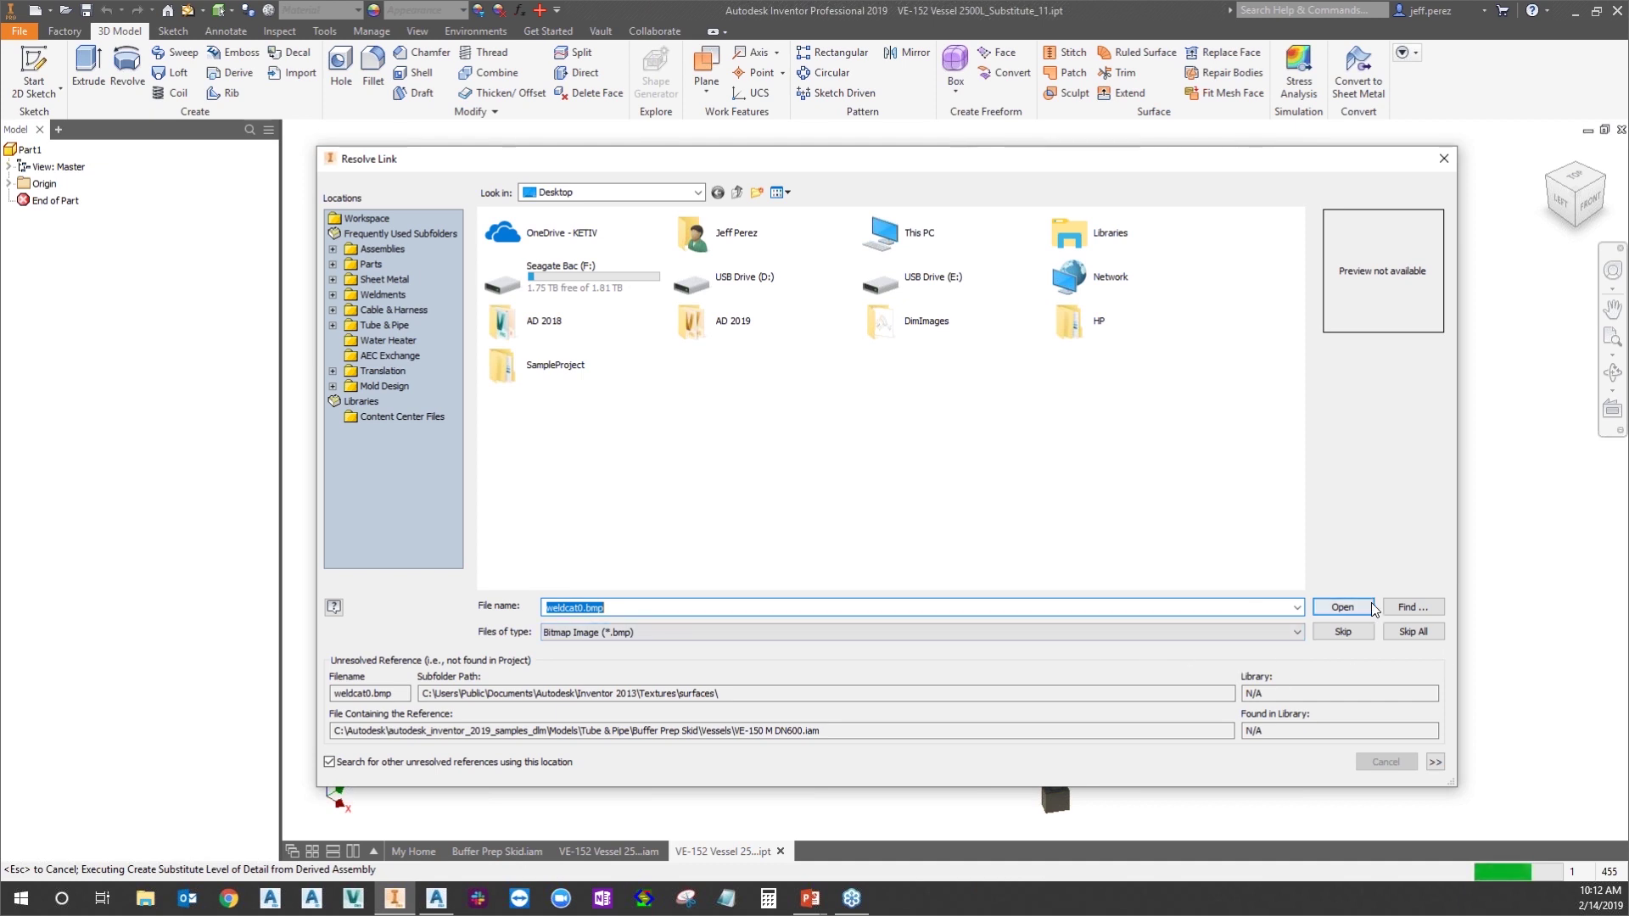
left_click(1402, 631)
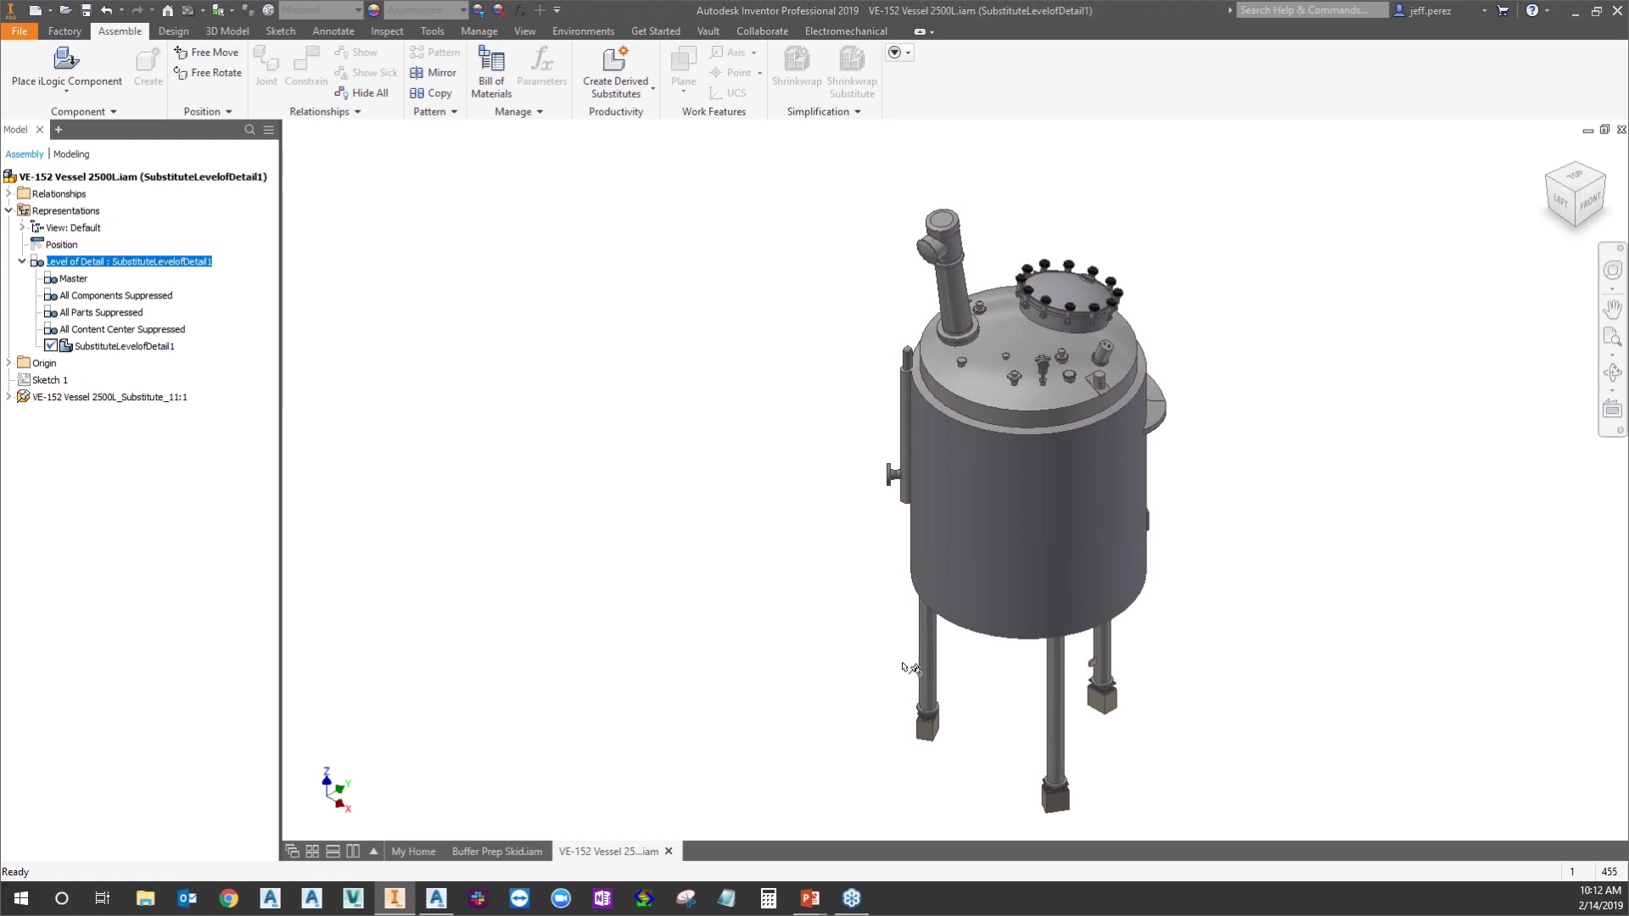
middle_click_drag(901, 665, 870, 643)
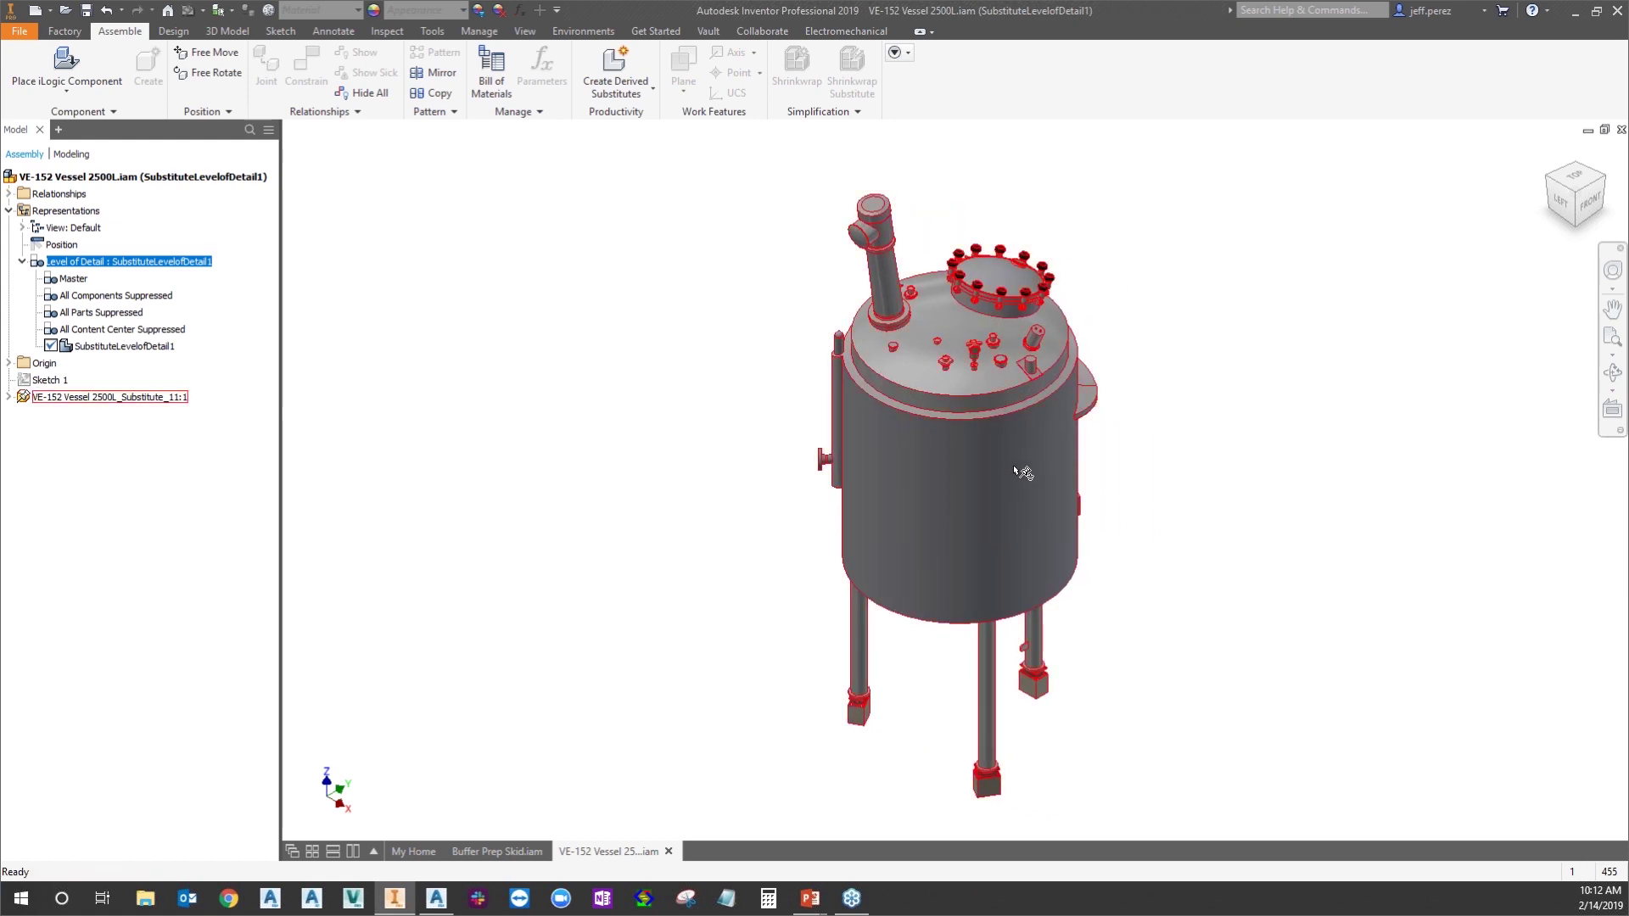
Compare the vessel's SubstituteLevelofDetail1 with its Master level of detail, leaving Master active
middle_click_drag(1118, 529, 1081, 513)
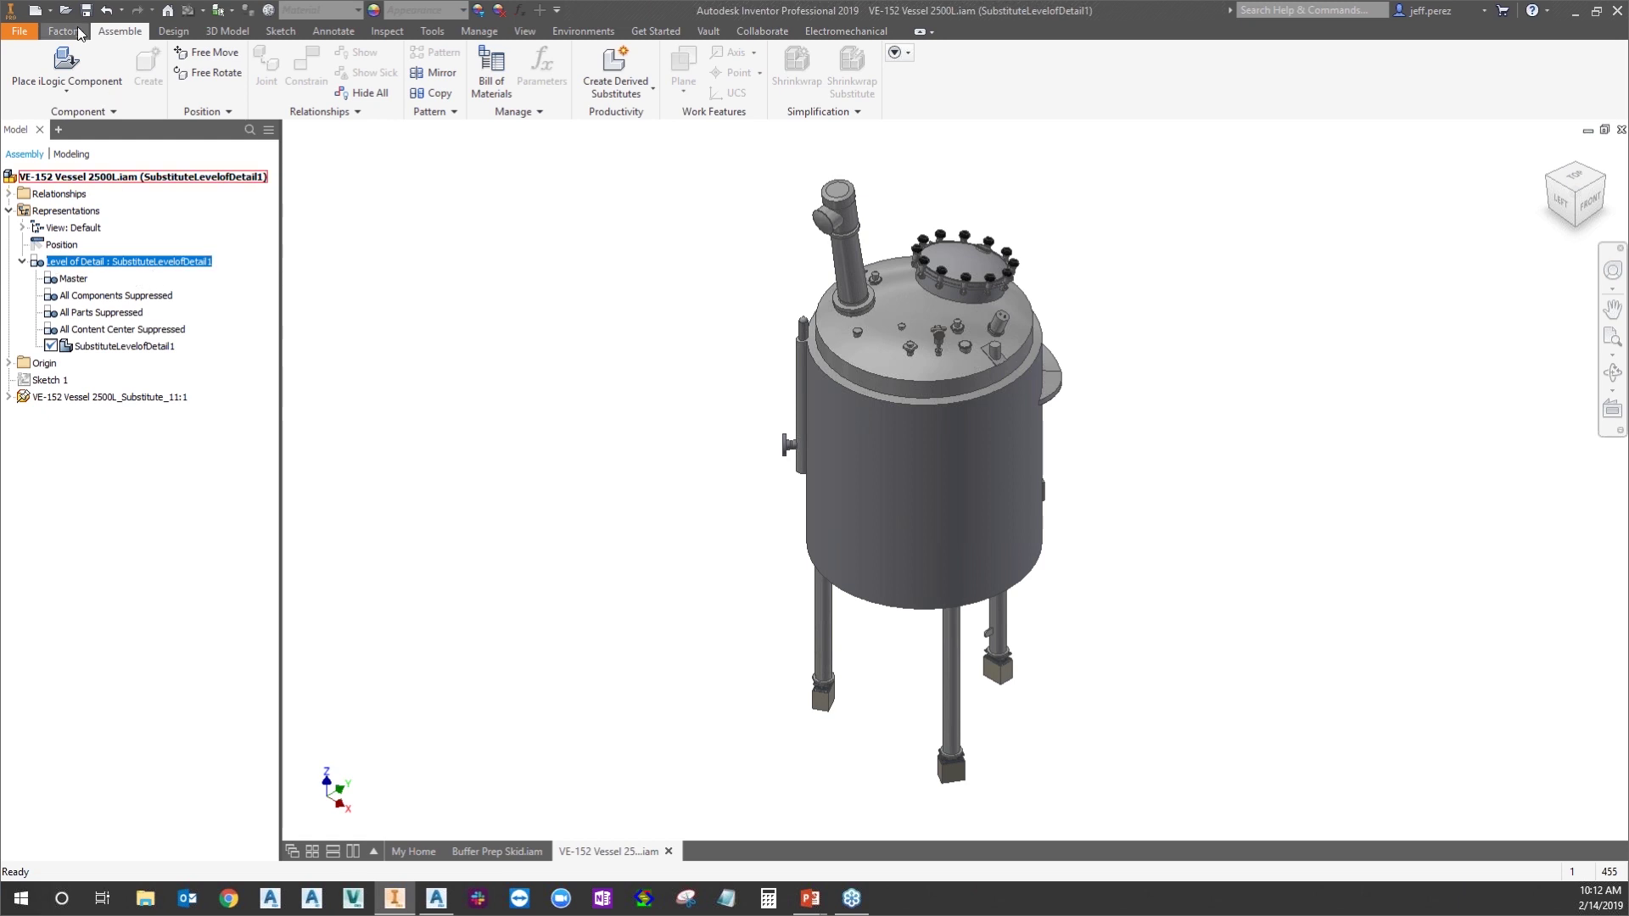
left_click(327, 226)
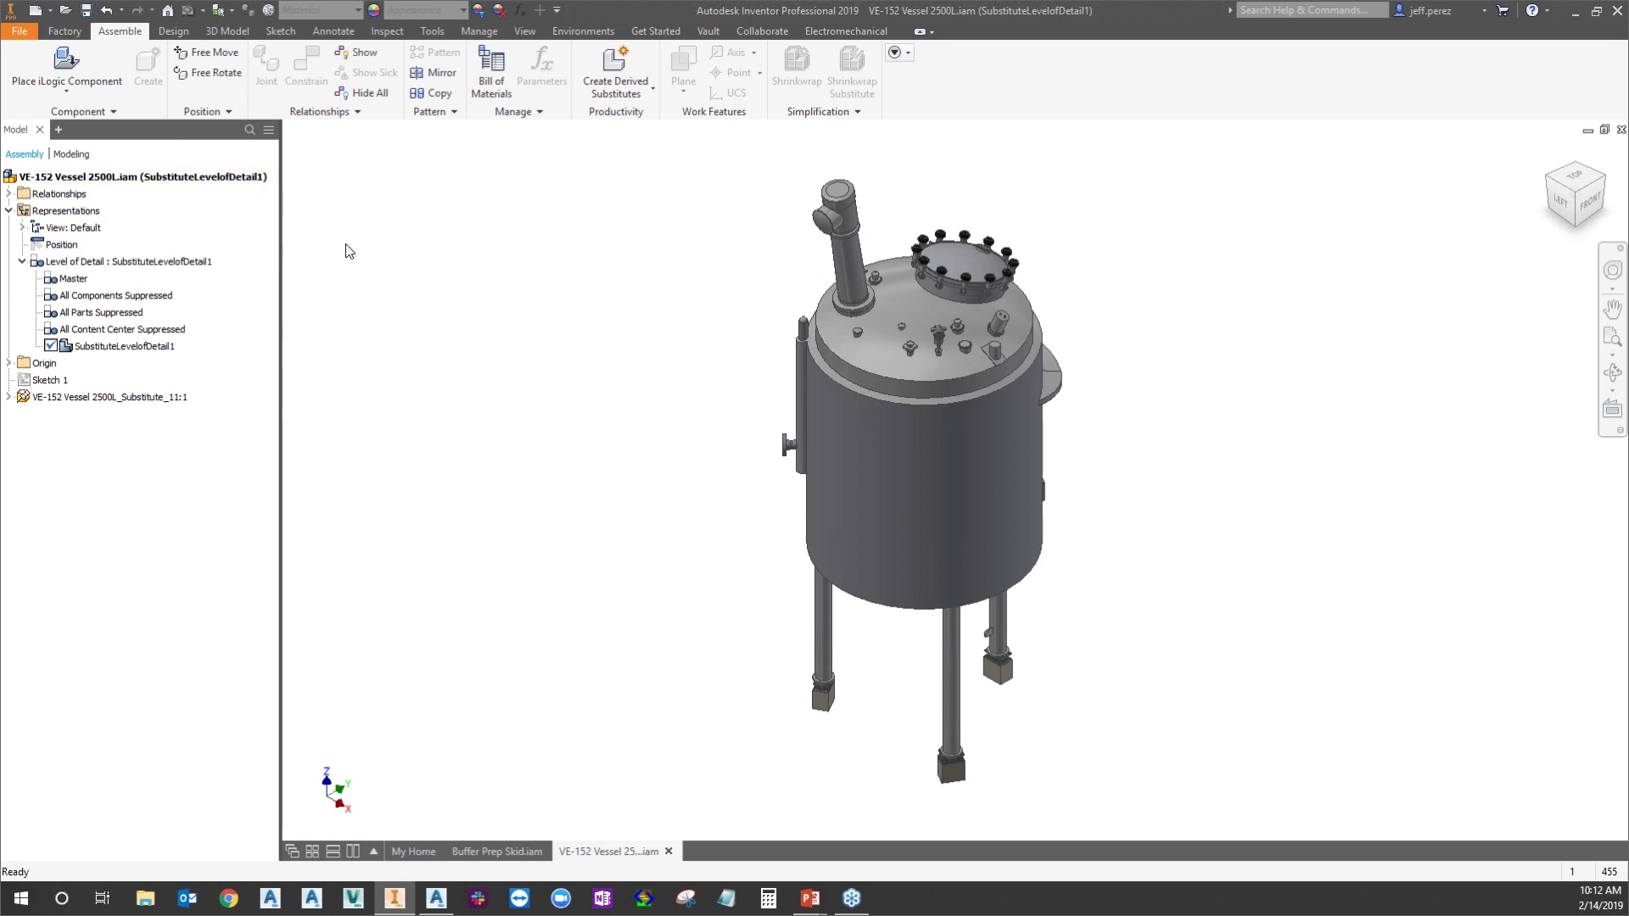
double_click(73, 278)
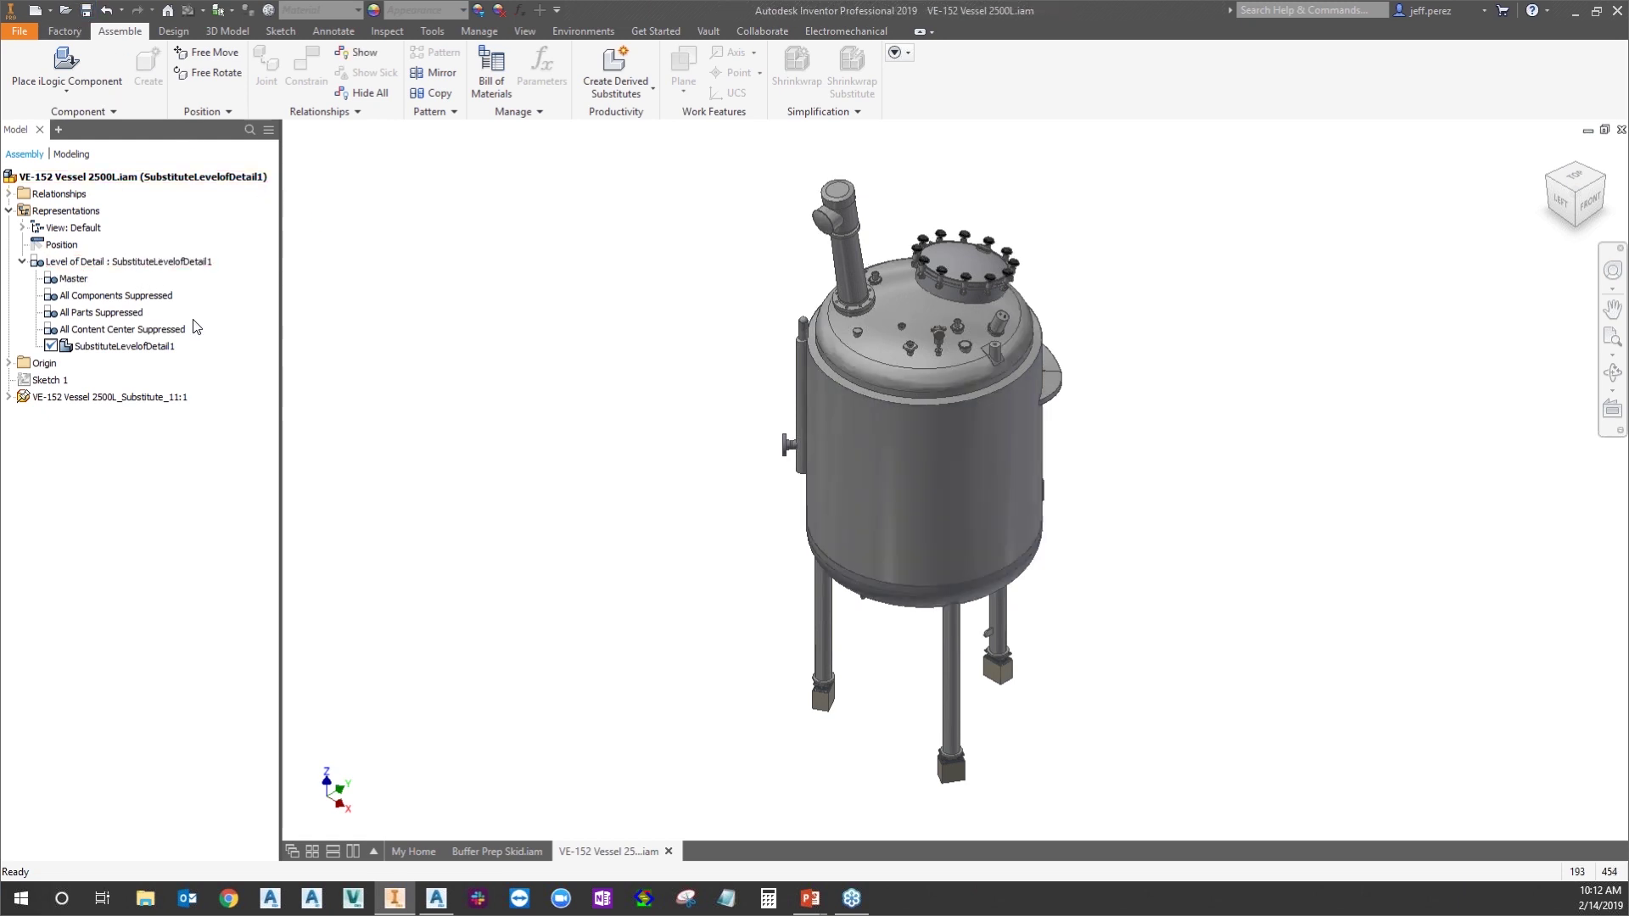
double_click(101, 348)
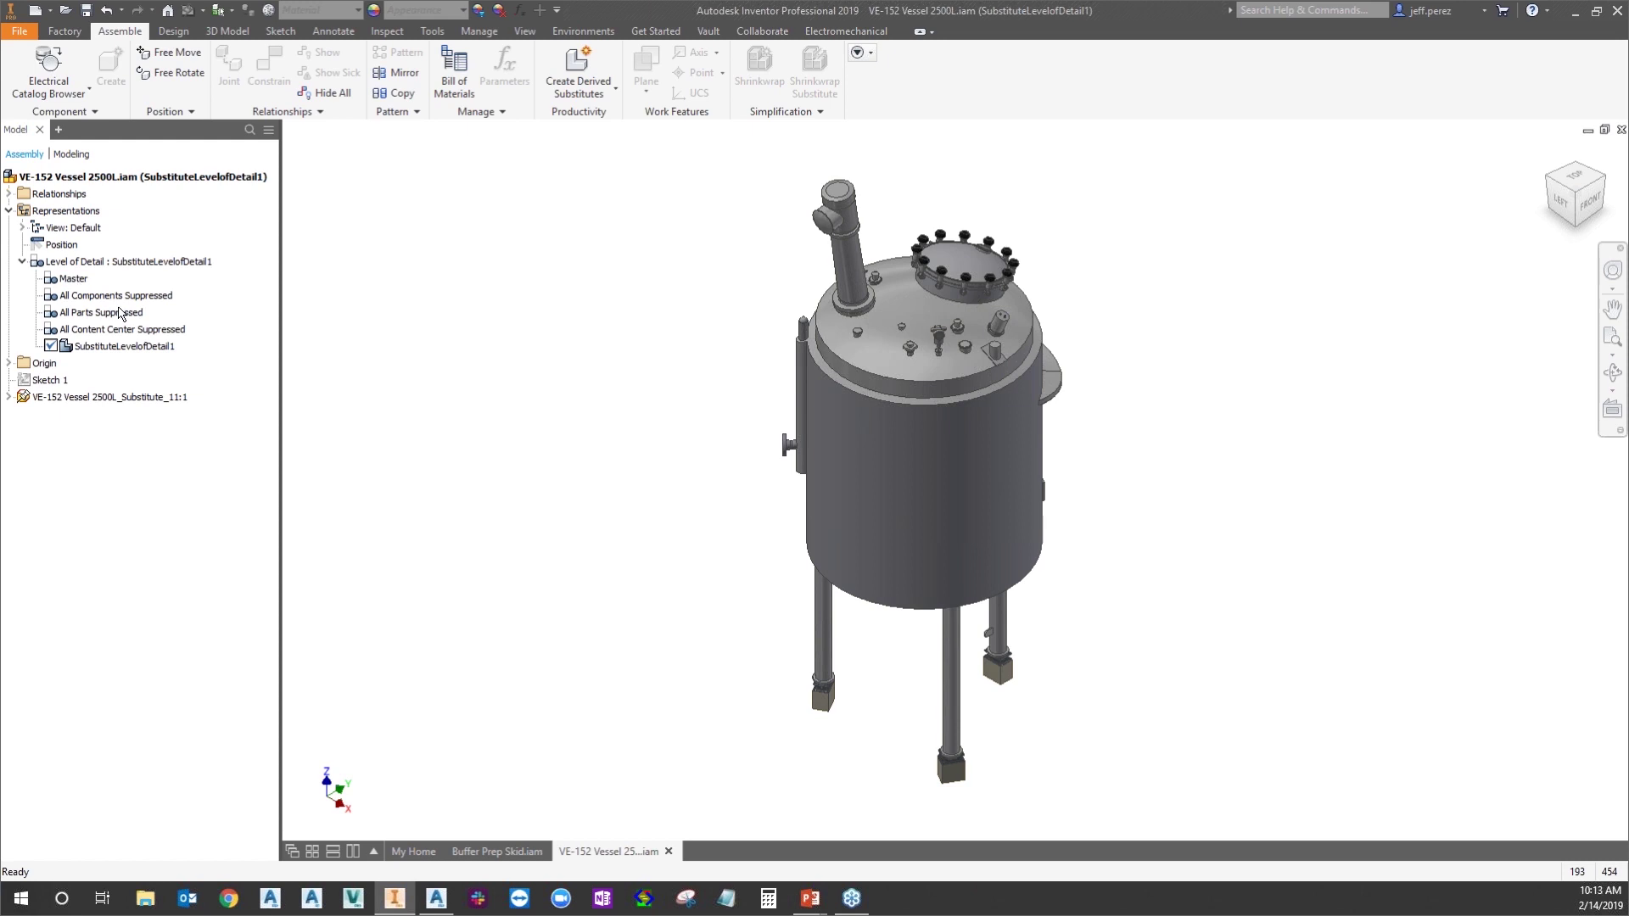
double_click(73, 278)
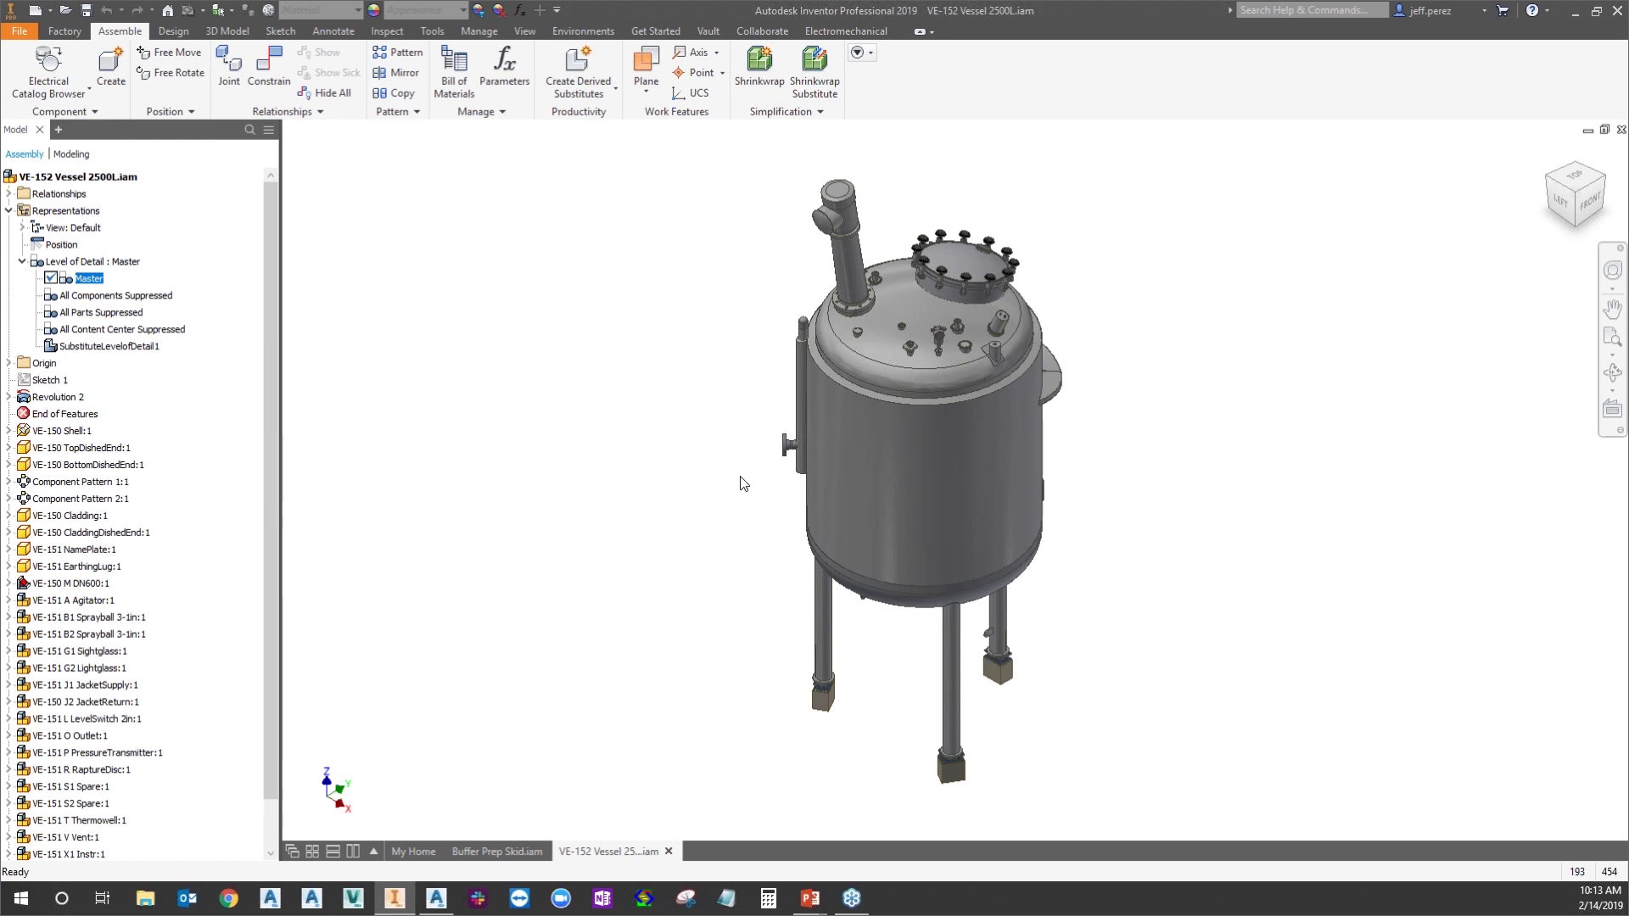
In the Buffer Prep Skid assembly, activate SubstituteLevelofDetail1 for the VE-152 Vessel 2500L component
mouse_move(517, 850)
left_click(497, 851)
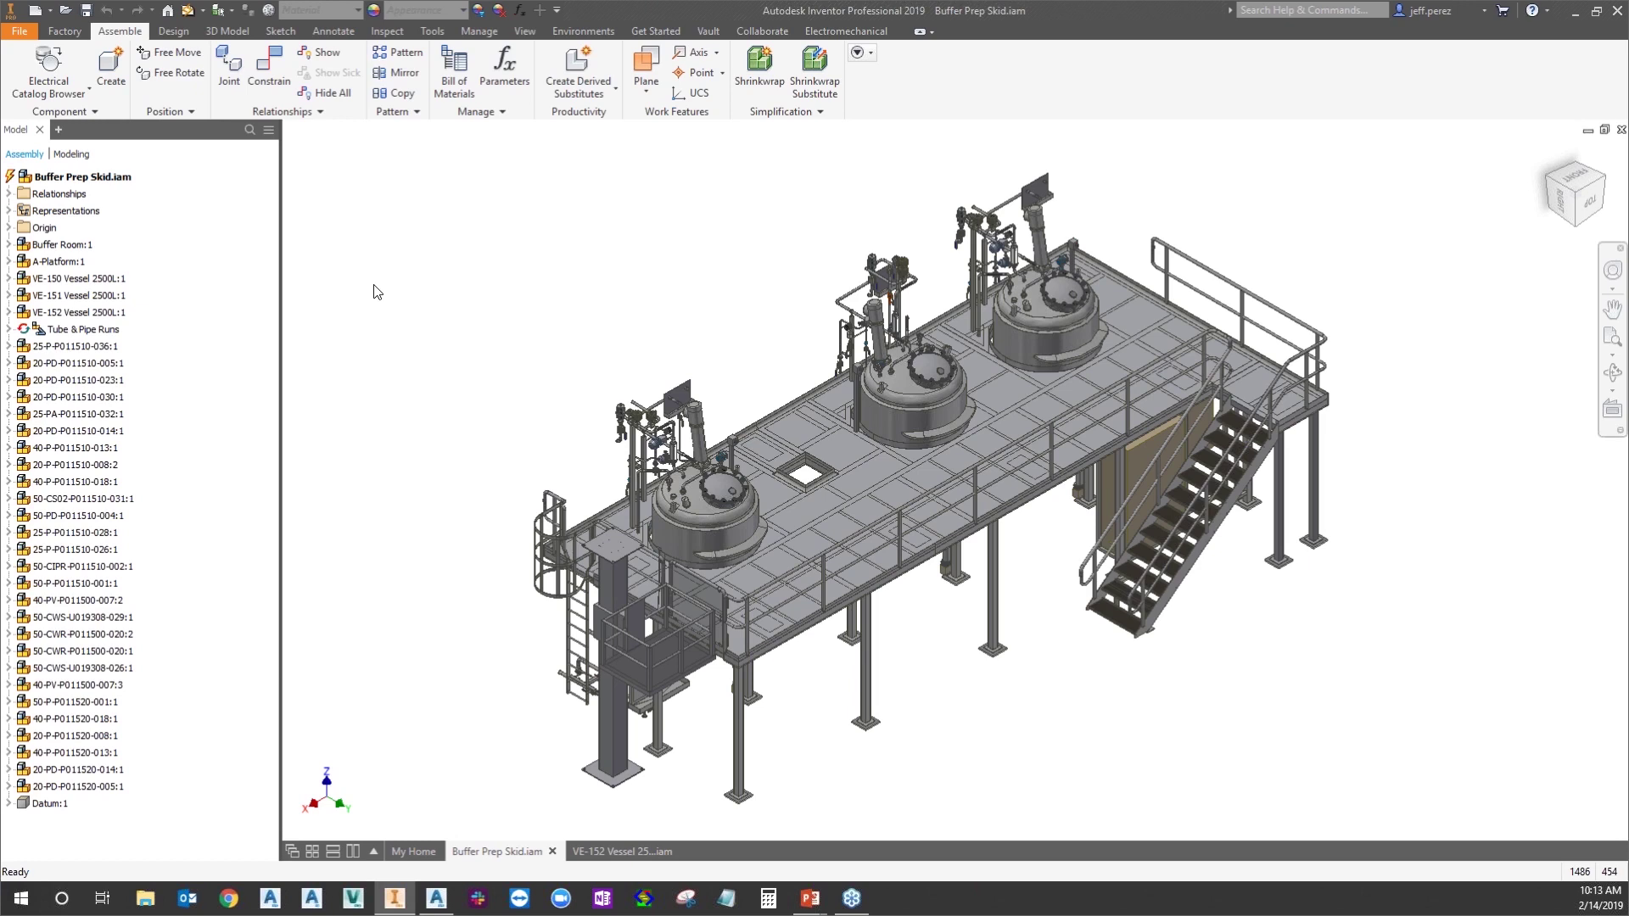
left_click(38, 312)
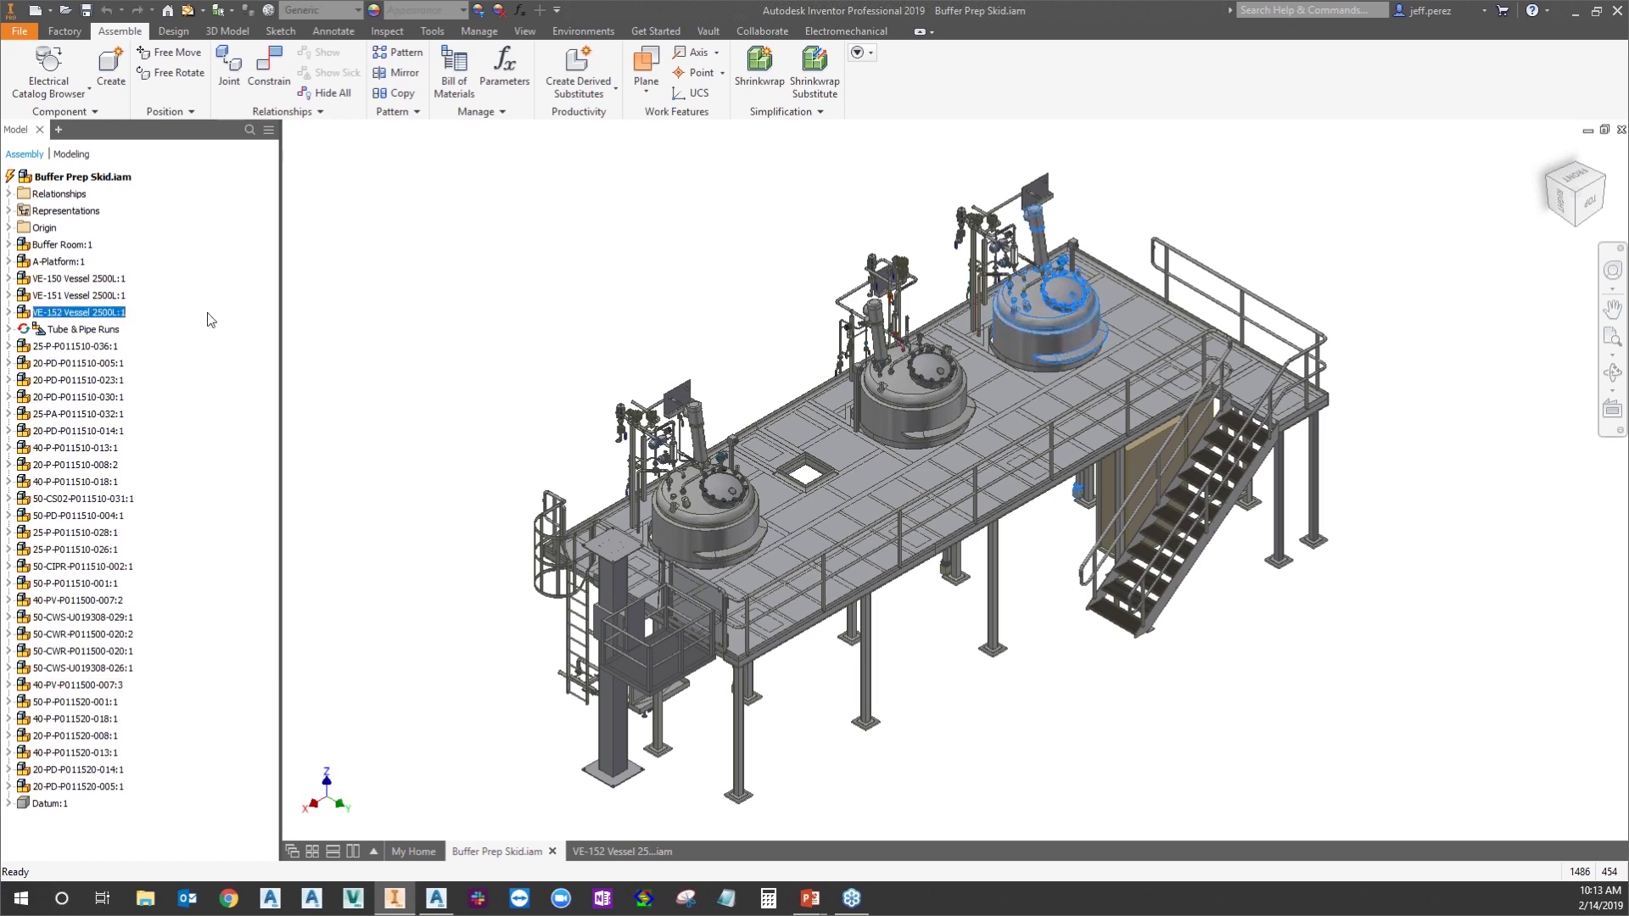
left_click(8, 312)
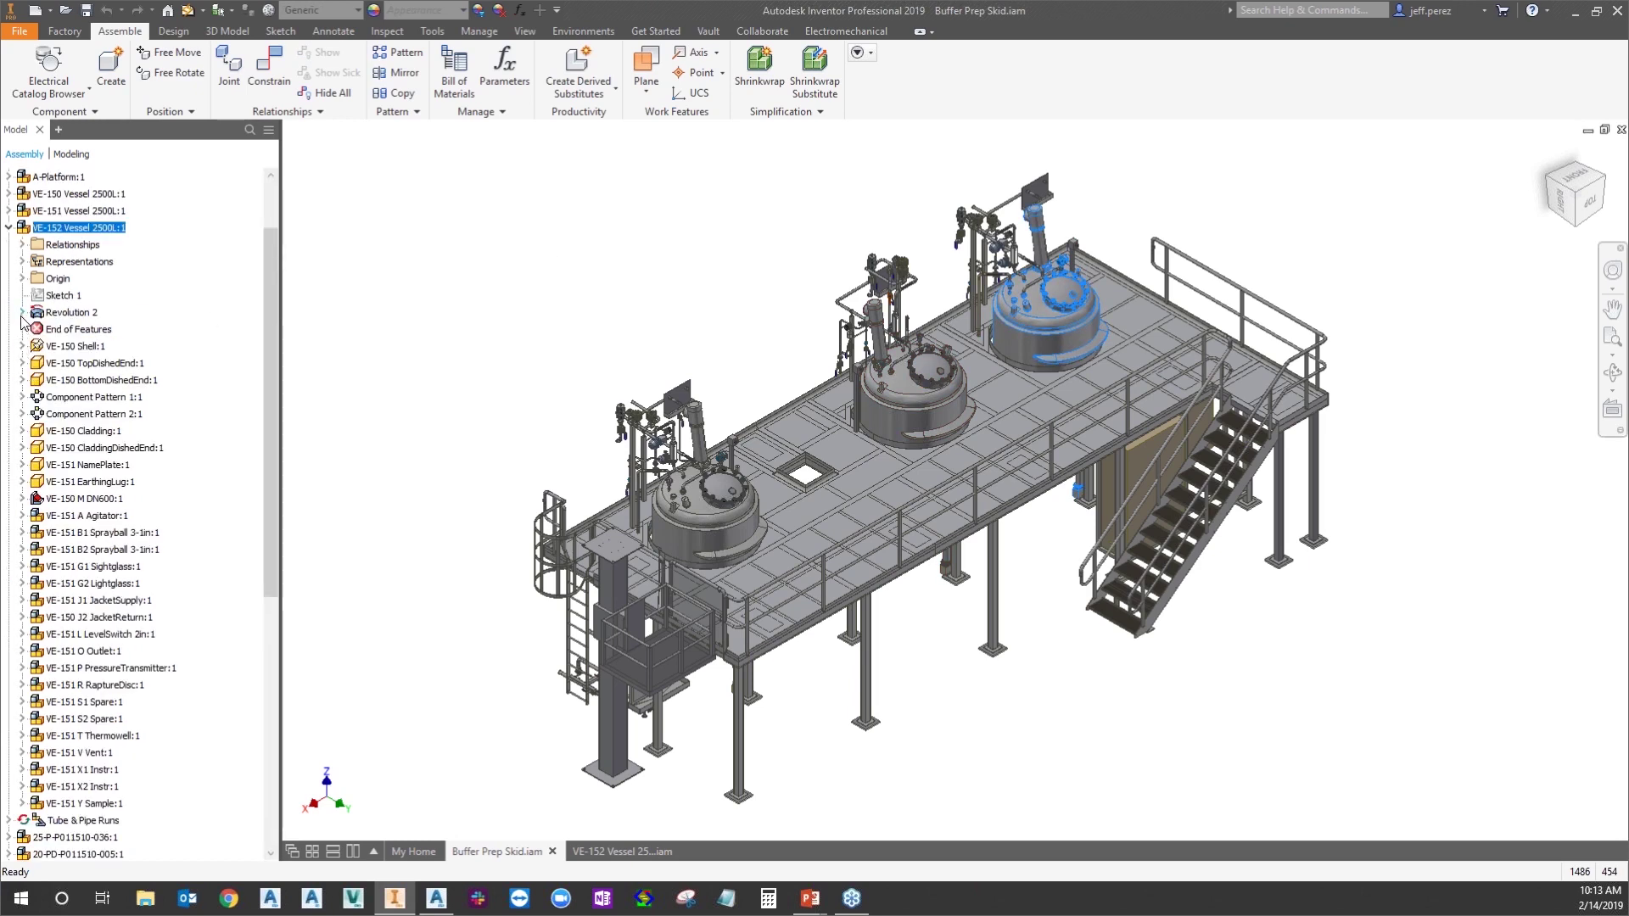
left_click(23, 262)
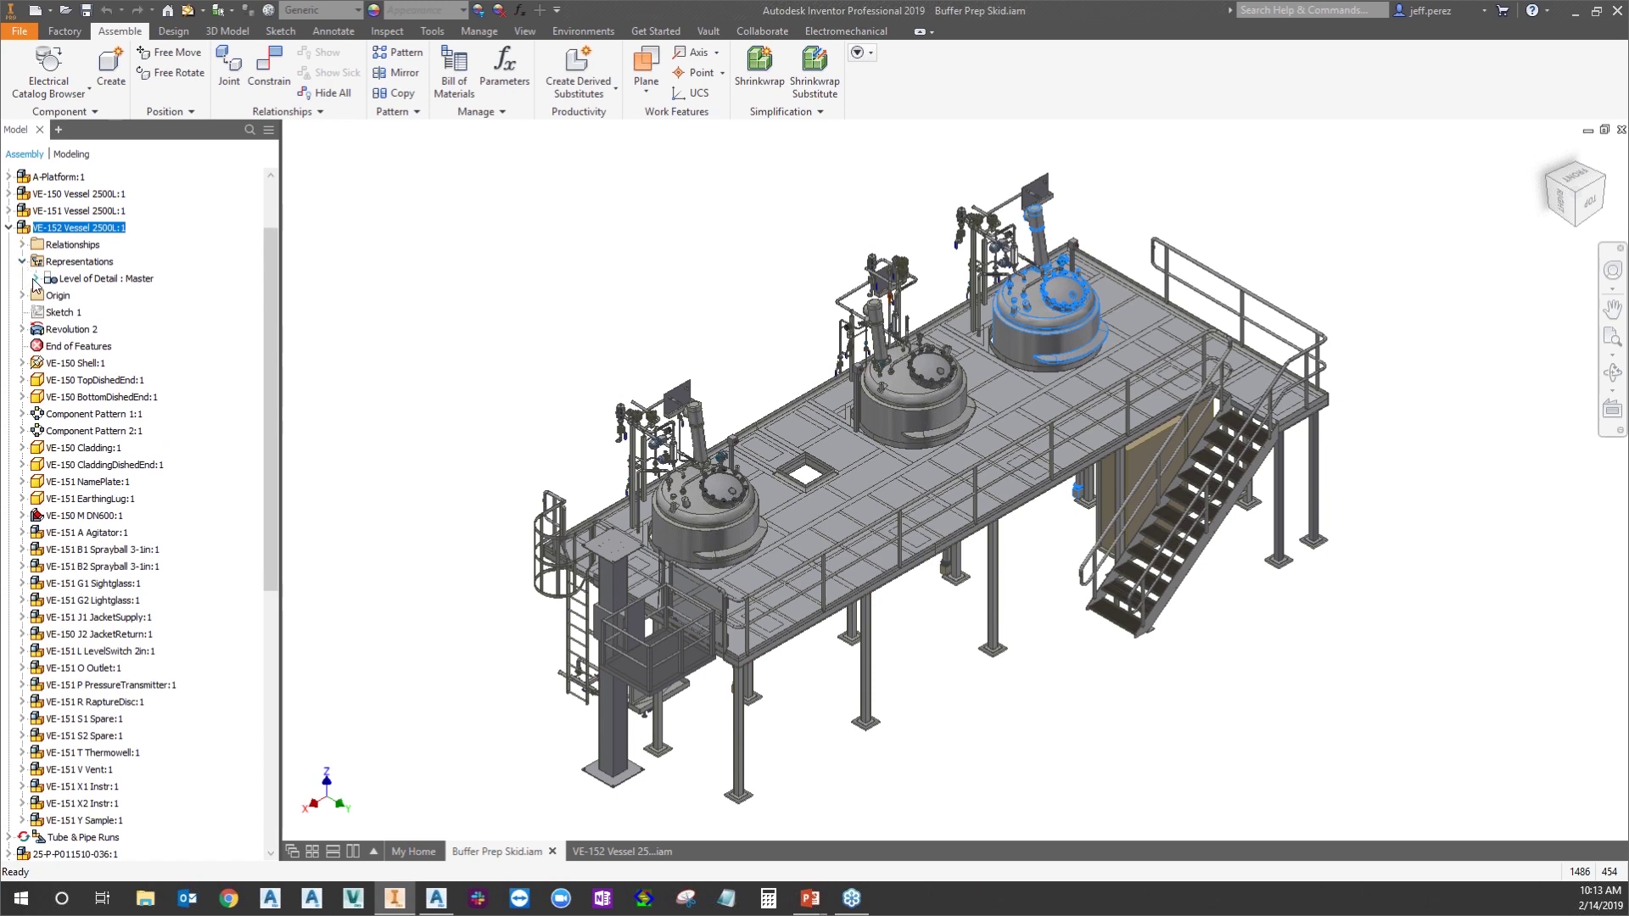
left_click(35, 280)
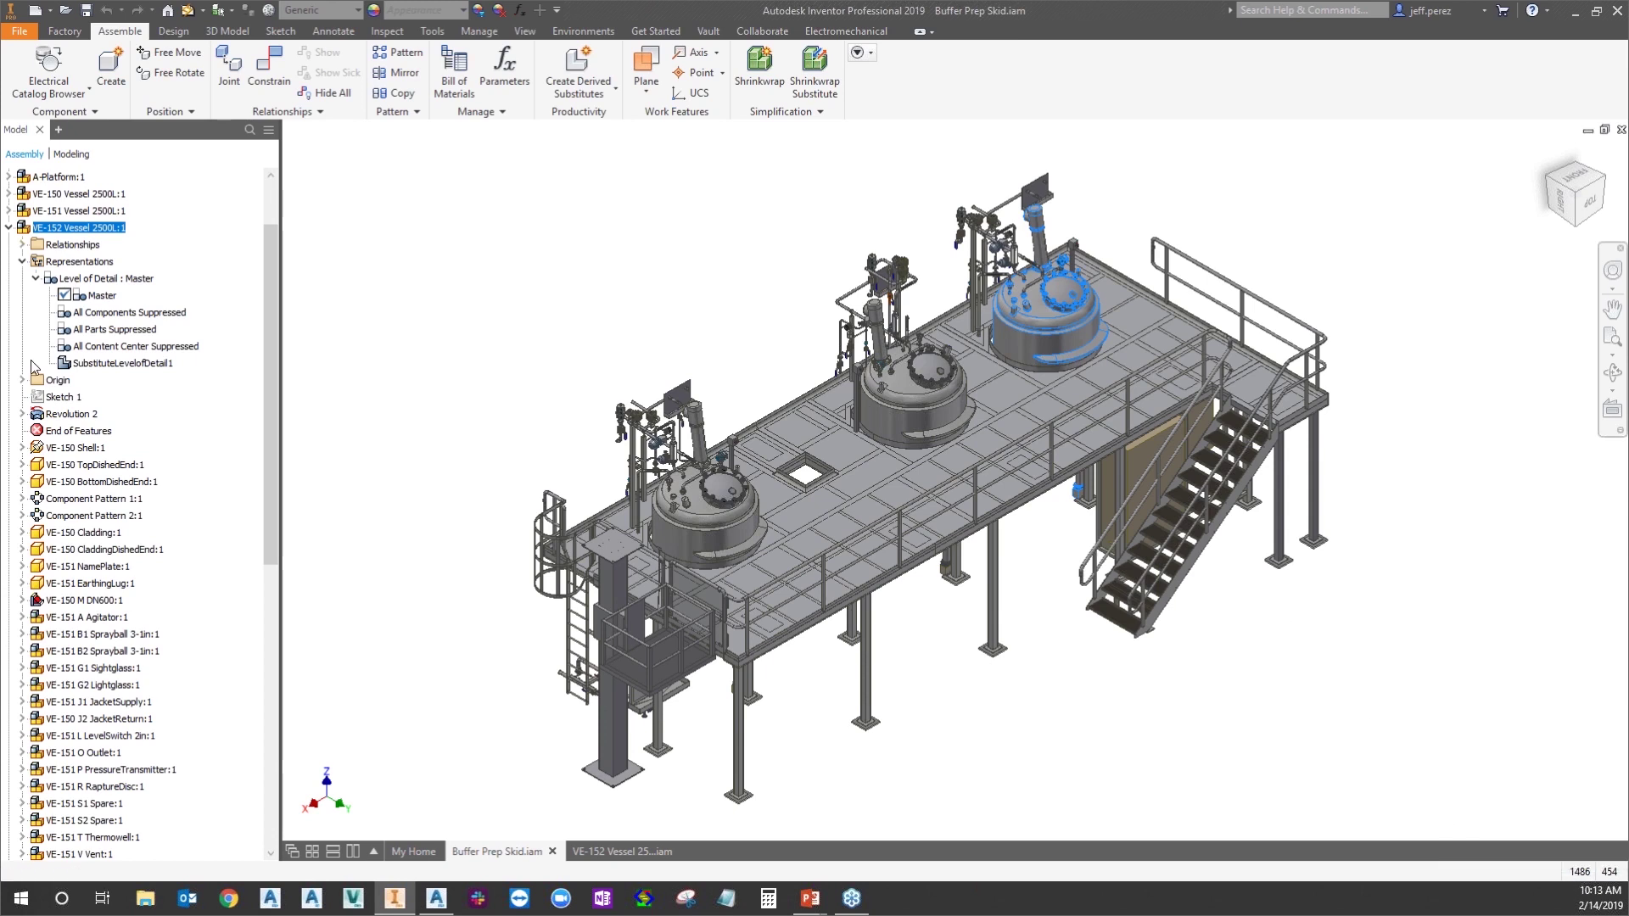
double_click(121, 365)
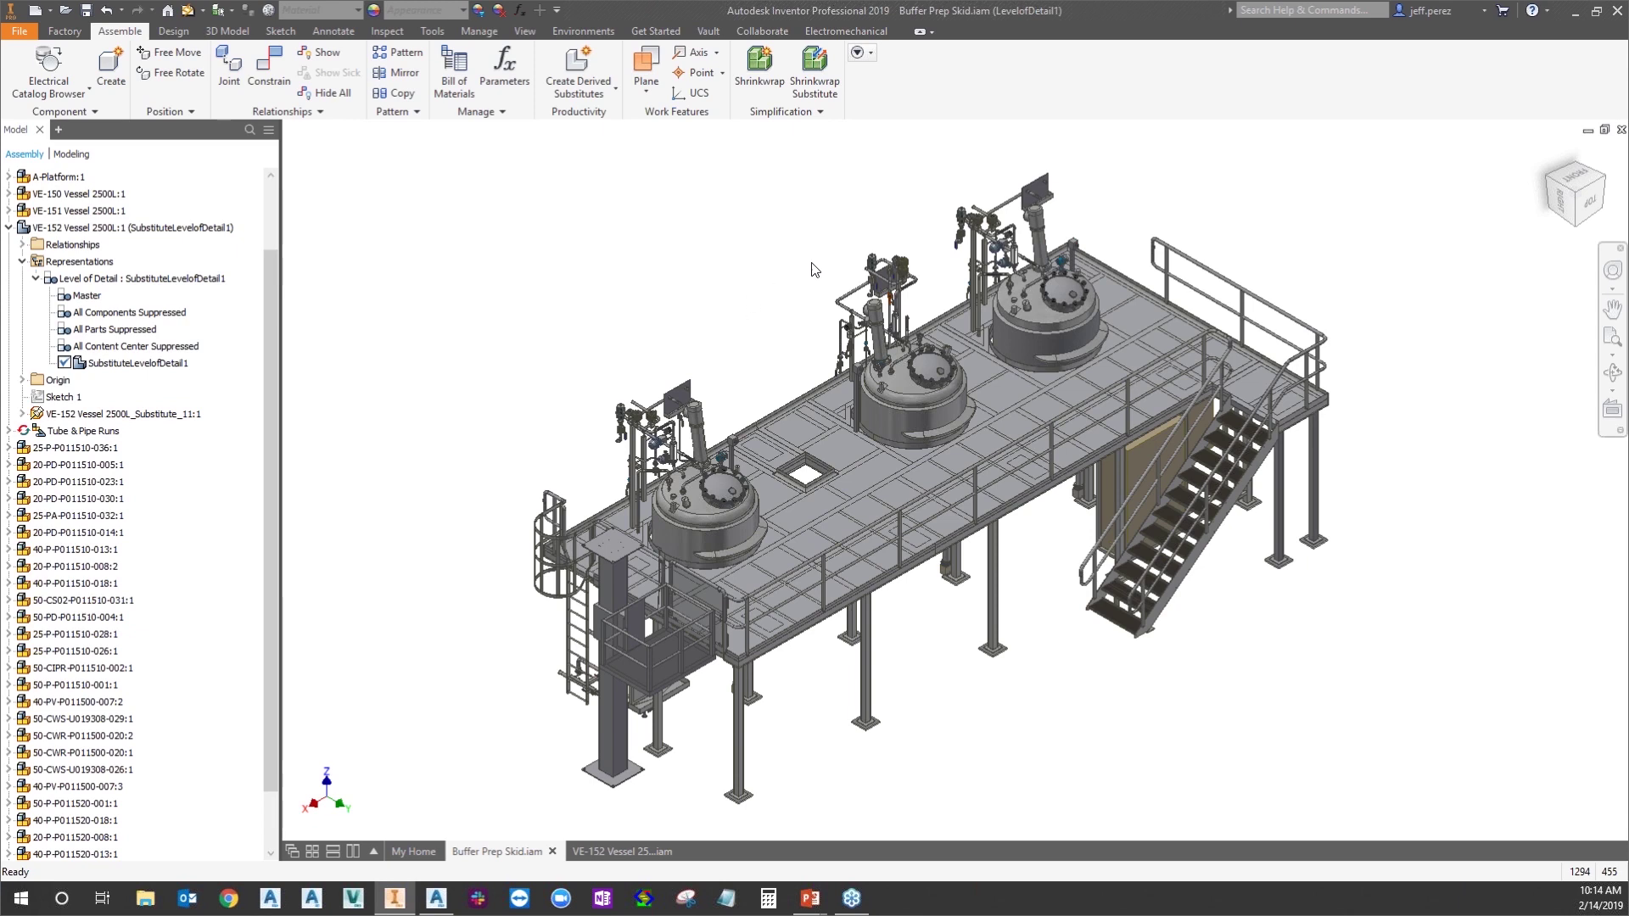
Return to the VE-152 Vessel 2500L assembly and enter its BIM Content environment
left_click(603, 858)
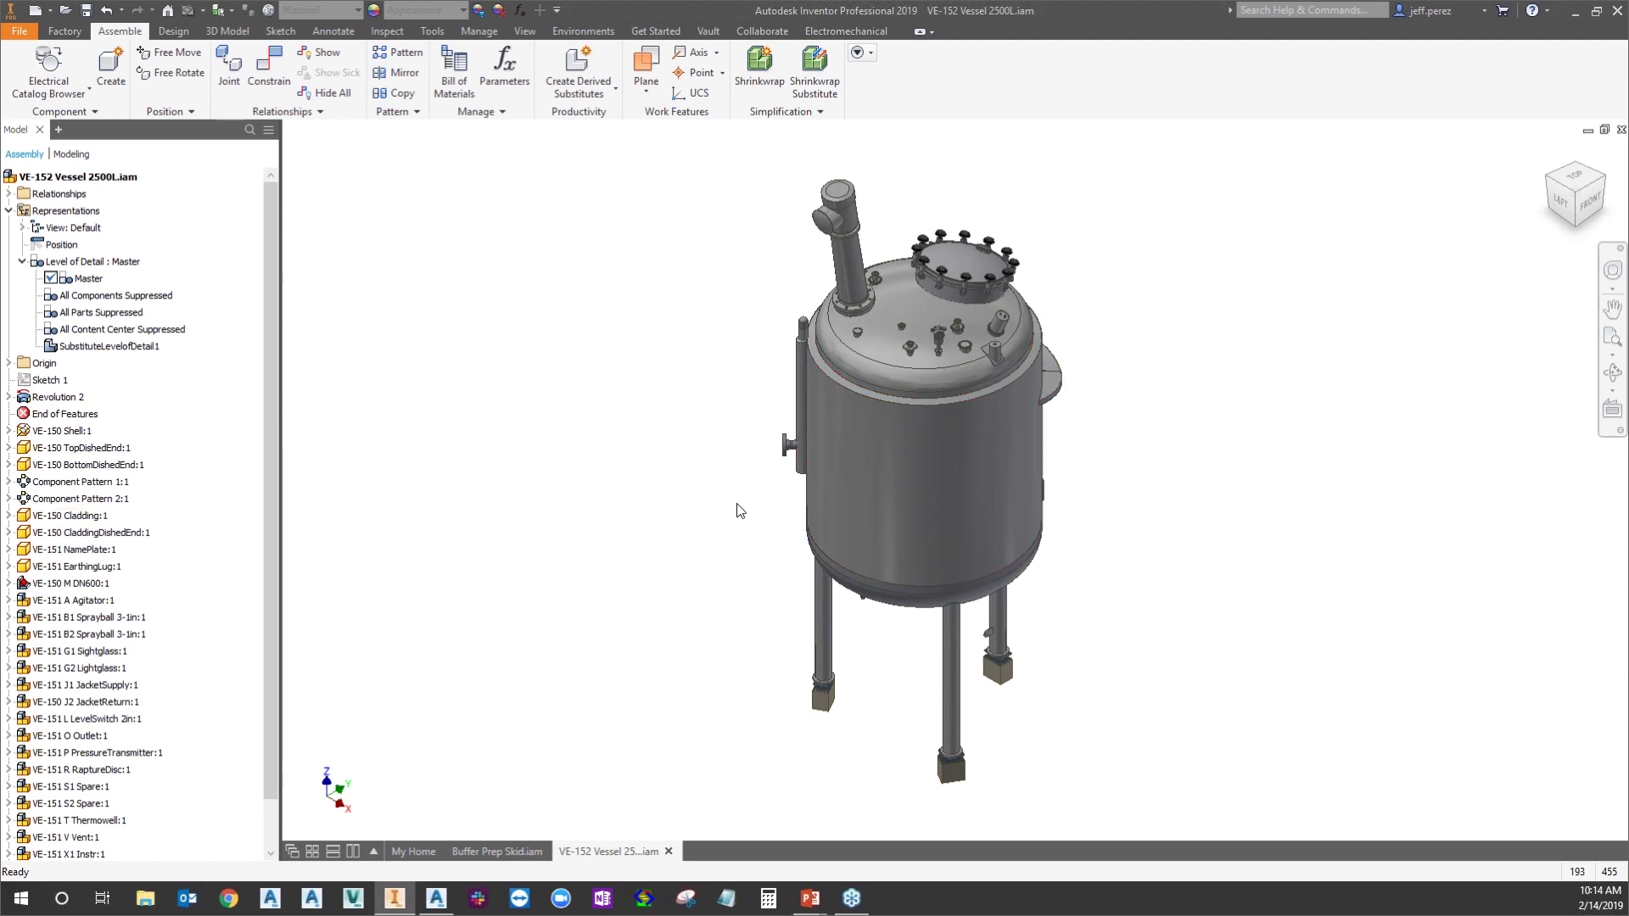
left_click(566, 36)
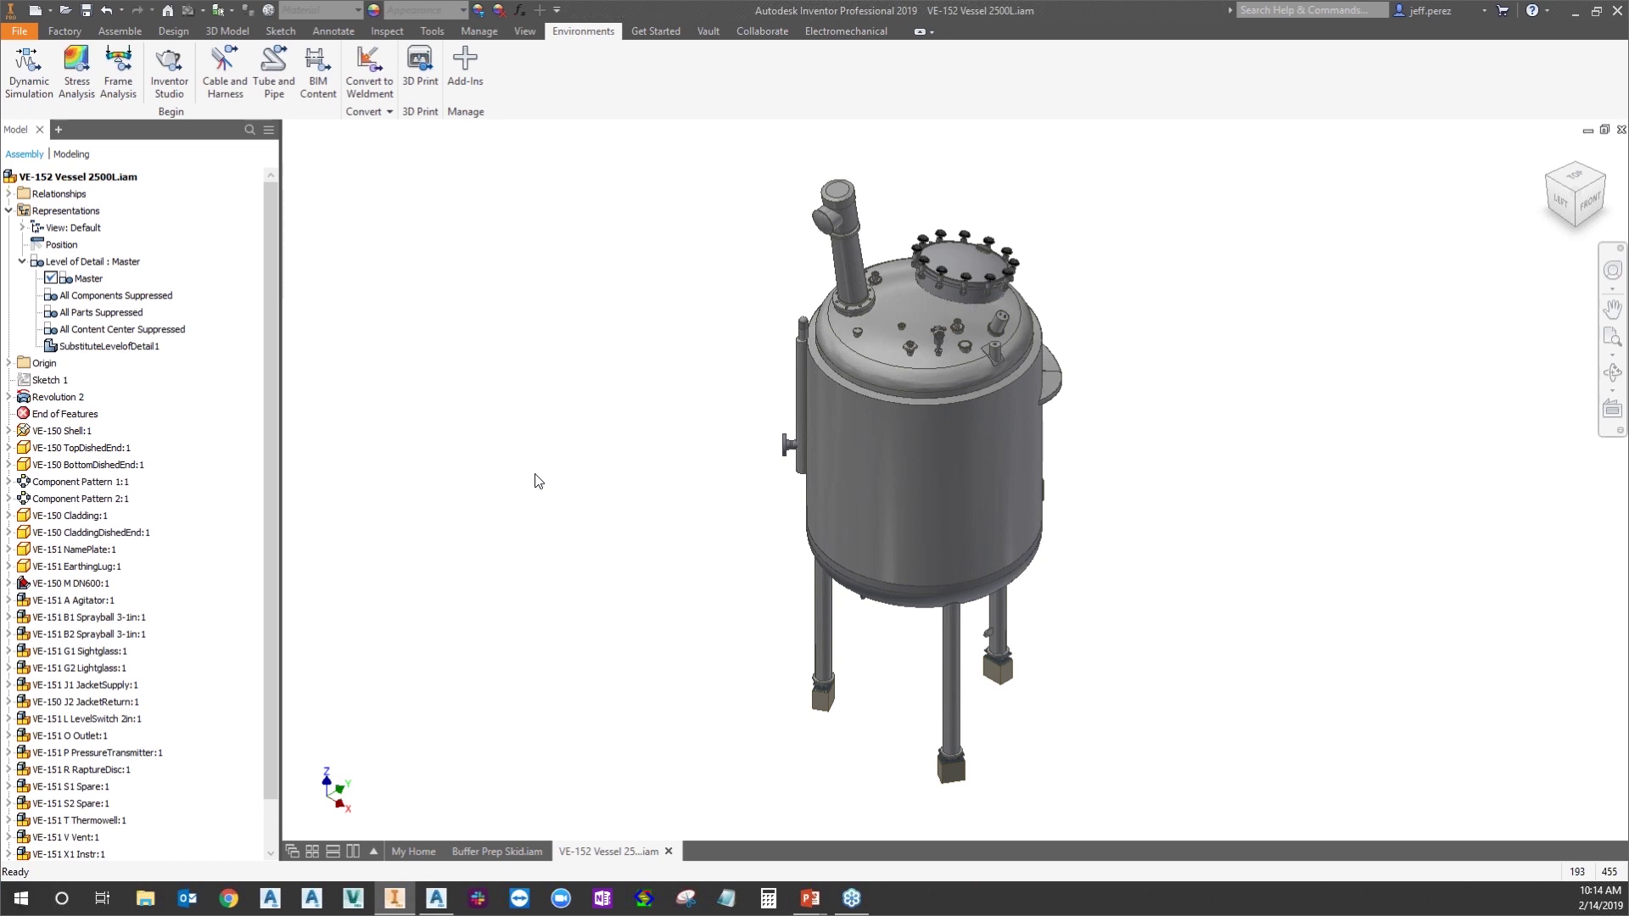
left_click(318, 70)
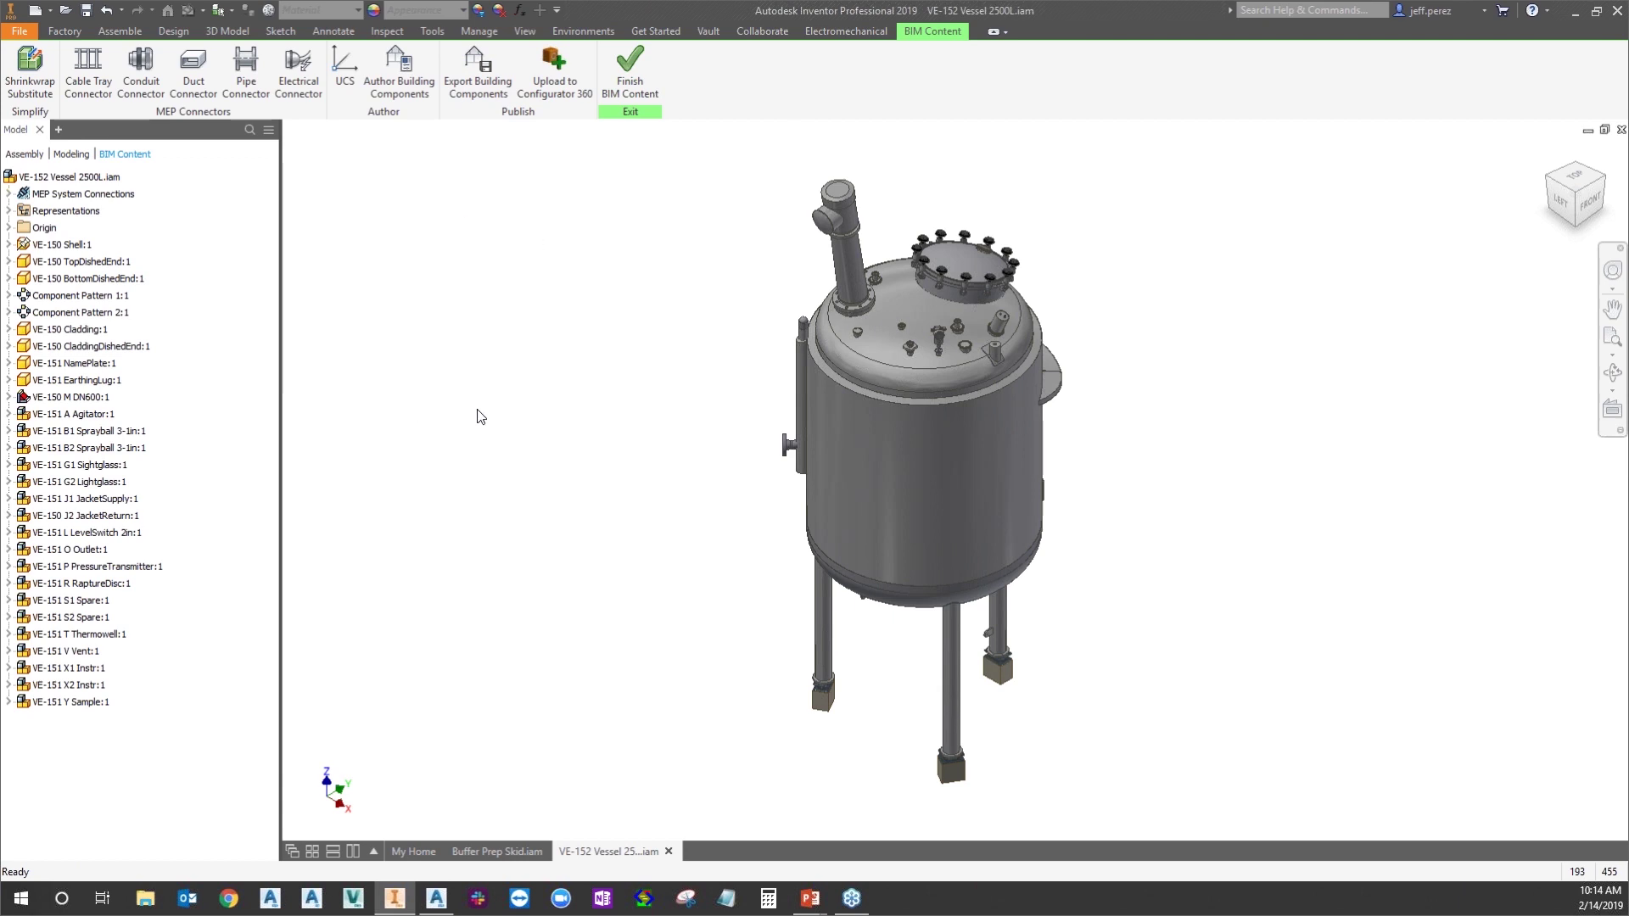
Start a circular pipe connector on the raised-face edge of the flange beneath the vessel
middle_click_drag(527, 523, 588, 495, "shift")
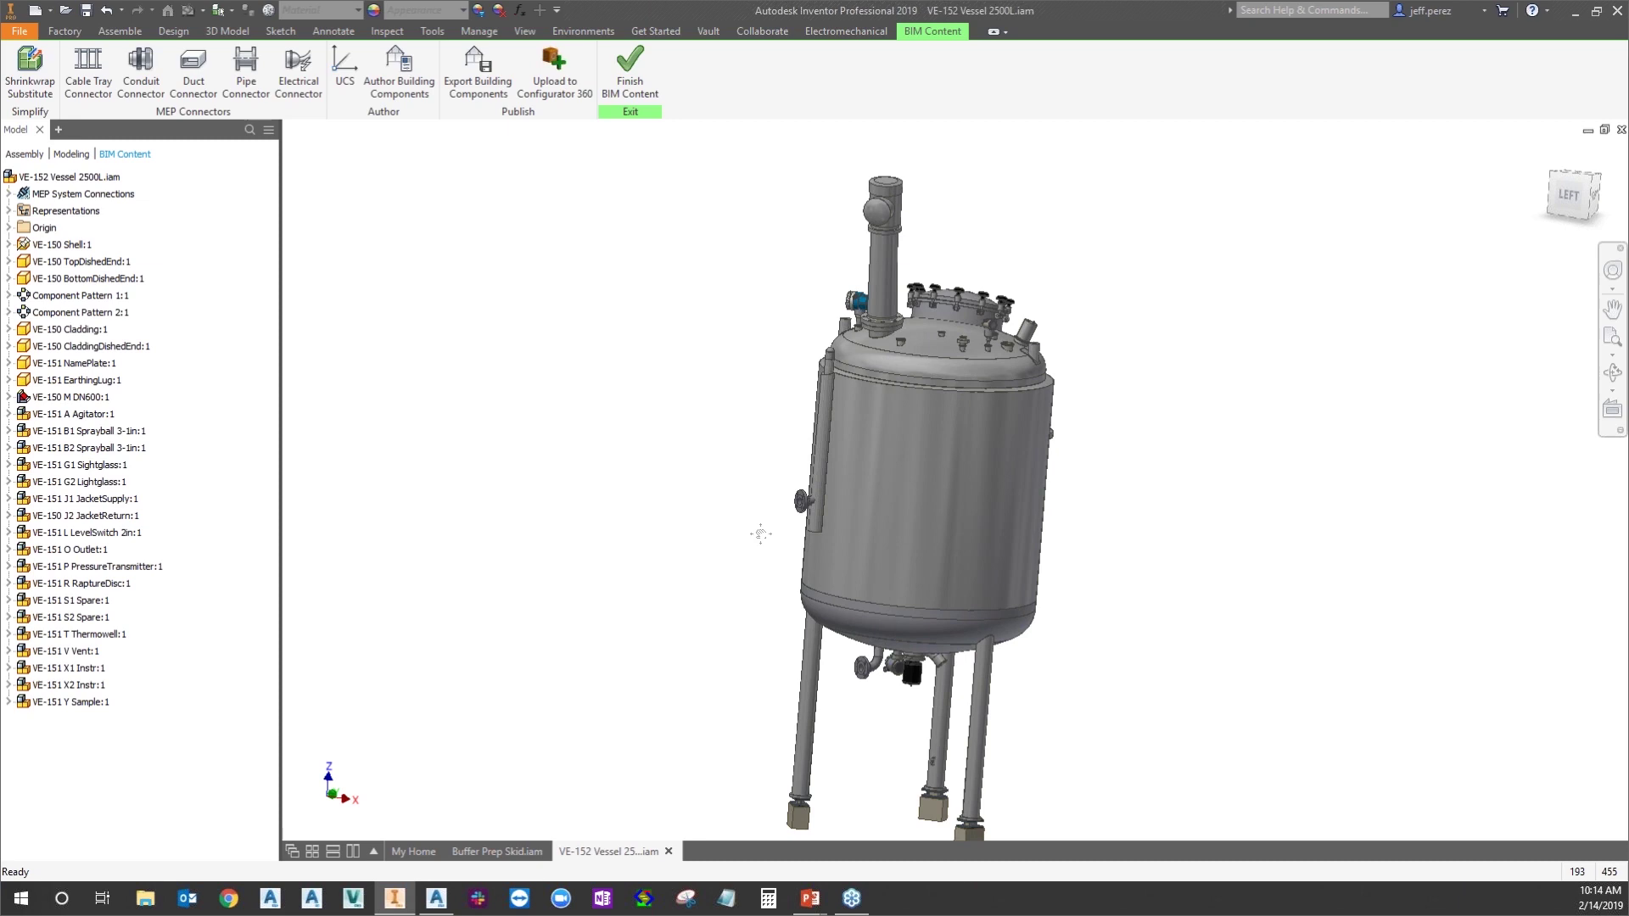
middle_click_drag(760, 534, 774, 436)
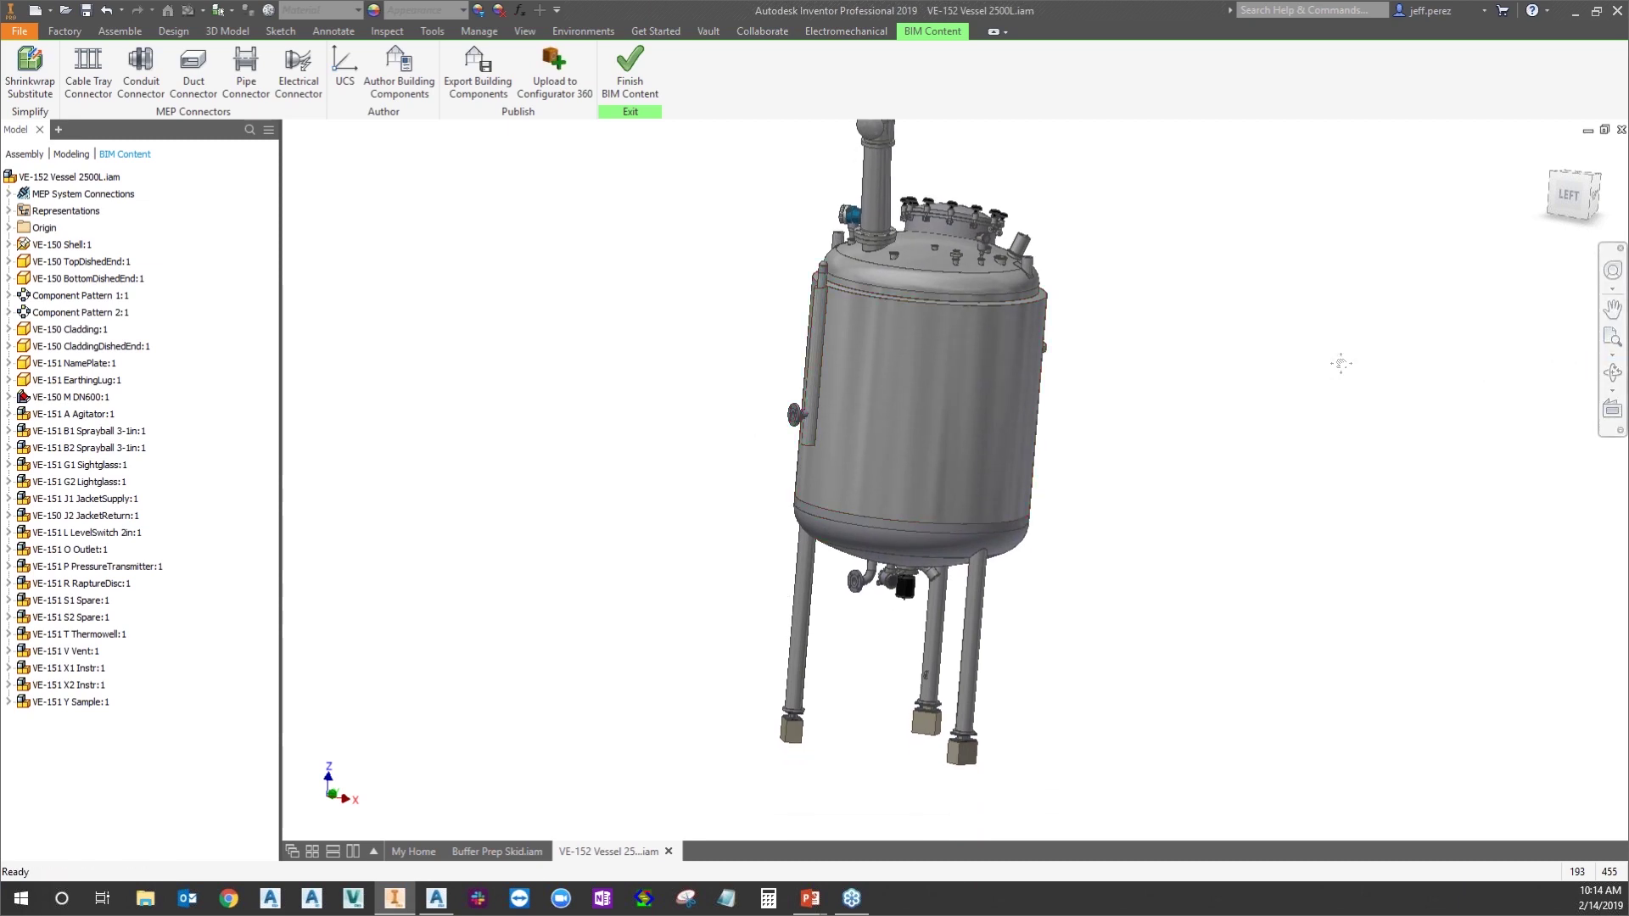
middle_click_drag(1338, 359, 1347, 393)
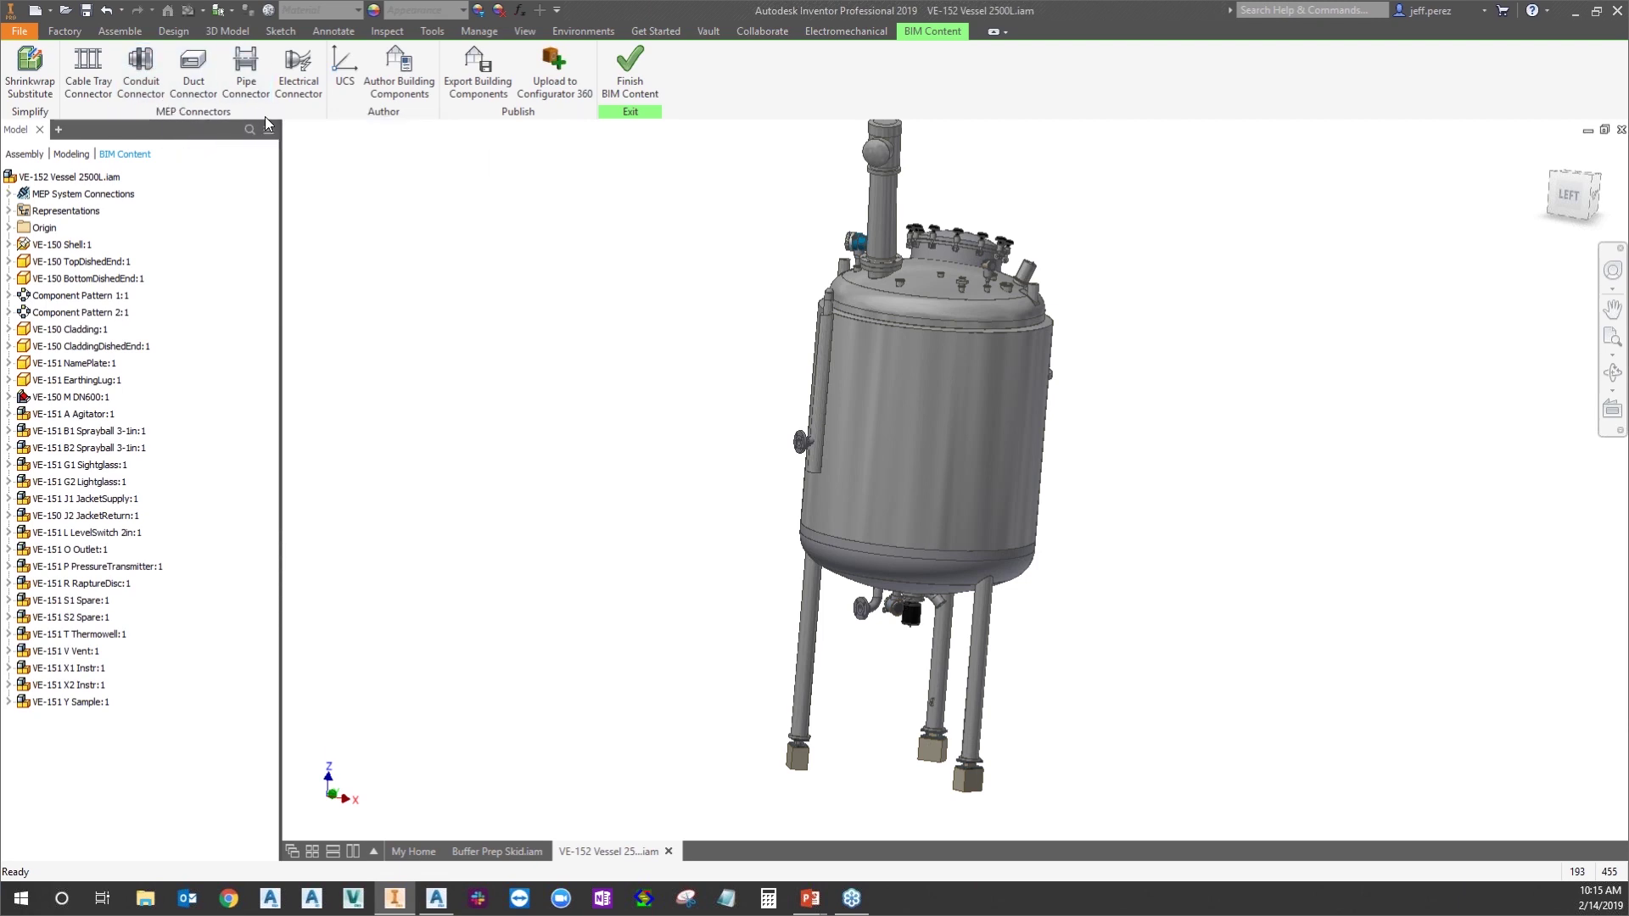
left_click(246, 73)
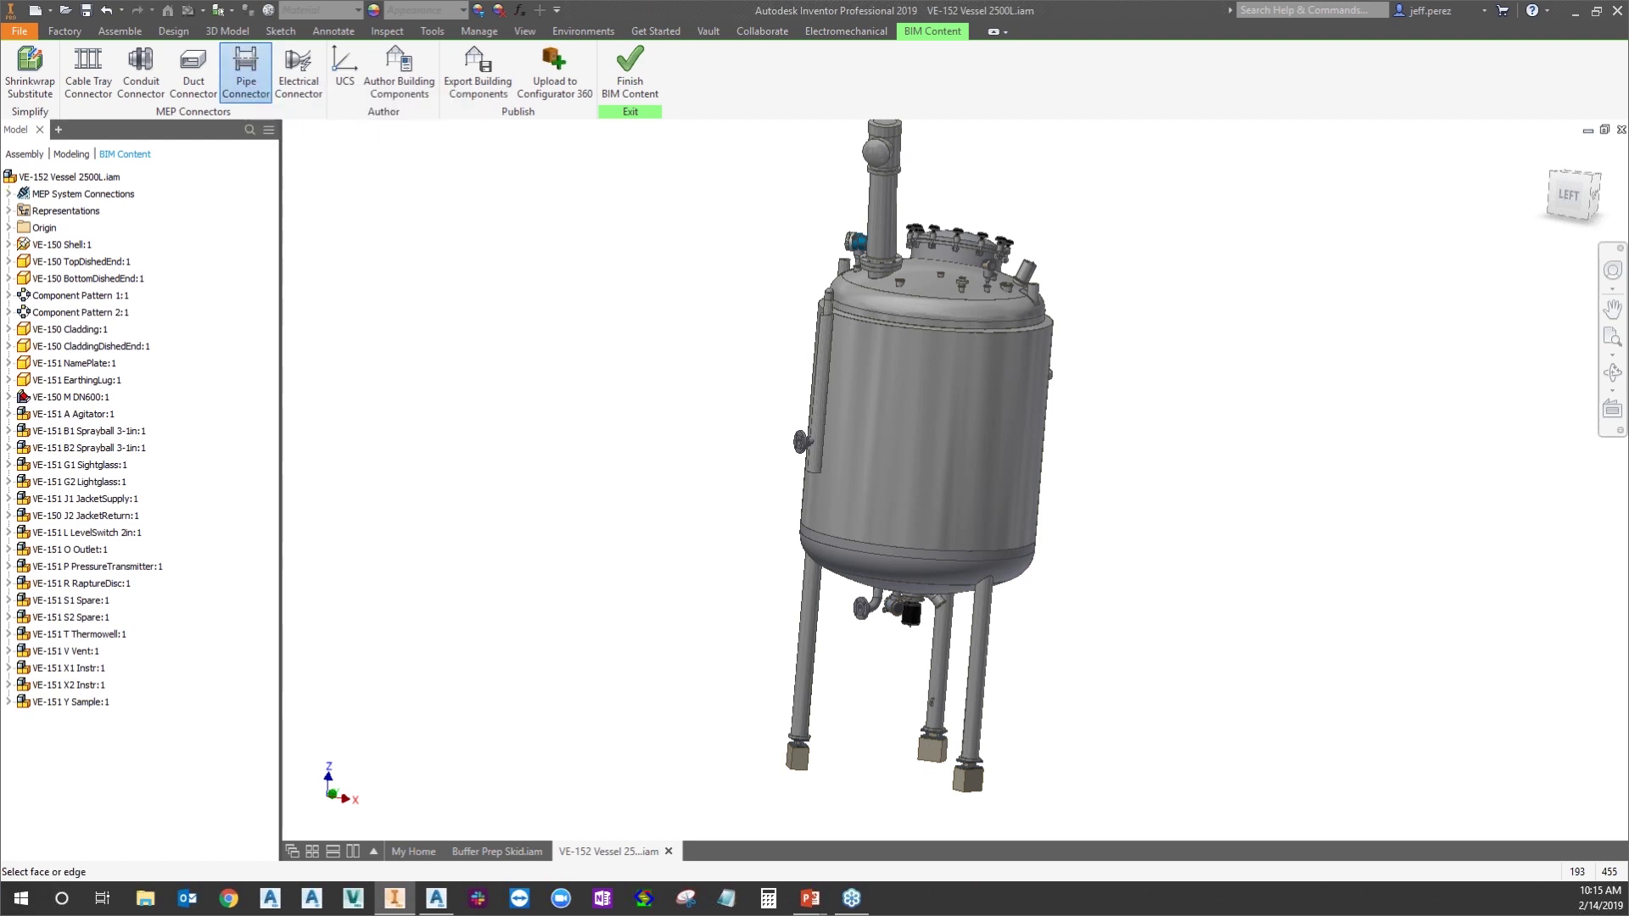
left_click_drag(1485, 160, 565, 176)
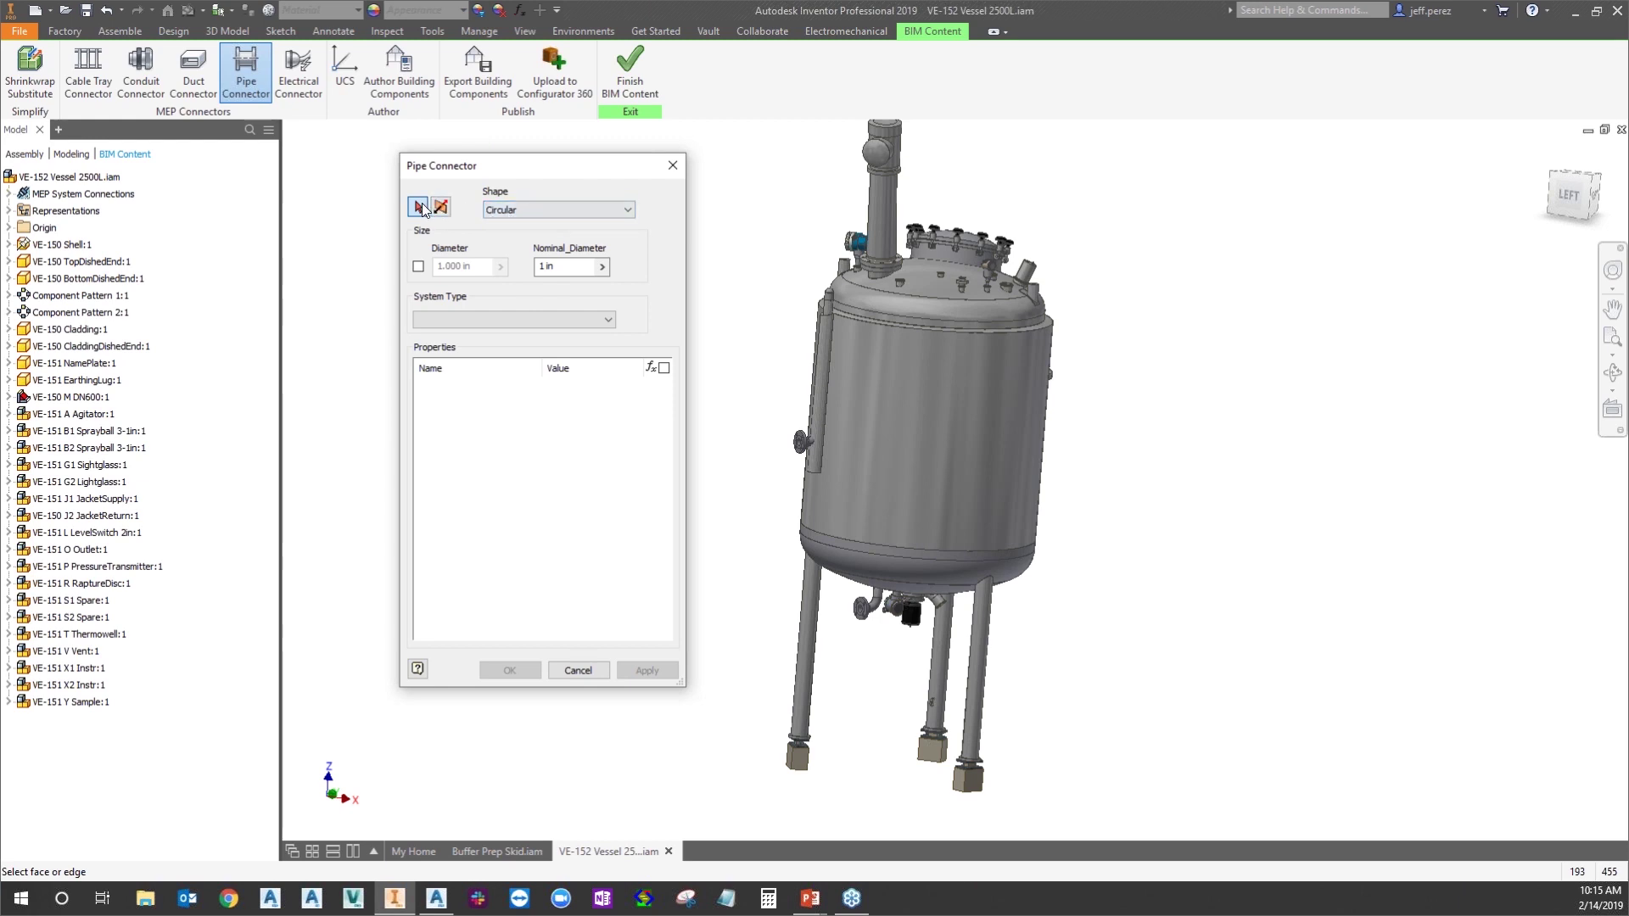
scroll(848, 594, "up", 5)
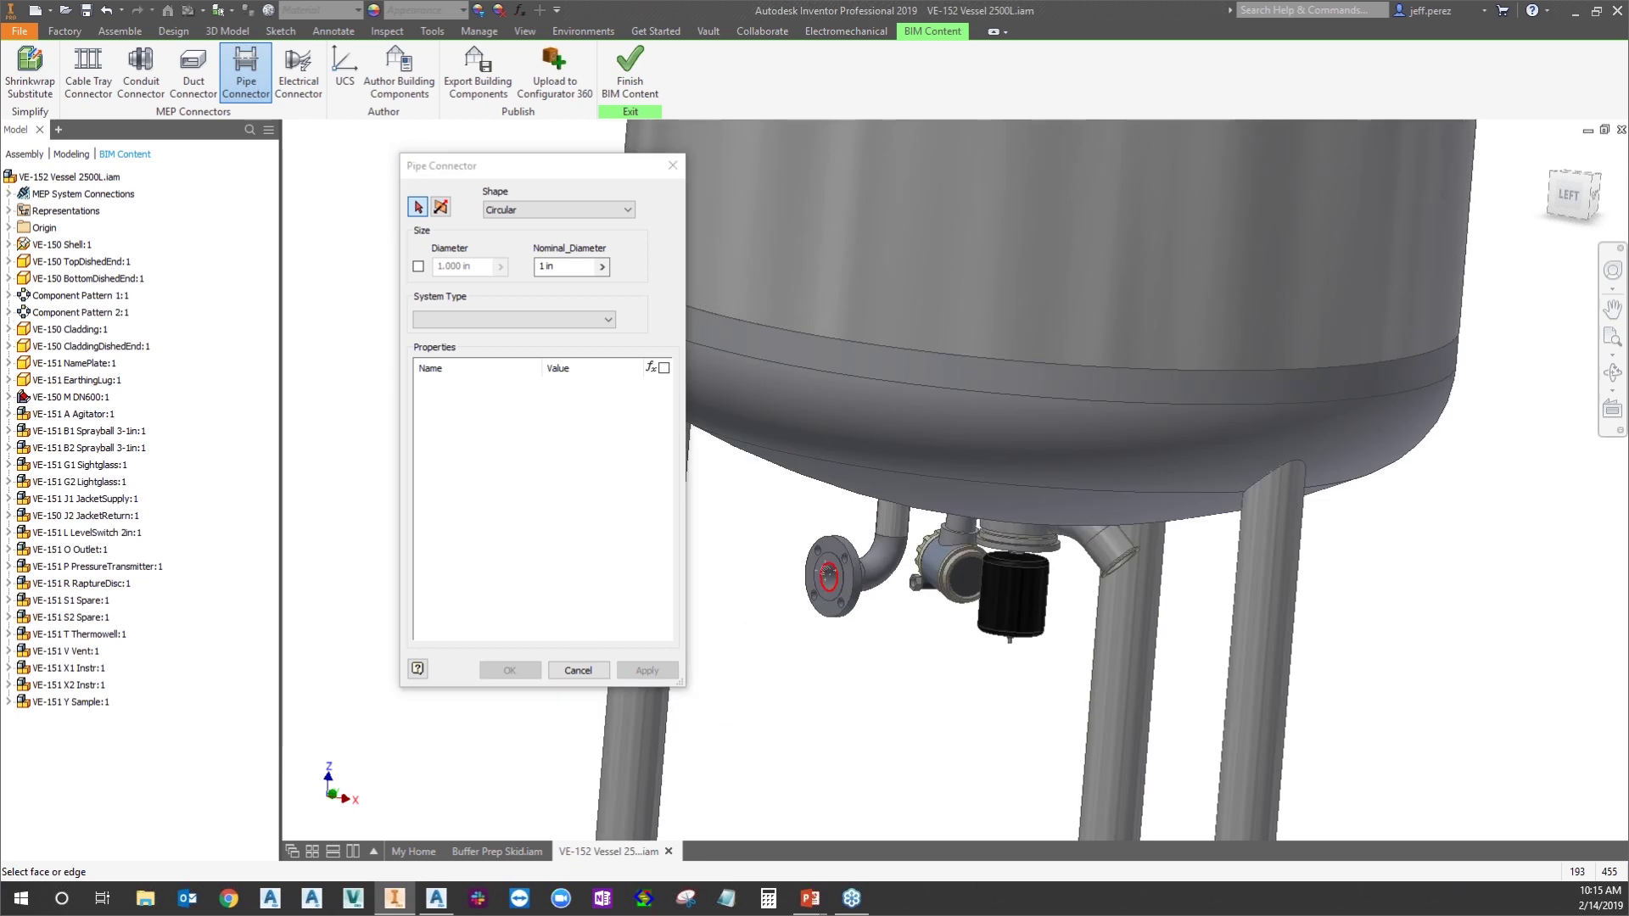
scroll(921, 515, "down", 3)
scroll(925, 513, "up", 4)
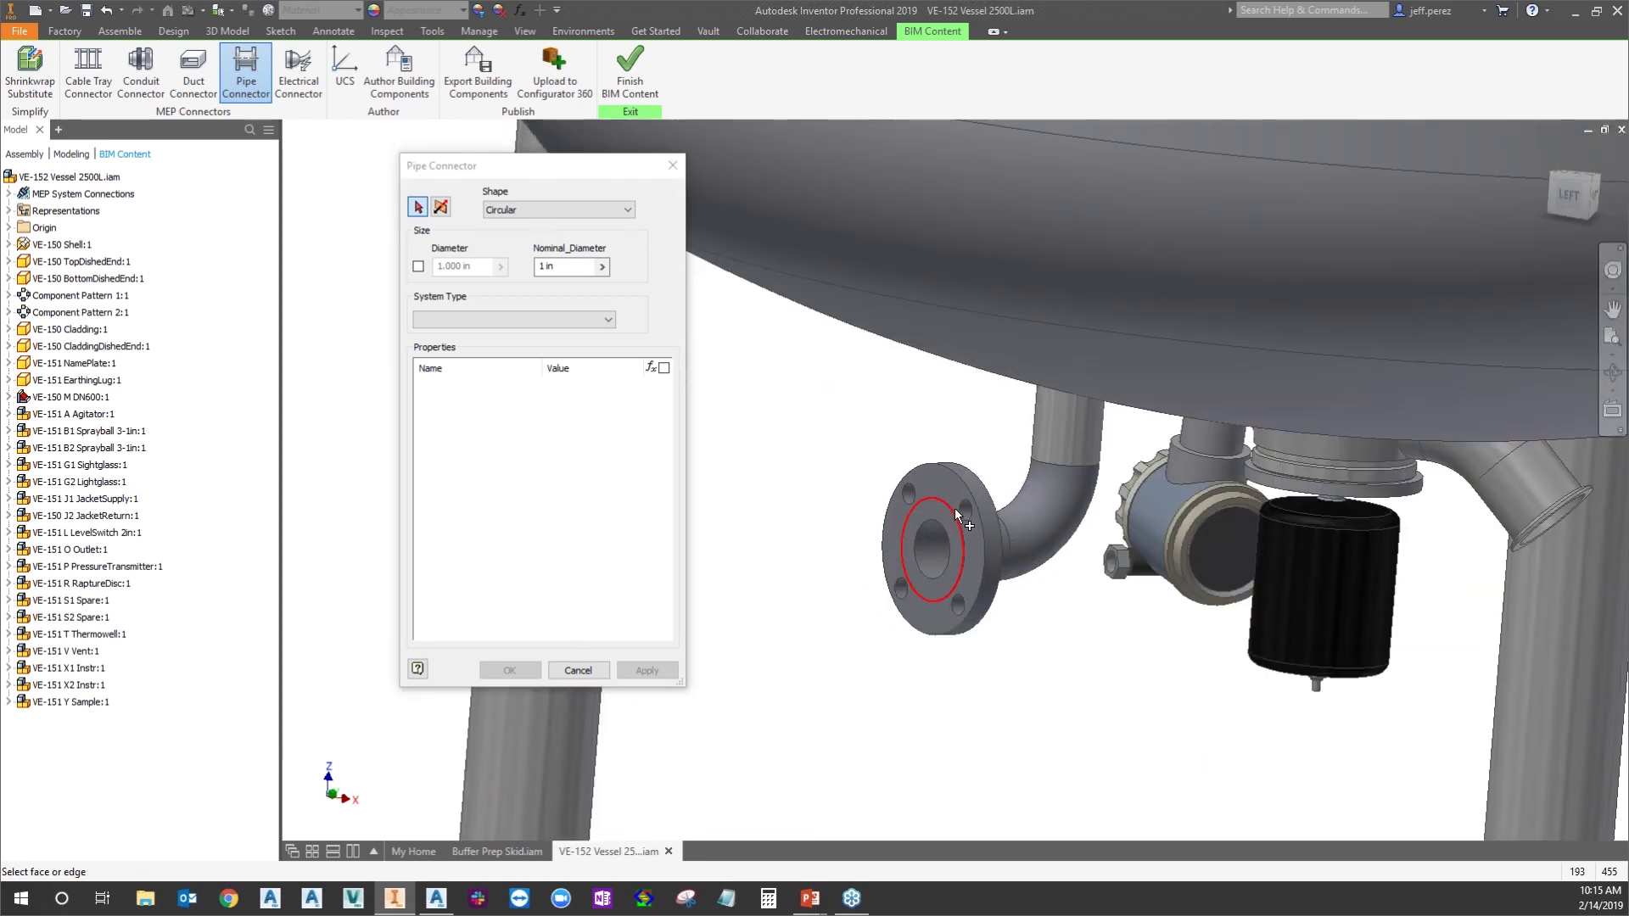
scroll(945, 507, "down", 2)
scroll(949, 506, "up", 4)
left_click(949, 506)
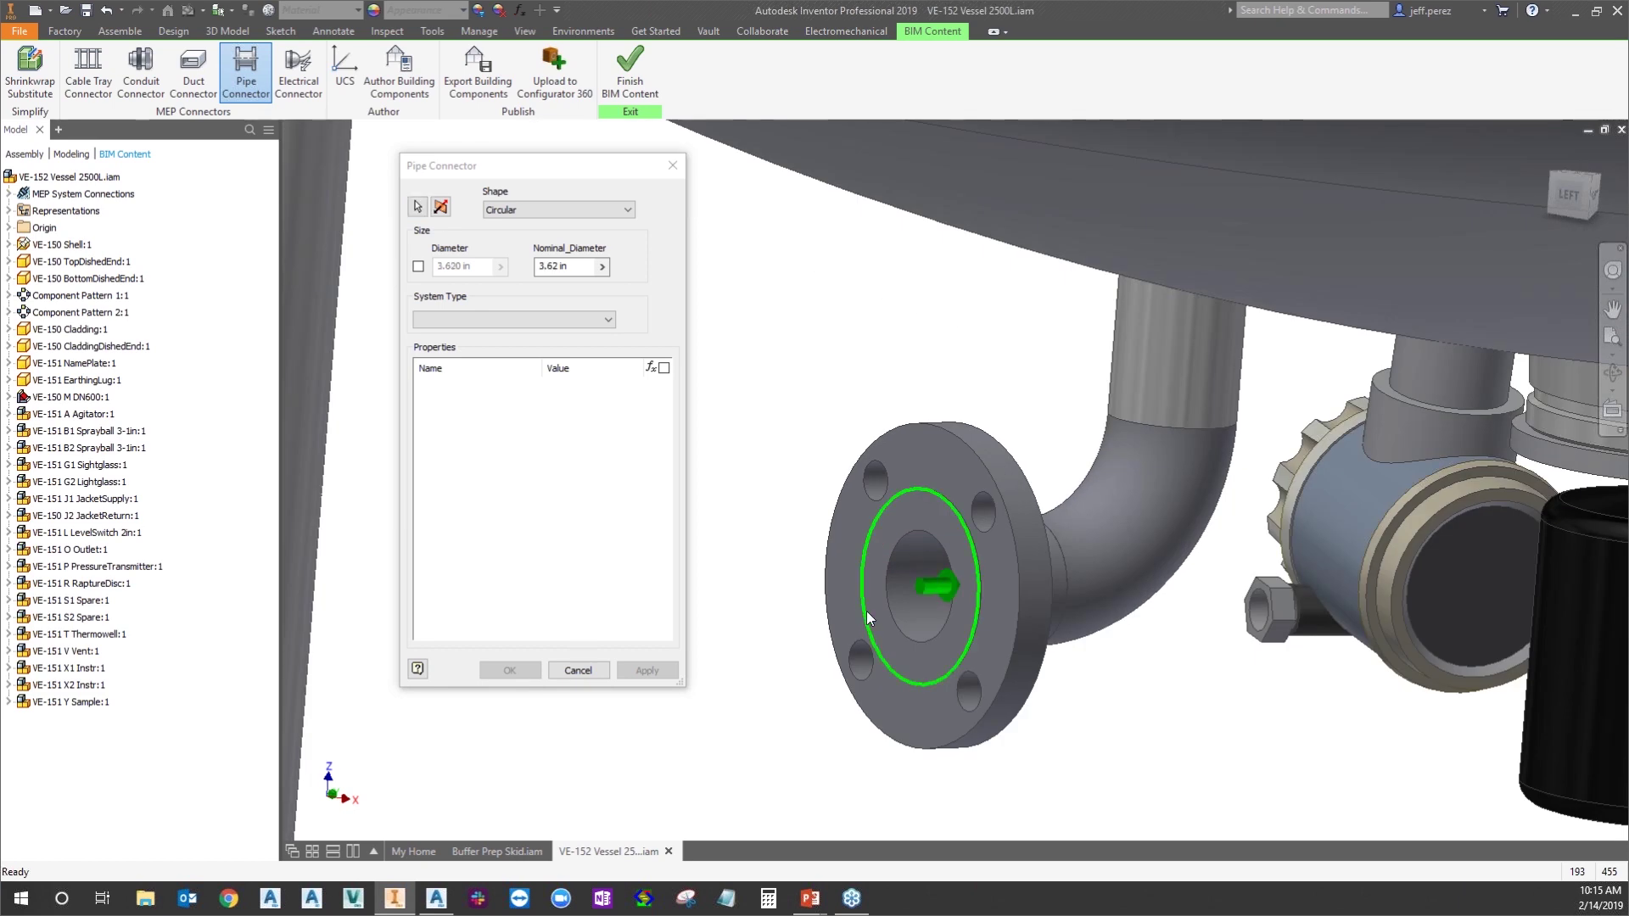
Flip the pipe connector to point outward and create it with a 3 in nominal diameter and the Sanitary system type
scroll(916, 543, "down", 5)
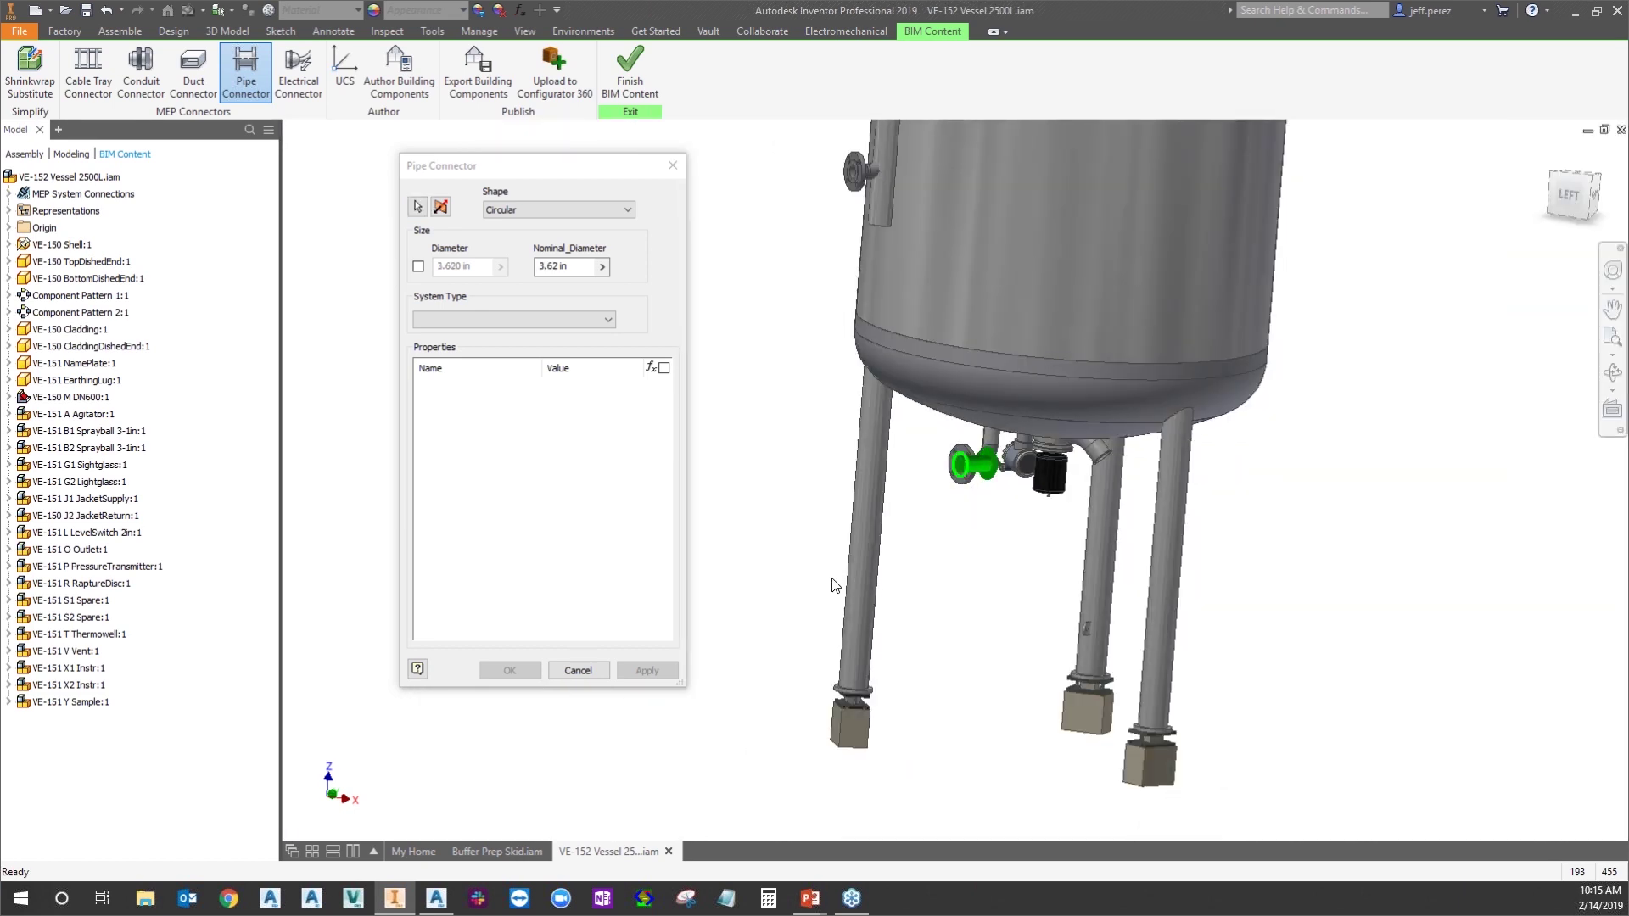
left_click(440, 211)
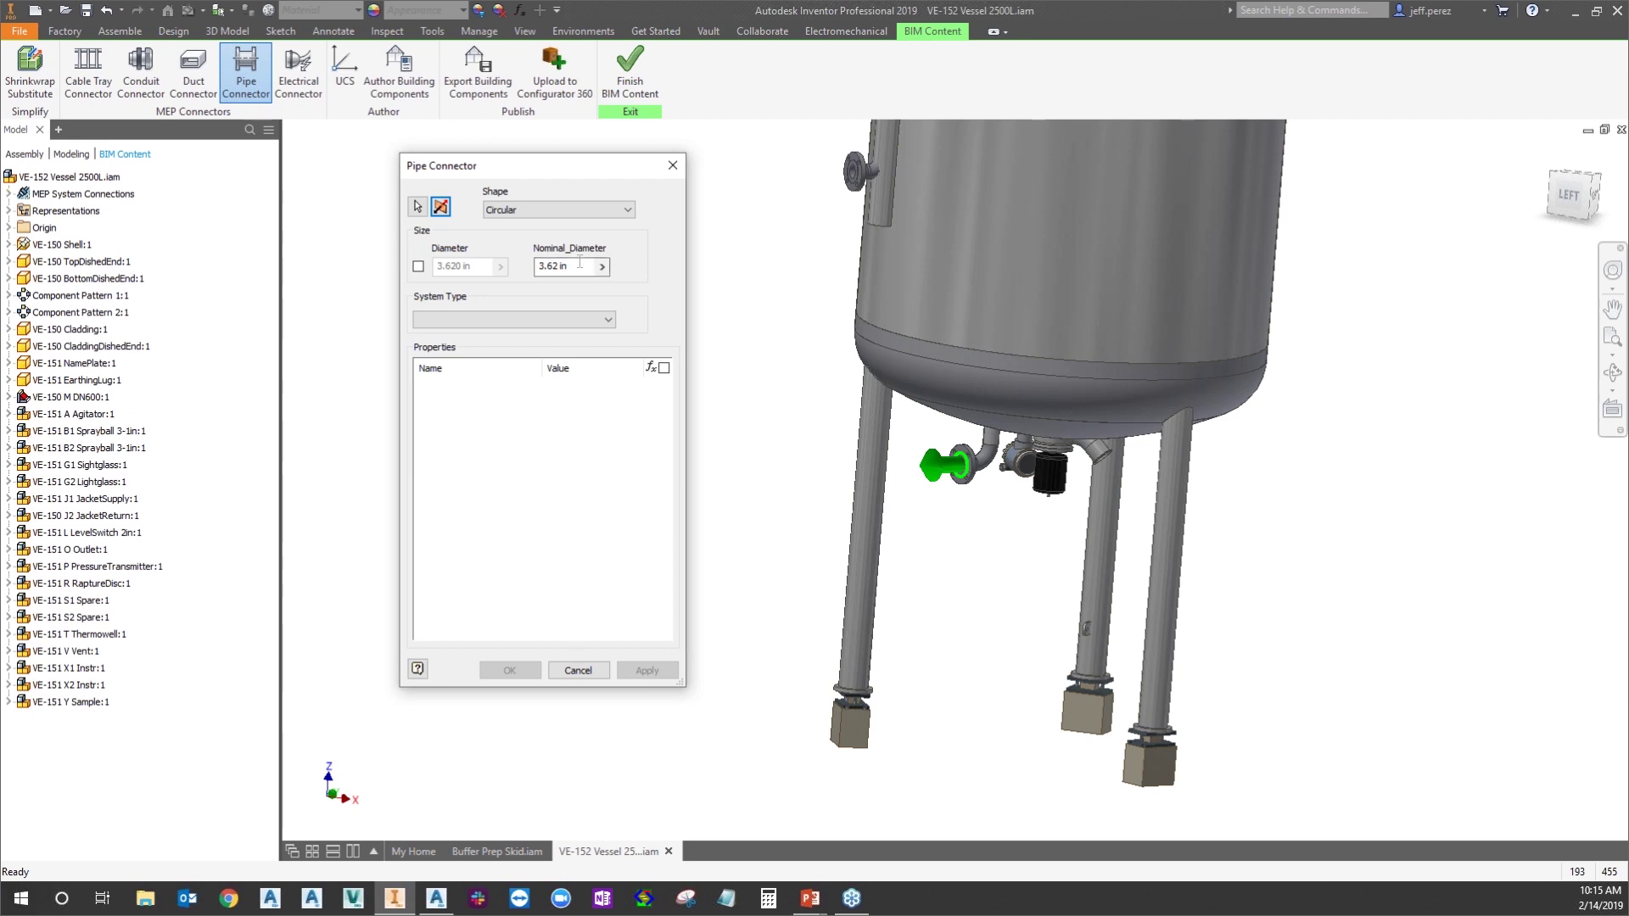
left_click_drag(572, 268, 514, 267)
type("3")
left_click(495, 322)
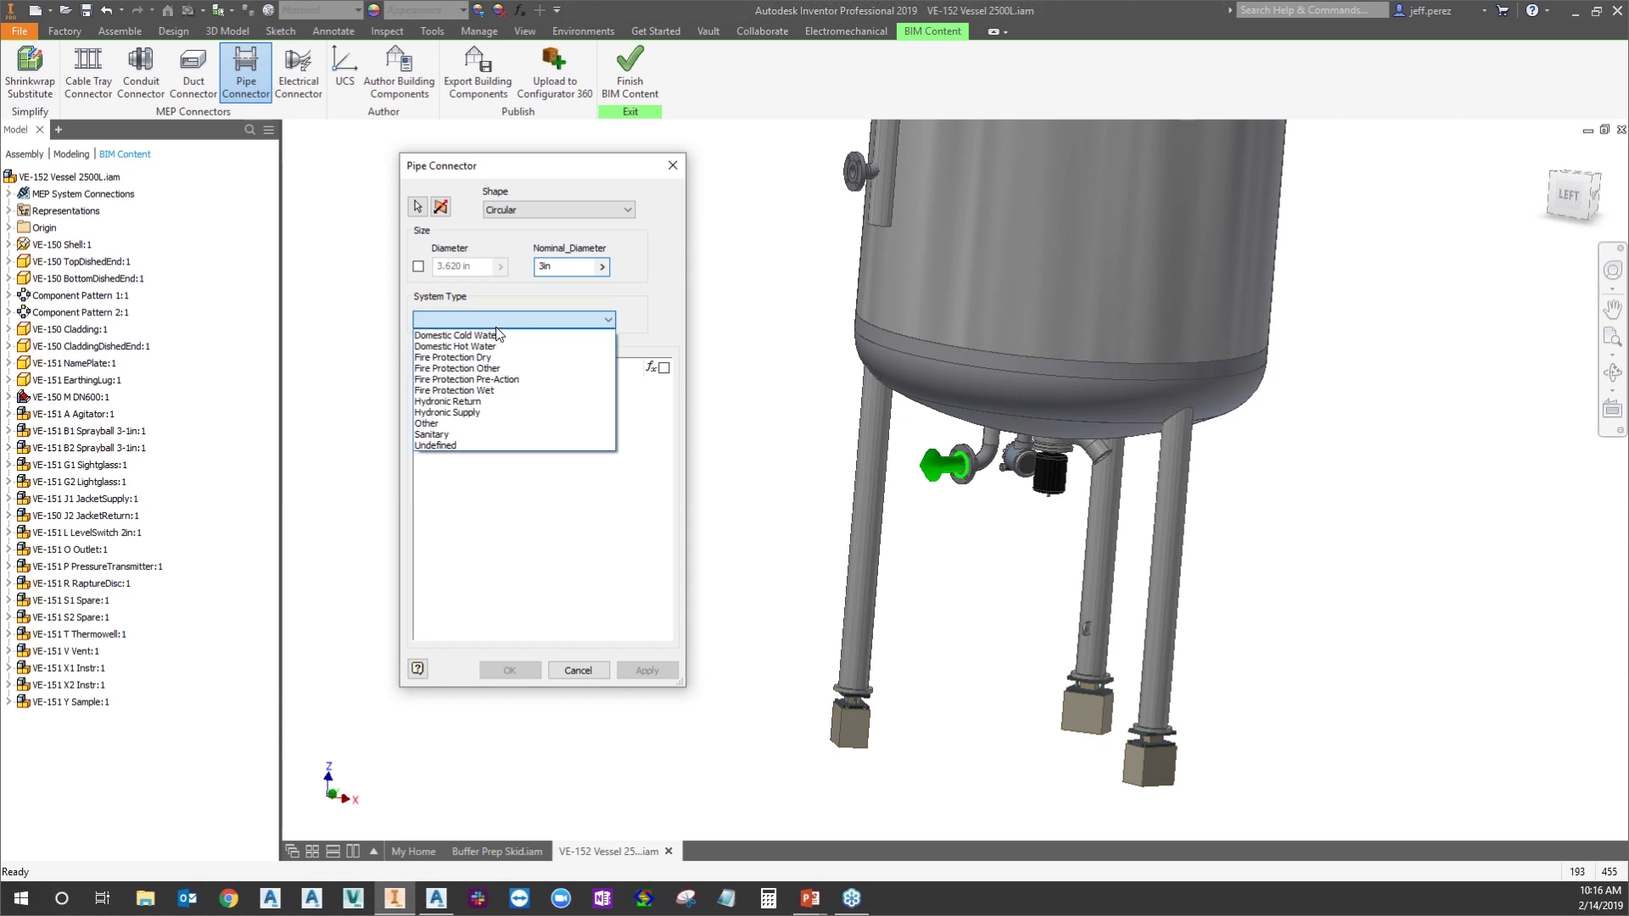
left_click(443, 435)
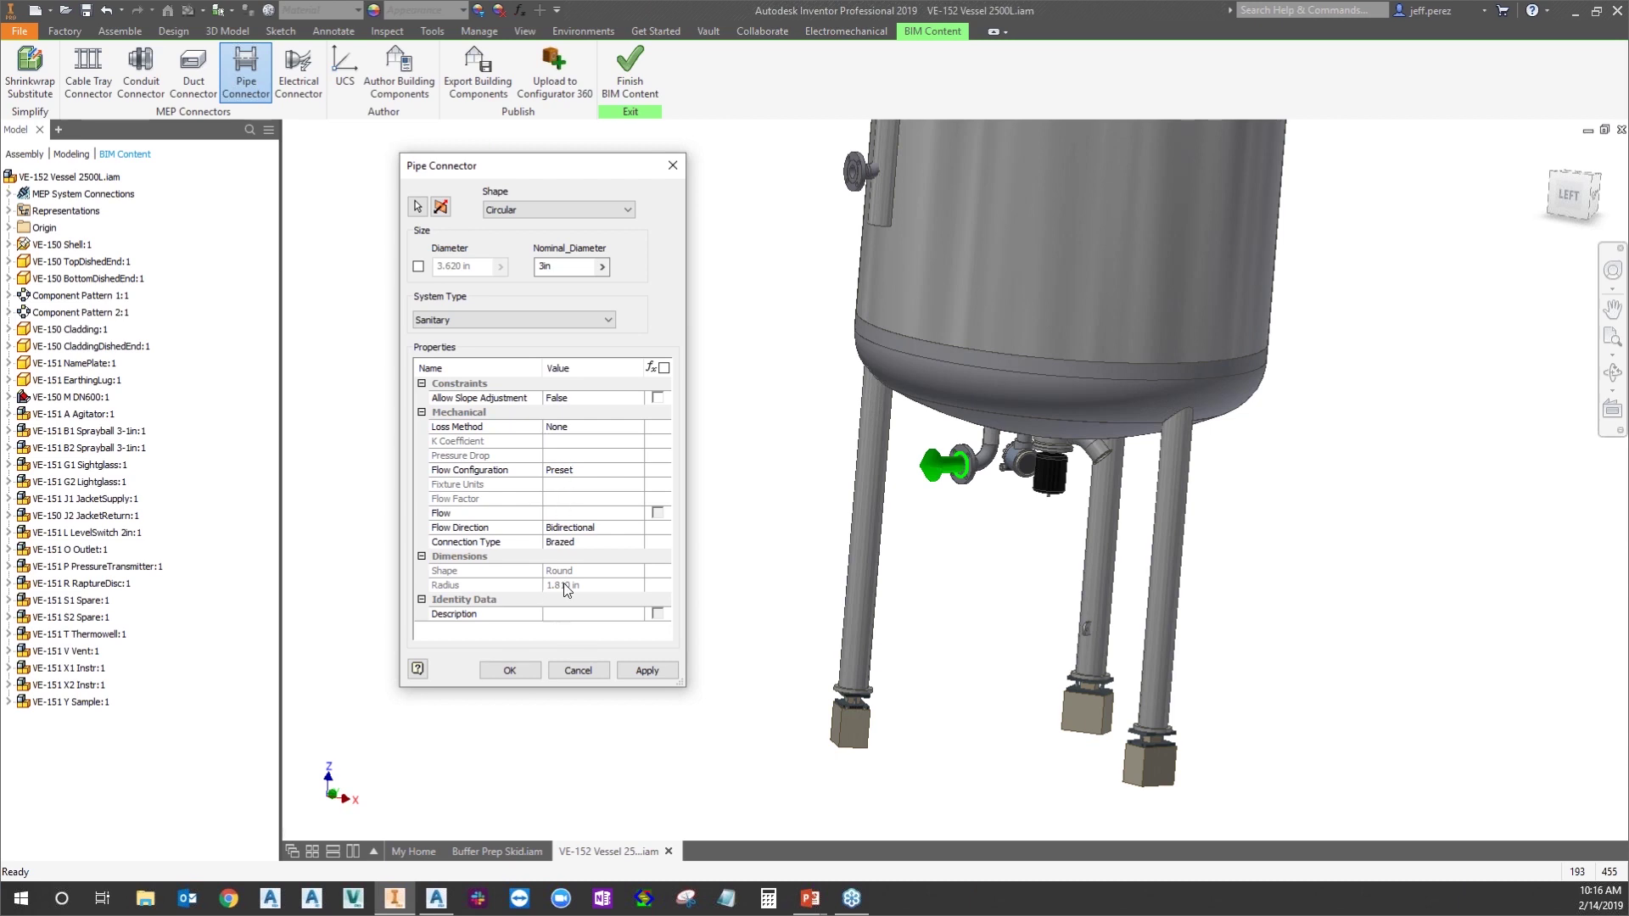
left_click(648, 670)
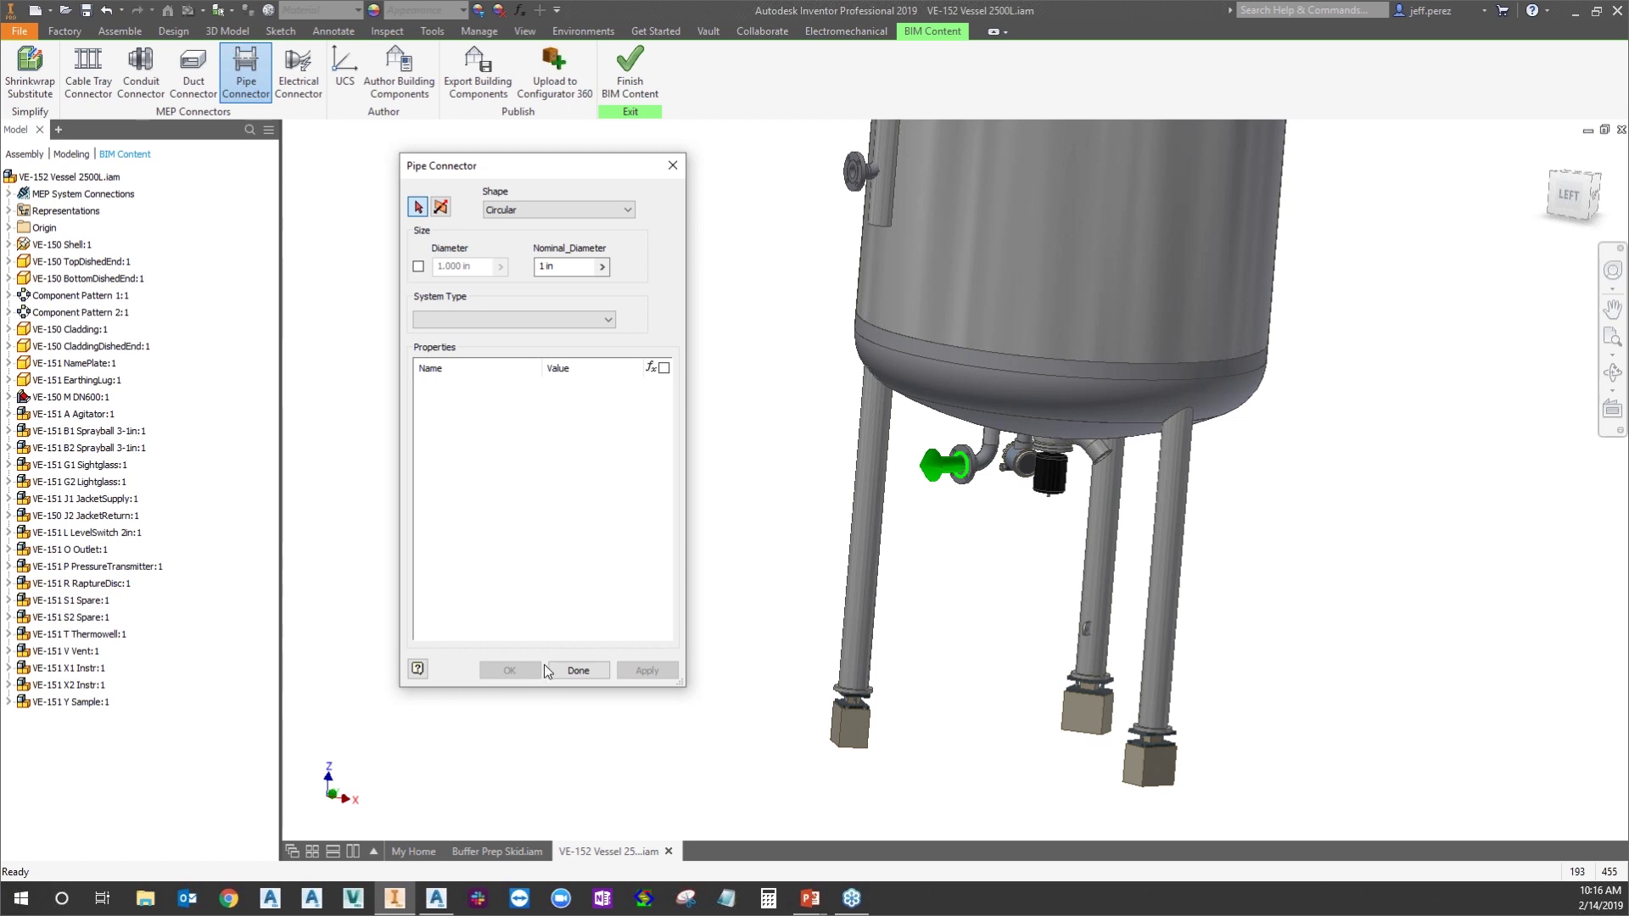
left_click(572, 671)
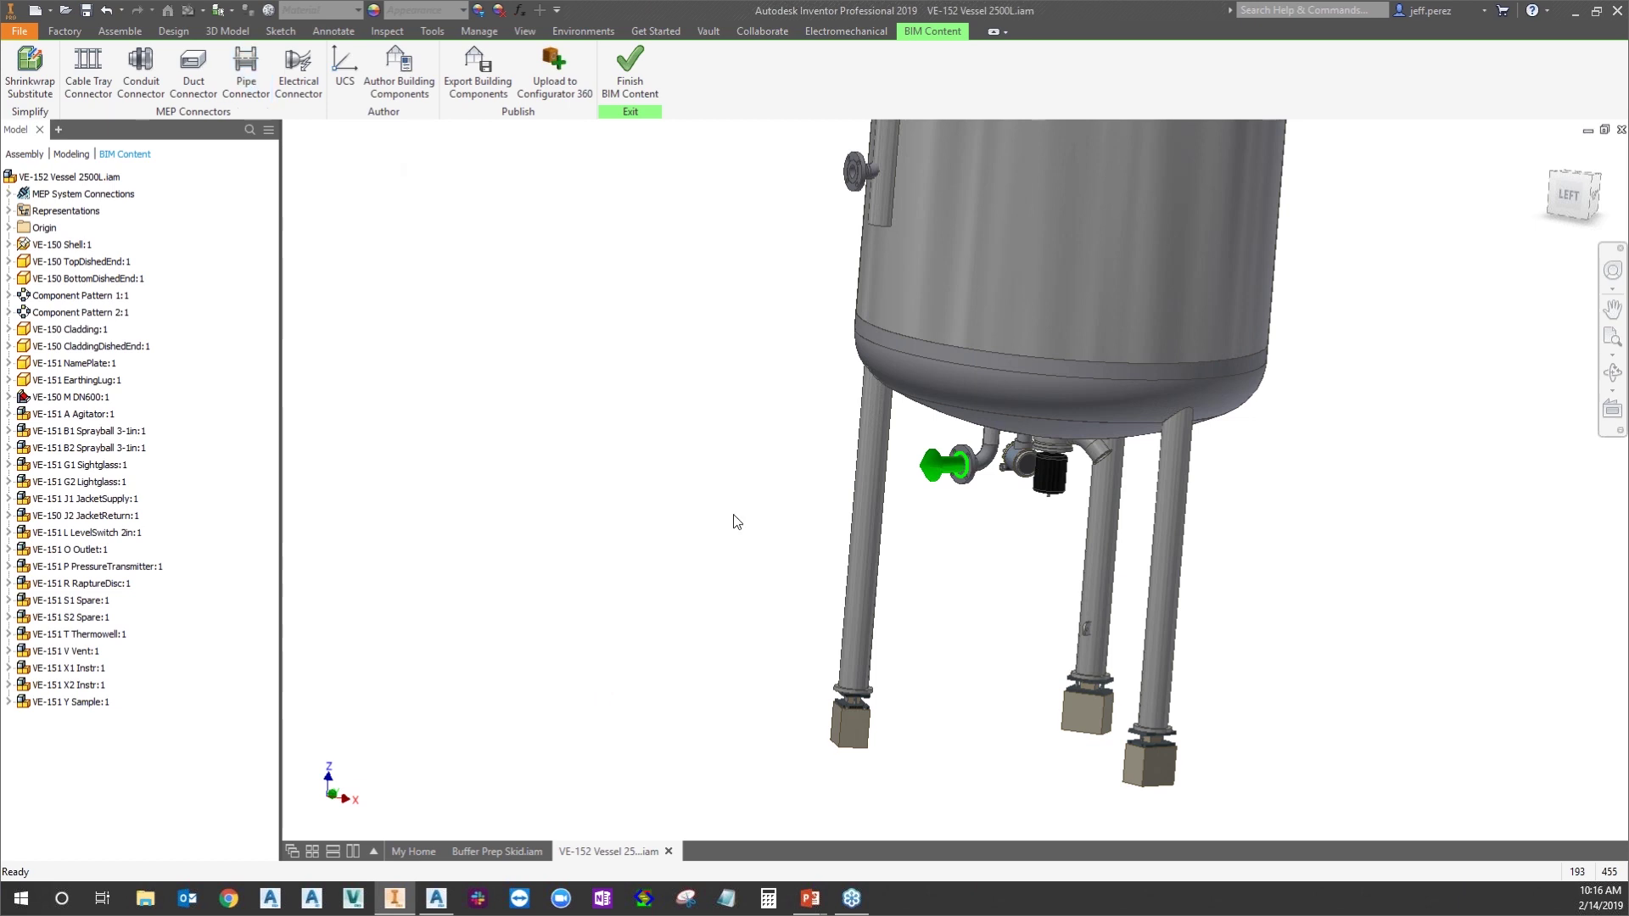
Start authoring building components for the vessel and set the orientation to ViewCube
scroll(966, 463, "down", 4)
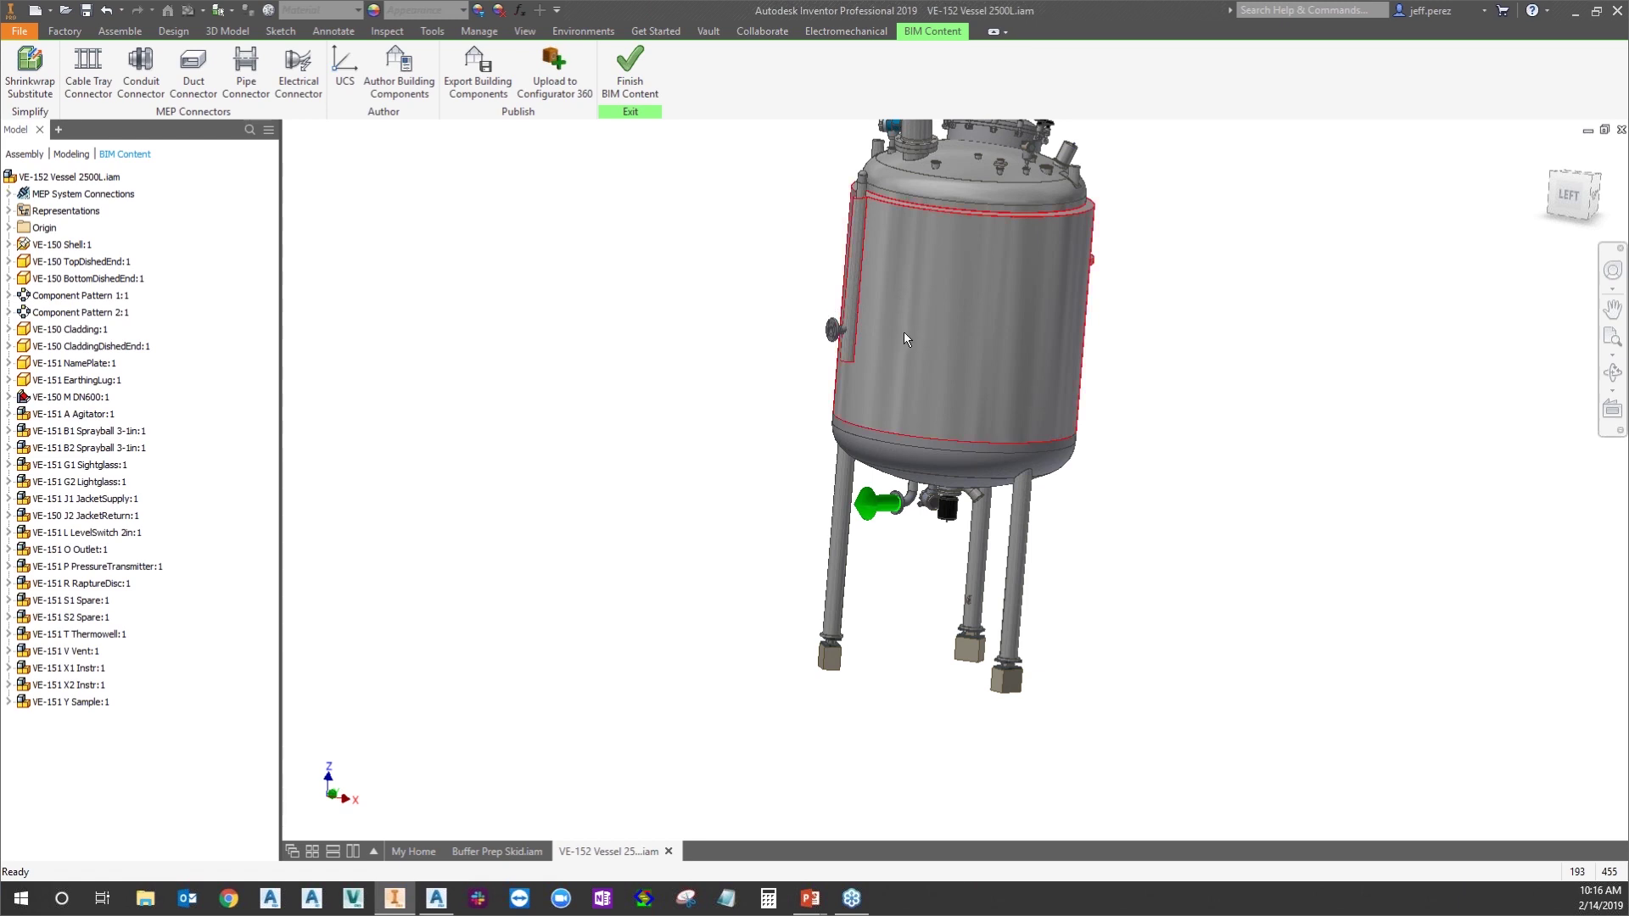
middle_click_drag(884, 341, 823, 393)
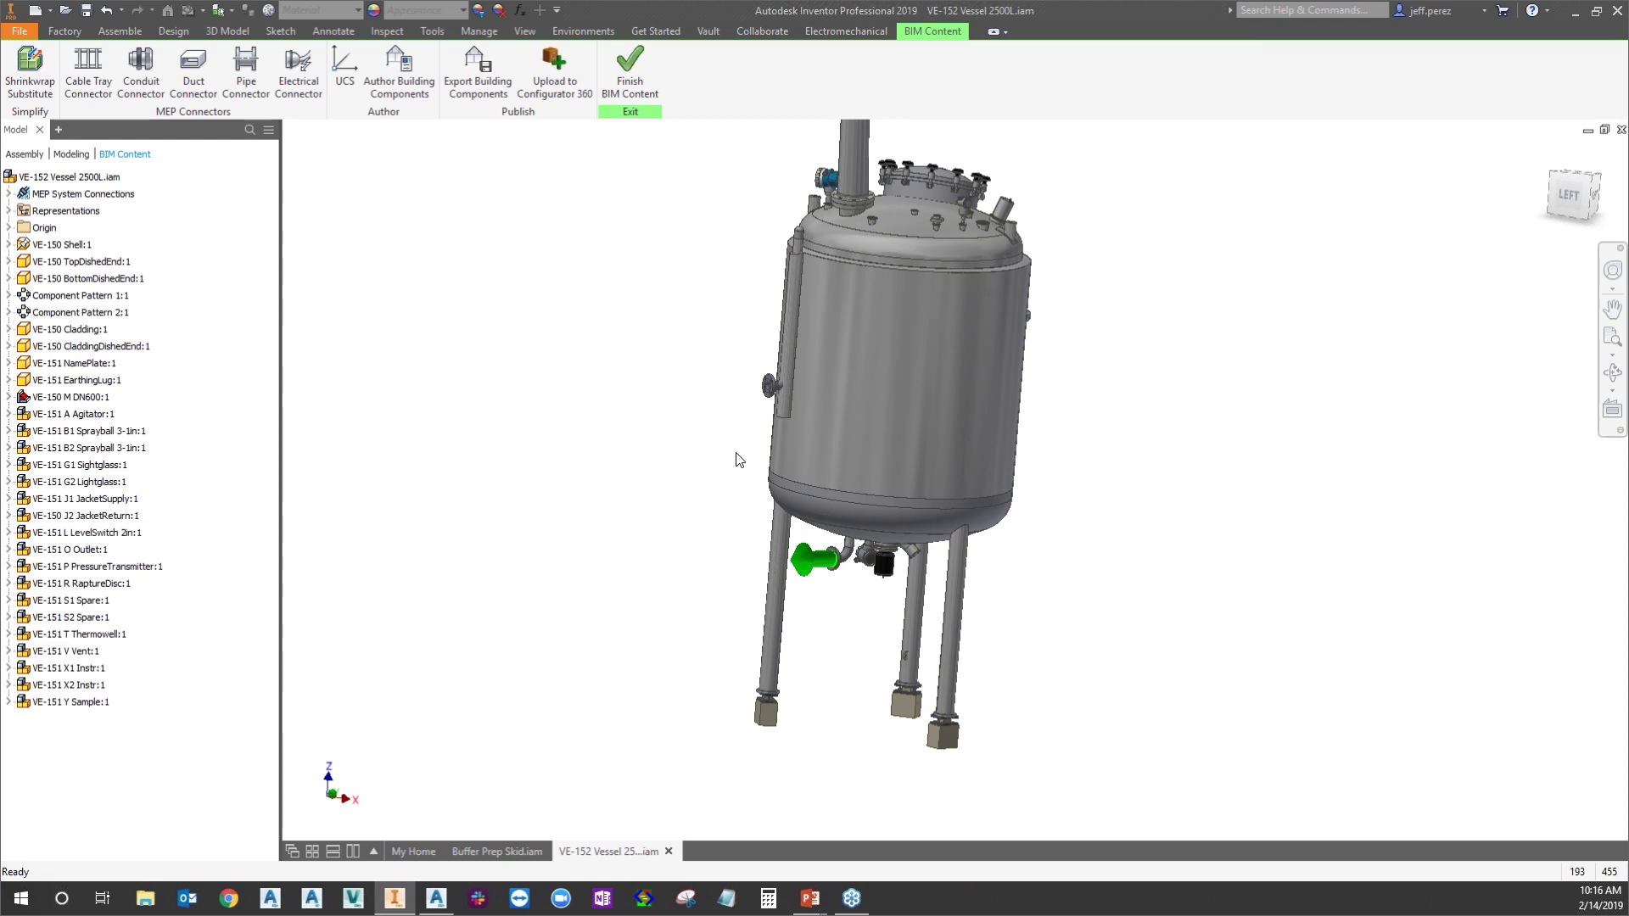
left_click(403, 68)
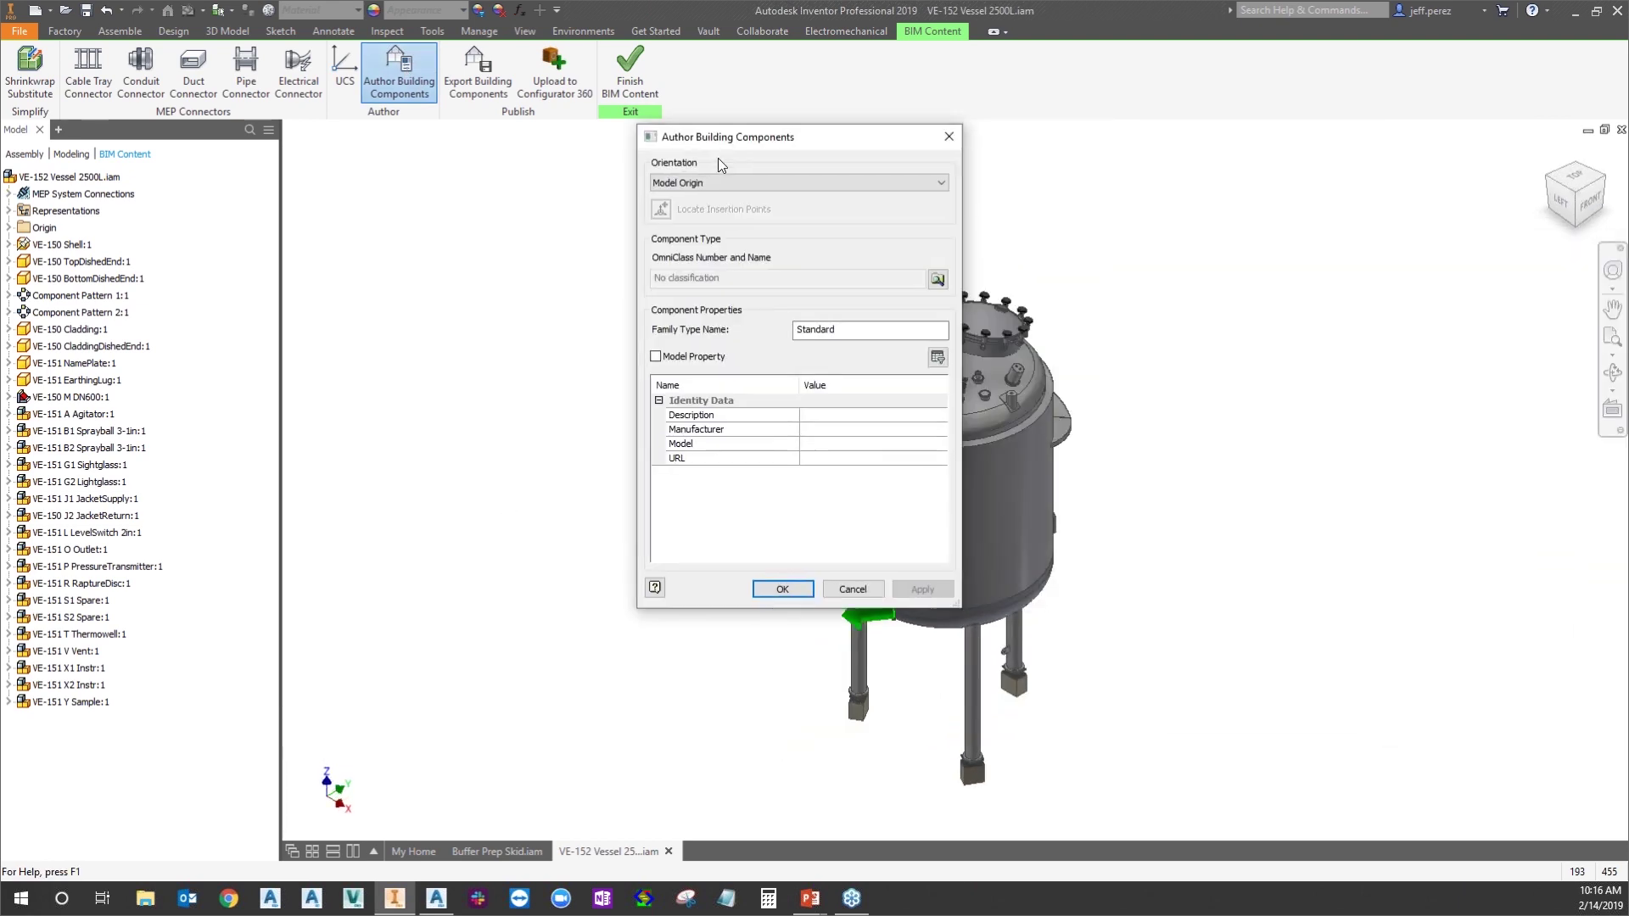
left_click_drag(814, 149, 552, 170)
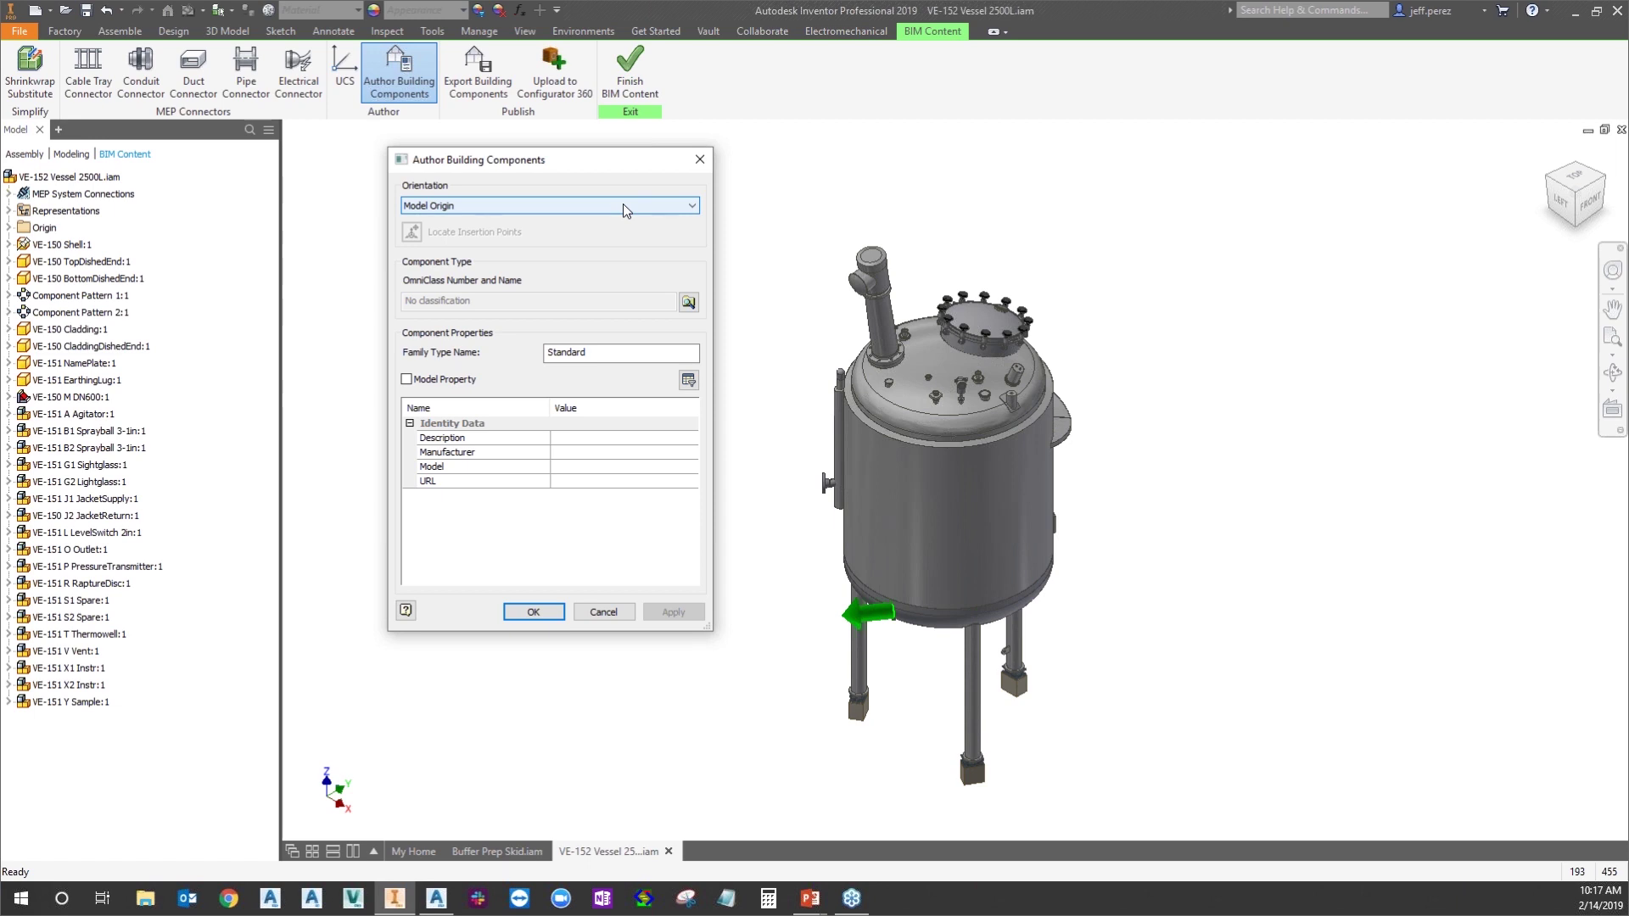
left_click(623, 206)
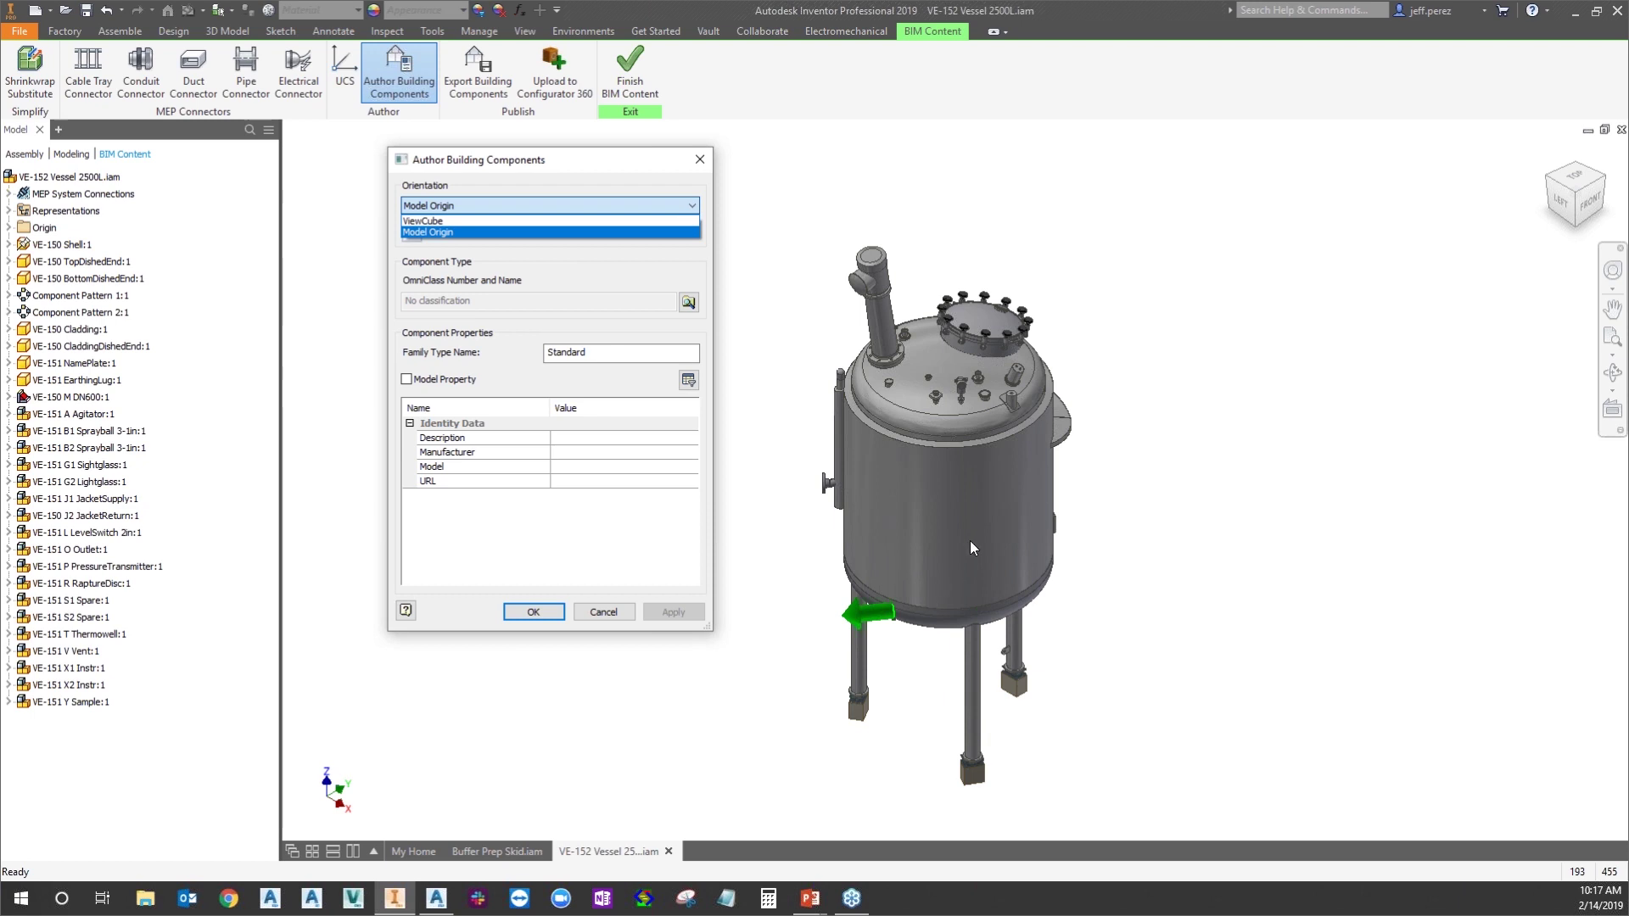
left_click(437, 220)
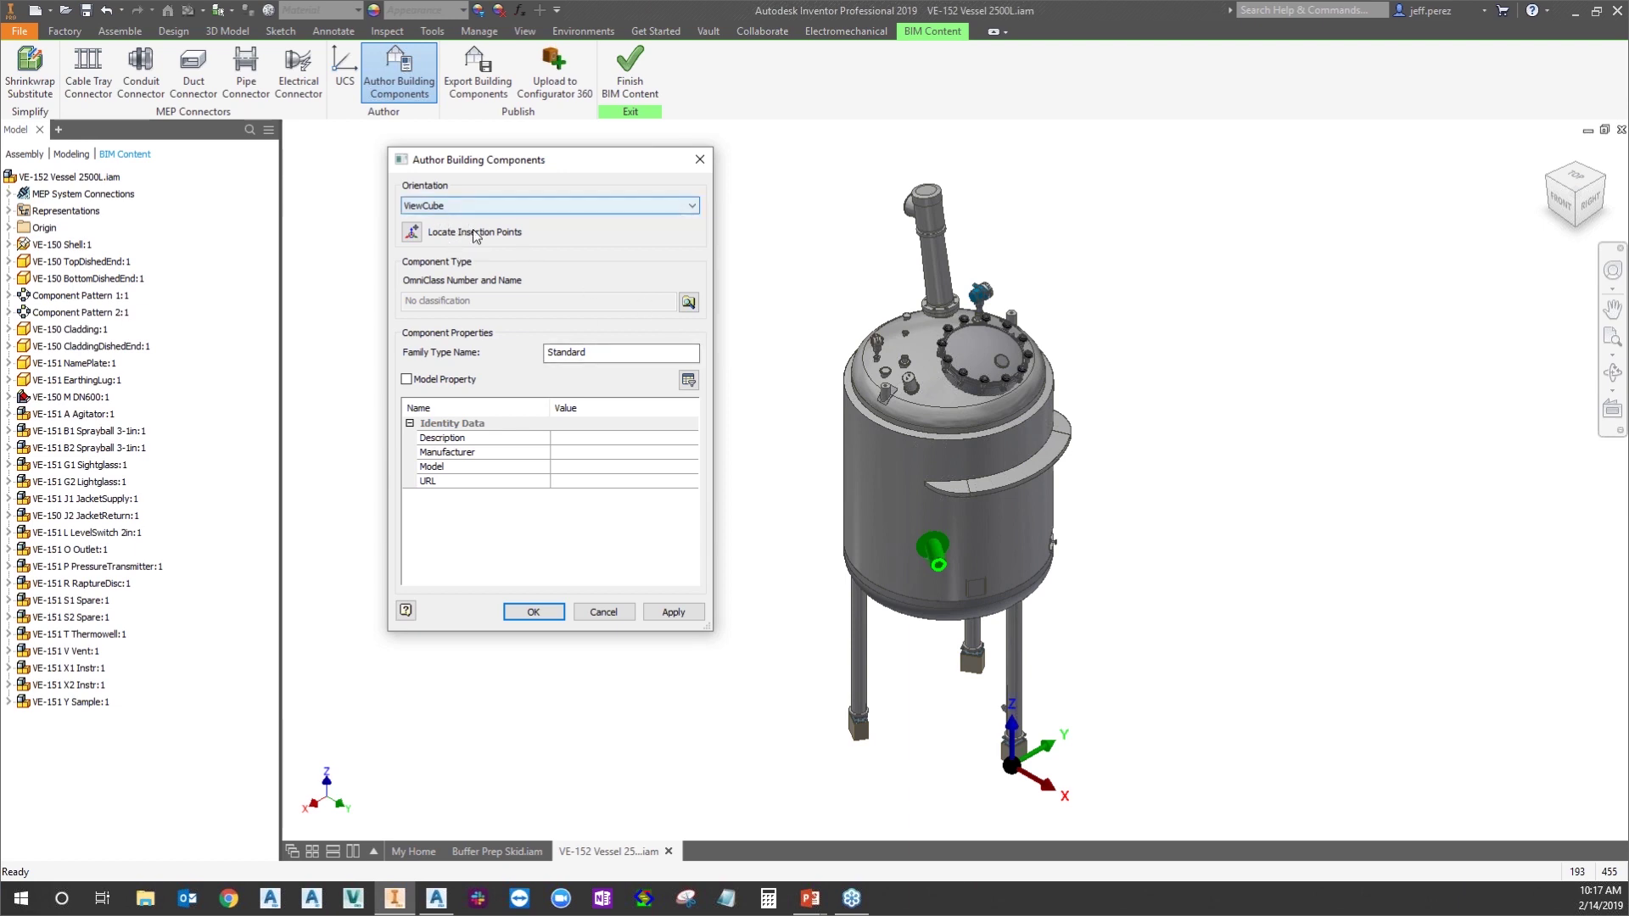
Locate the component's insertion point at the lower front corner of the block under the vessel's nearest leg
left_click(415, 234)
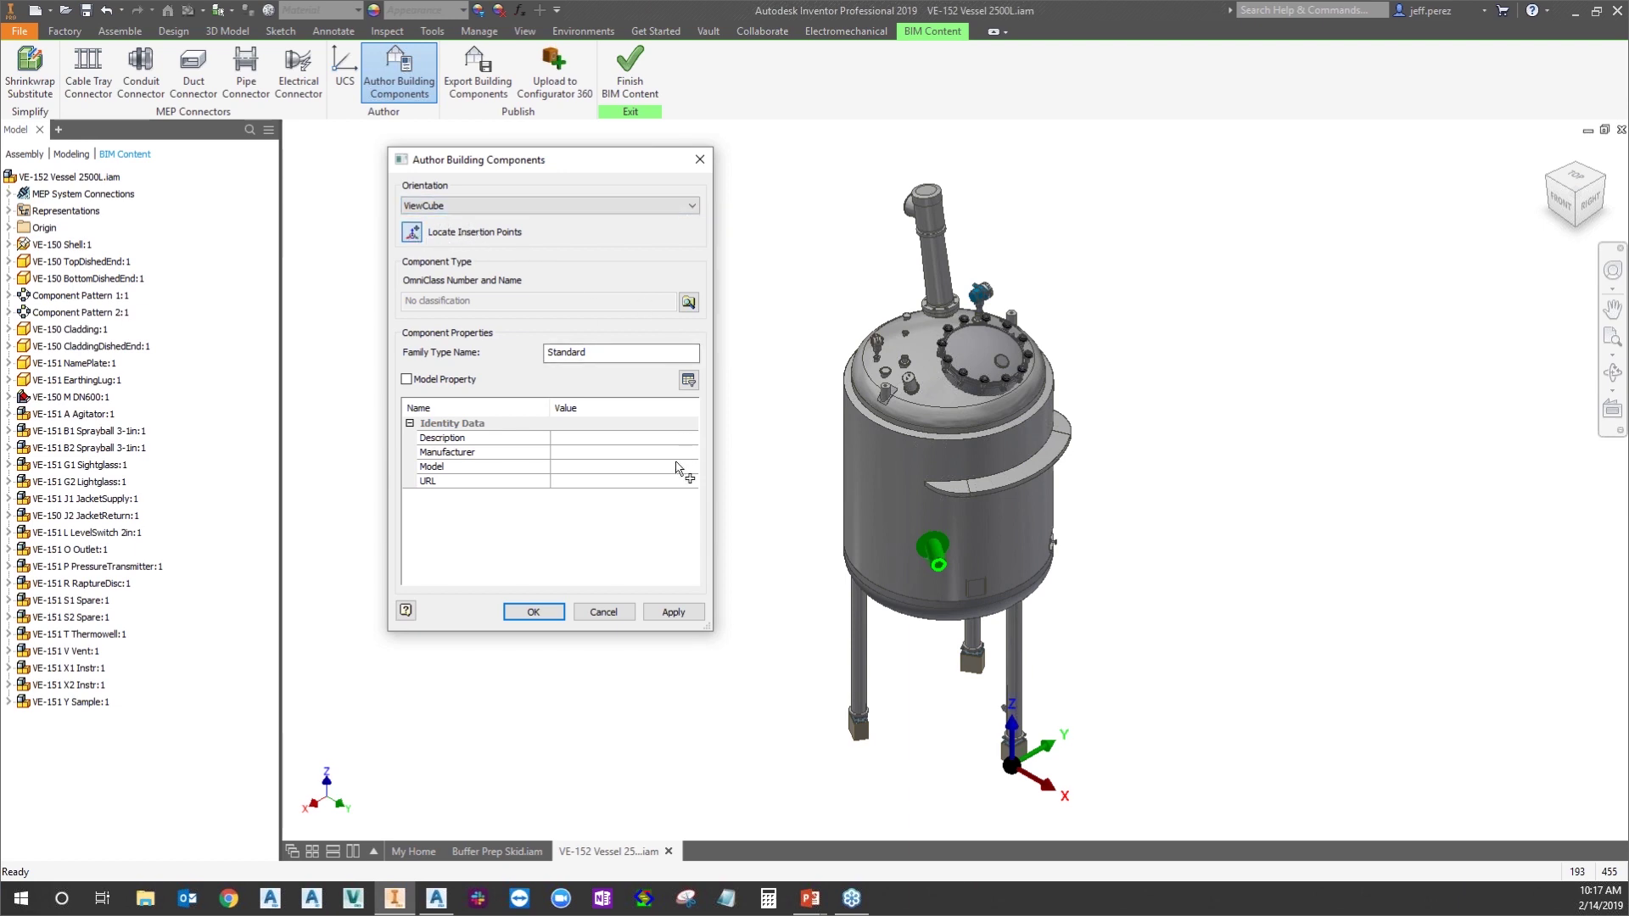
scroll(1018, 764, "down", 5)
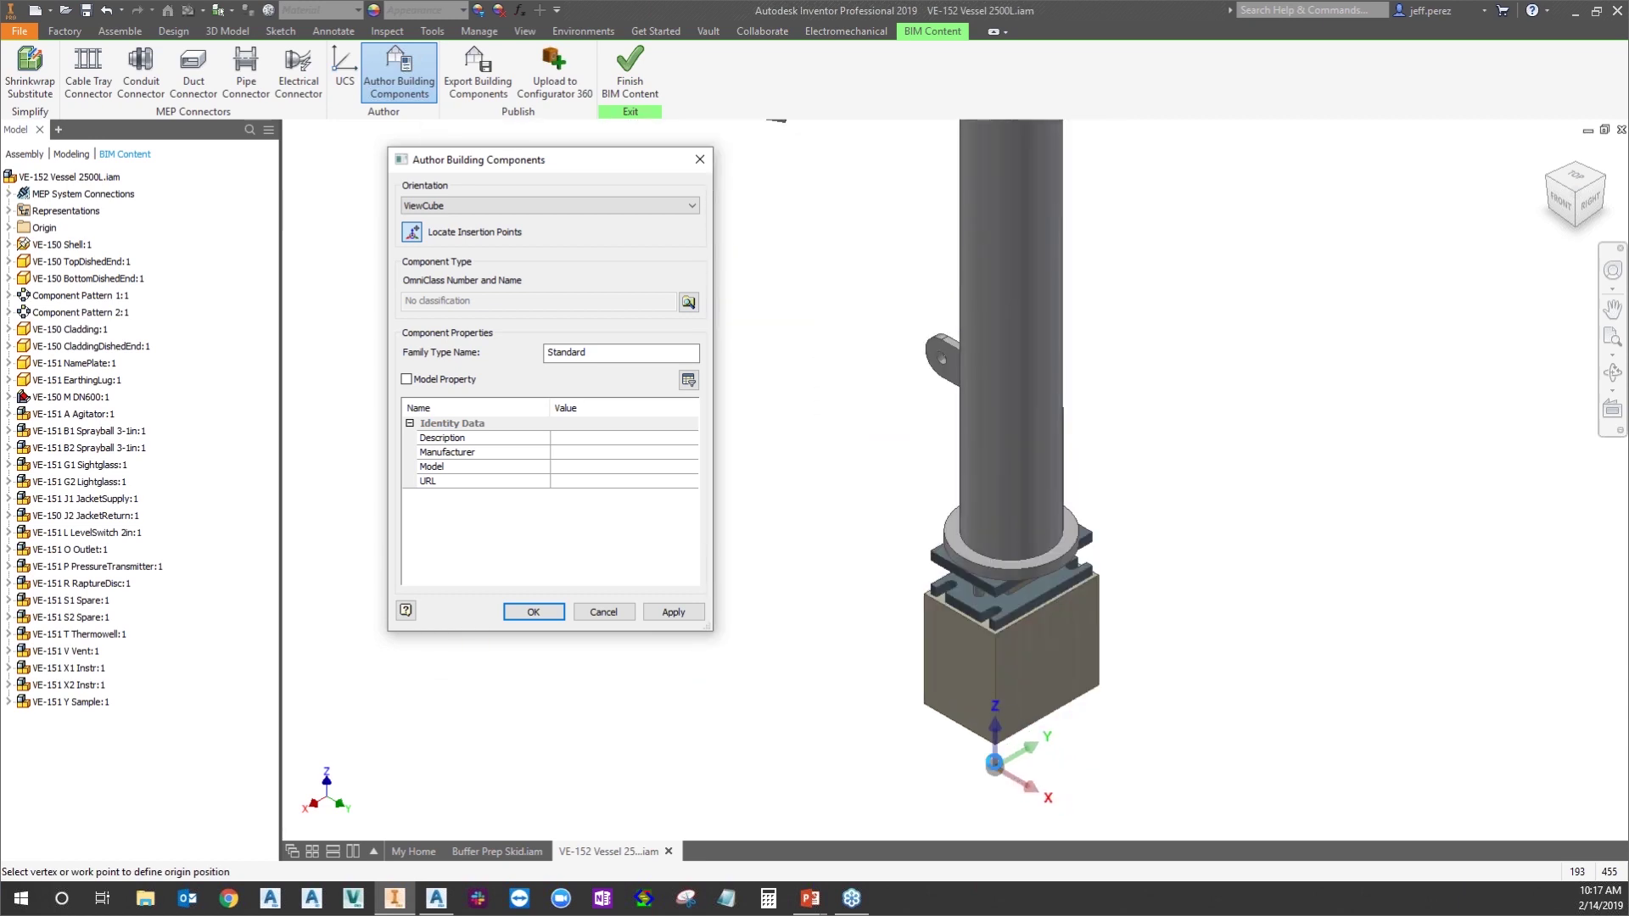
left_click(996, 763)
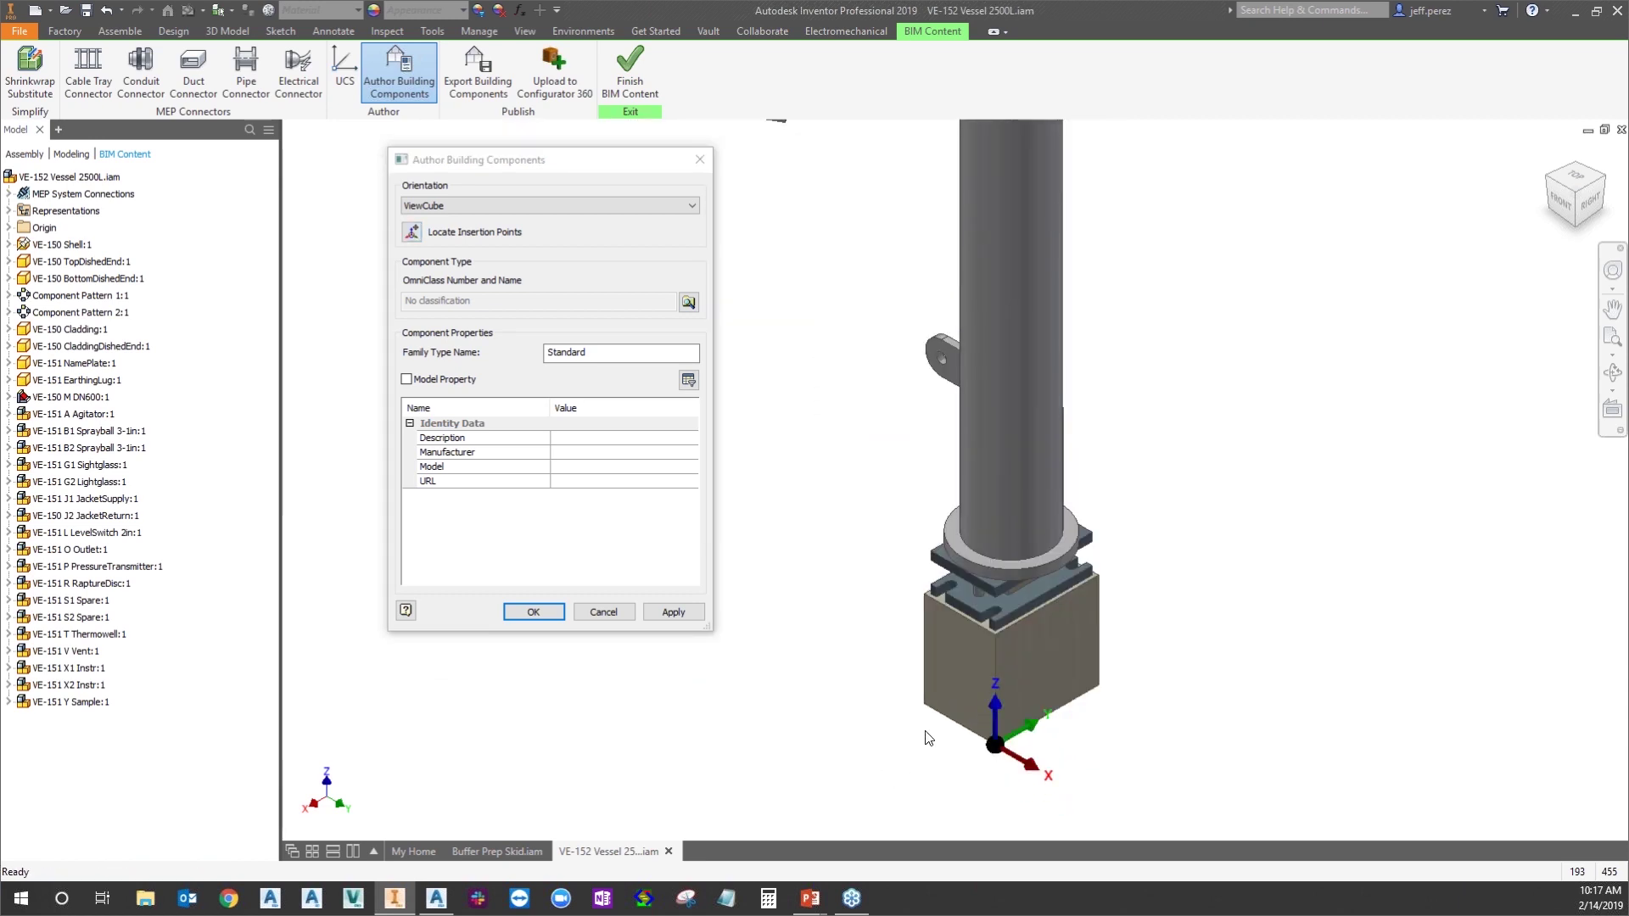
scroll(920, 741, "up", 5)
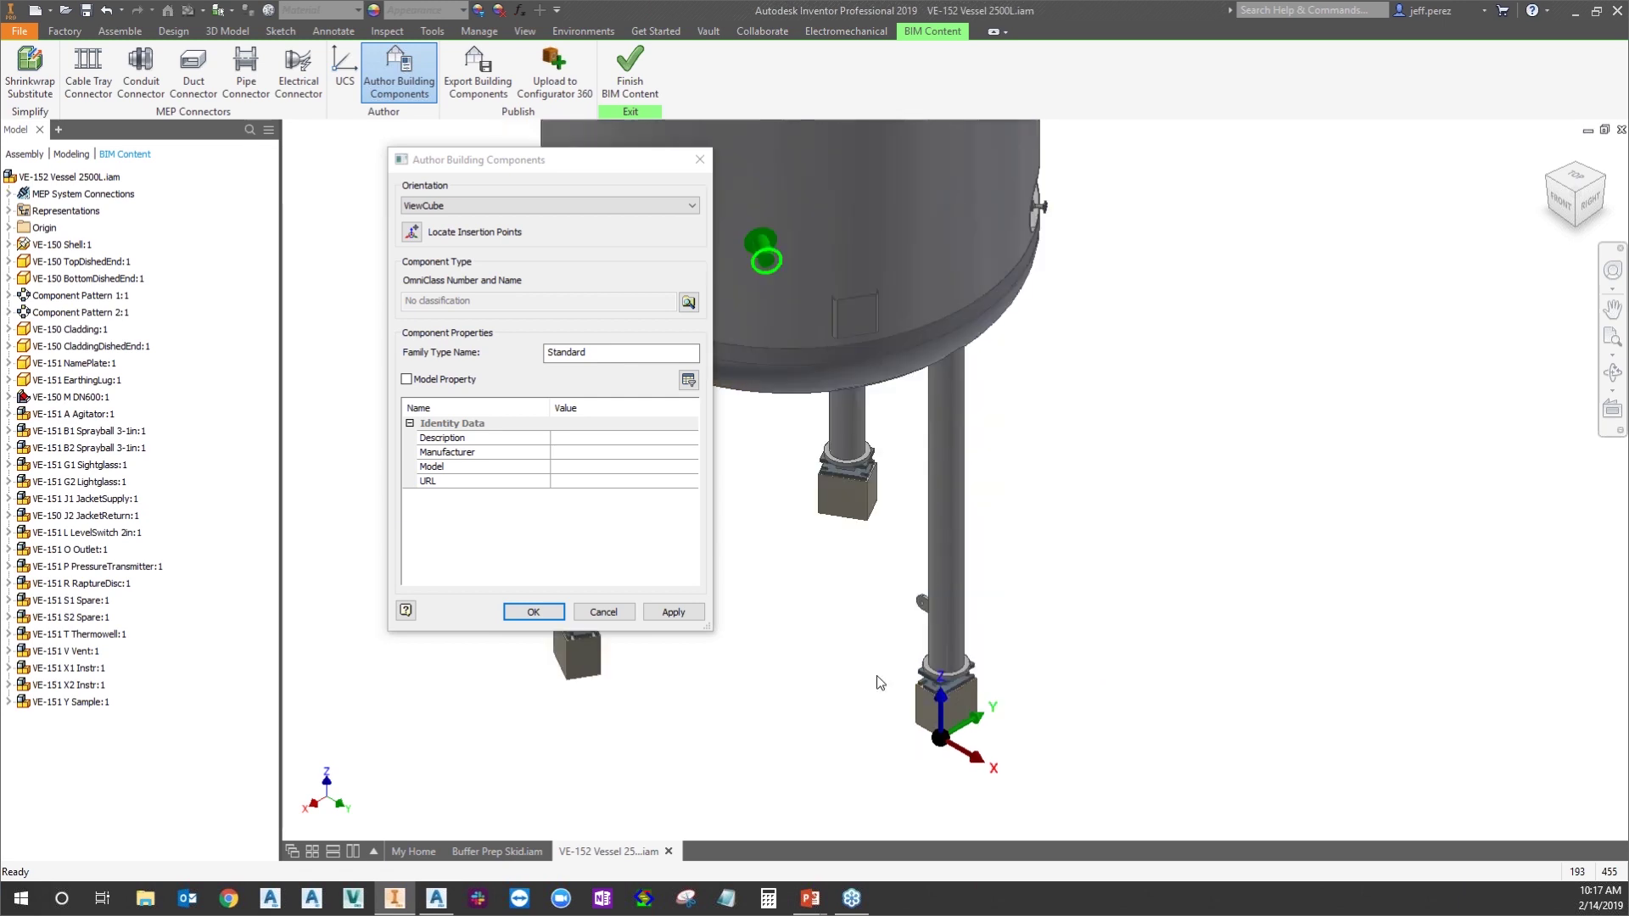
scroll(956, 578, "up", 4)
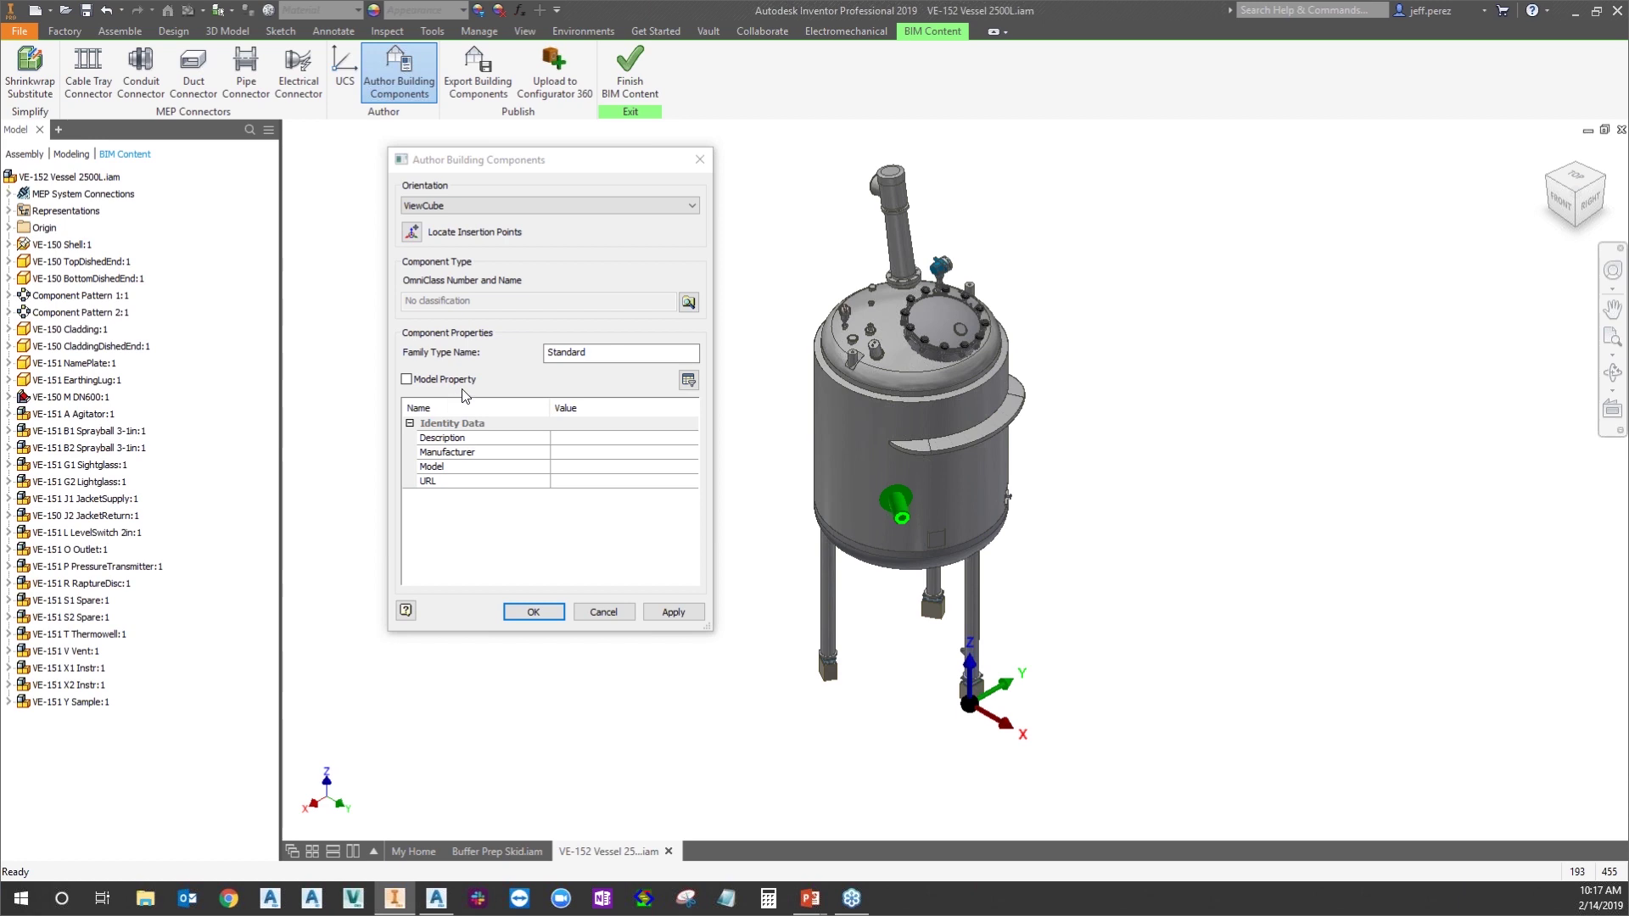
Enter the identity data with description Ketiv Vessel, manufacturer ASME and model 1000, and apply the component authoring settings
left_click(589, 440)
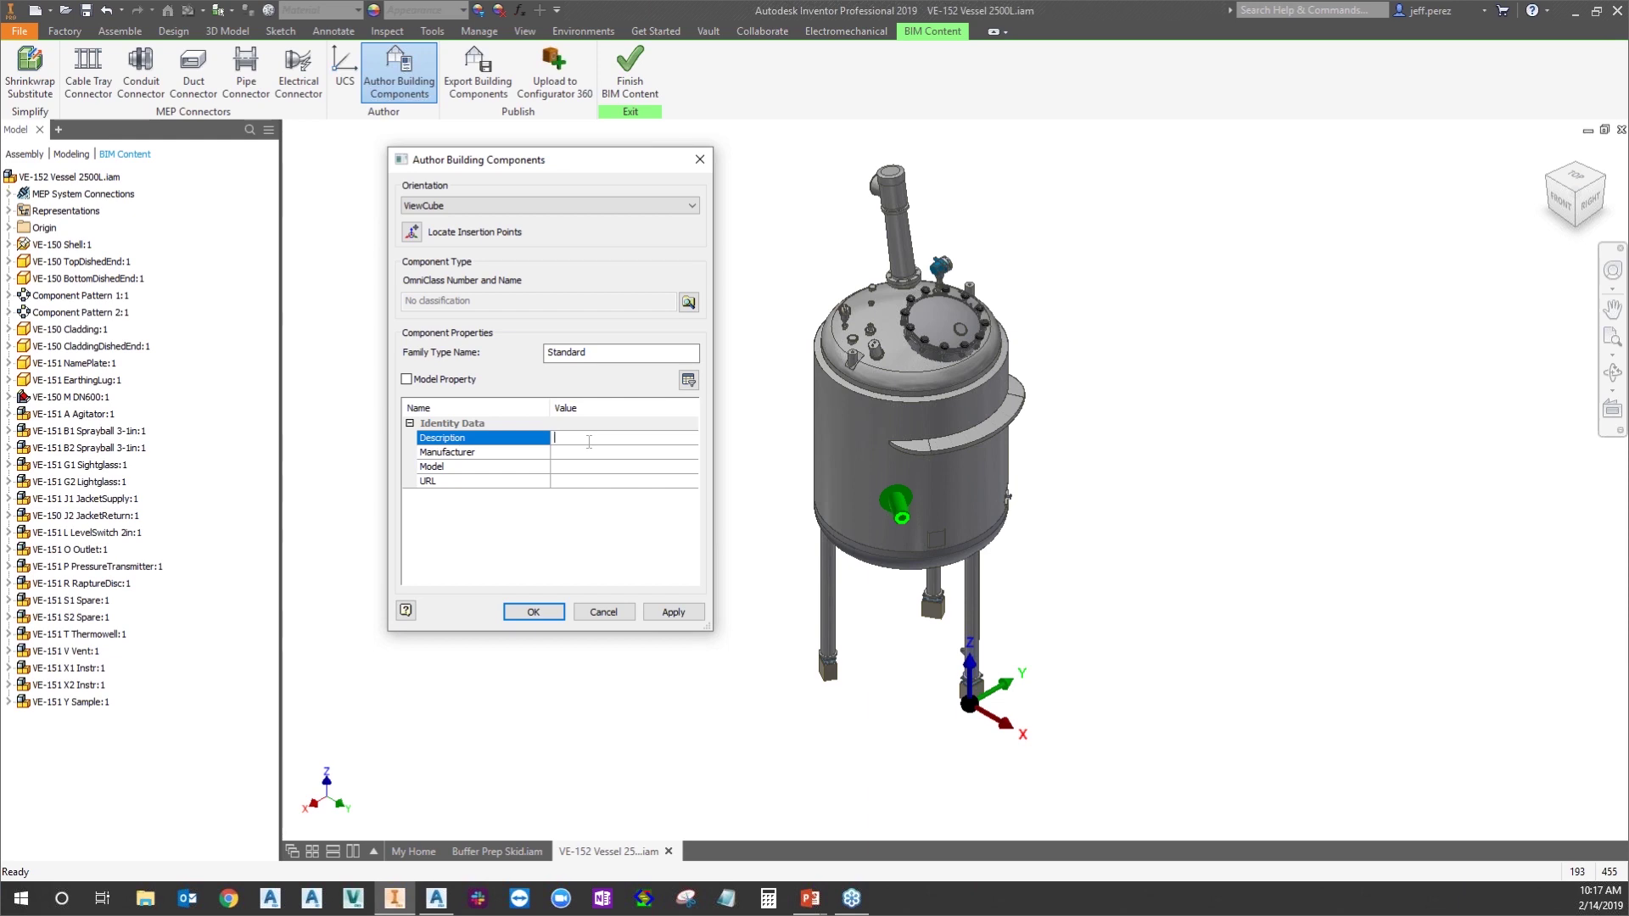
type("Ketiv Ves")
type("sel")
left_click(606, 452)
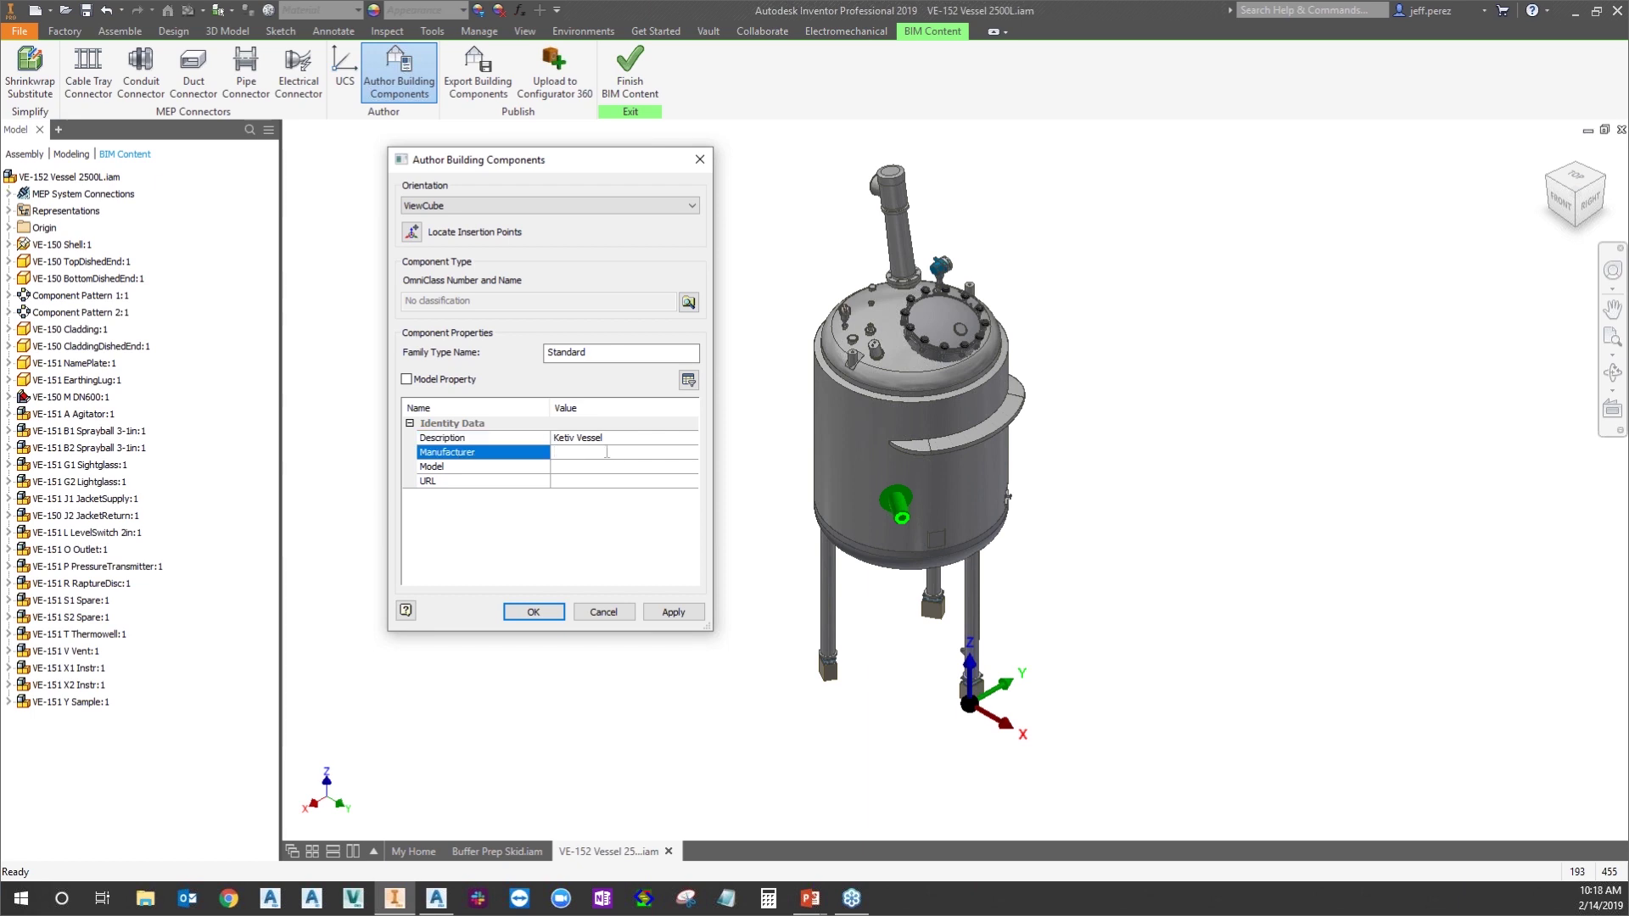
right_click(606, 451)
type("S")
key("BackSpace")
key("BackSpace")
type("ASME")
left_click(575, 467)
type("1000")
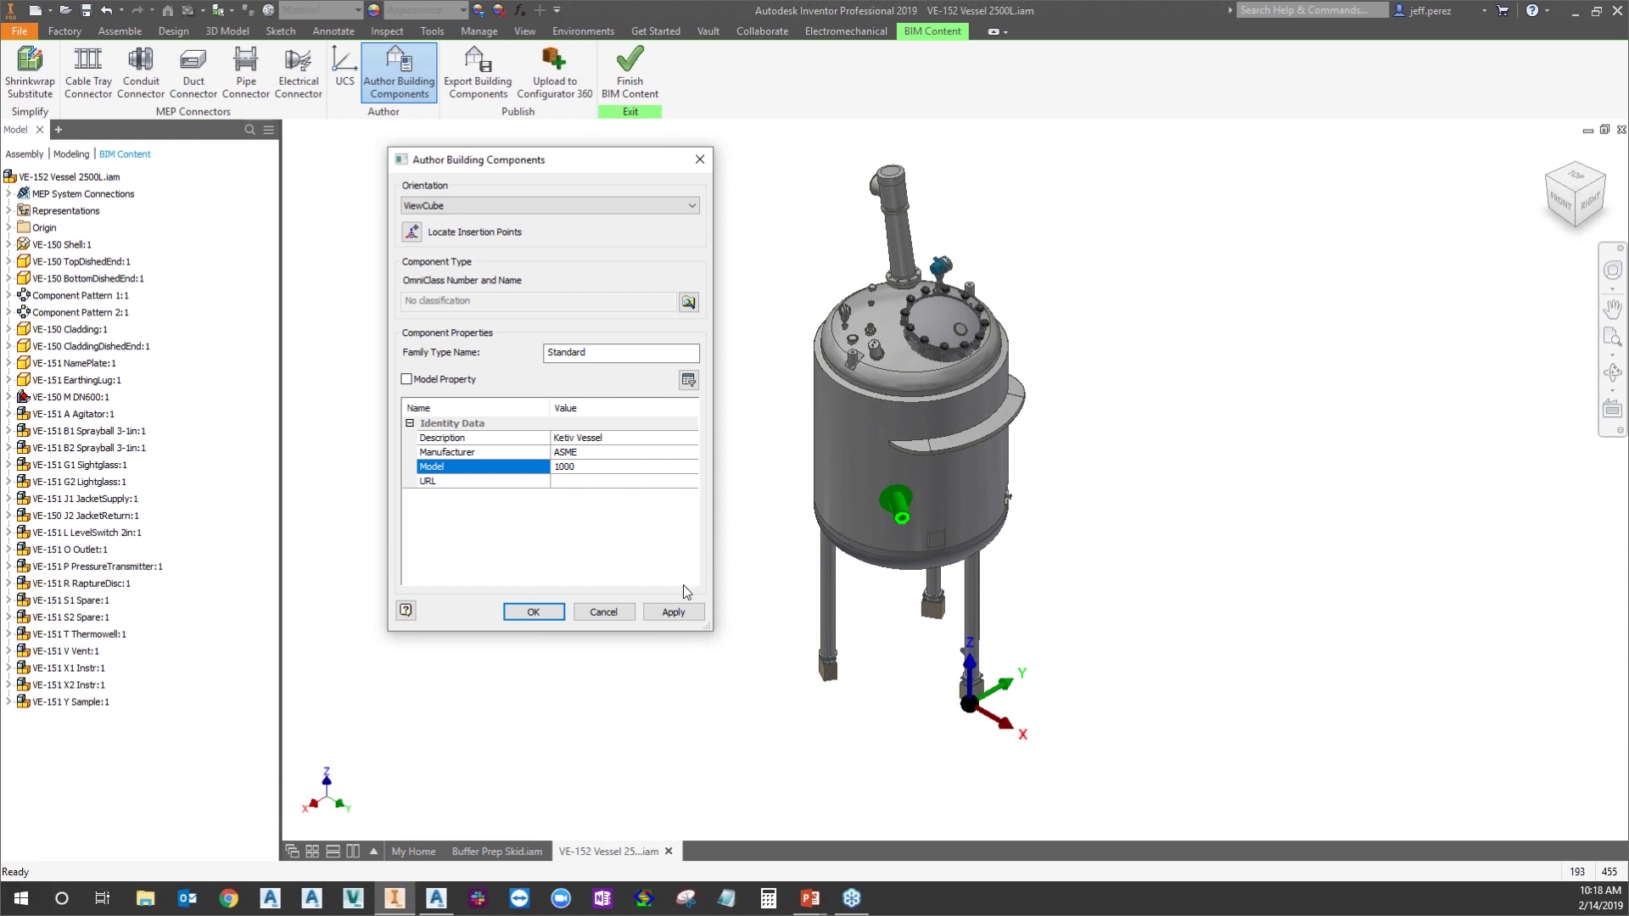
left_click(673, 613)
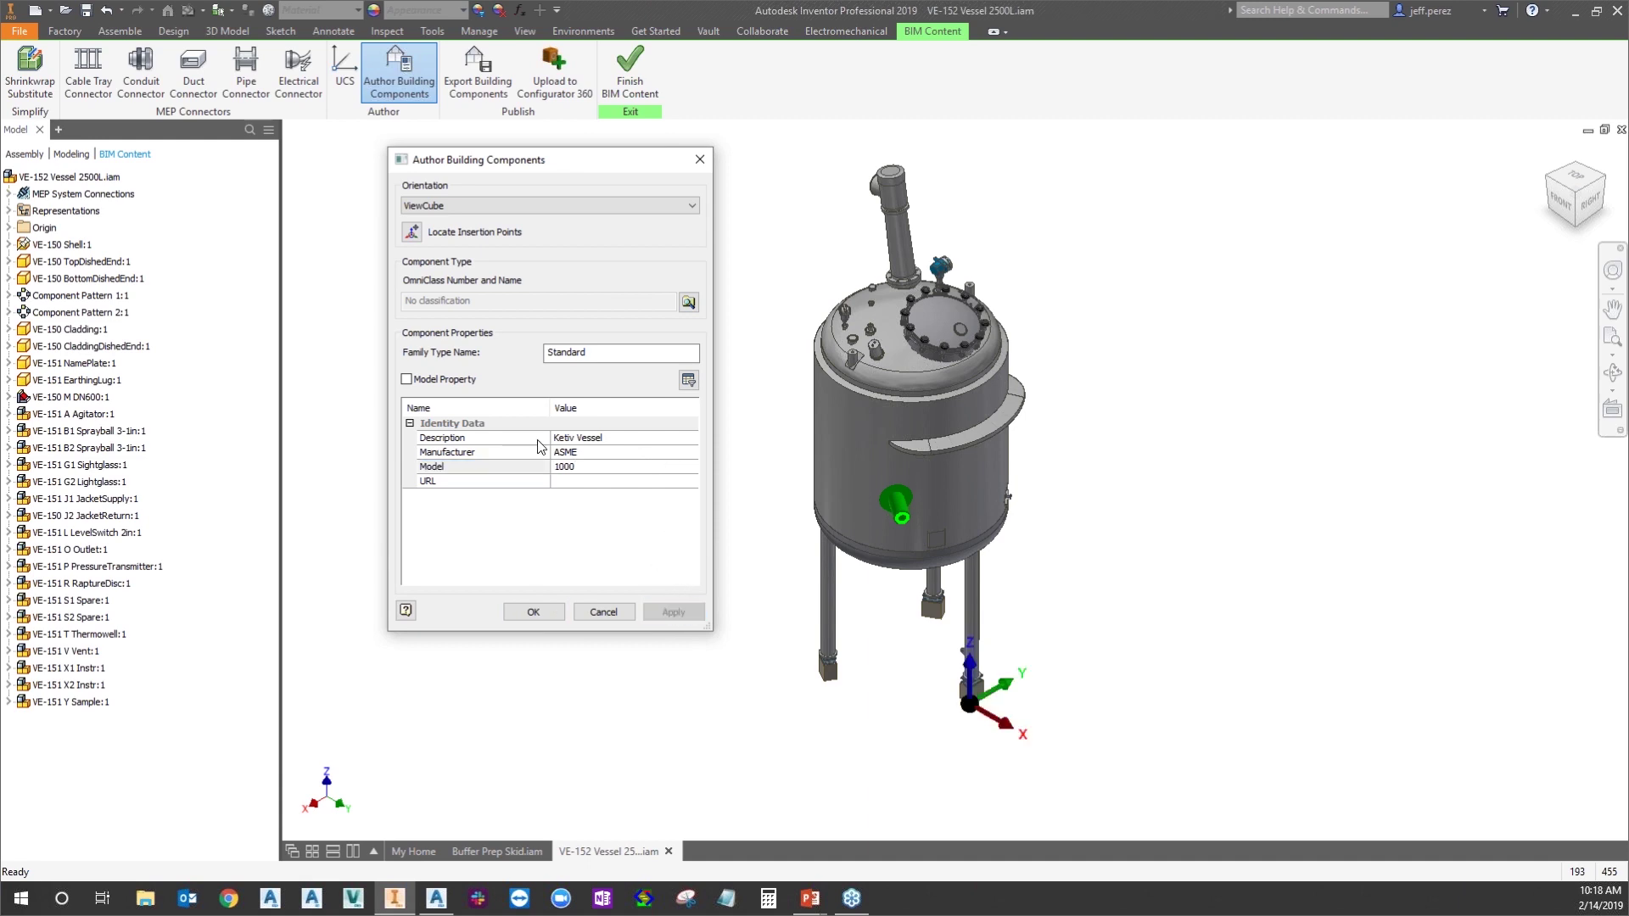
left_click(534, 613)
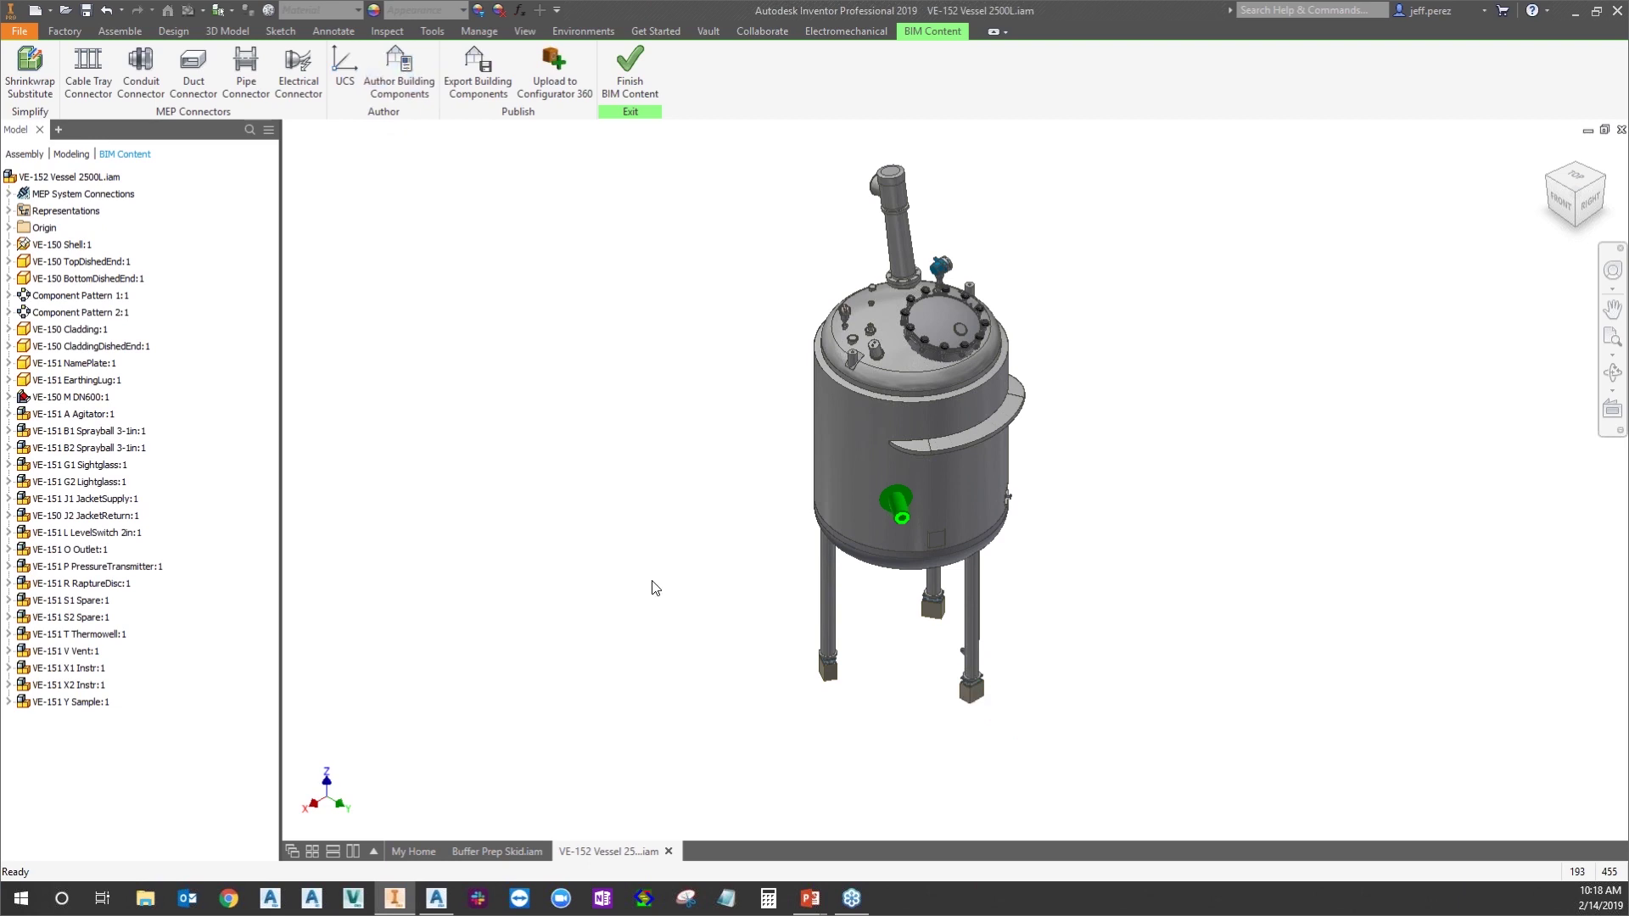
Export the vessel as building components using SubstituteLevelofDetail1, saving an Autodesk Exchange file (.adsk) to the Desktop despite being outside the project
left_click(486, 70)
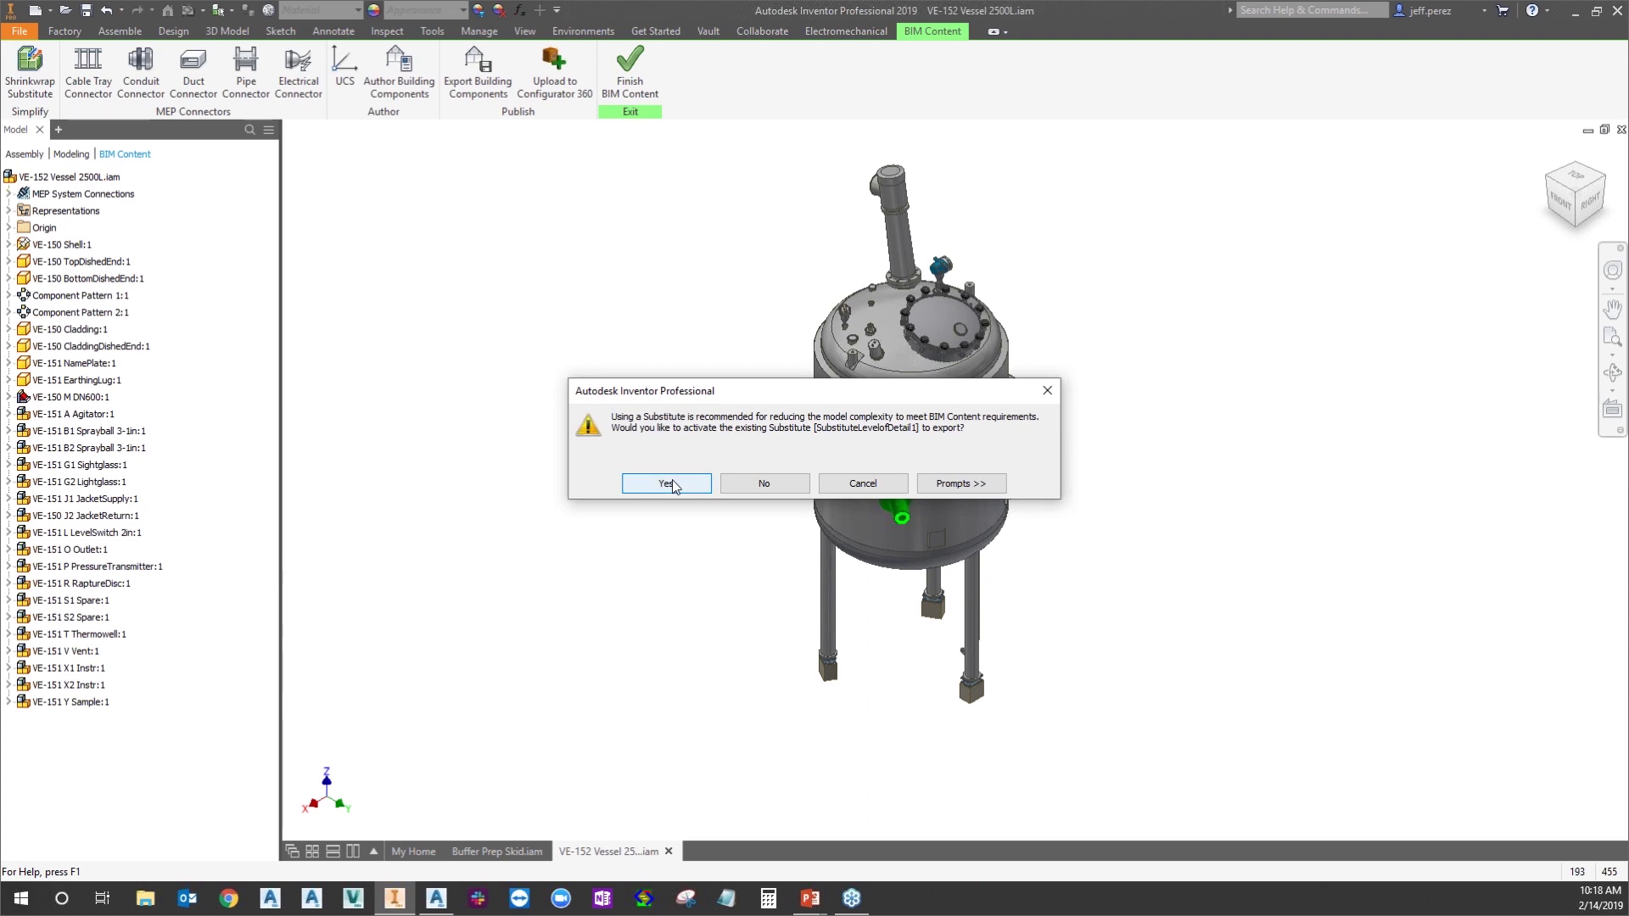
left_click(667, 484)
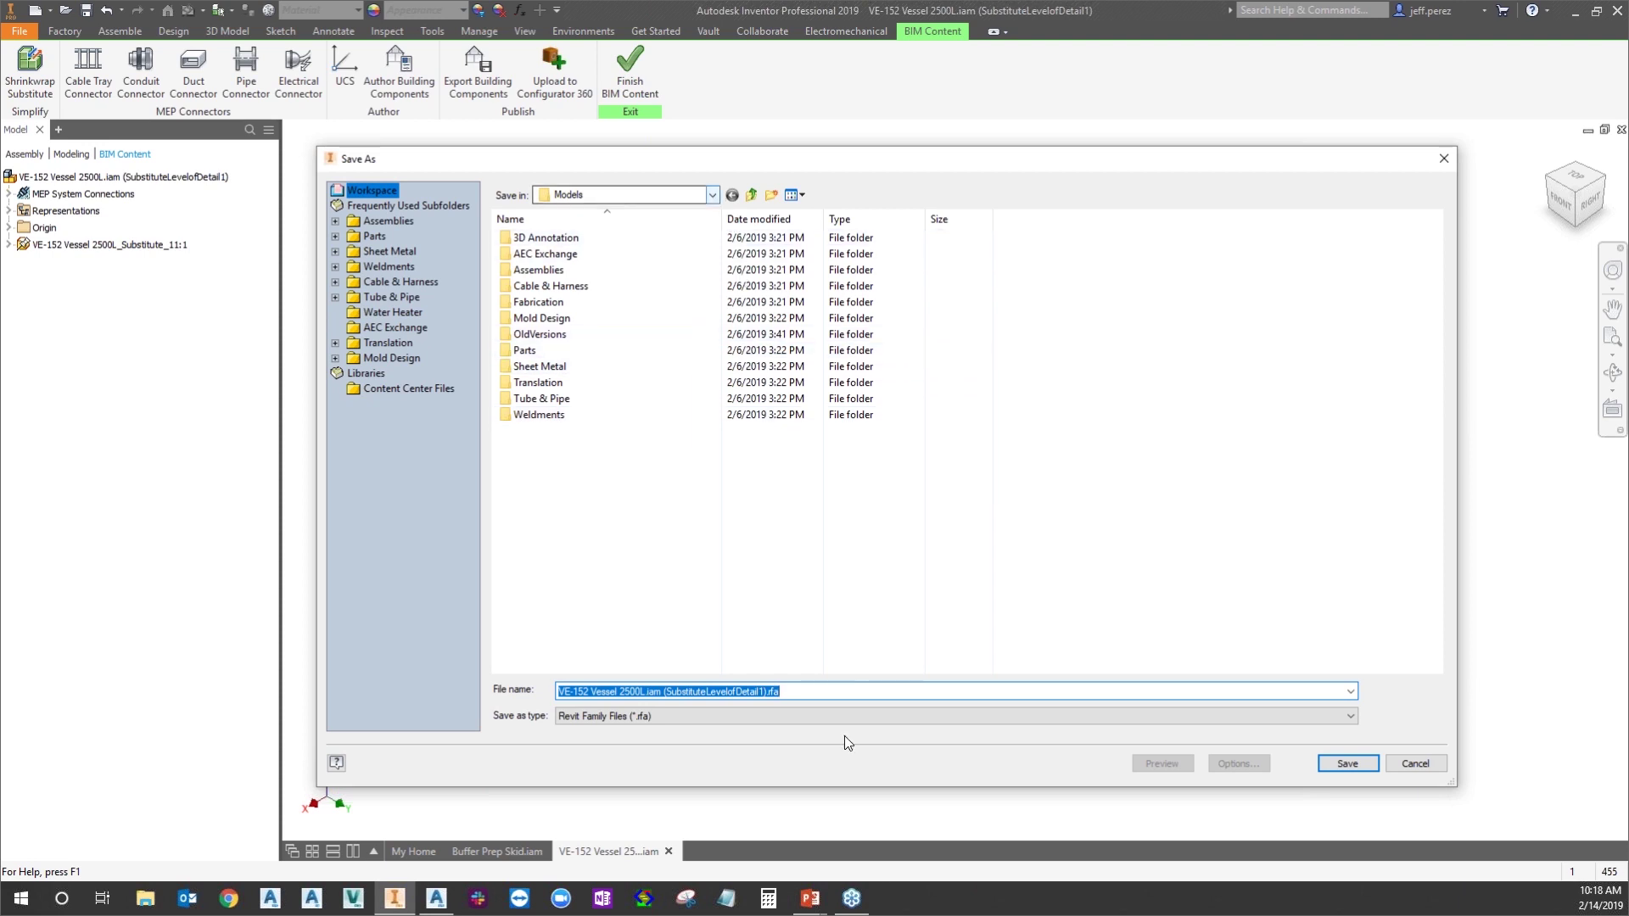
left_click(855, 715)
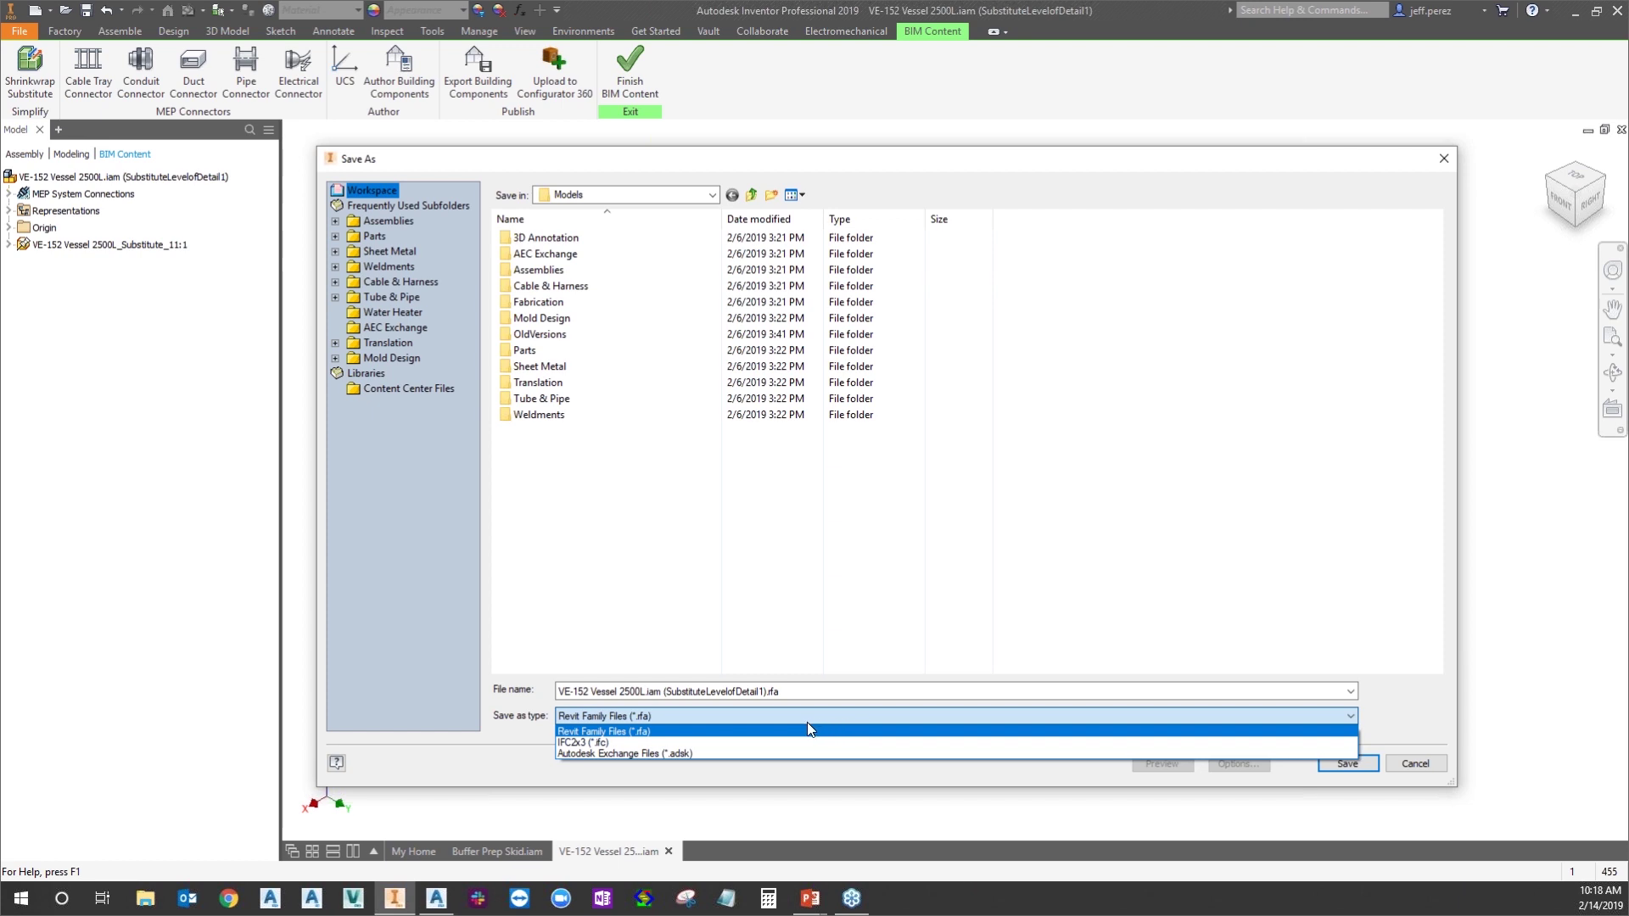
left_click(711, 752)
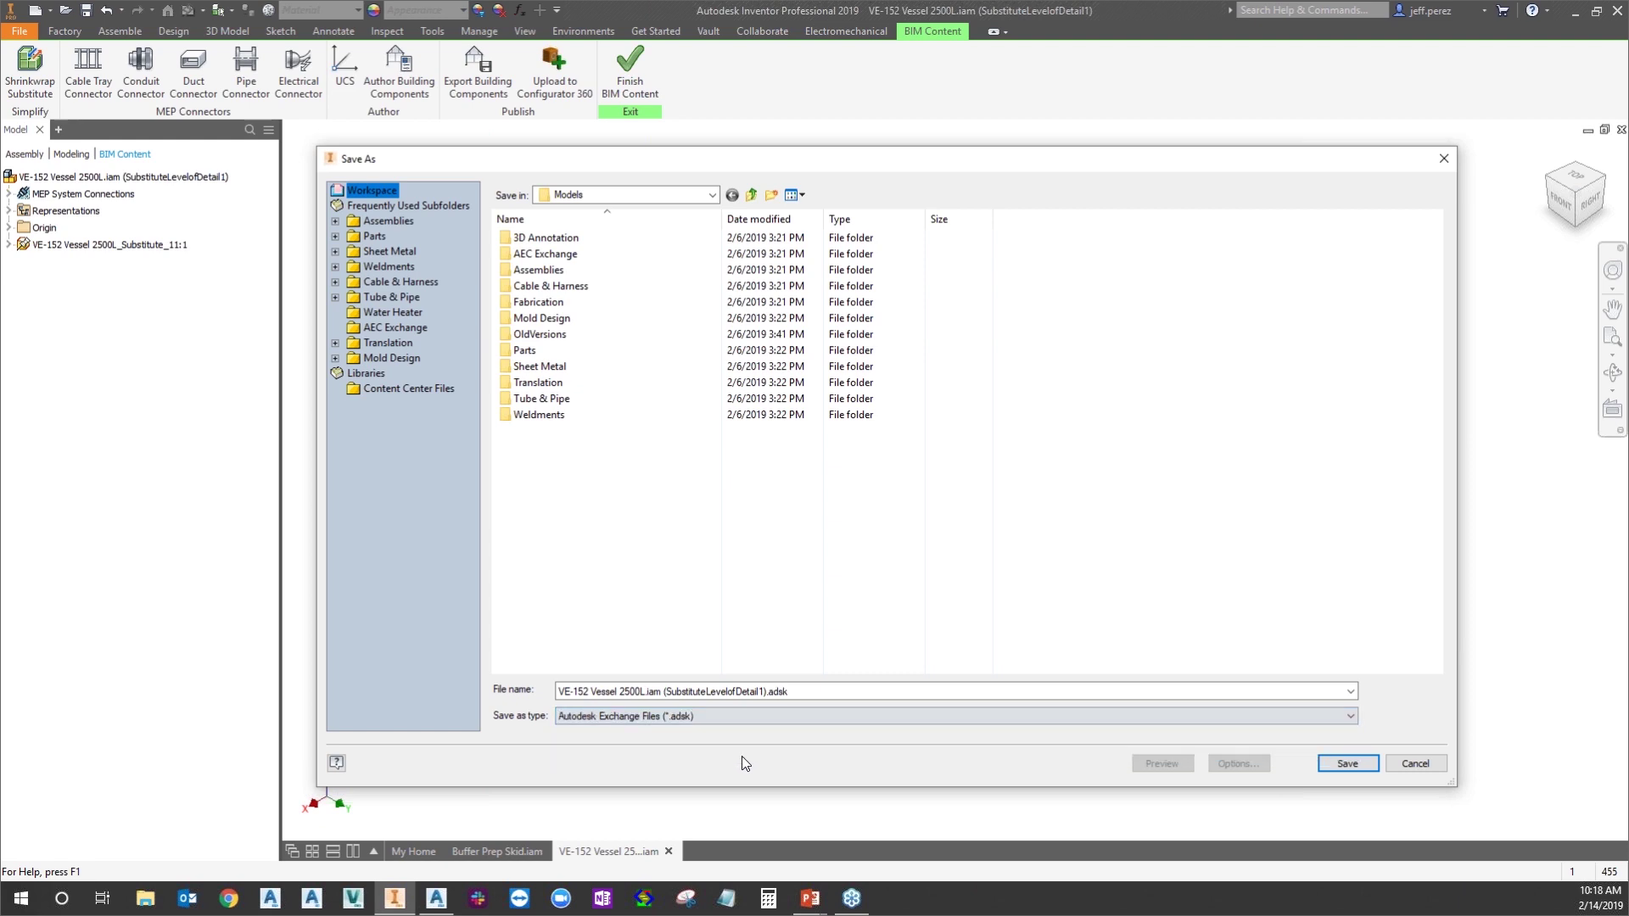
left_click(712, 195)
left_click(645, 224)
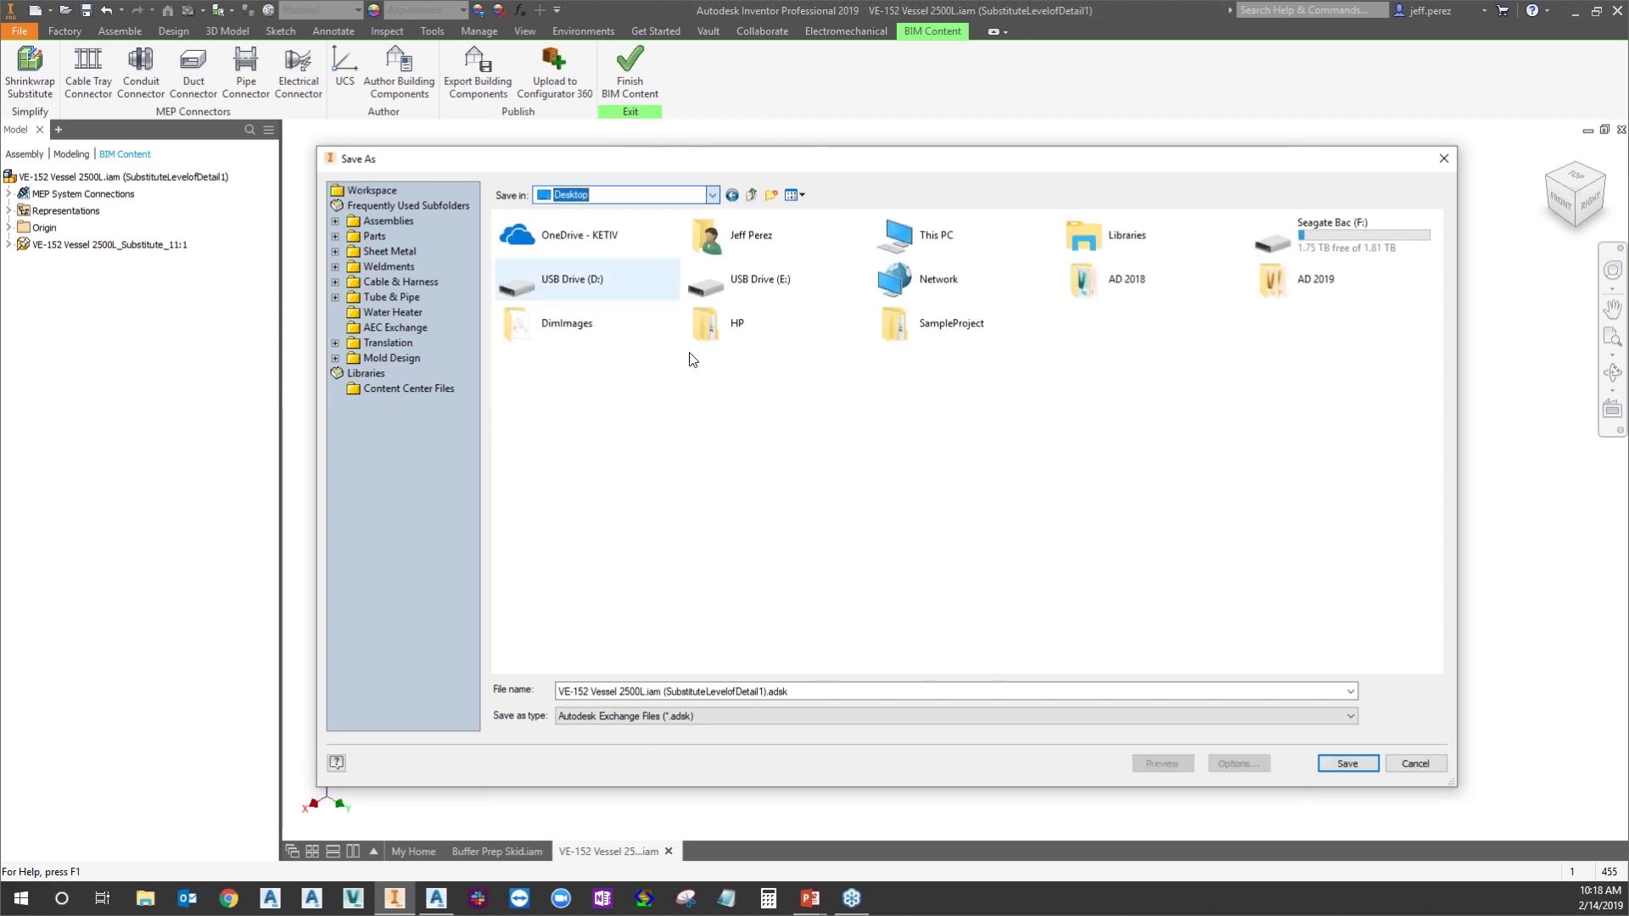
left_click(1347, 765)
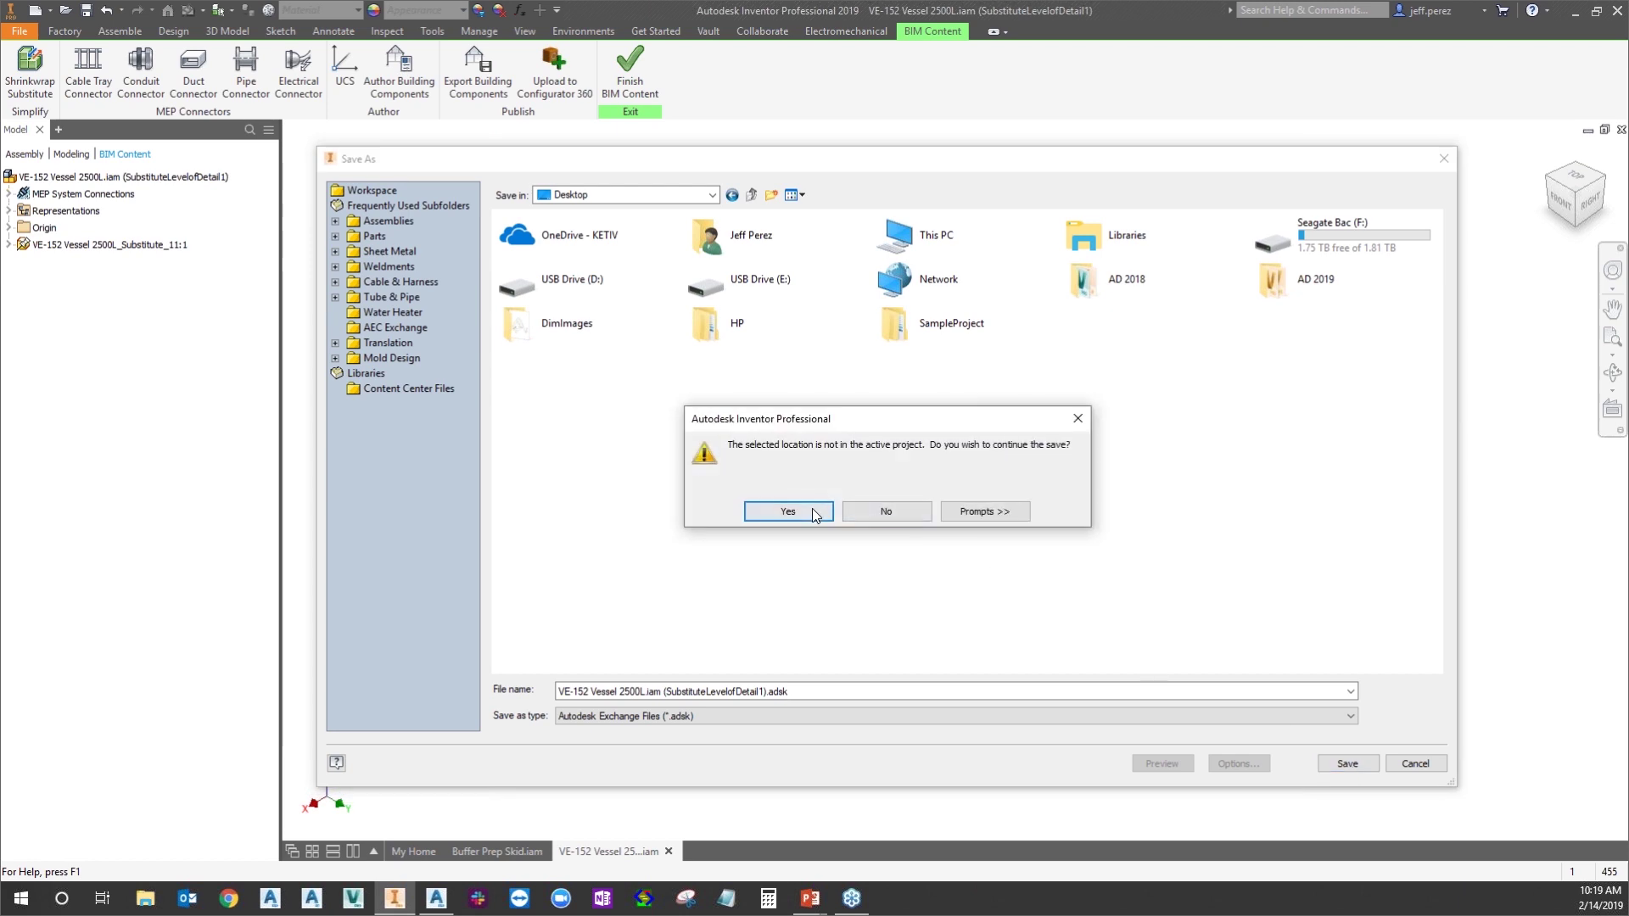
left_click(827, 508)
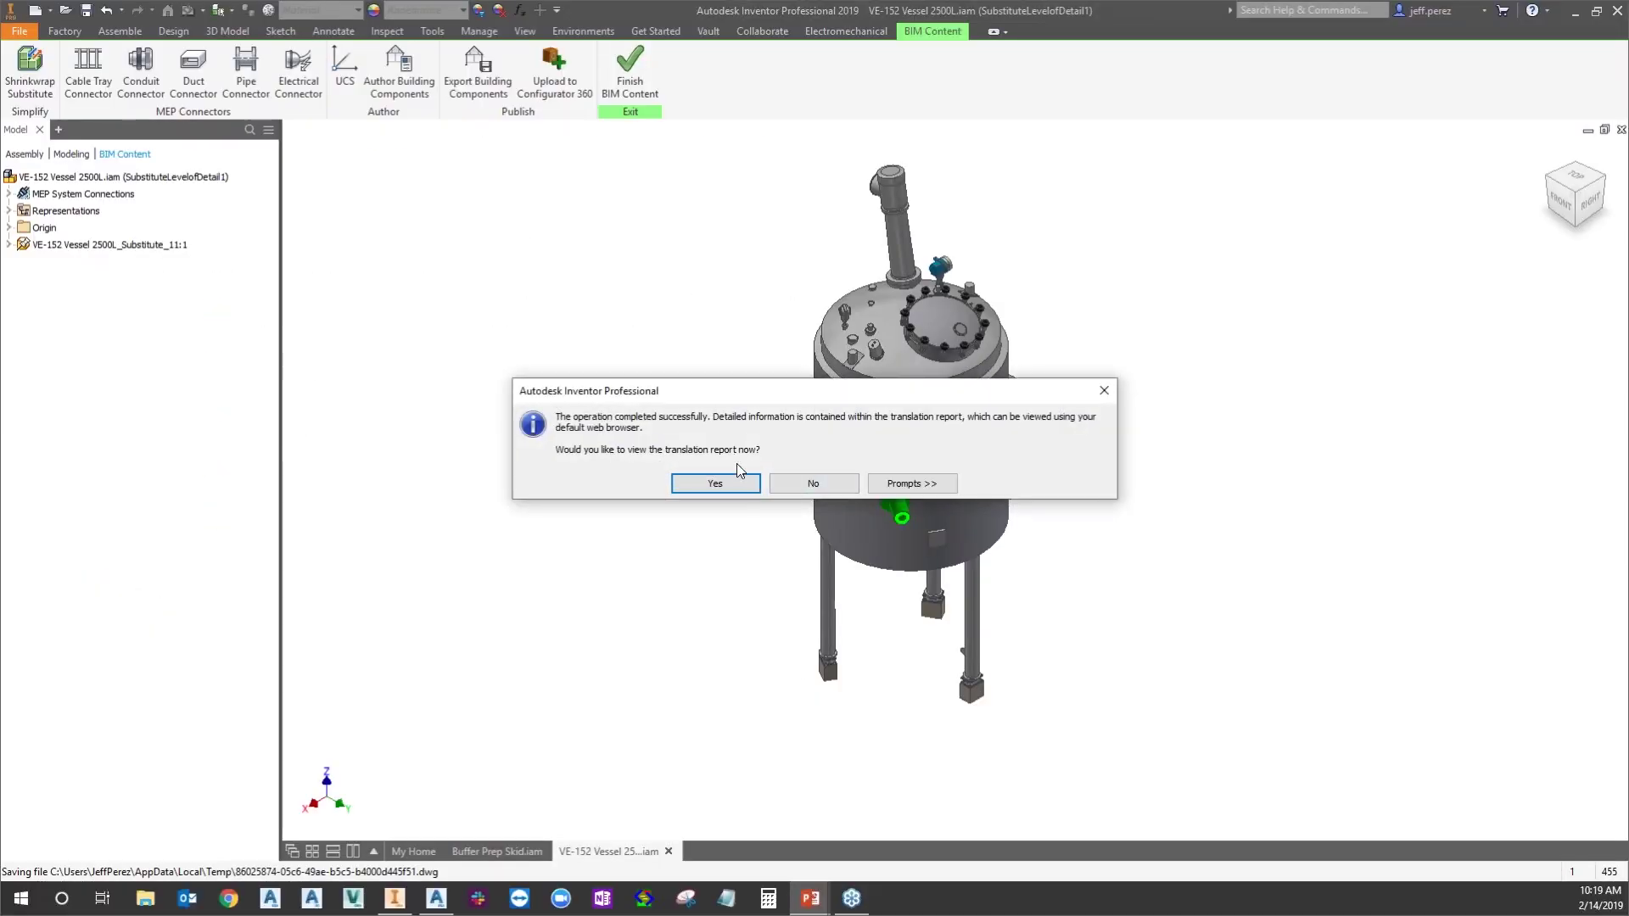
Open the export's translation report and examine the generated contents and their status
left_click(731, 489)
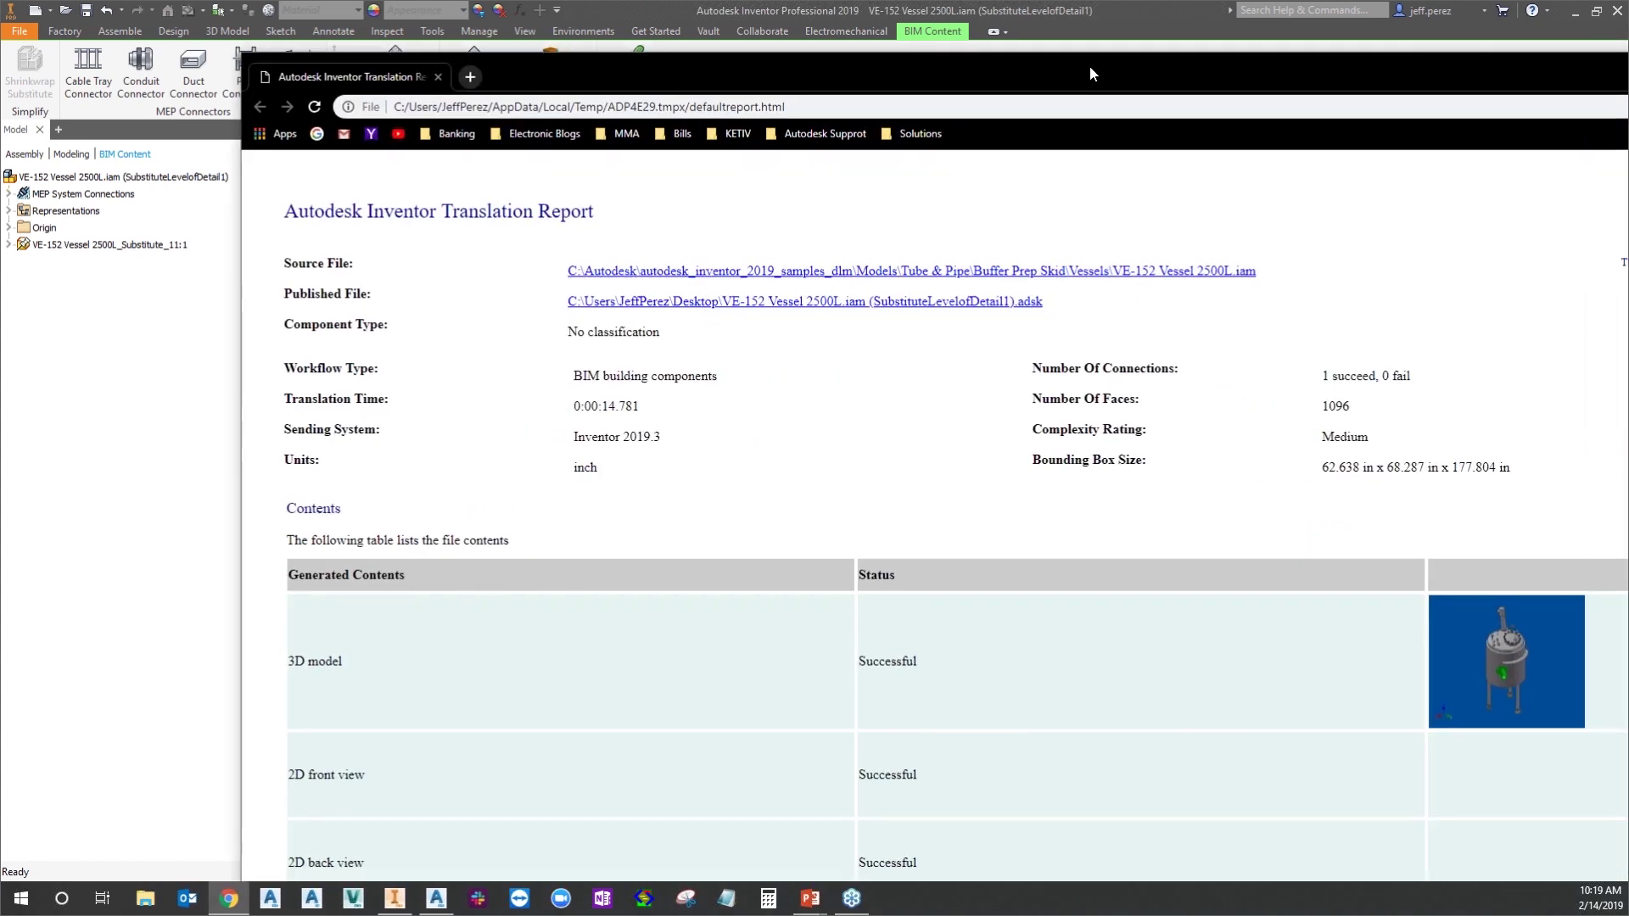
double_click(1089, 64)
scroll(549, 436, "down", 4)
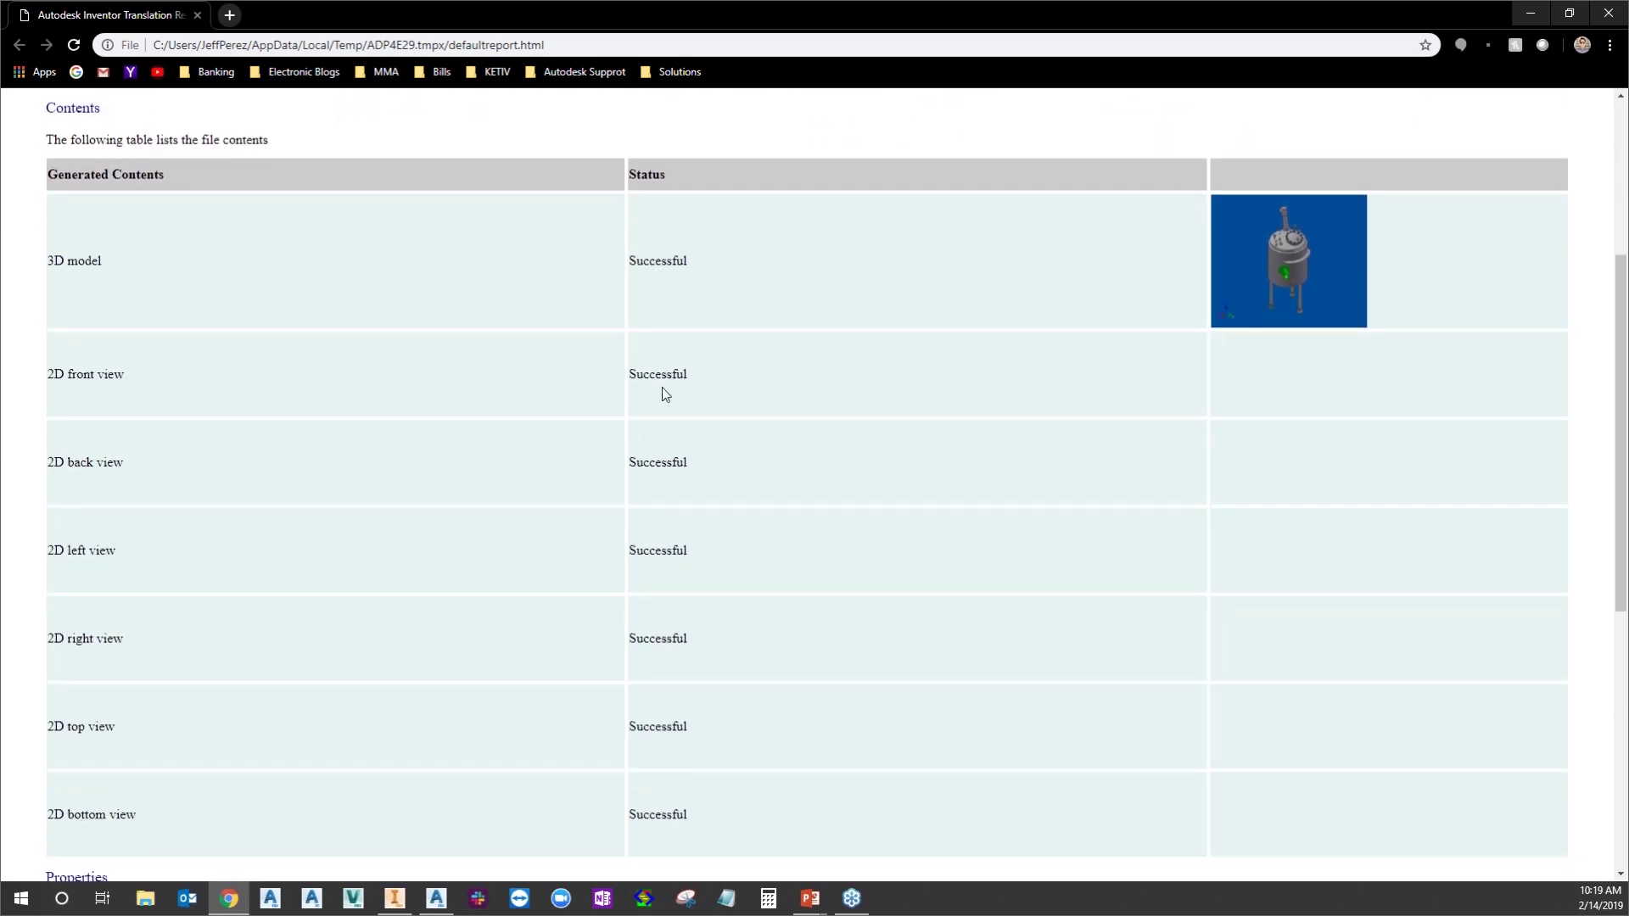
scroll(665, 388, "down", 1)
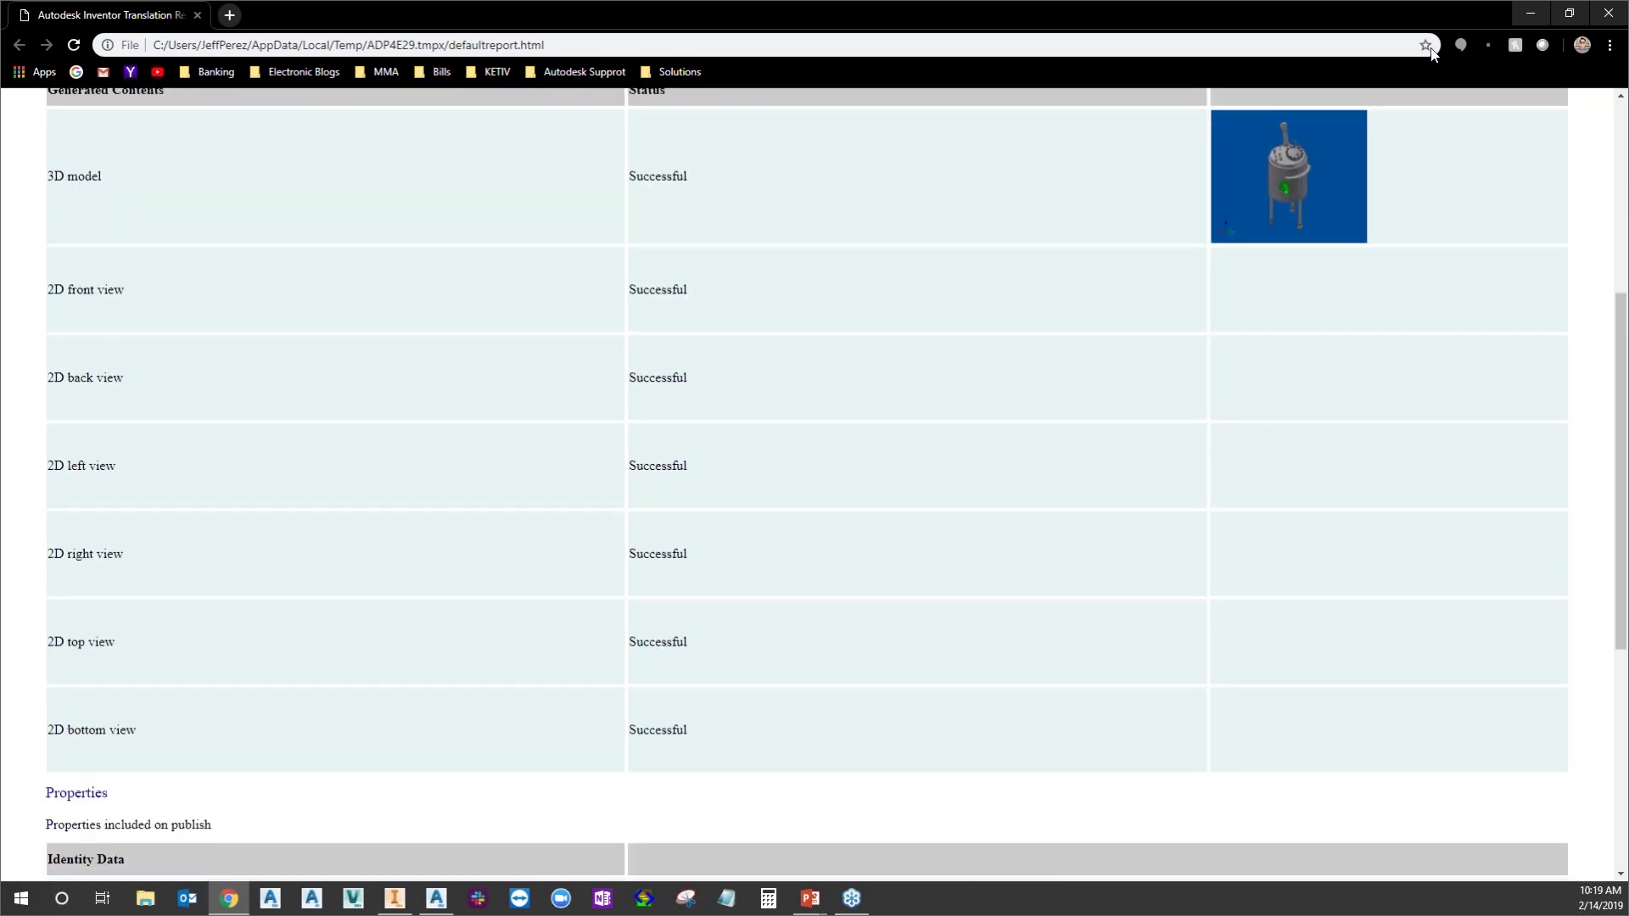
Close the translation report and finish the BIM Content environment
left_click(1611, 14)
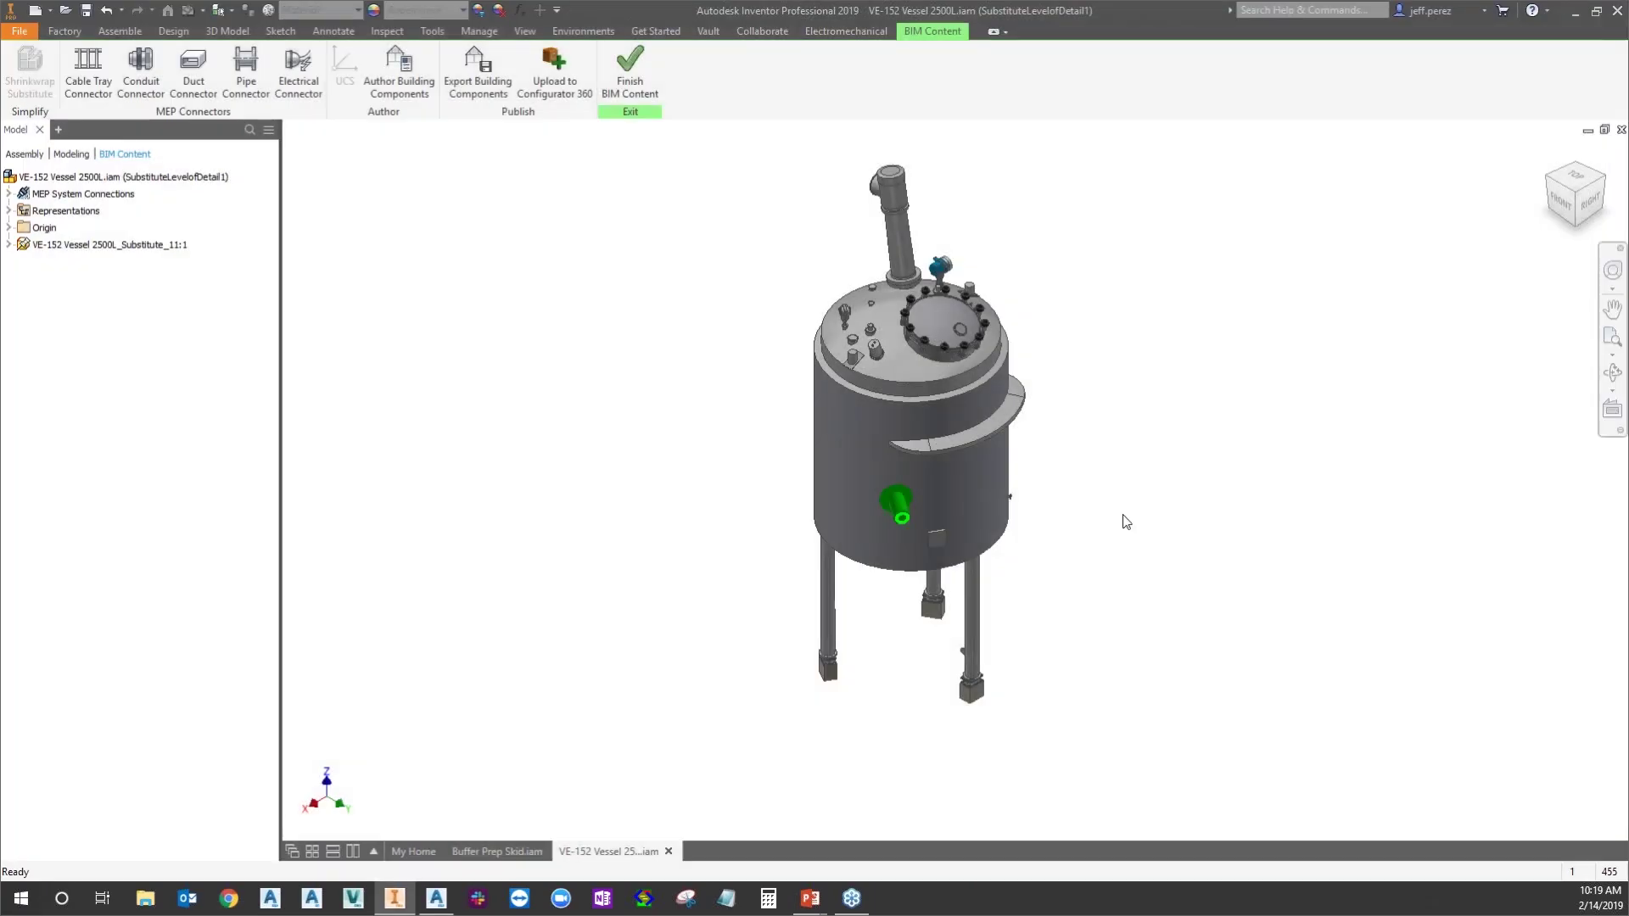
left_click(634, 87)
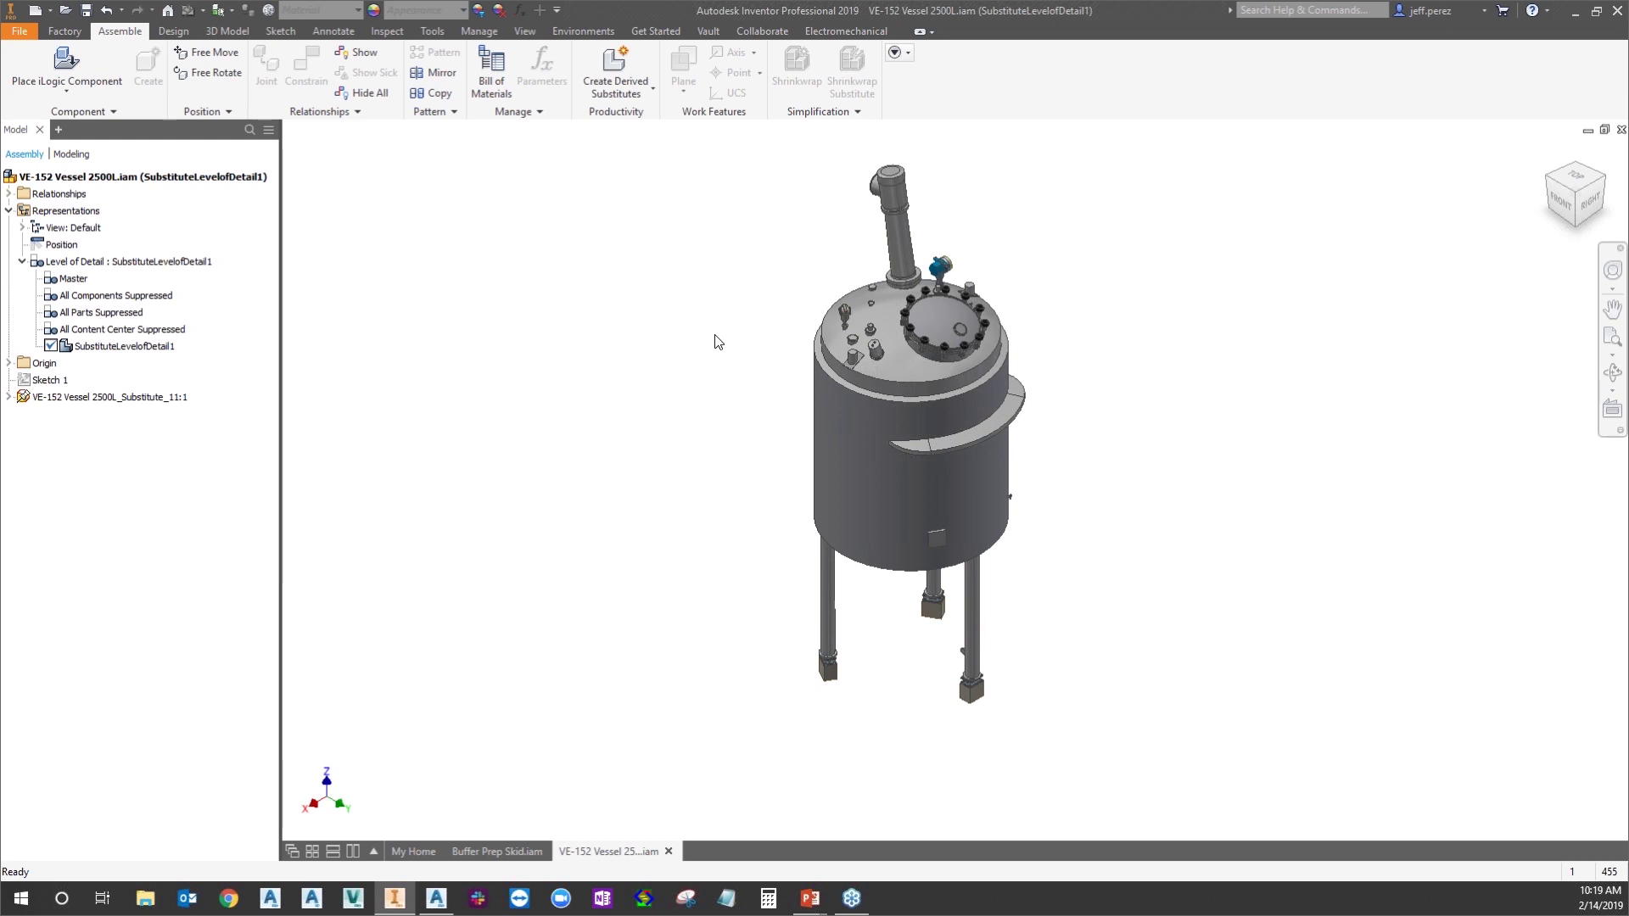
middle_click_drag(725, 330, 717, 353)
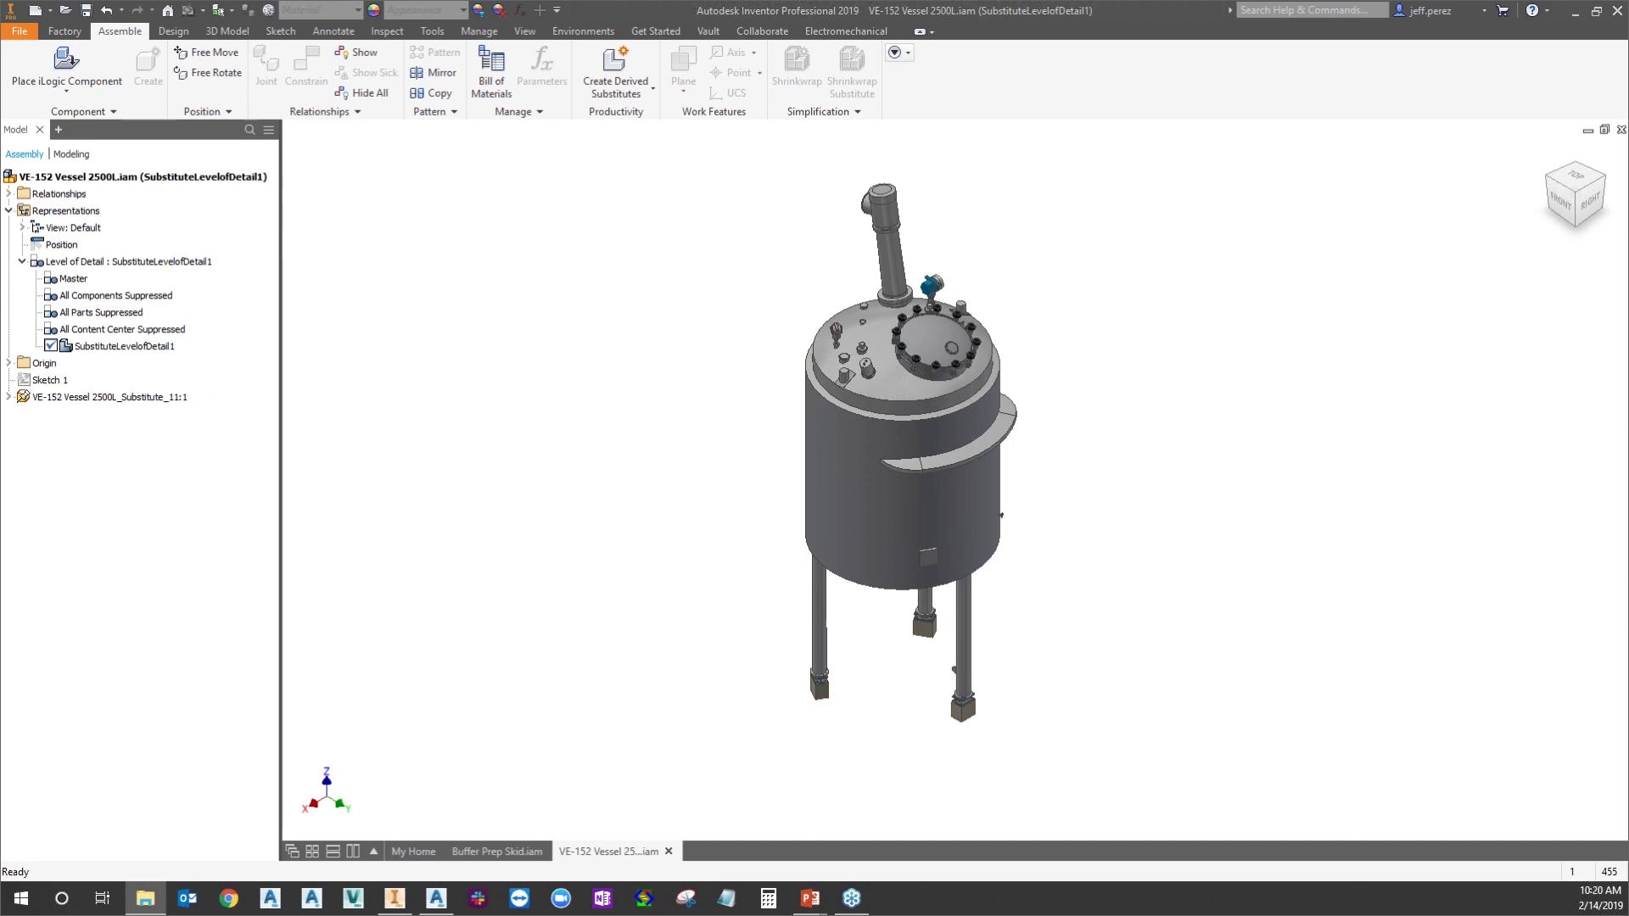
Compare the VE-152 vessel's .adsk and .sat files on the Desktop, and return to the Buffer Prep Skid assembly
key("super+e")
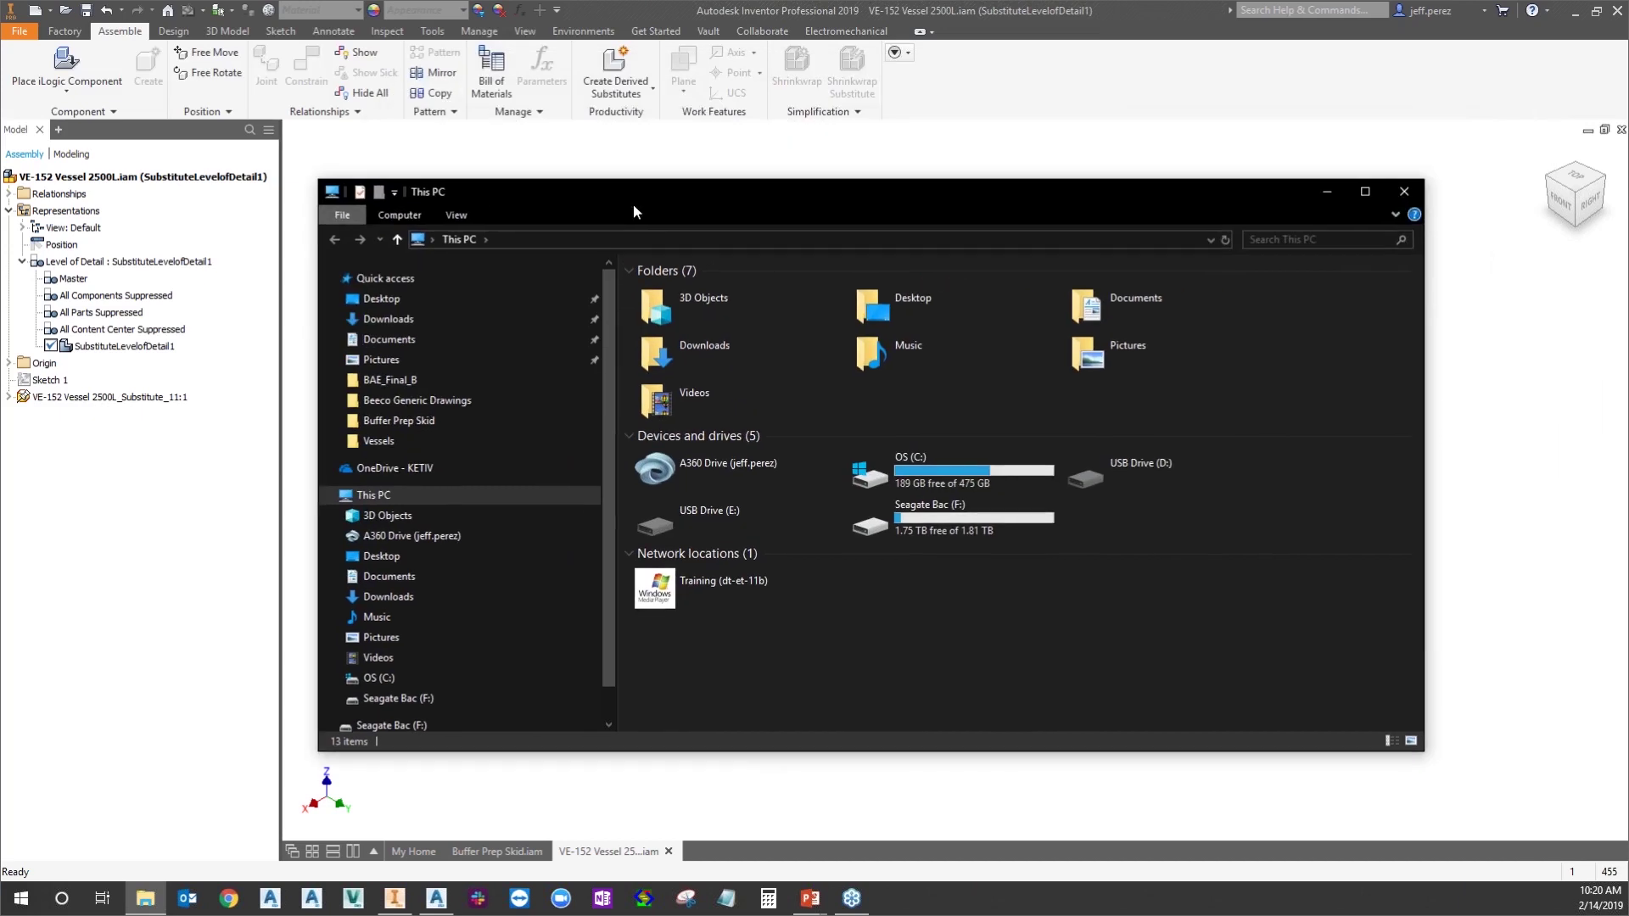
left_click(358, 290)
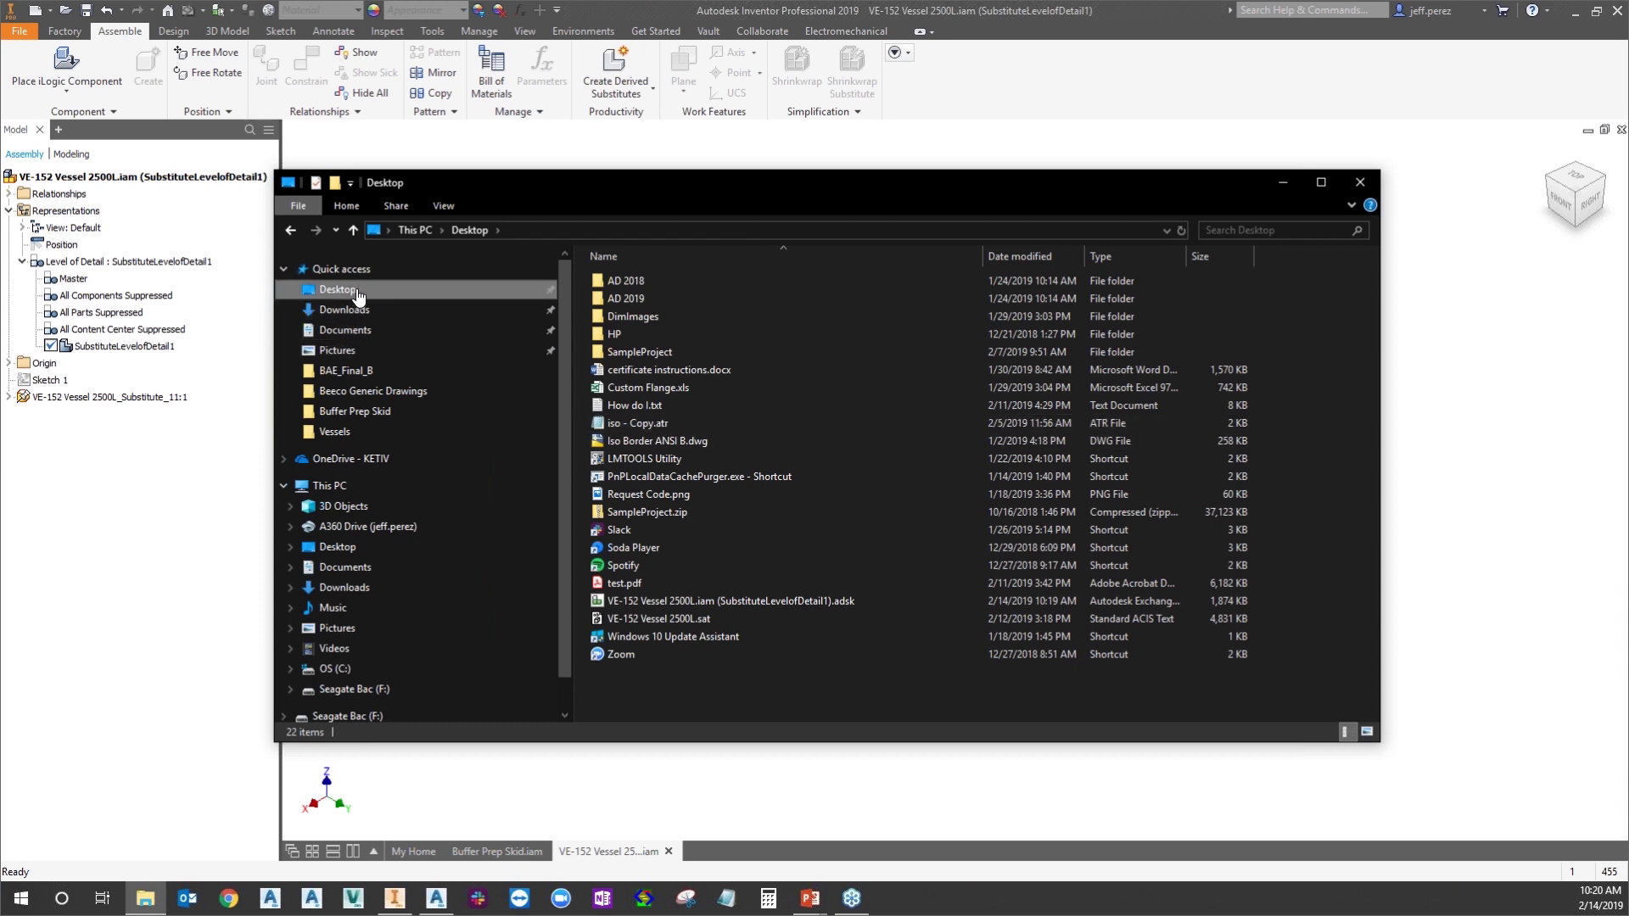
left_click(645, 615)
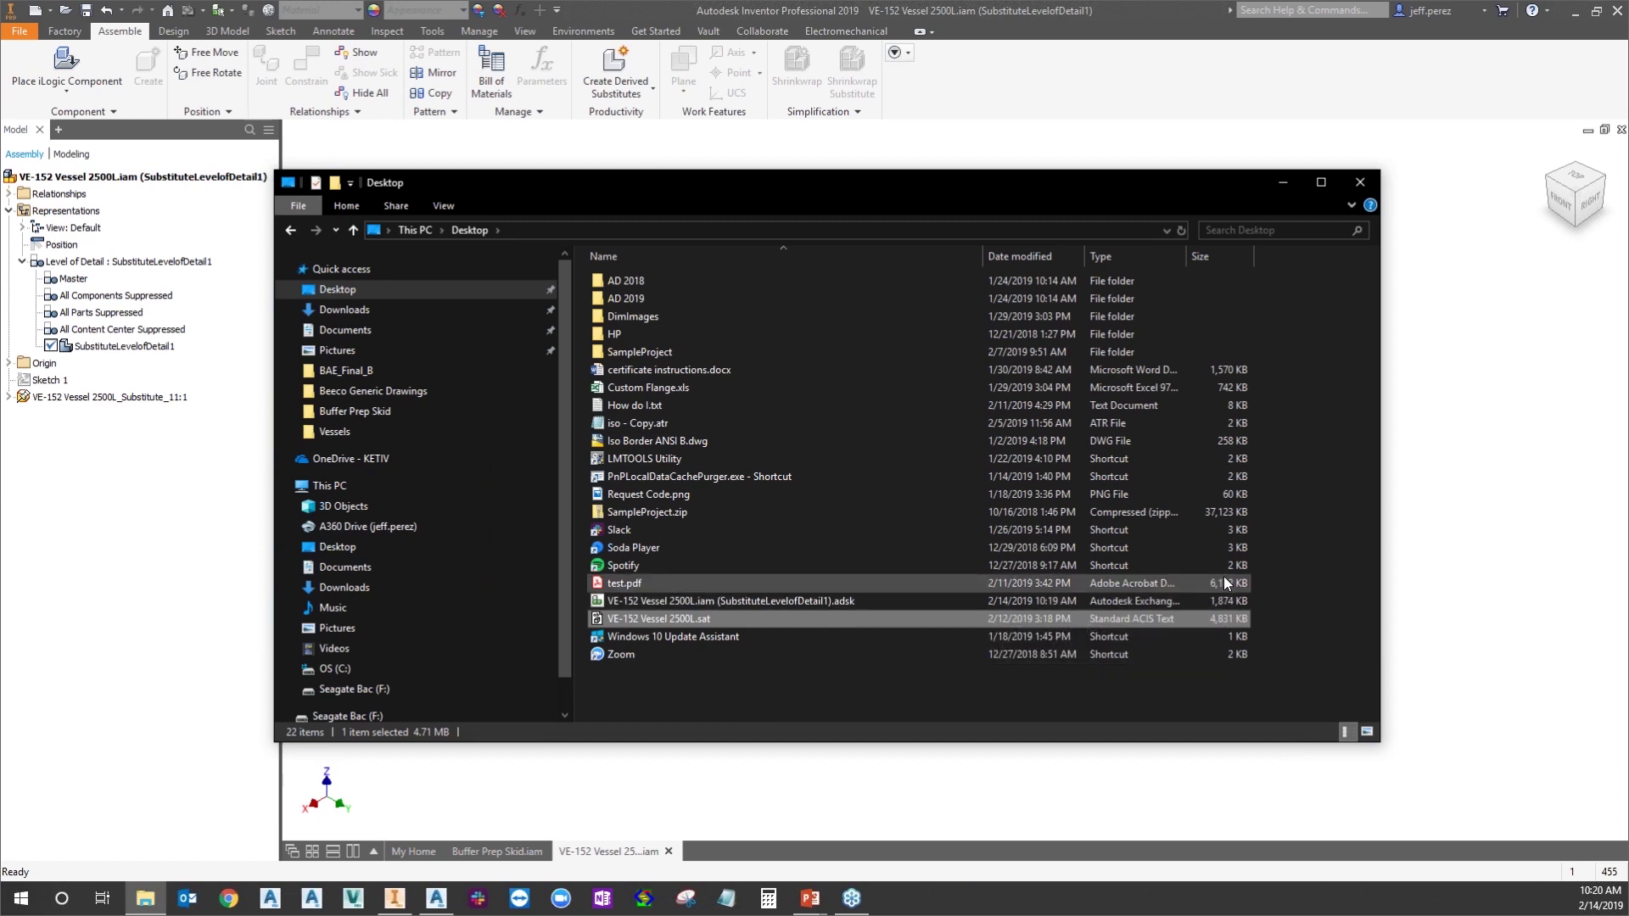
left_click(1283, 183)
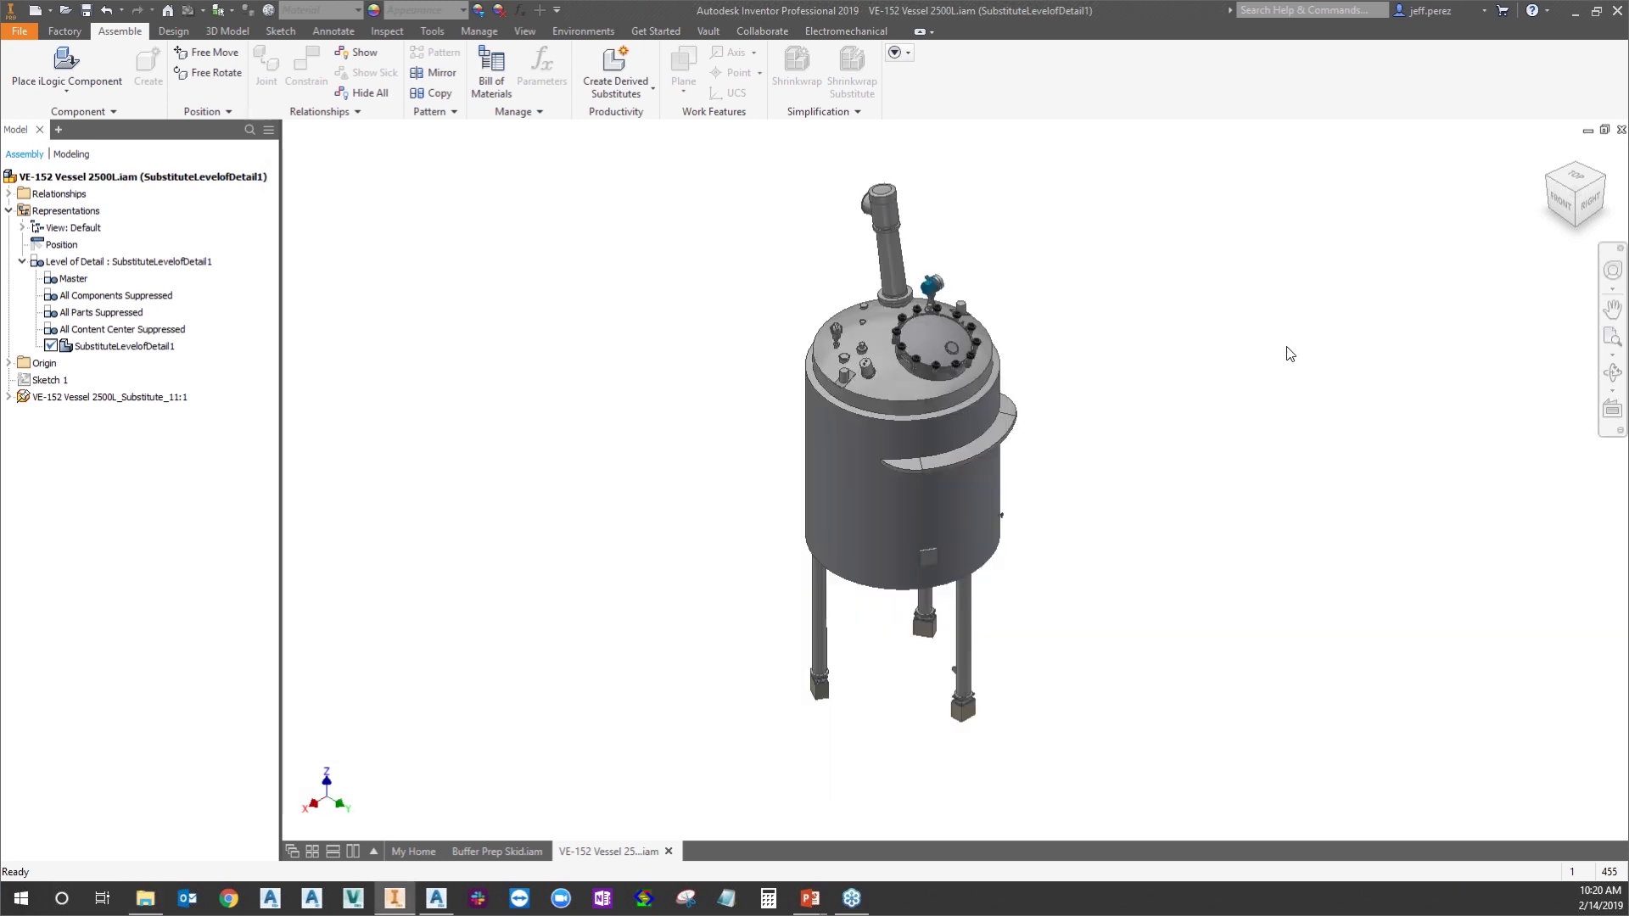
left_click(501, 849)
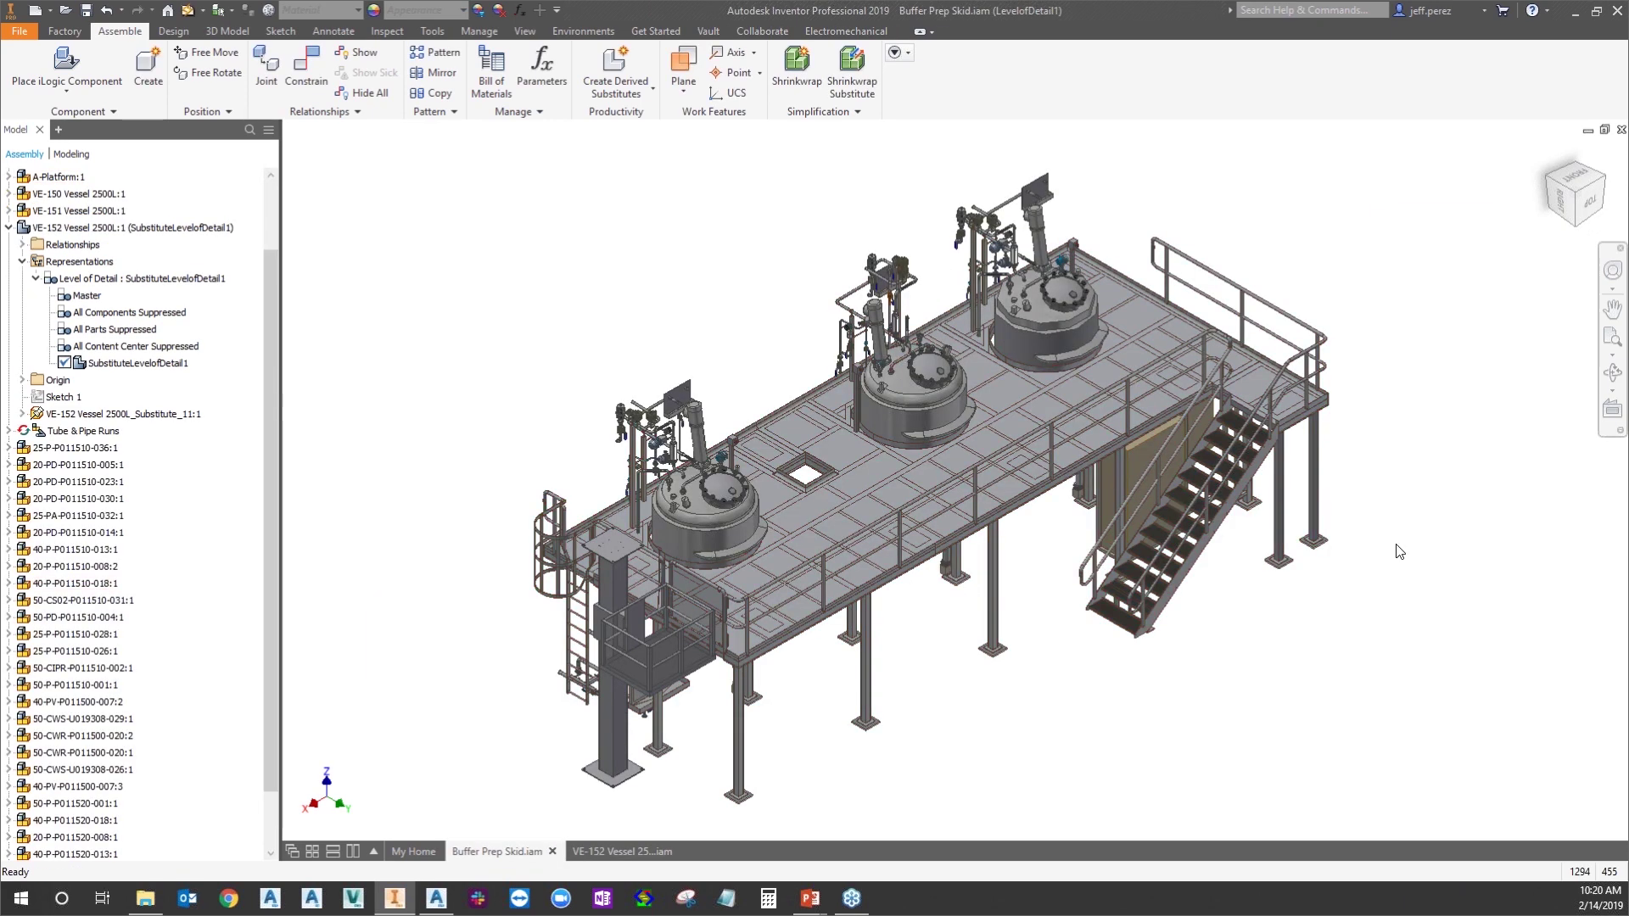
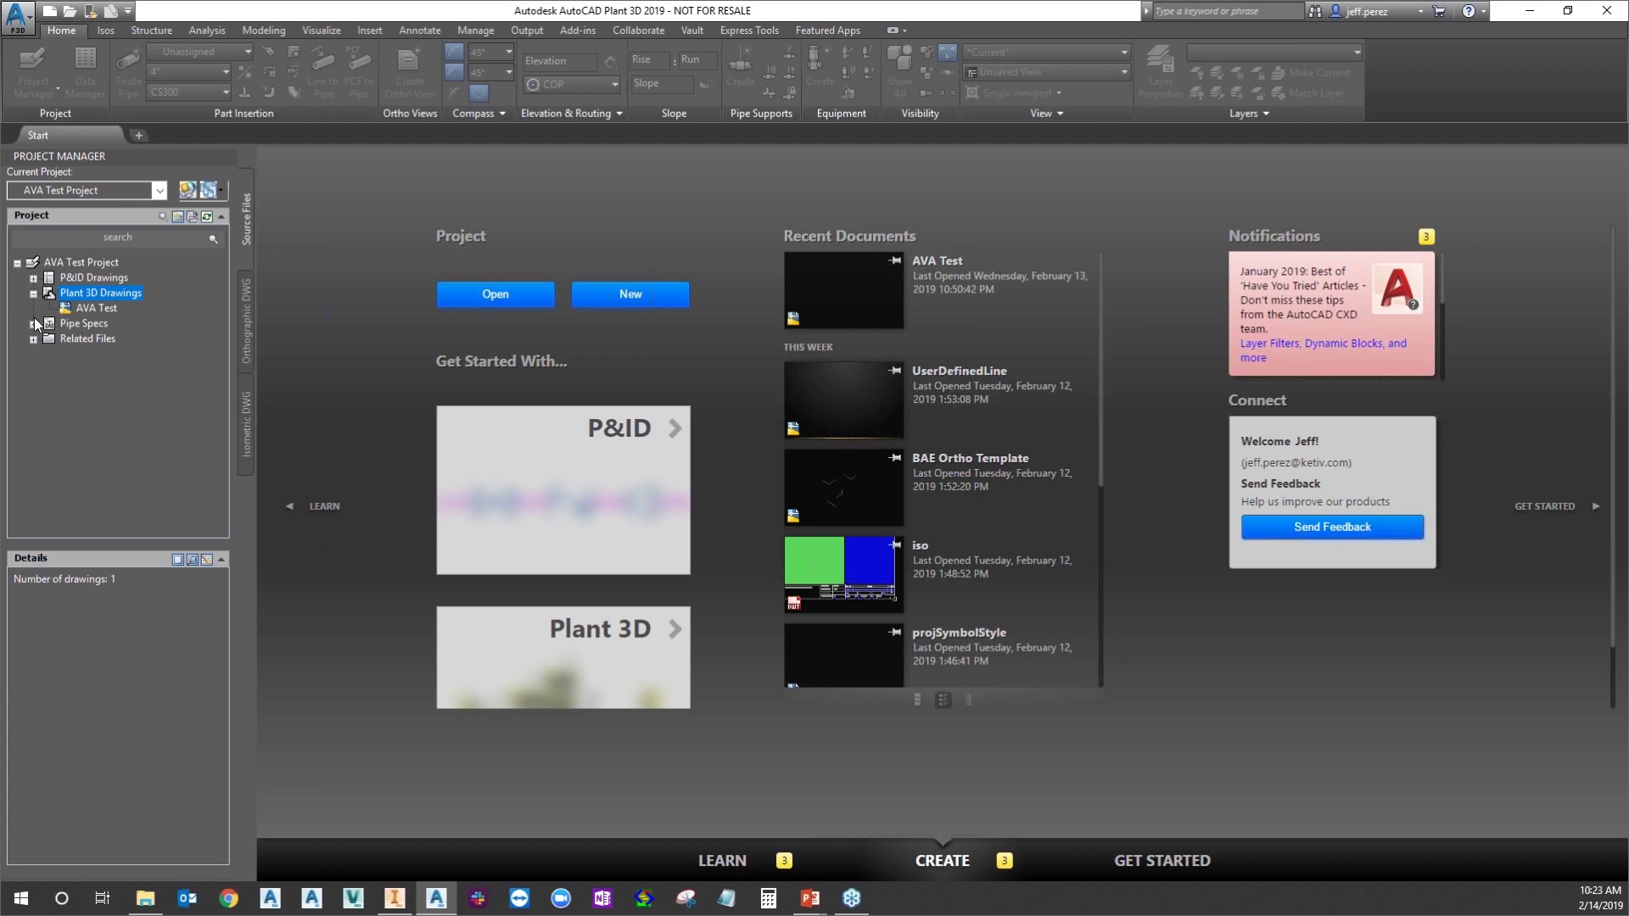
Open the AVA Test Plant 3D drawing and load VE-152 Vessel 2500L.iam (SubstituteLevelofDetail1).adsk from the Desktop for Inventor equipment conversion
double_click(94, 309)
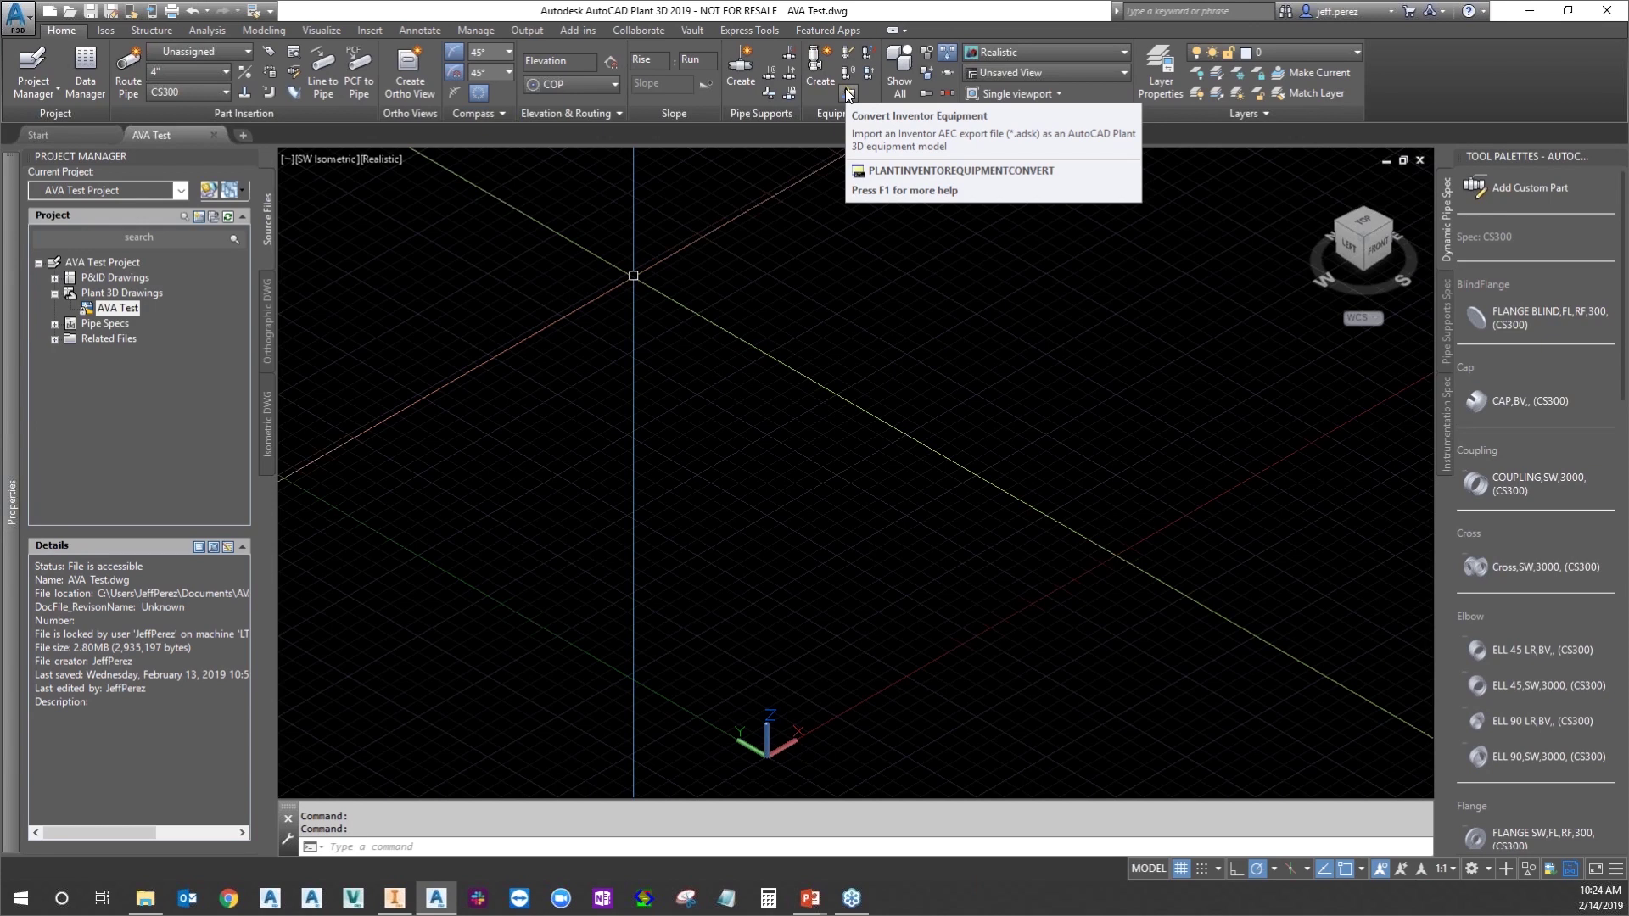
left_click(846, 89)
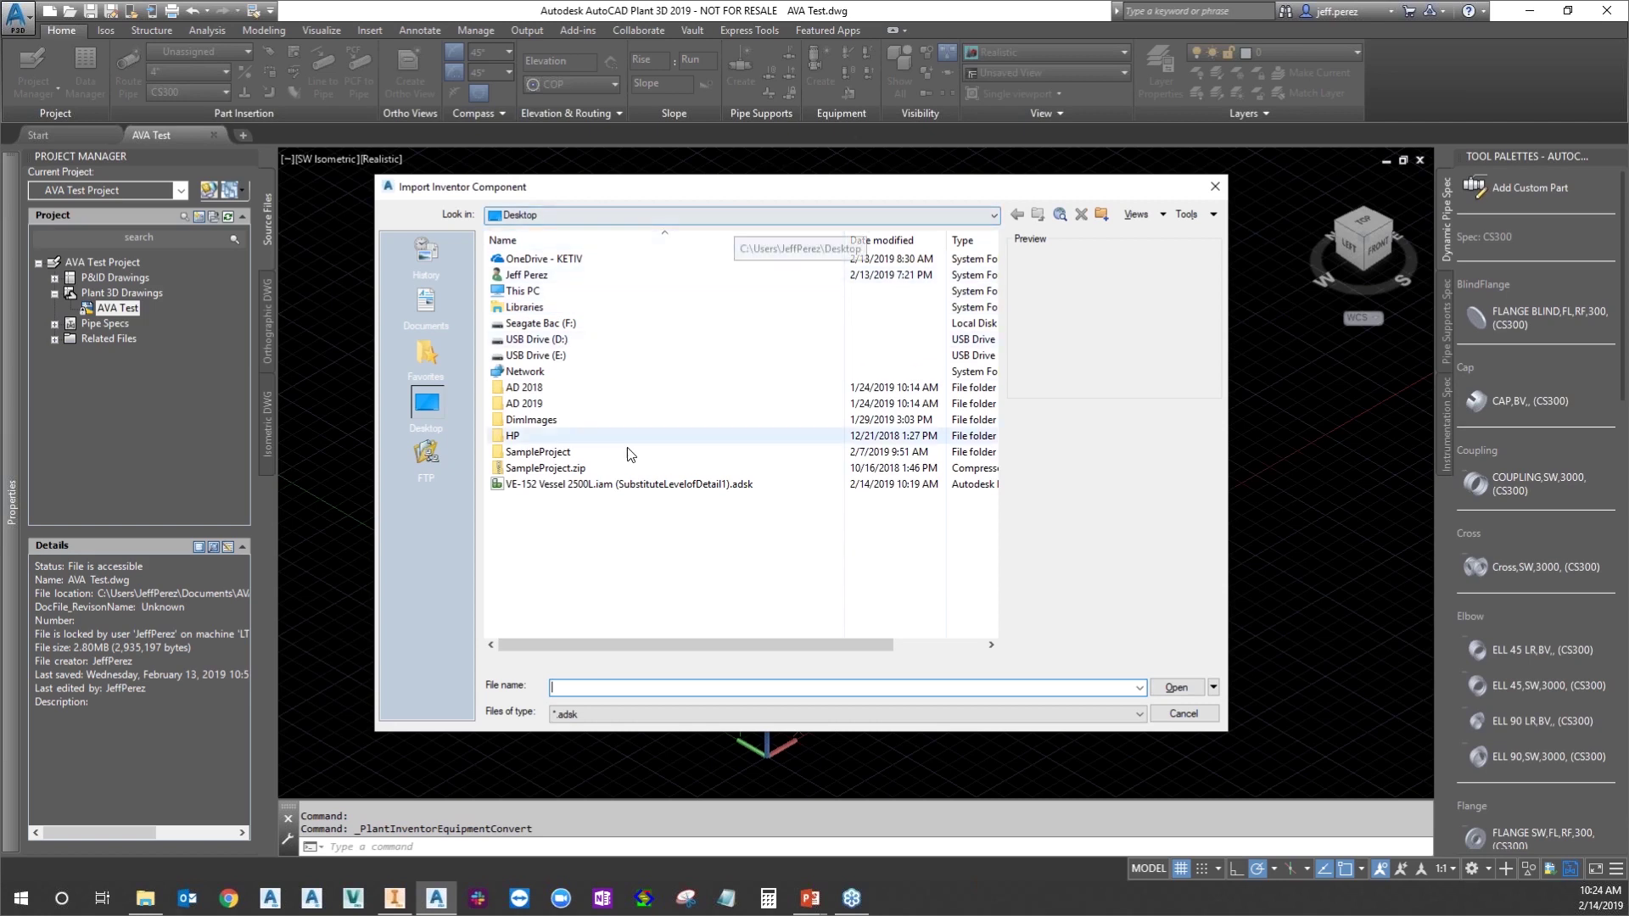
left_click(619, 483)
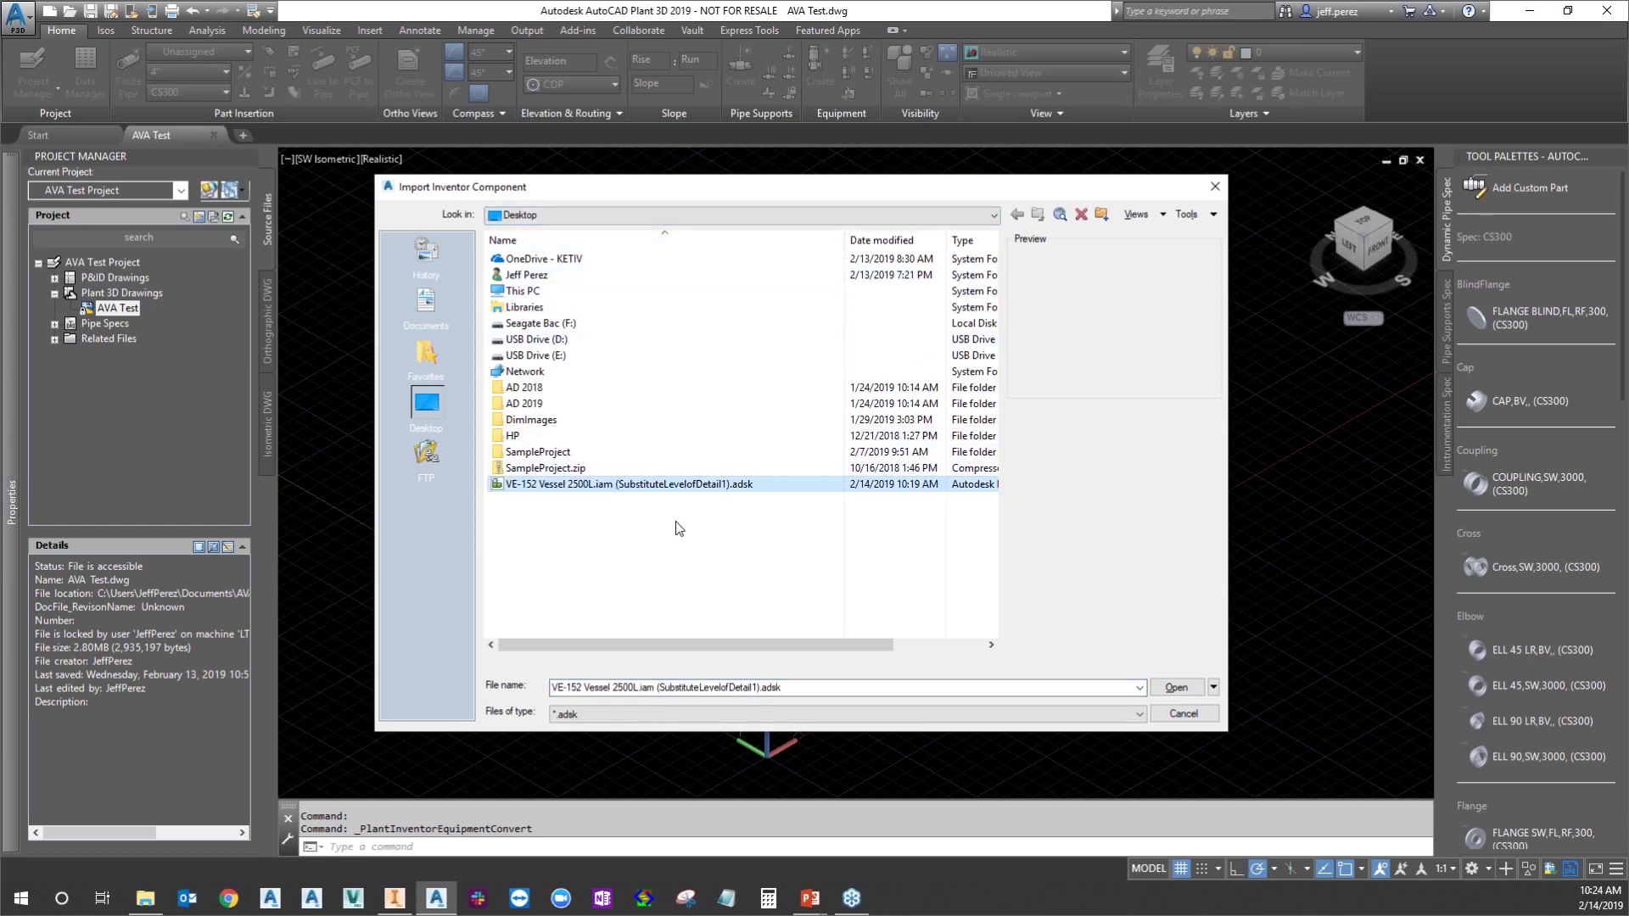
left_click(1177, 688)
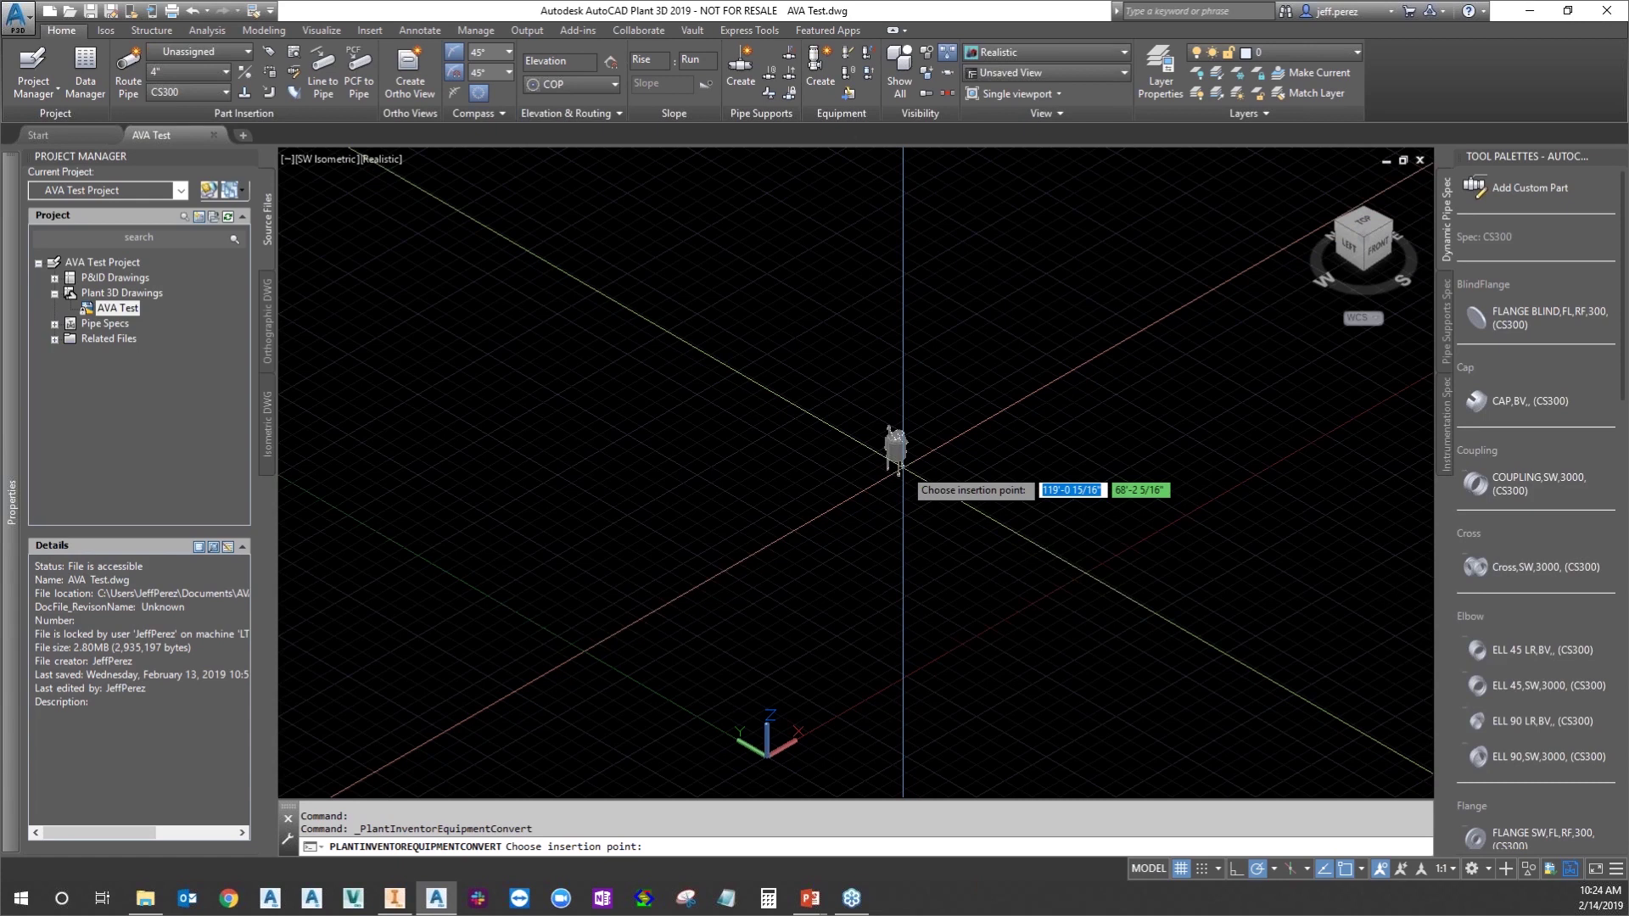
Place the imported vessel at insertion point 0,0,0
scroll(900, 458, "up", 5)
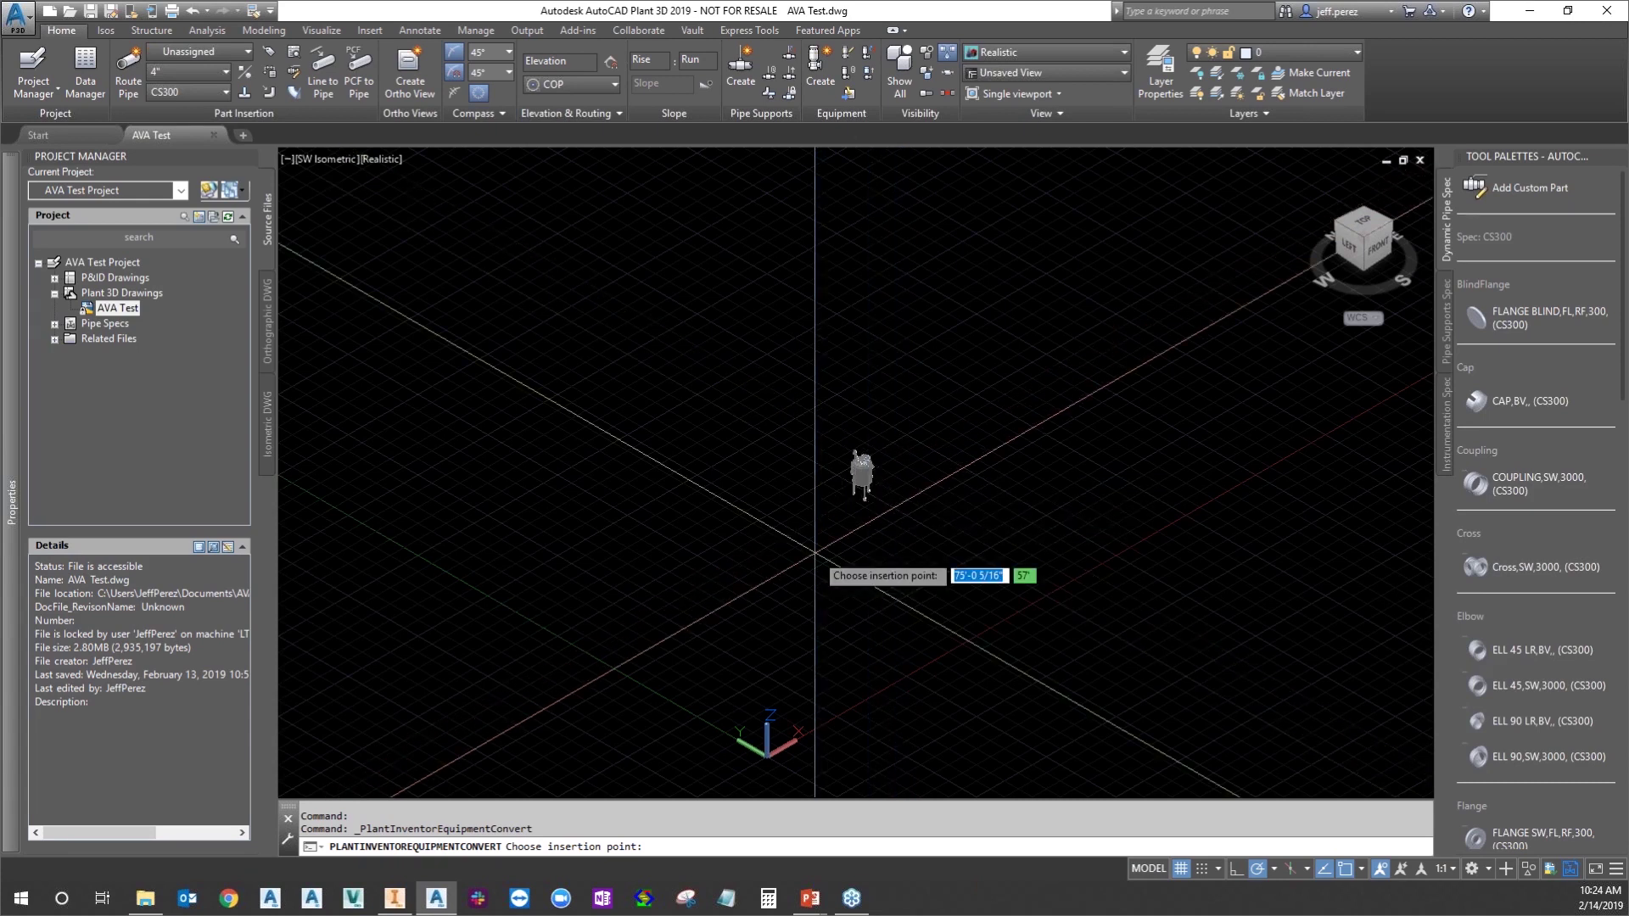
scroll(812, 573, "up", 5)
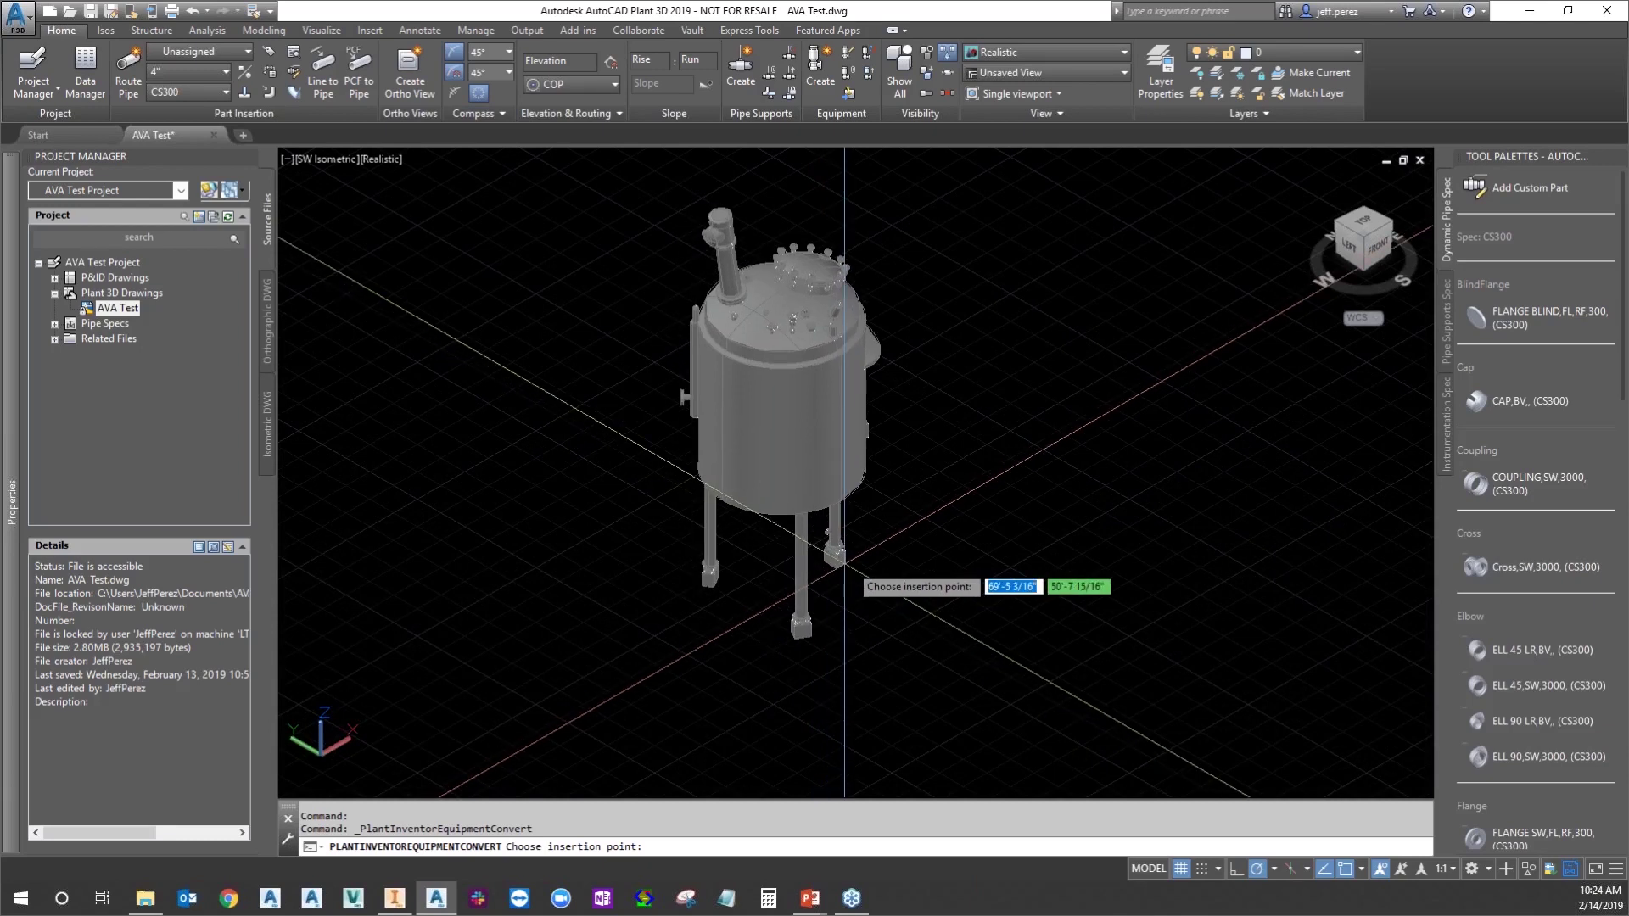
scroll(844, 562, "down", 6)
scroll(876, 443, "down", 3)
type("0")
key("Tab")
type("0")
key("Tab")
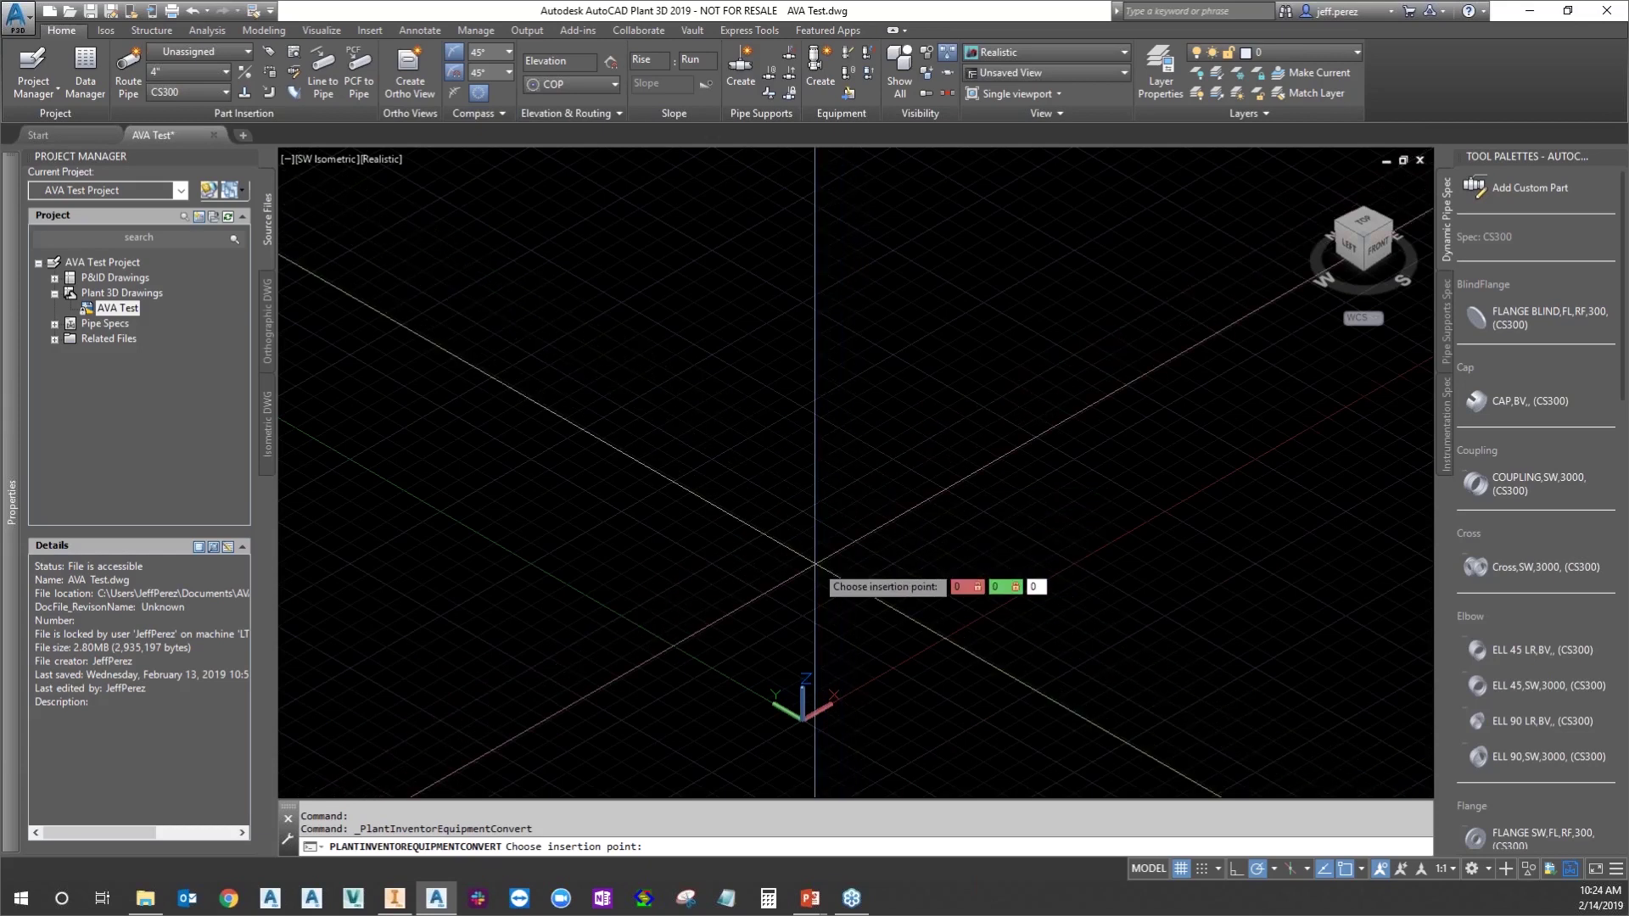
key("Return")
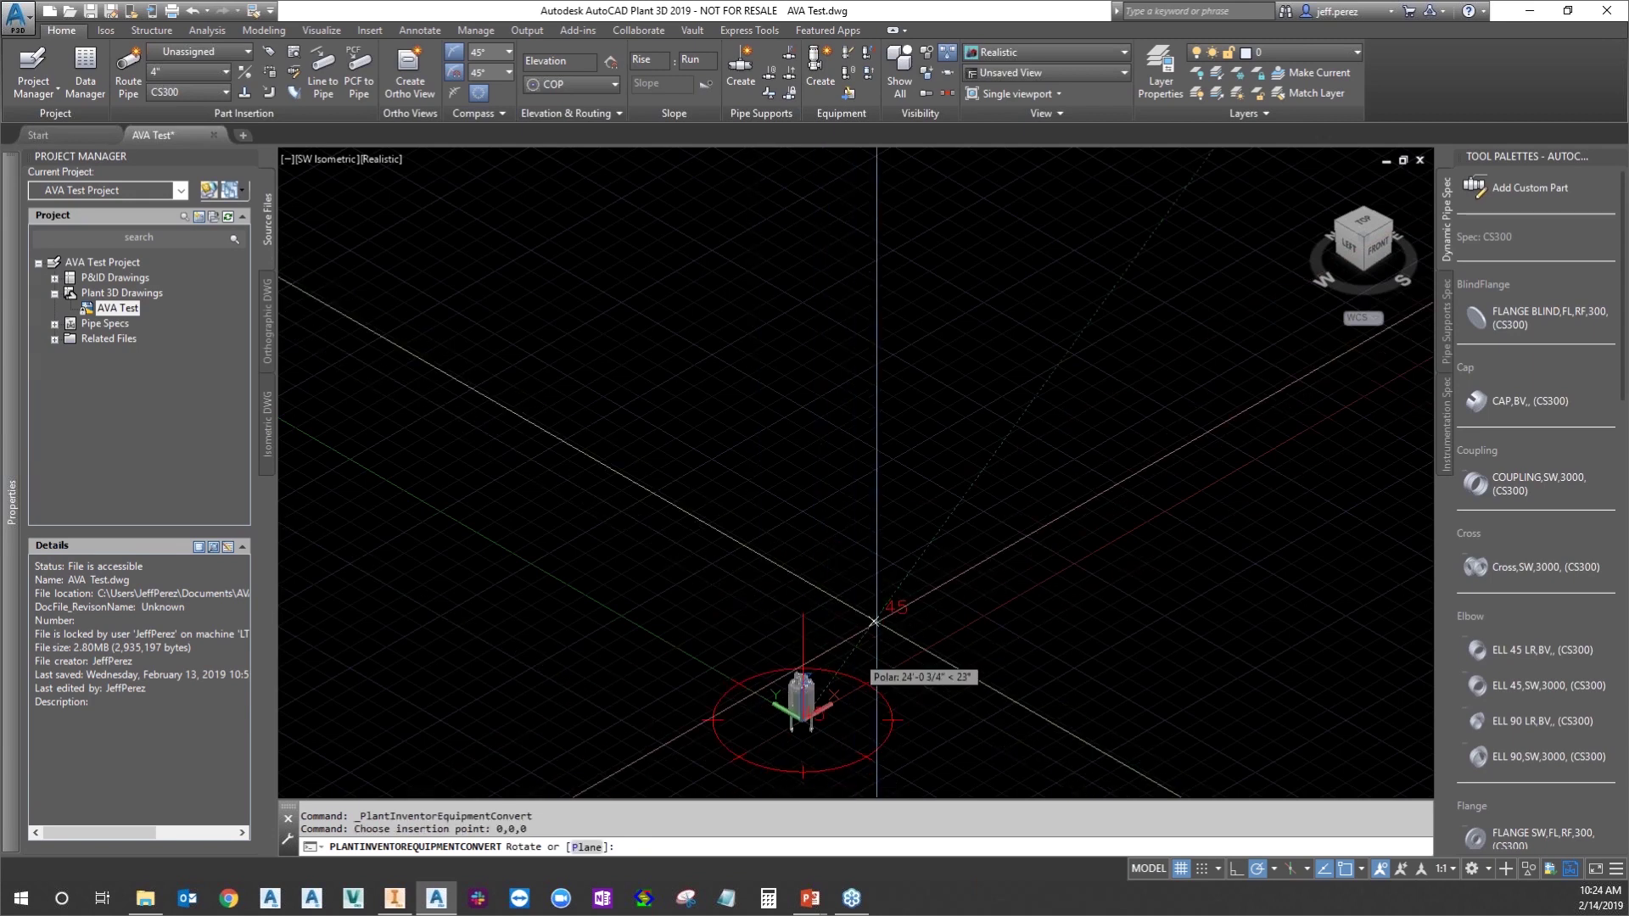
Accept the default rotation and convert the imported model to equipment type Vessel
middle_click_drag(882, 616, 1075, 379)
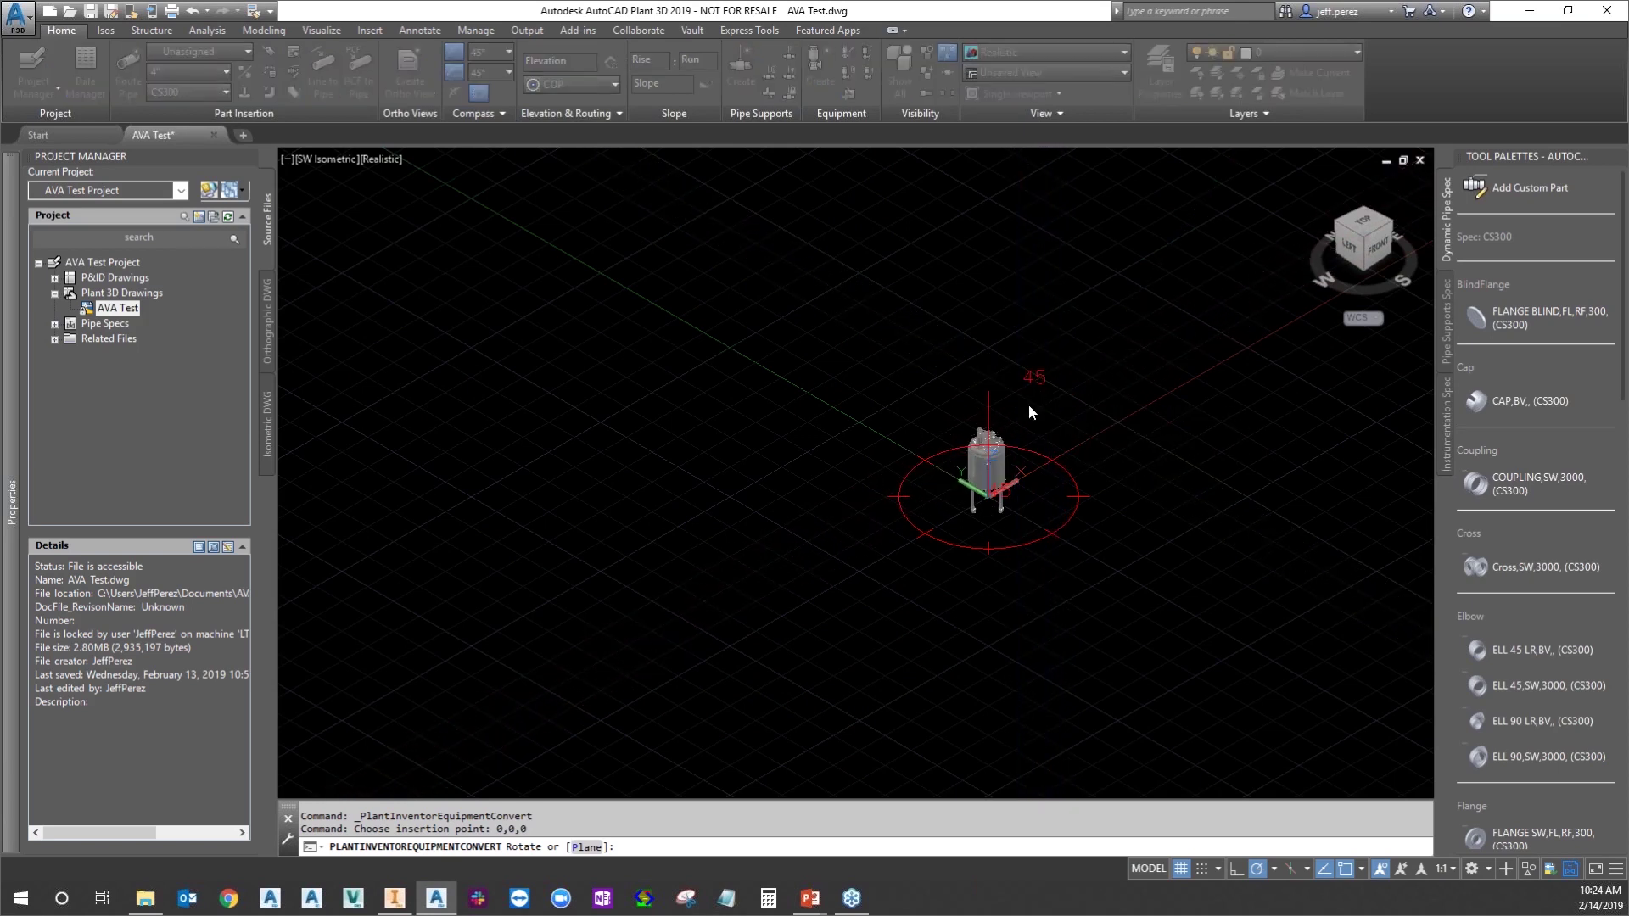
key("Return")
left_click_drag(1251, 272, 615, 225)
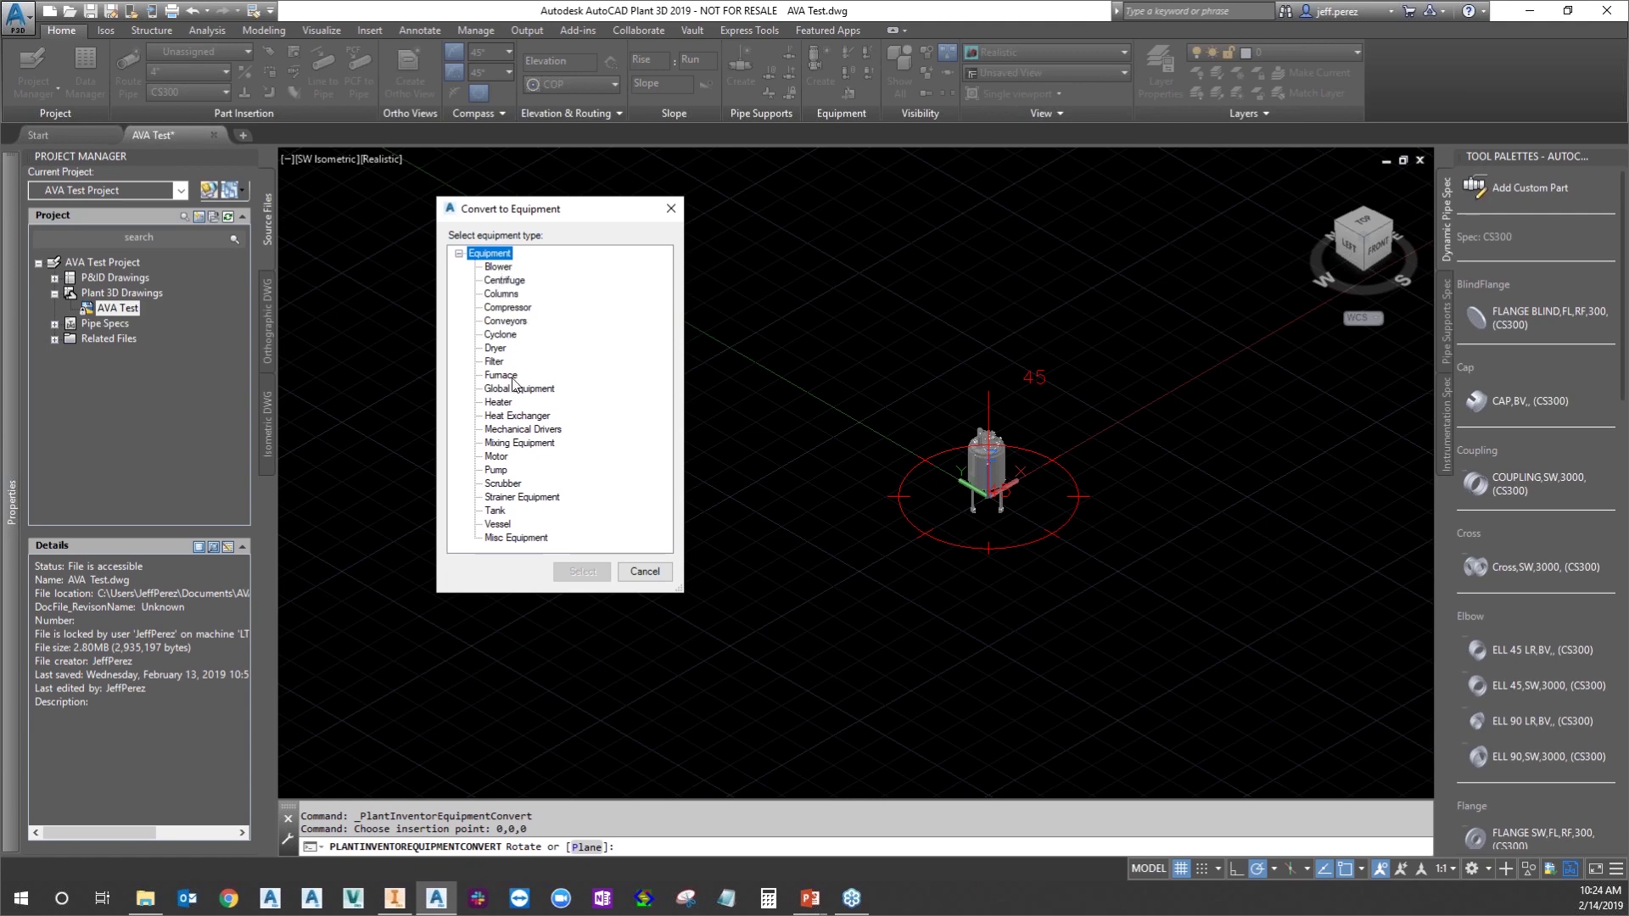
left_click(495, 538)
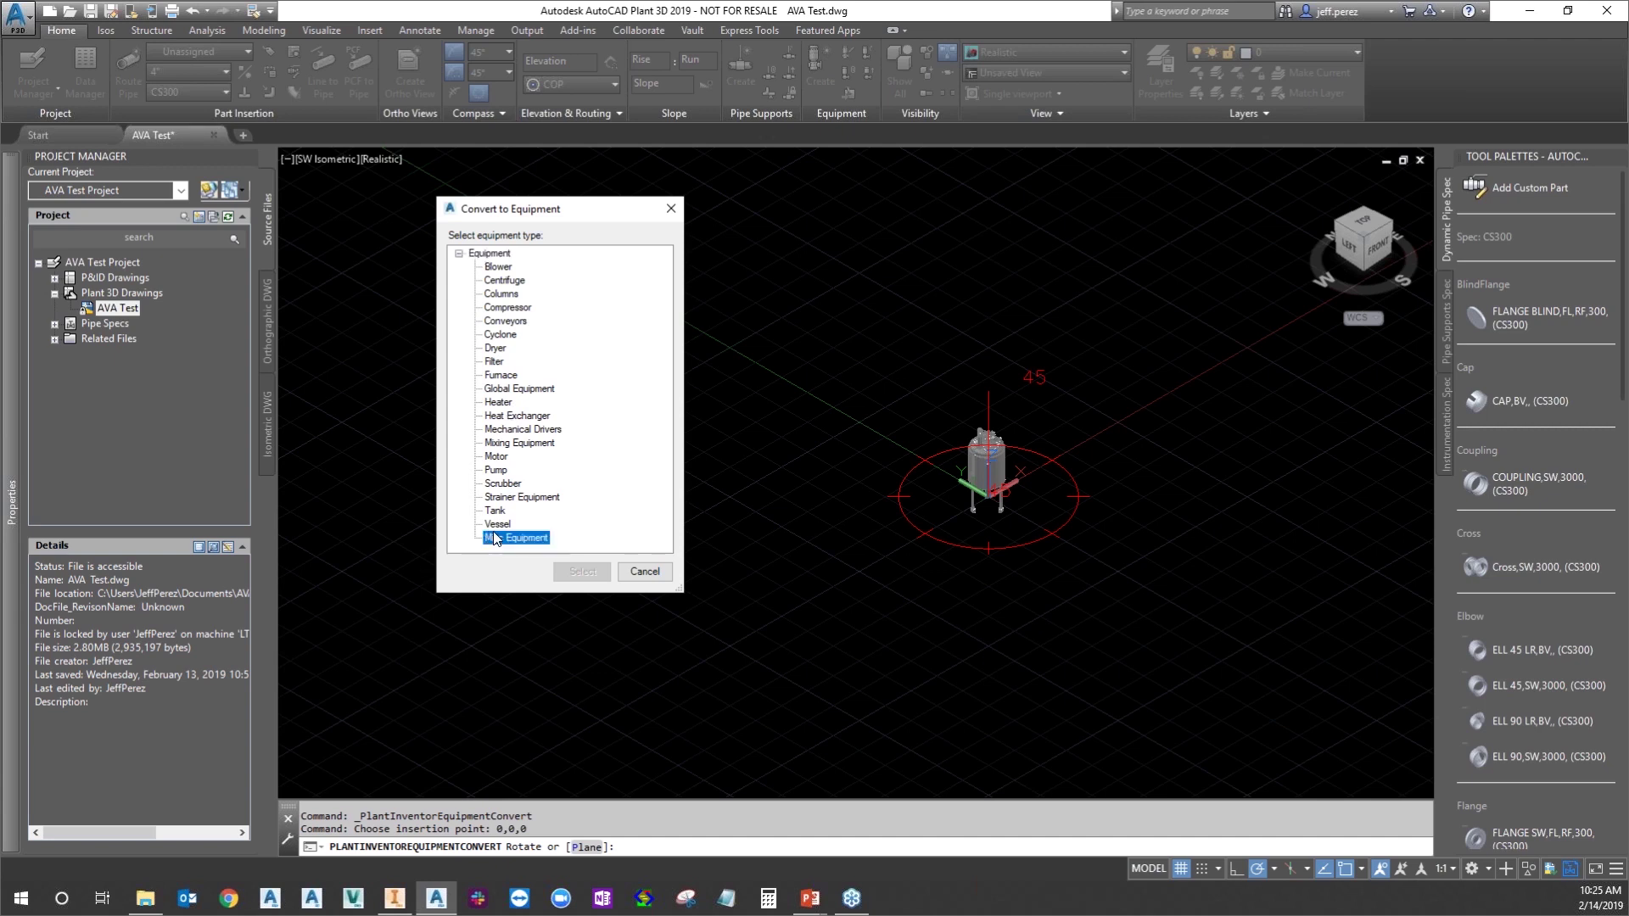
left_click(502, 524)
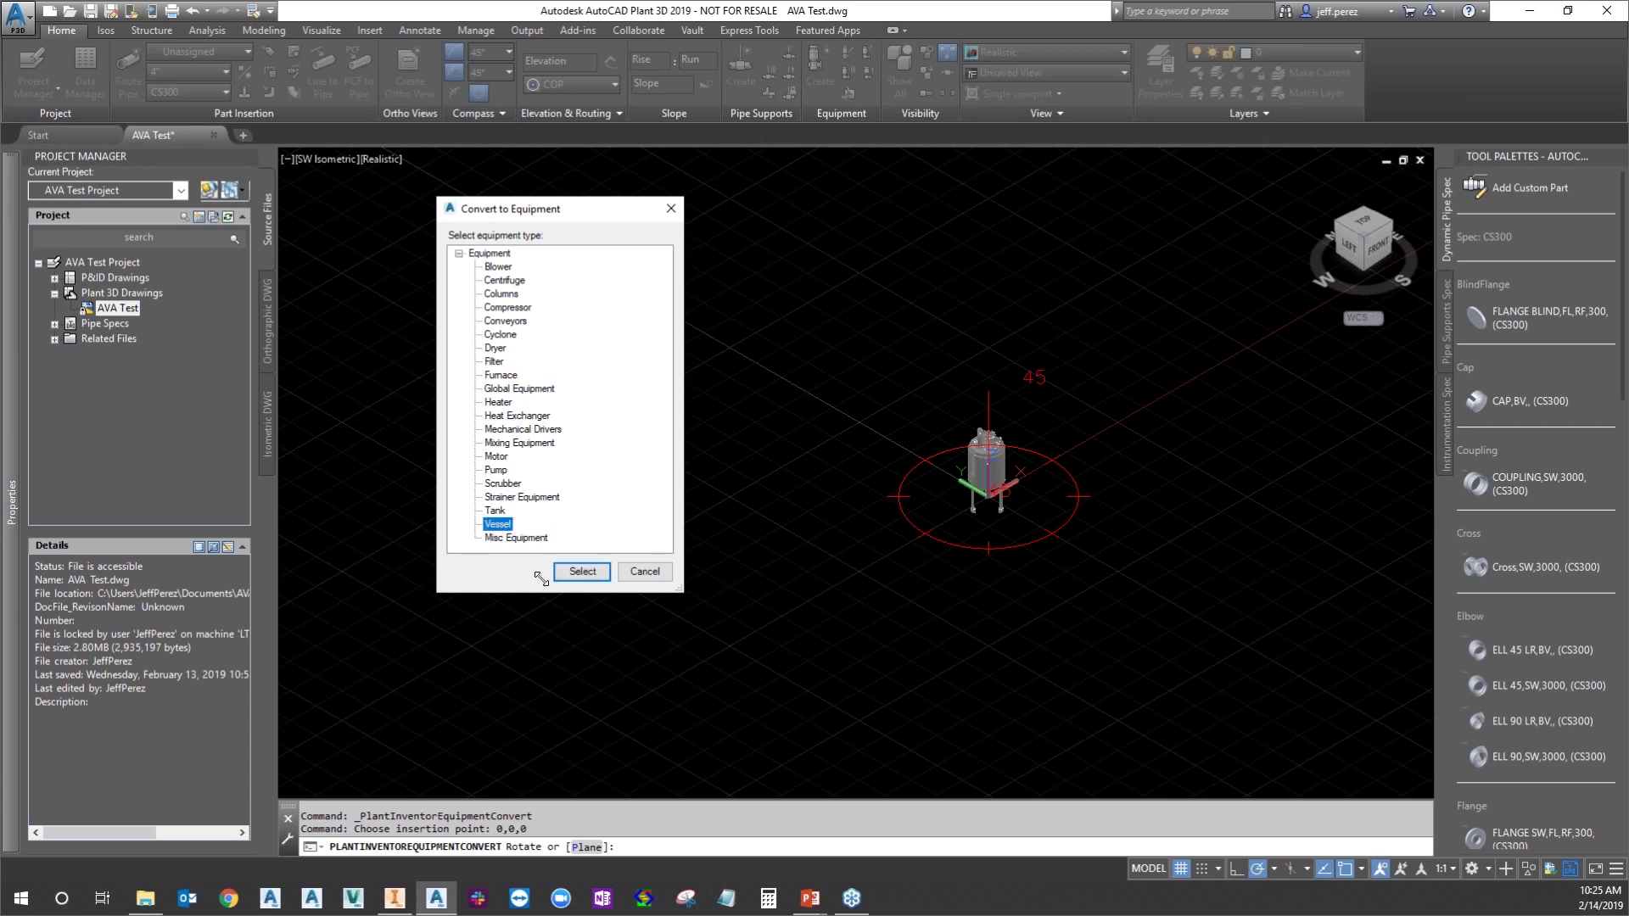
left_click(587, 583)
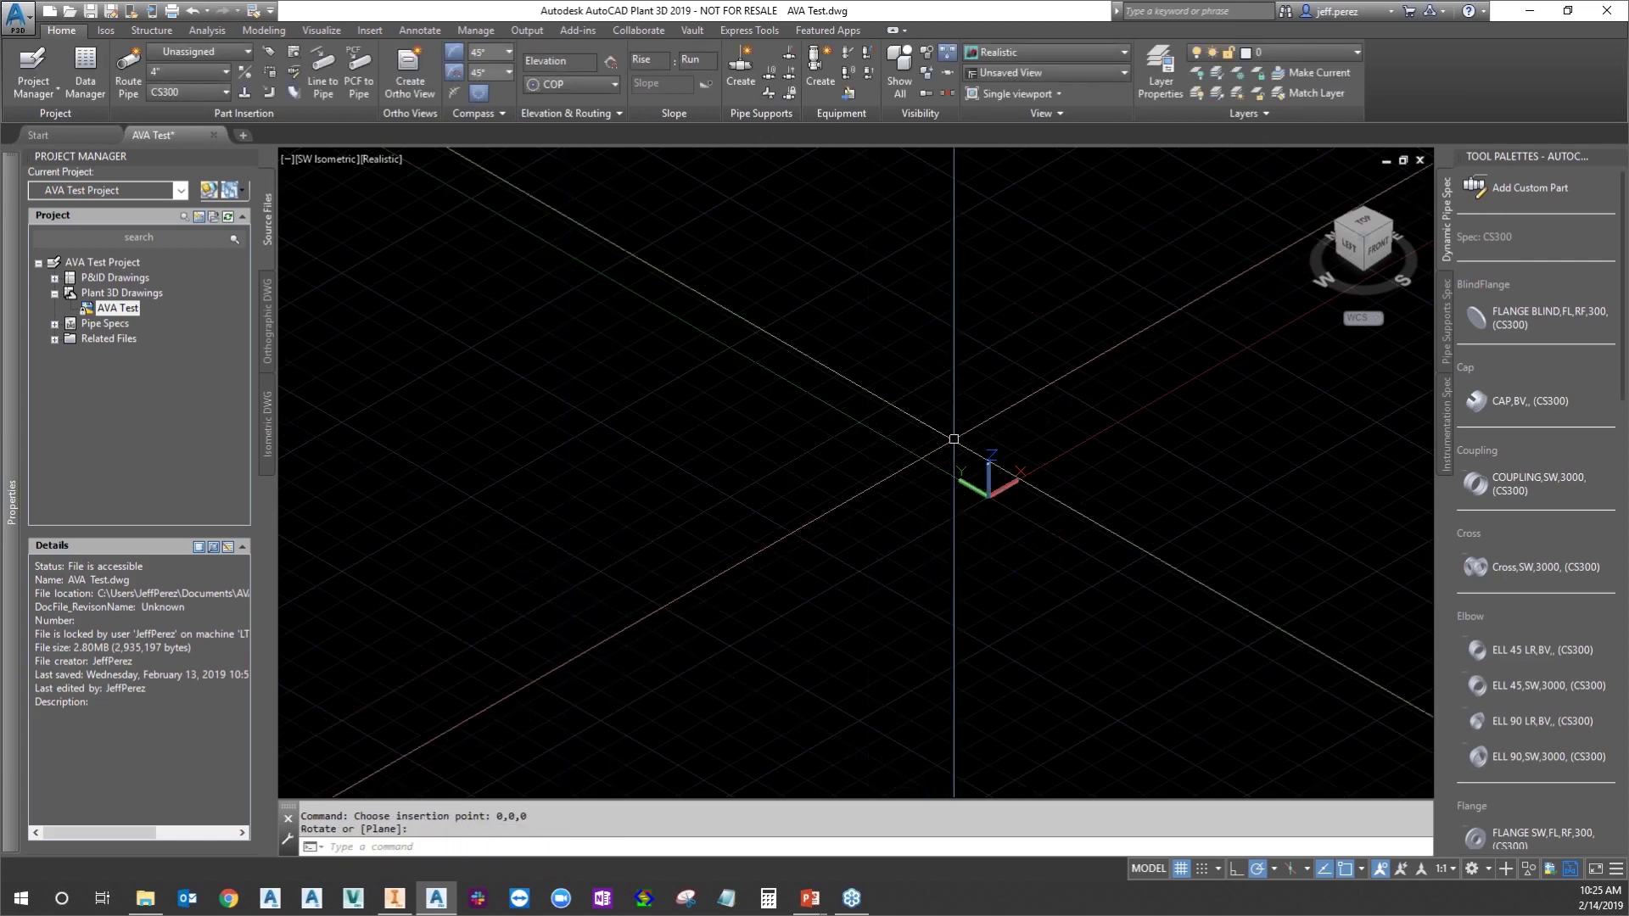
key("Return")
Open nozzle N-1 beneath the vessel for editing and review its type and location options
scroll(953, 438, "up", 4)
middle_click_drag(1081, 540, 923, 445)
scroll(865, 551, "up", 3)
key("Escape")
scroll(838, 398, "up", 2)
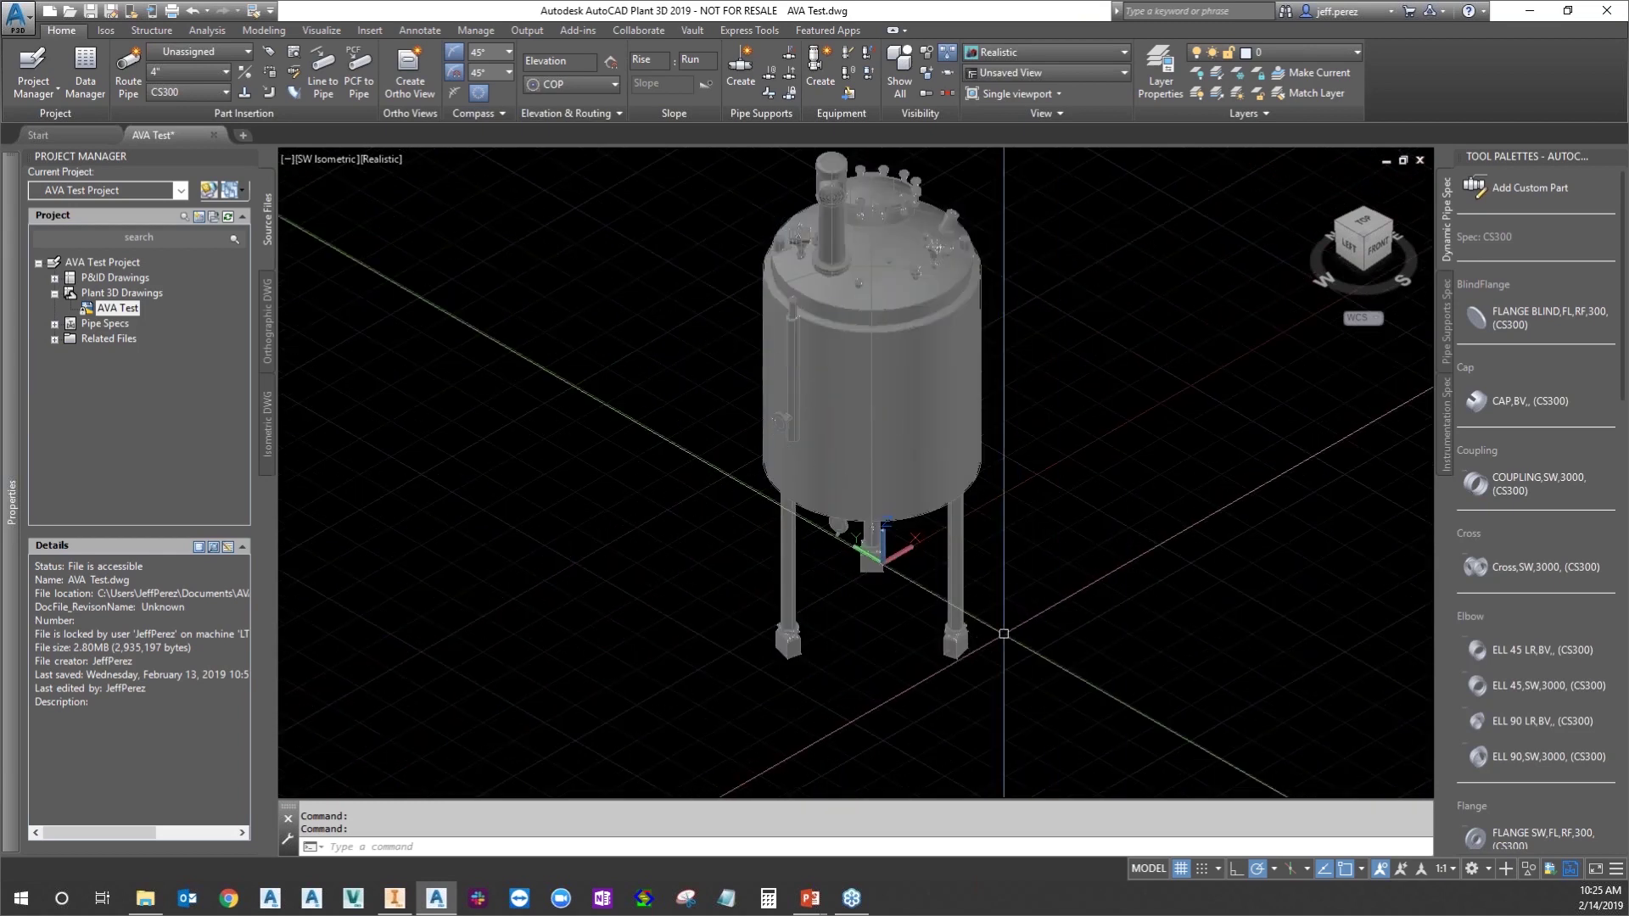
scroll(835, 518, "up", 3)
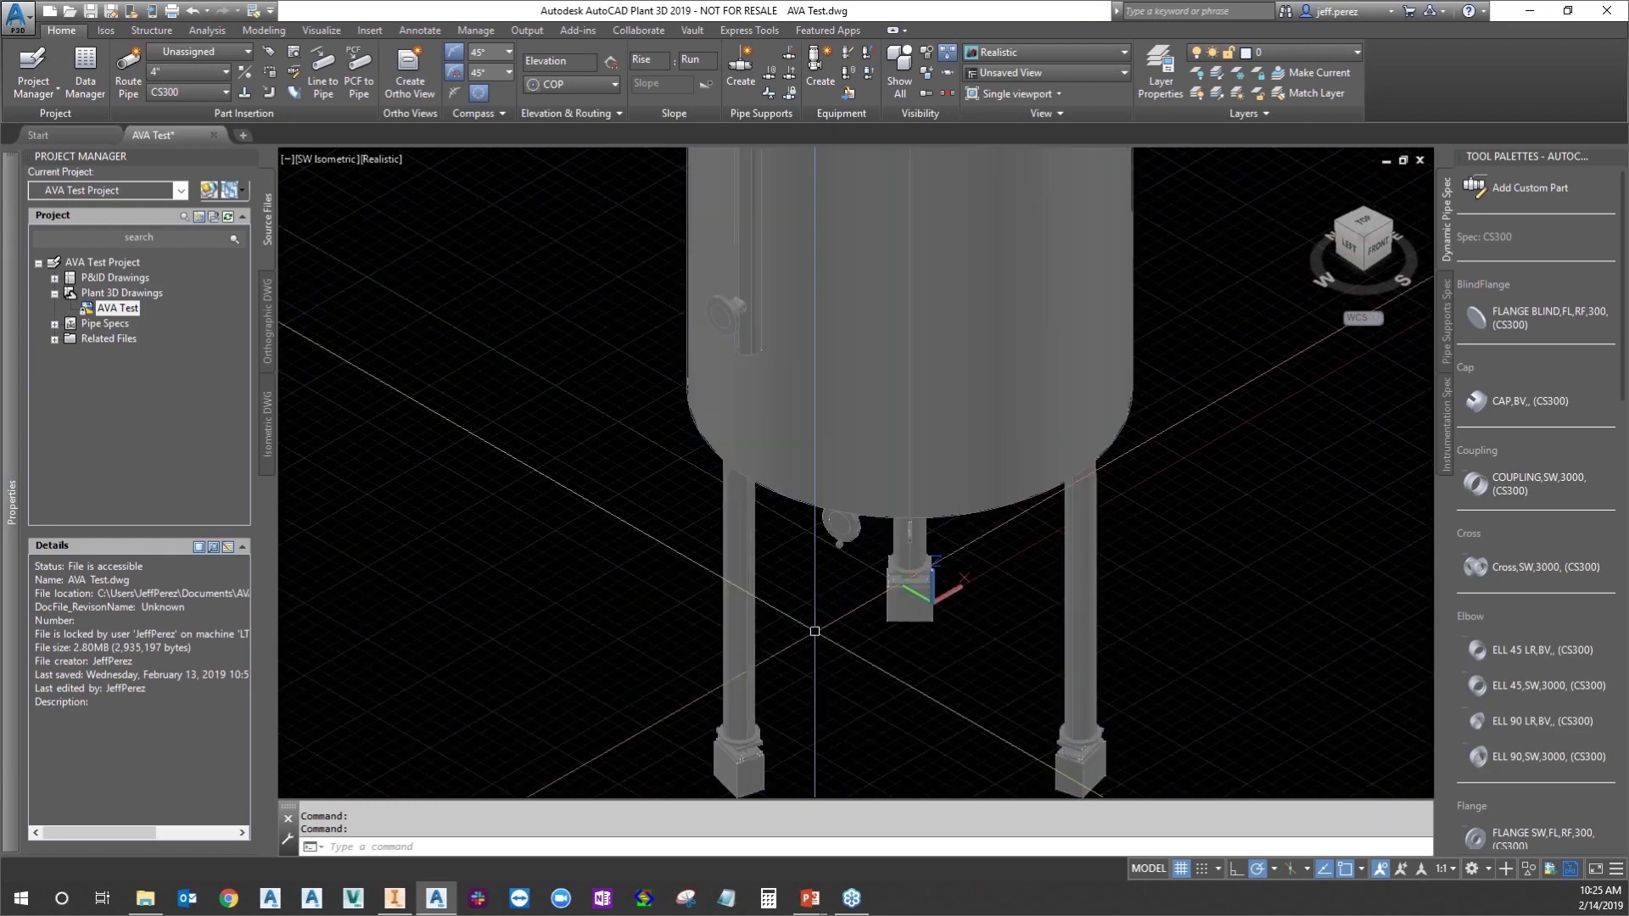
scroll(830, 598, "up", 3)
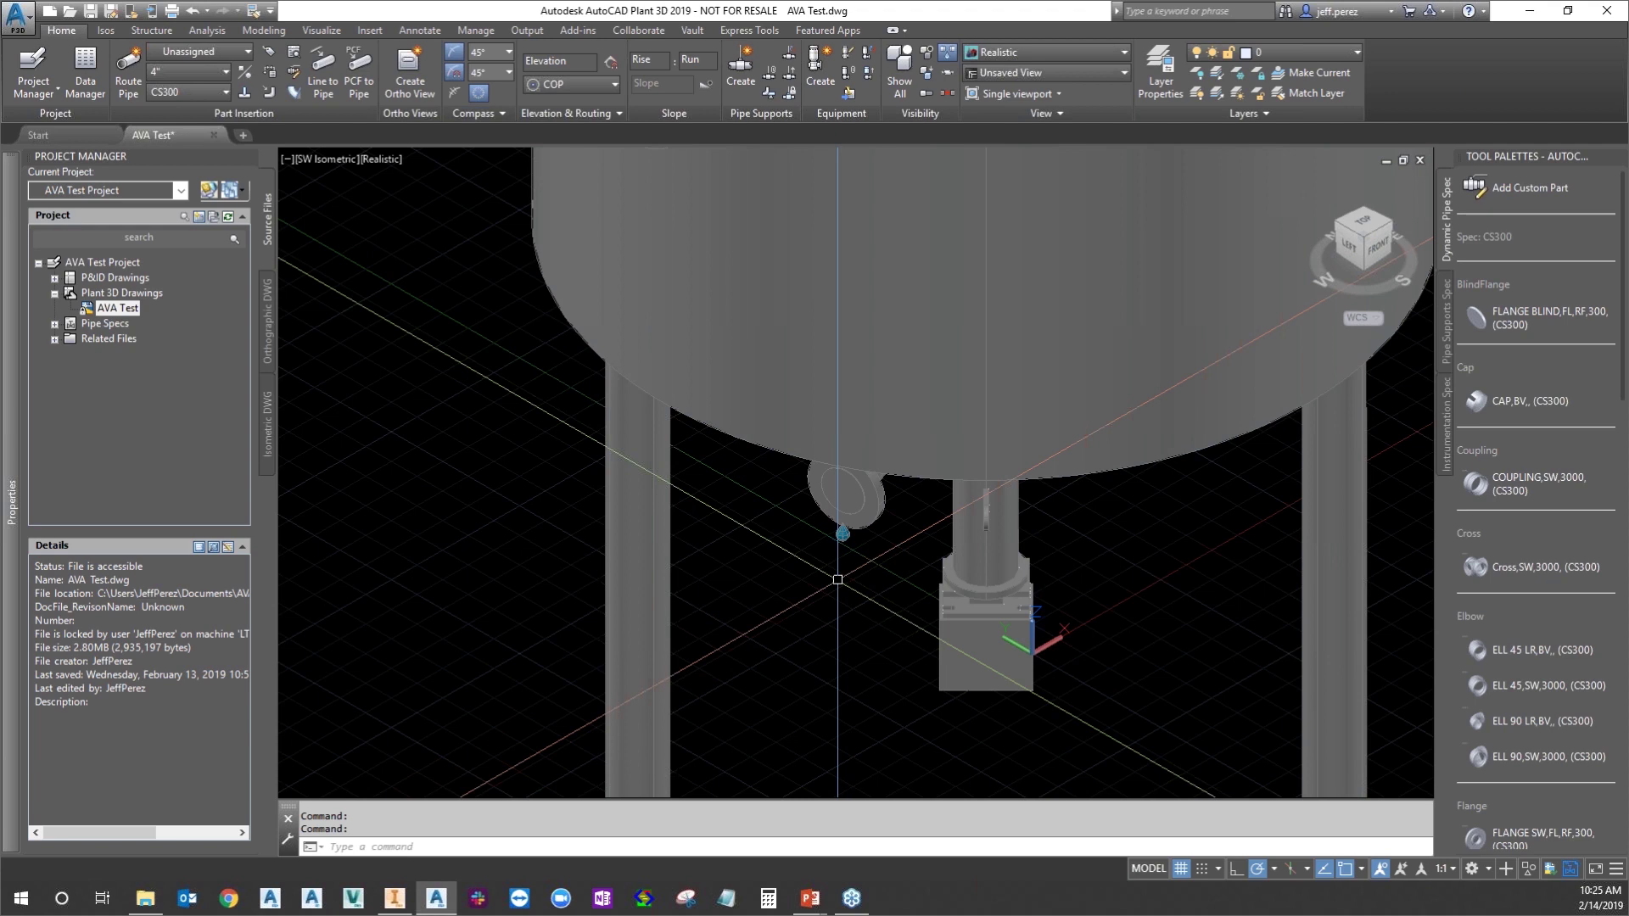
left_click(859, 517)
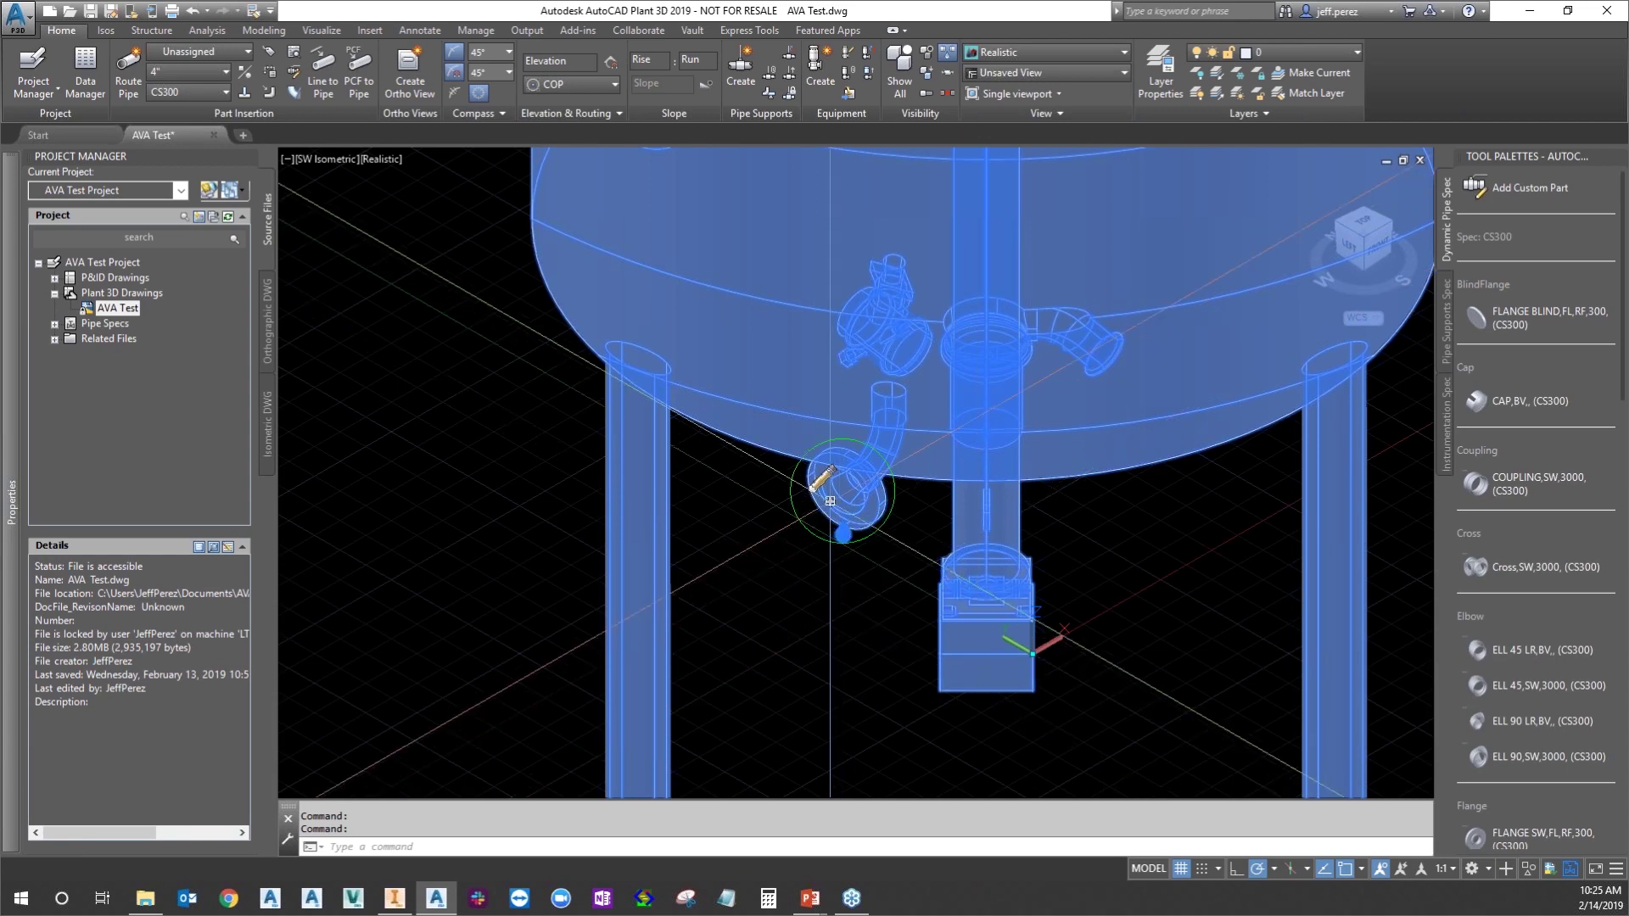
left_click(820, 480)
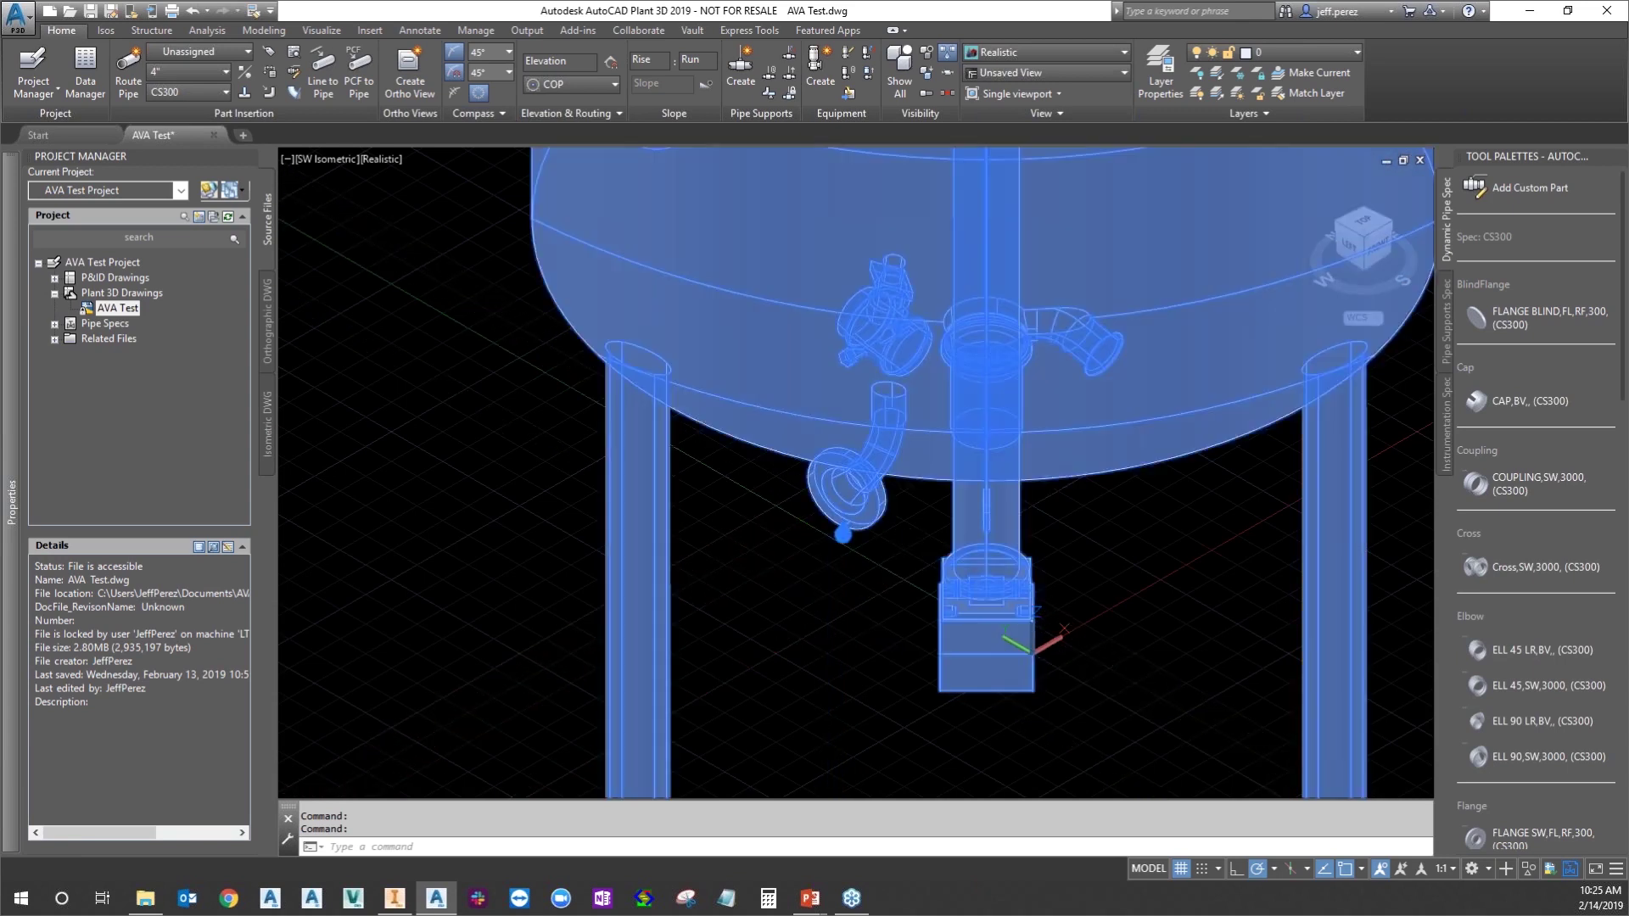
left_click(1556, 398)
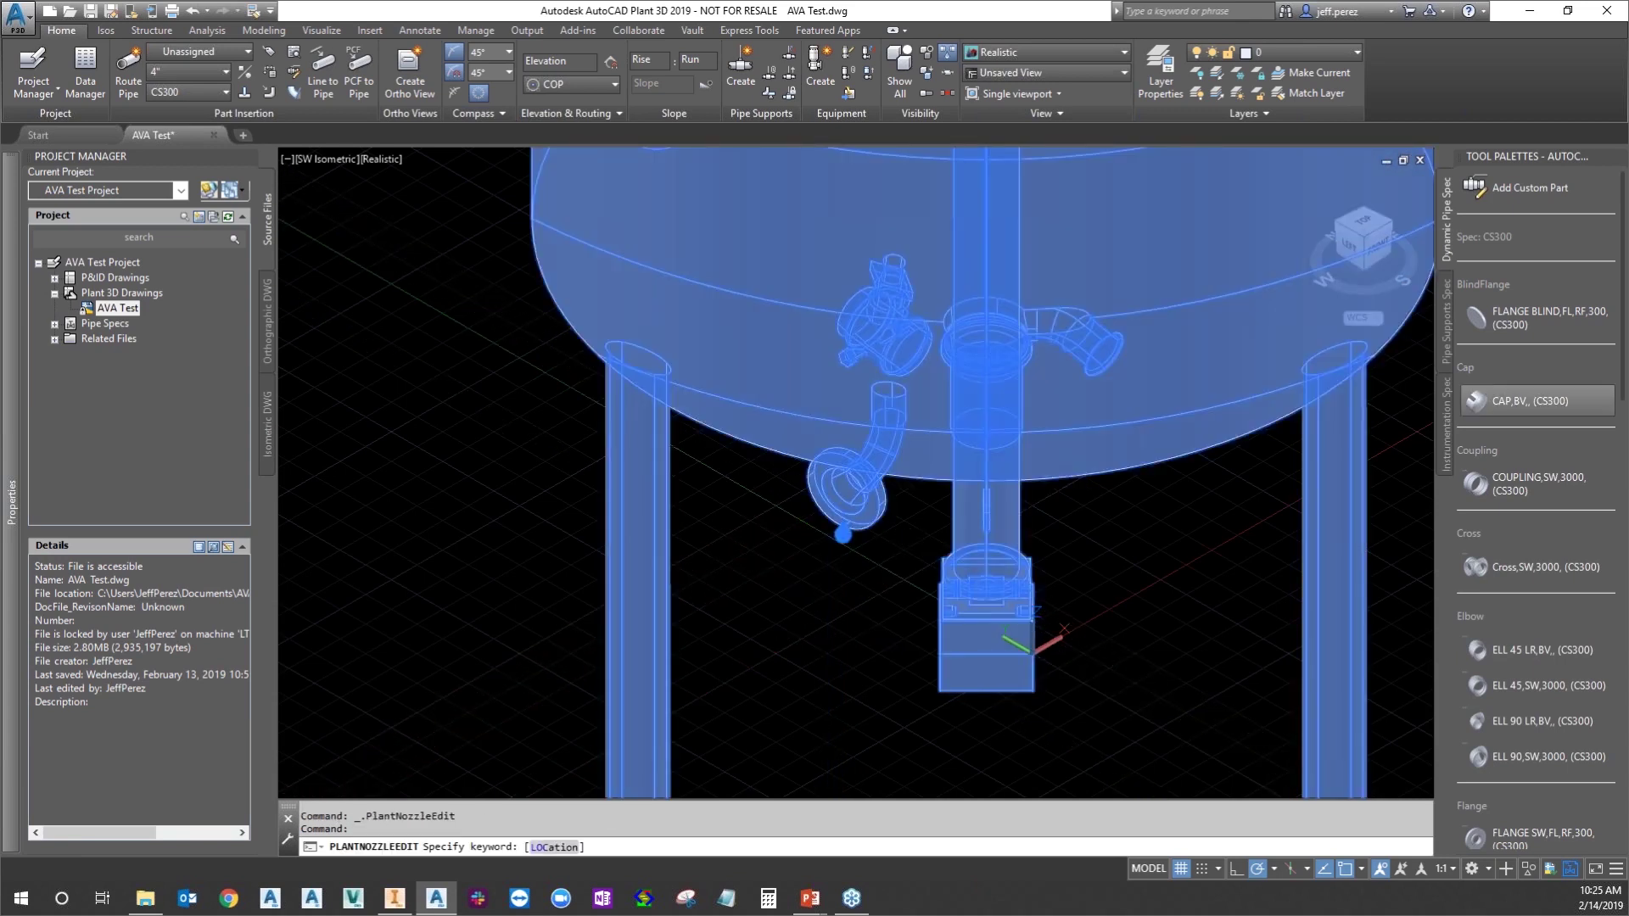
left_click_drag(1455, 246, 676, 273)
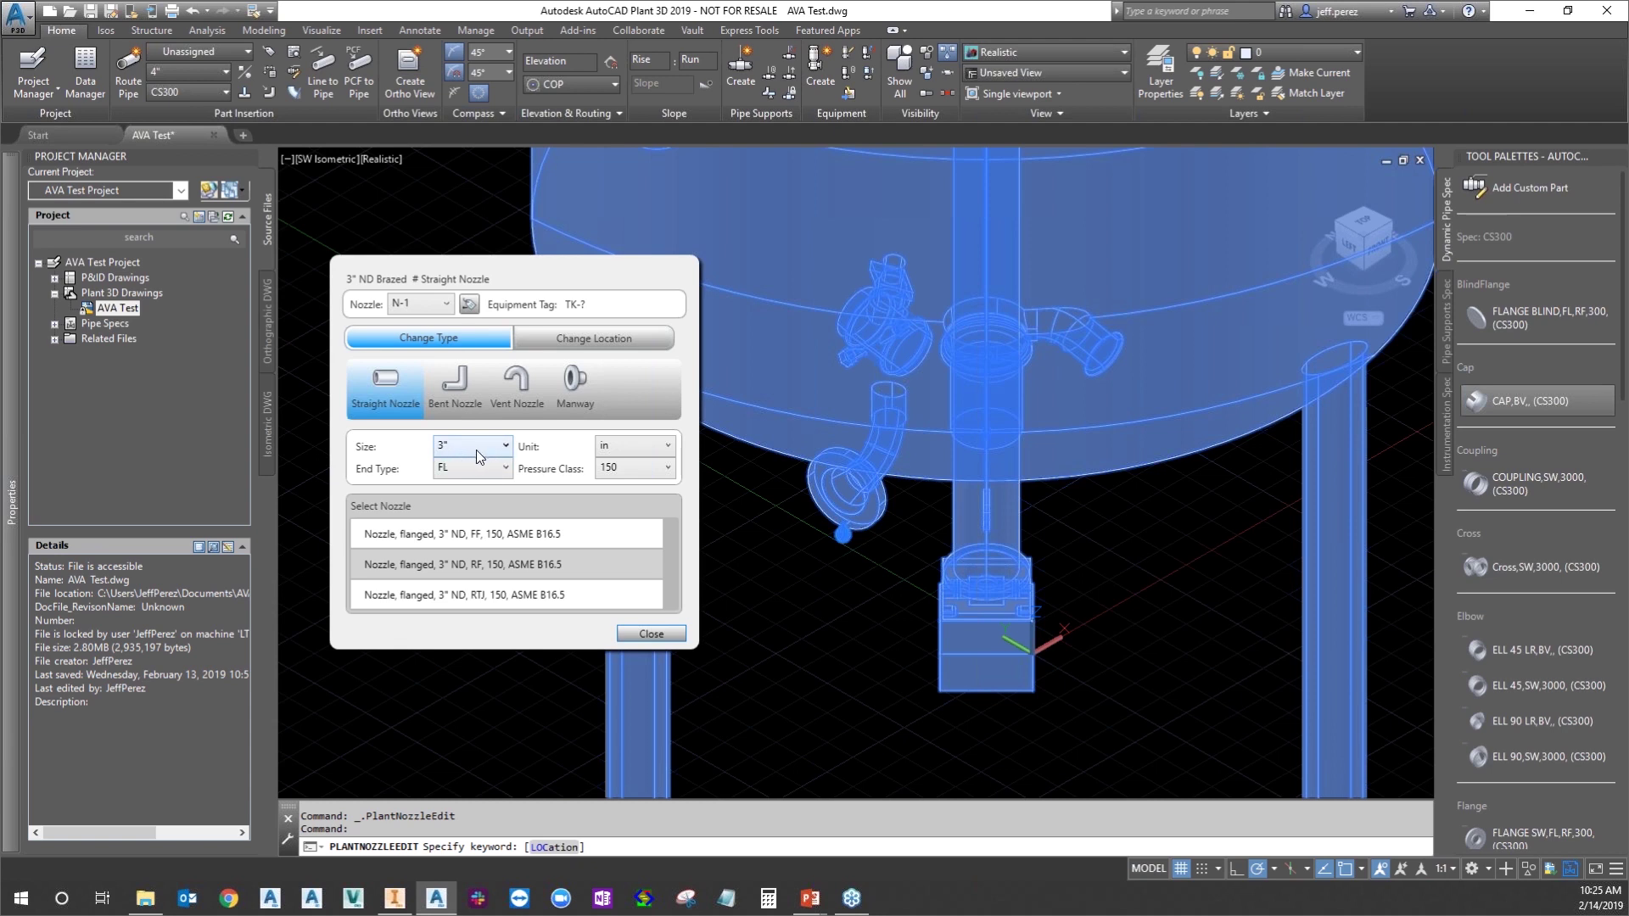
left_click(580, 338)
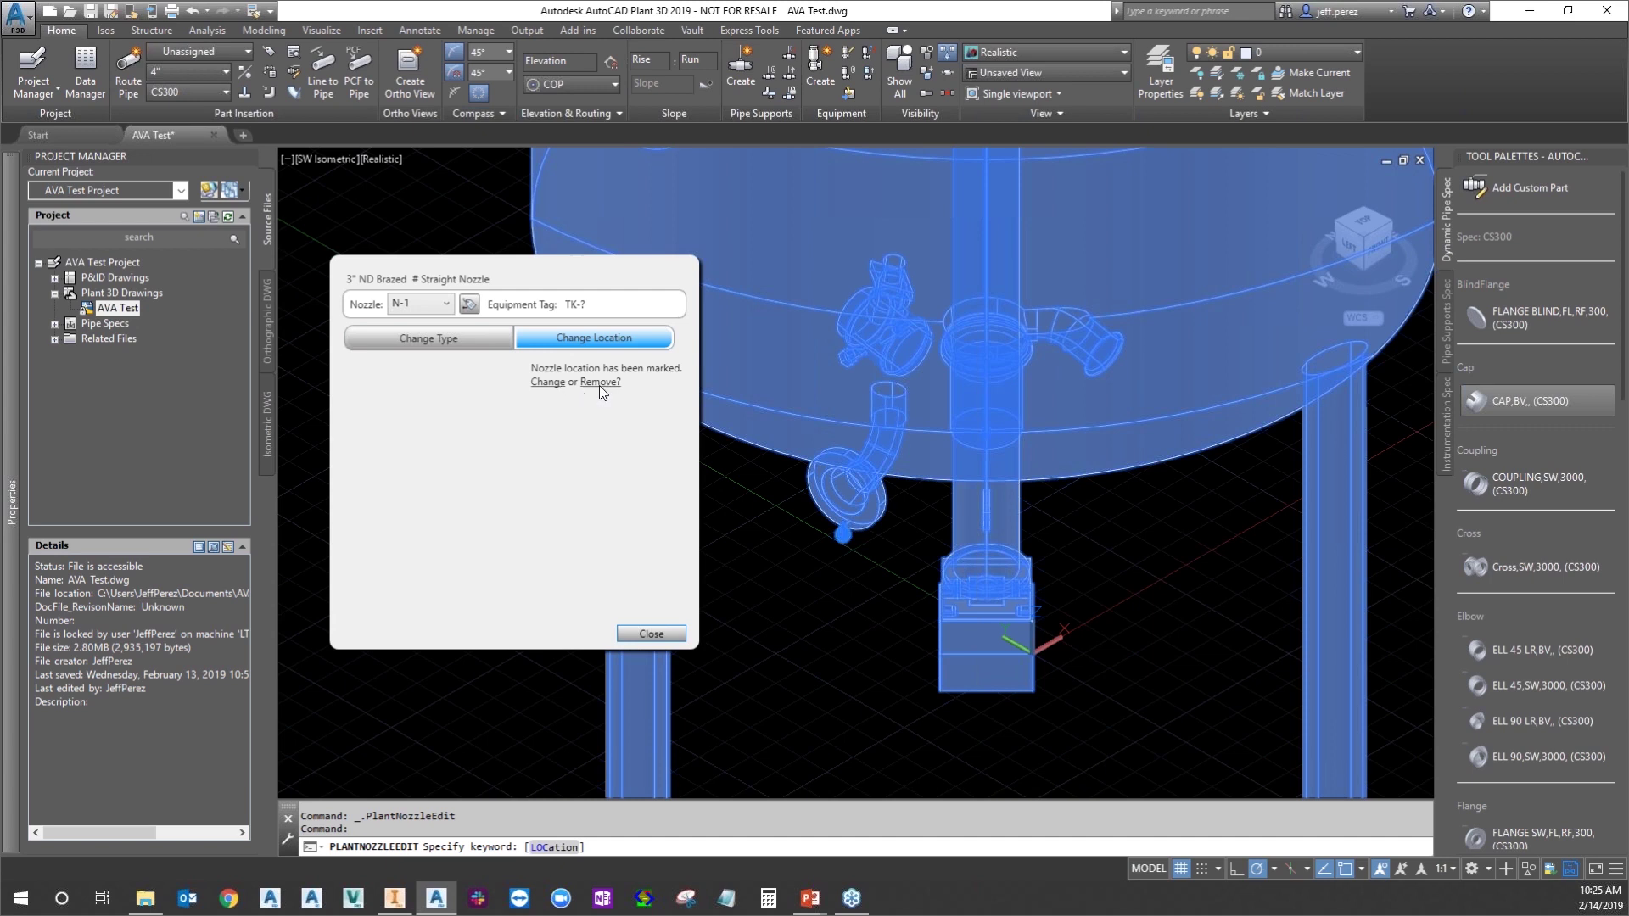
left_click(458, 337)
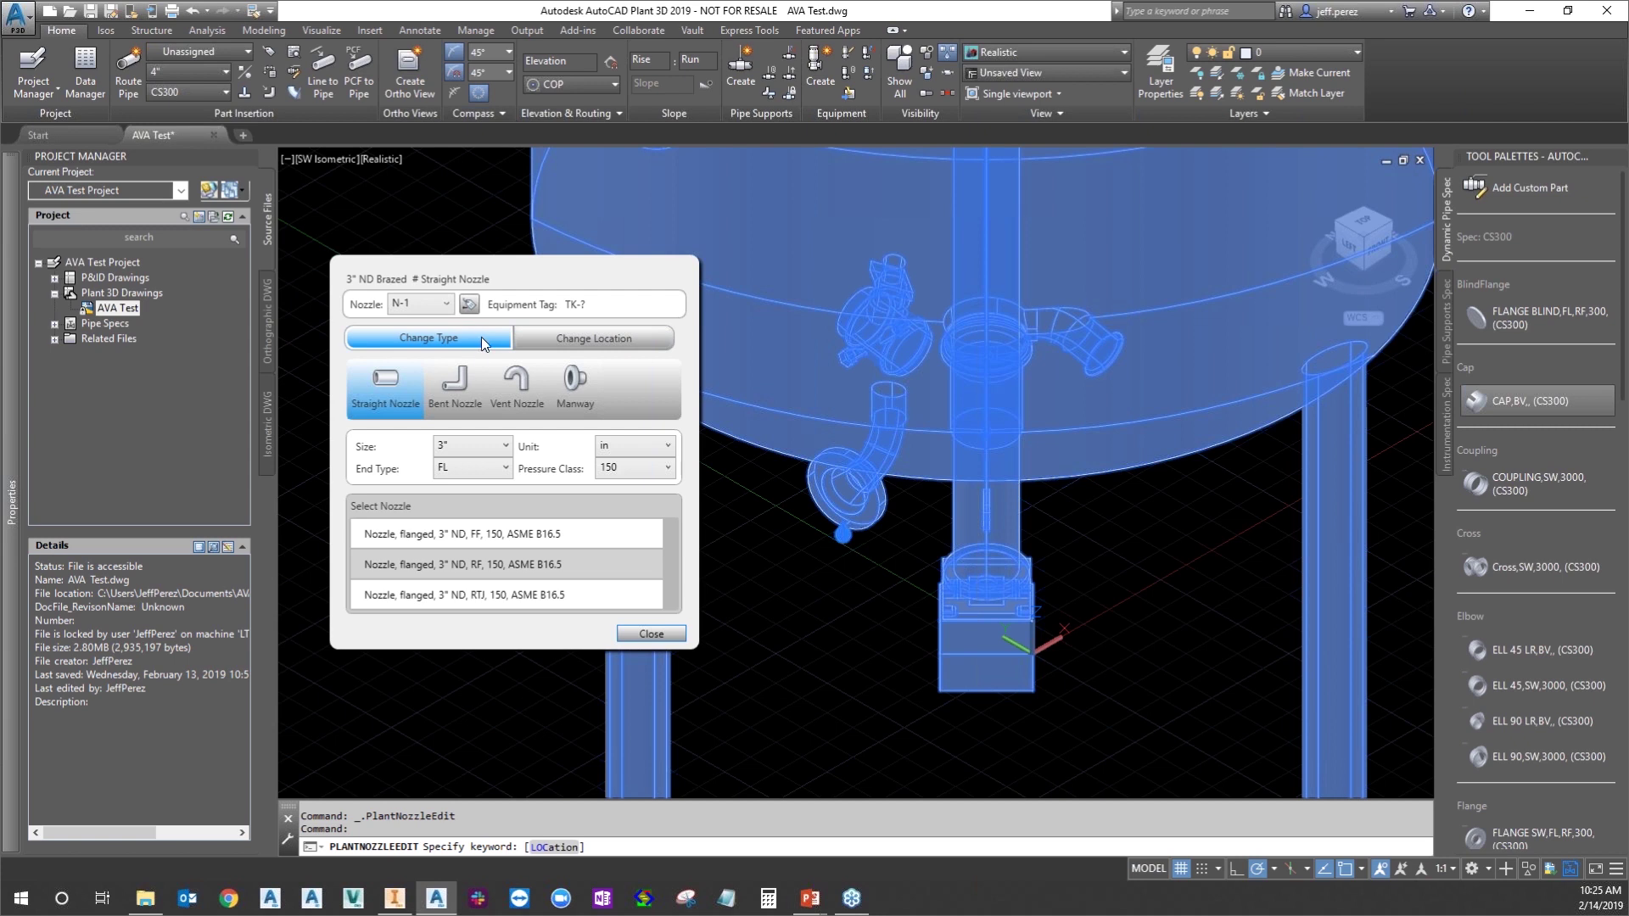
Set nozzle N-1 to size 4" and pressure class 300, assign "Nozzle, flanged, 4" ND, RF, 300, ASME B16.5", and close the nozzle editor
left_click(487, 449)
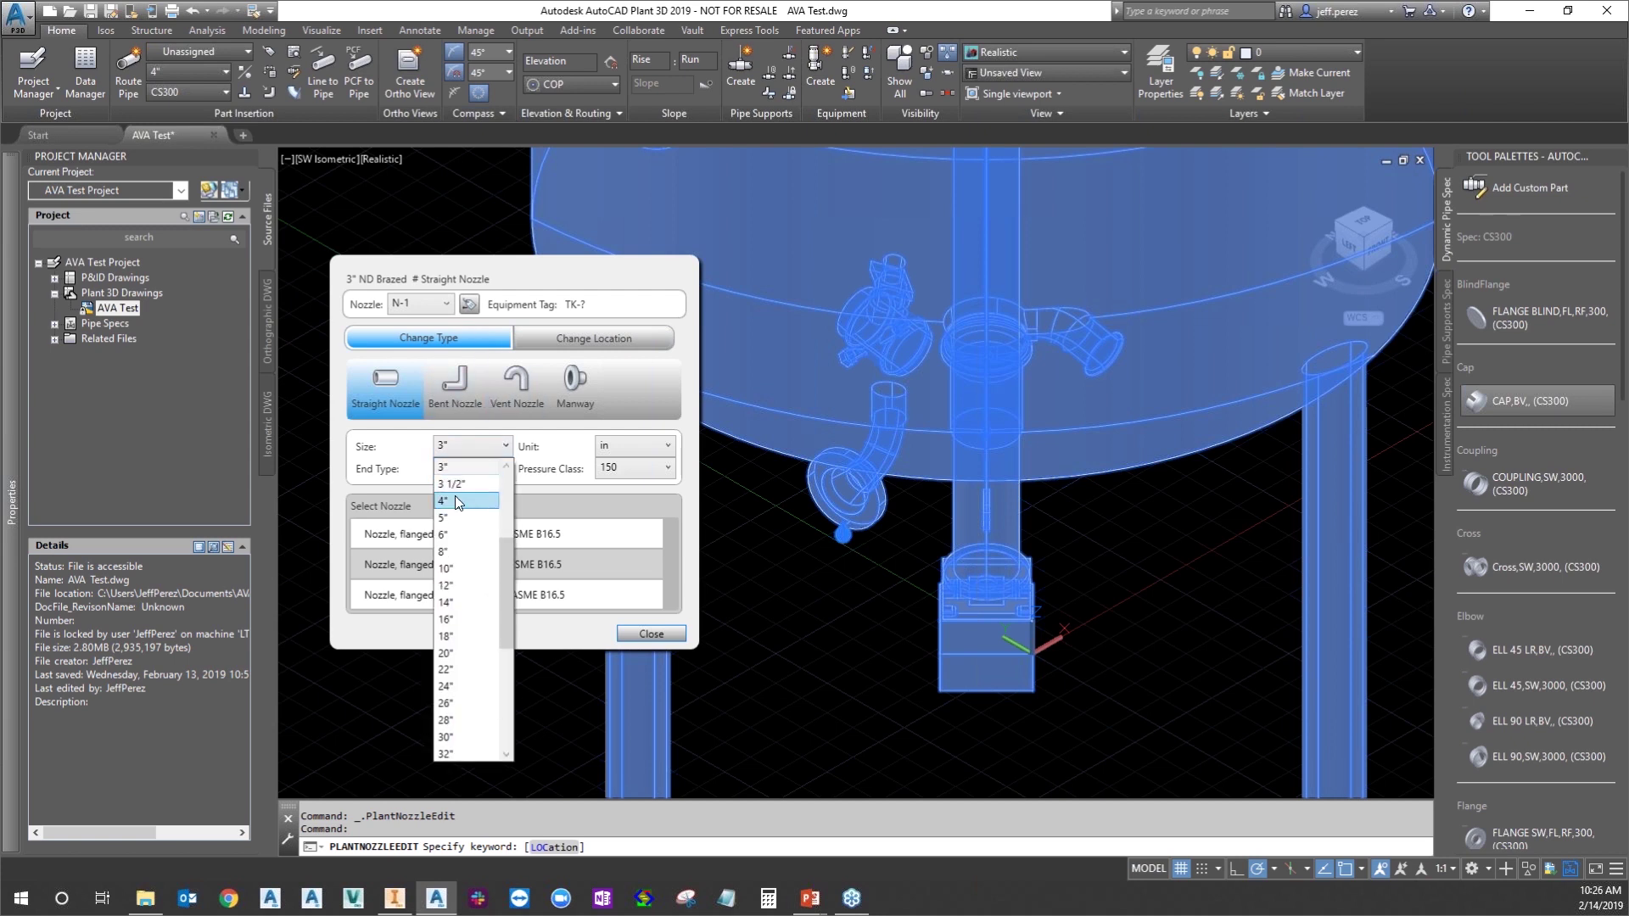
left_click(455, 495)
left_click(620, 468)
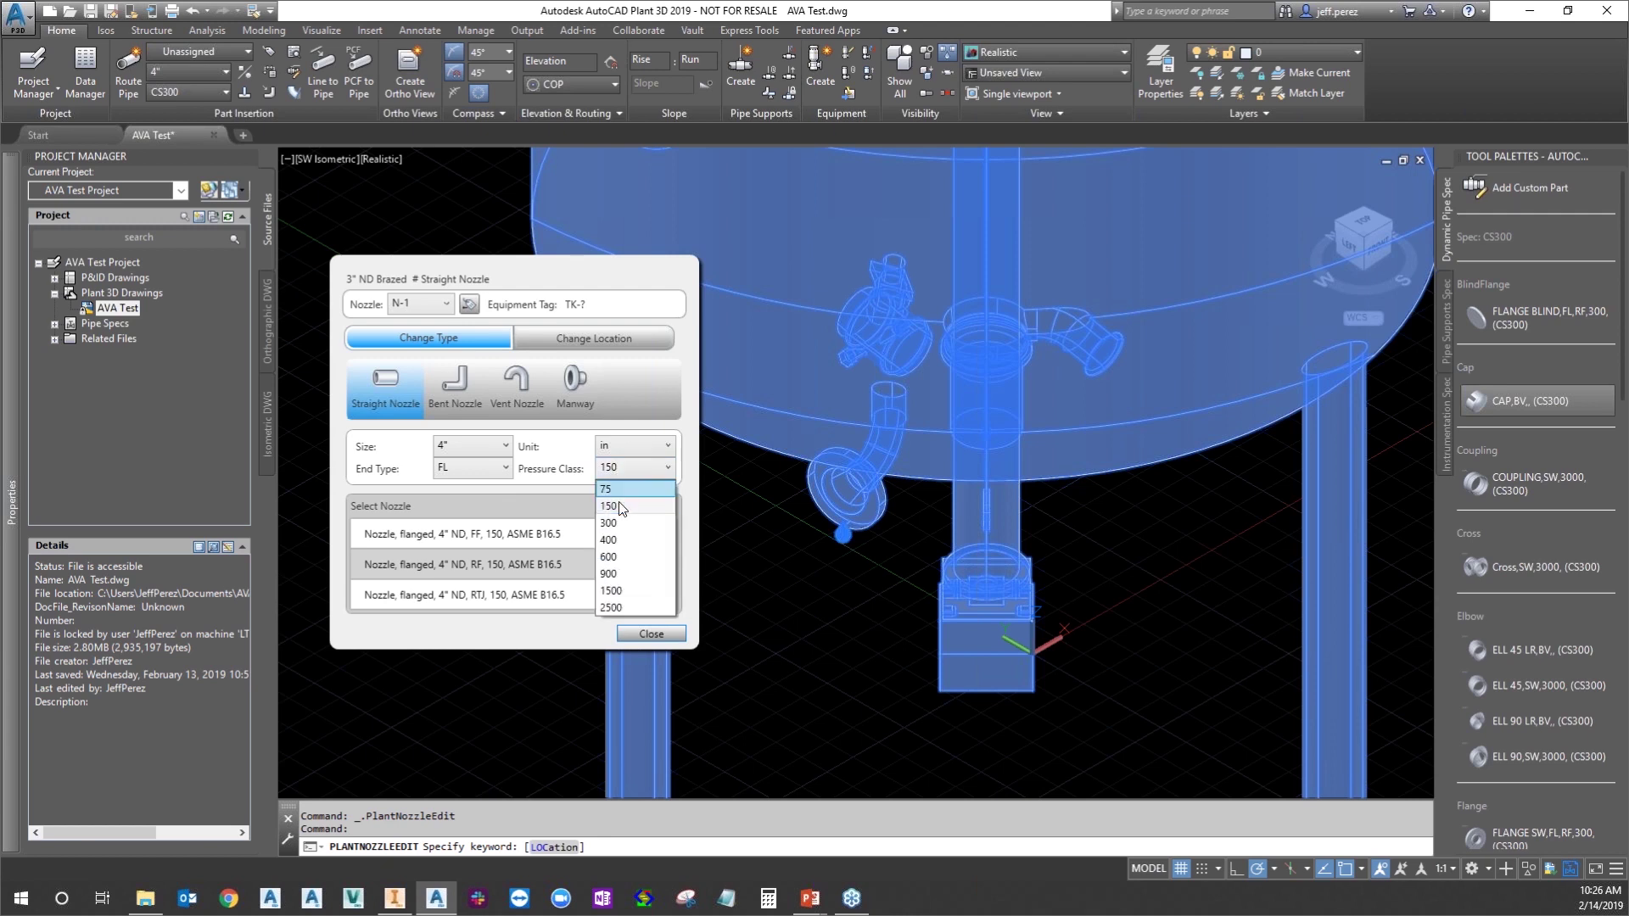
left_click(616, 523)
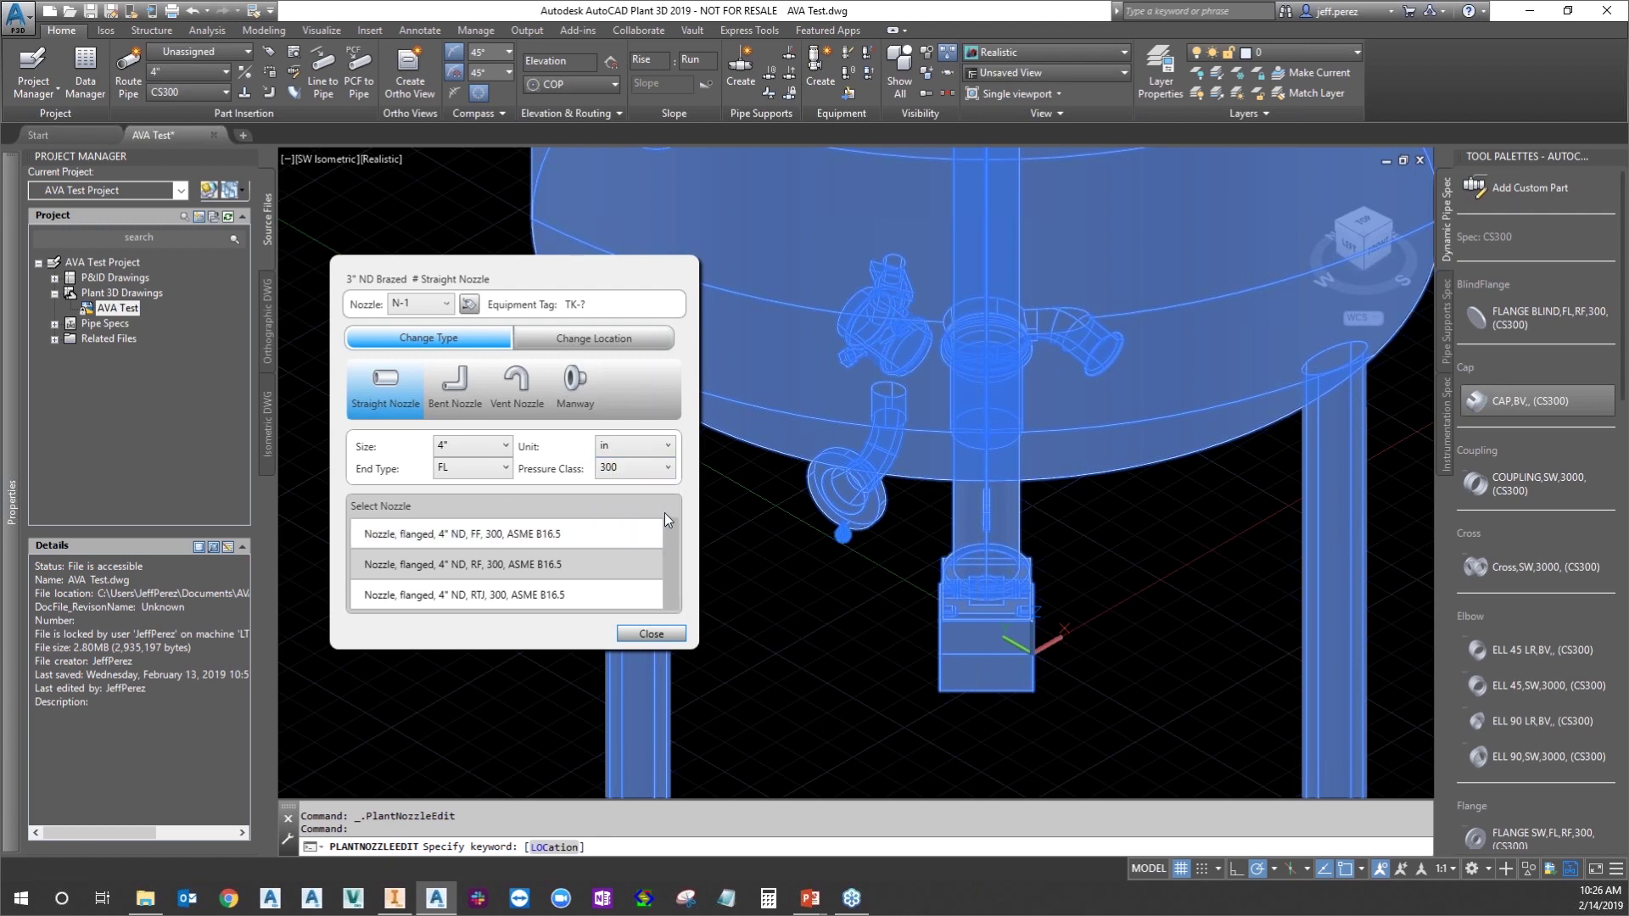
left_click(531, 551)
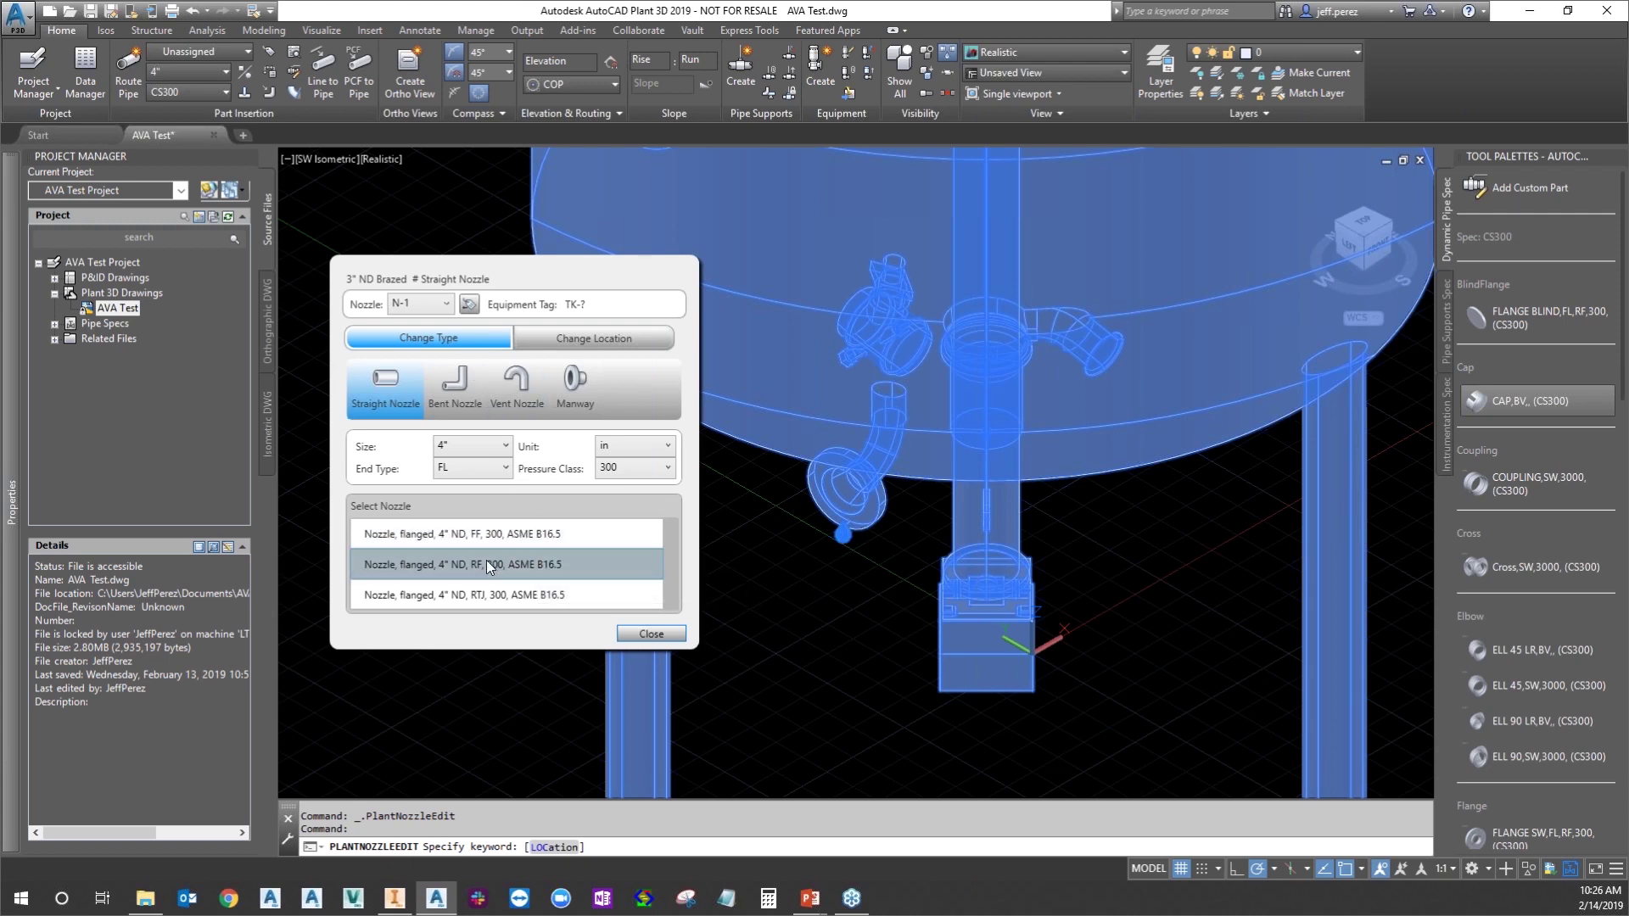
left_click(528, 531)
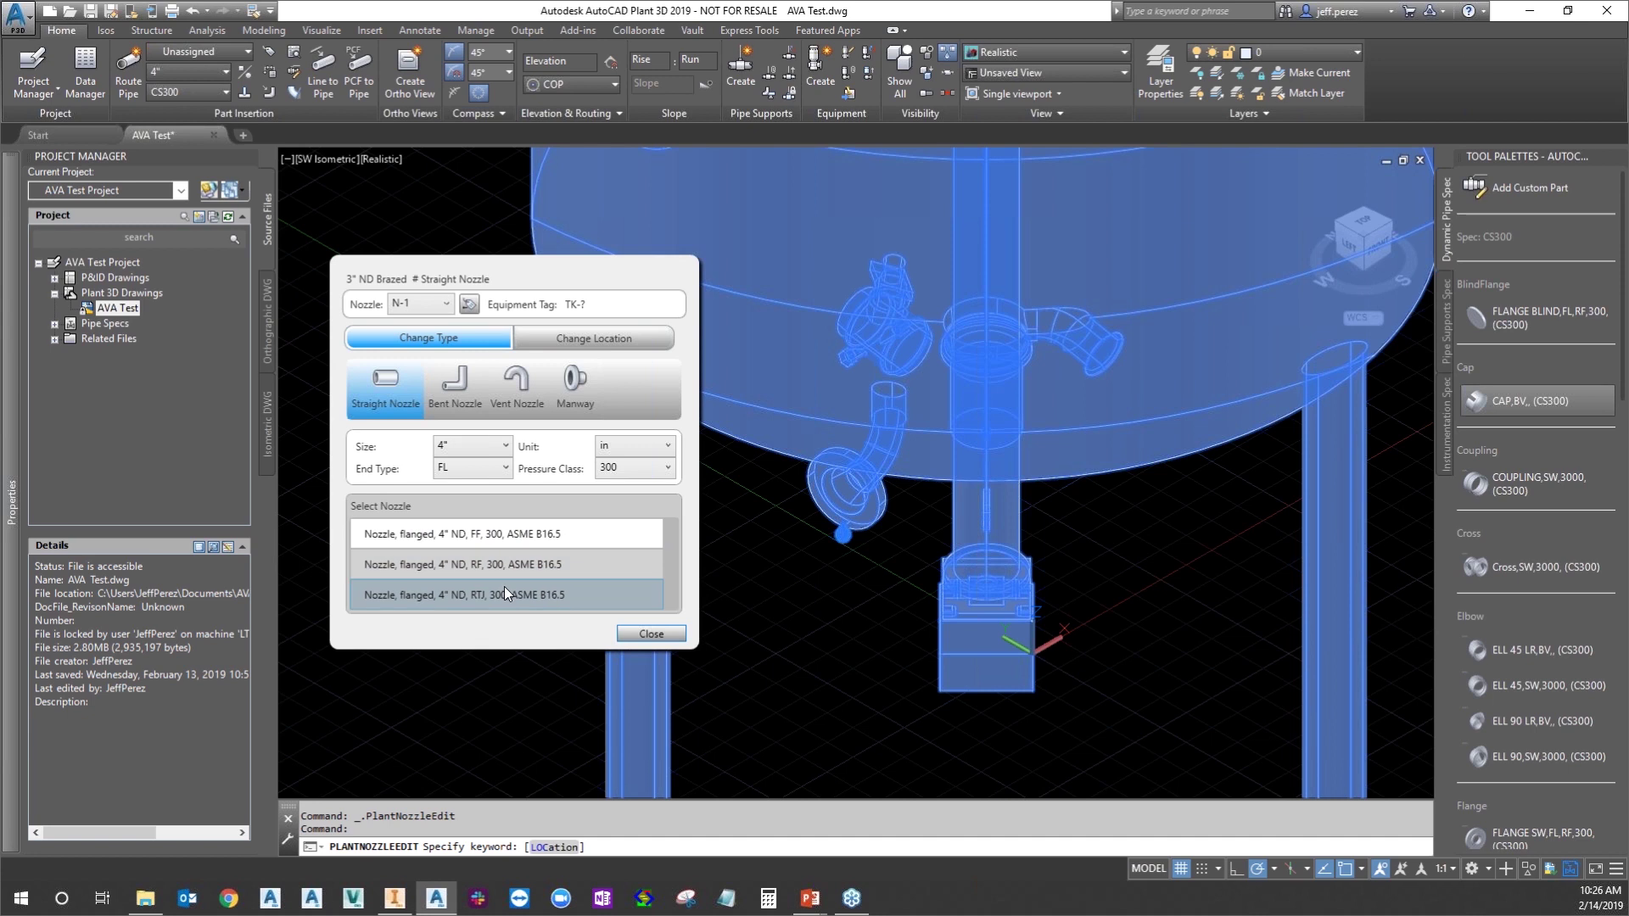
left_click(526, 566)
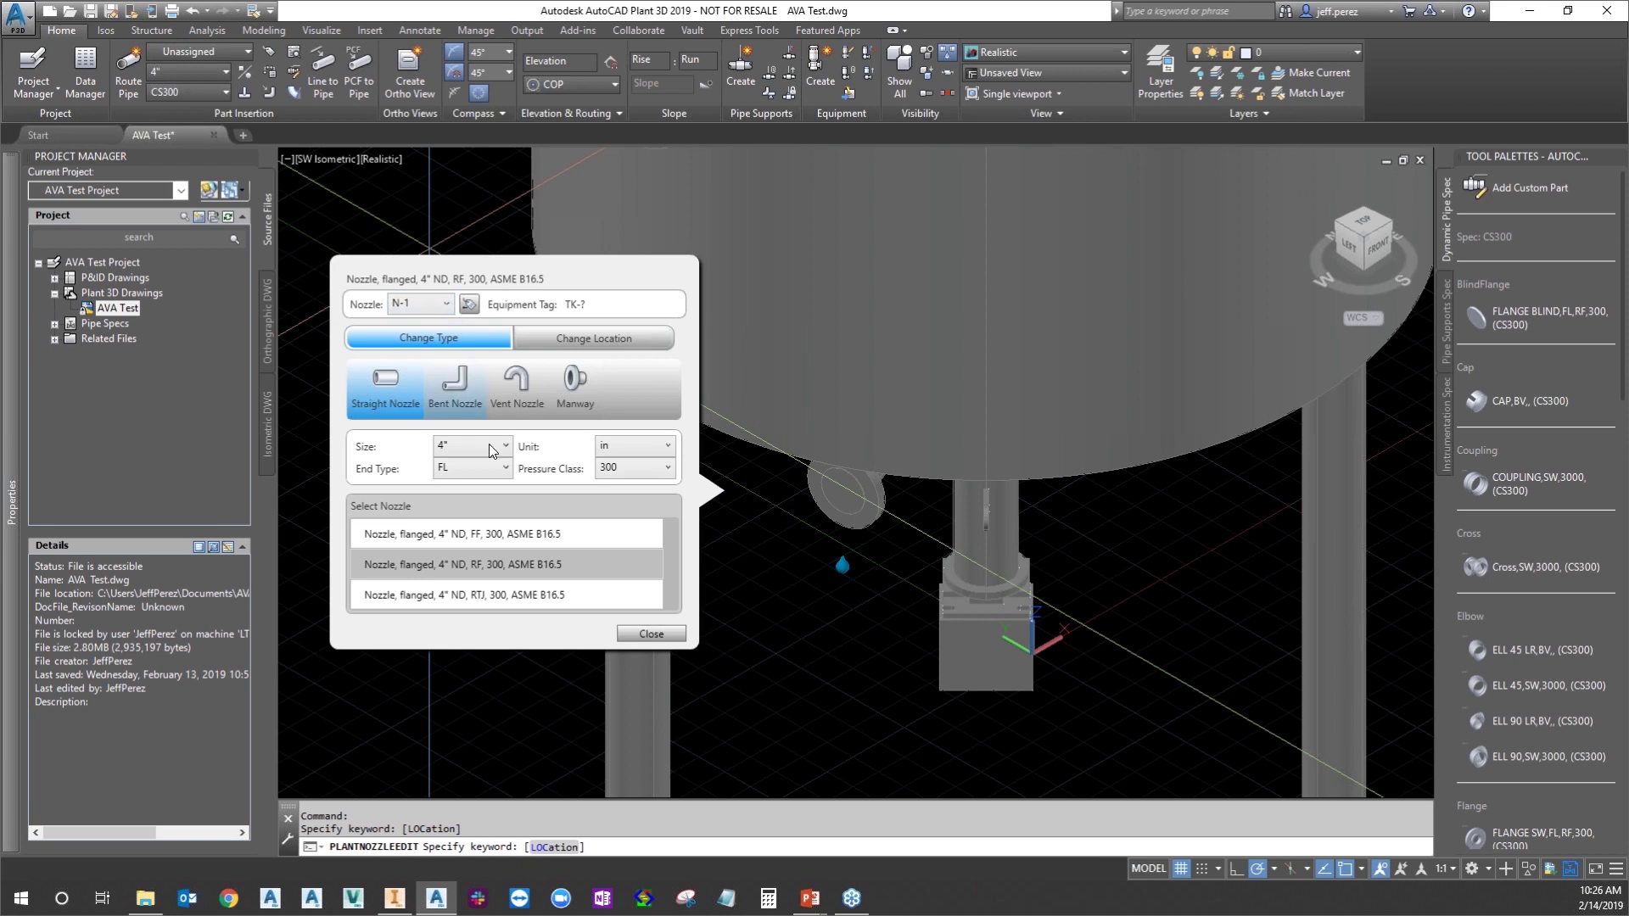
left_click(562, 567)
left_click(651, 634)
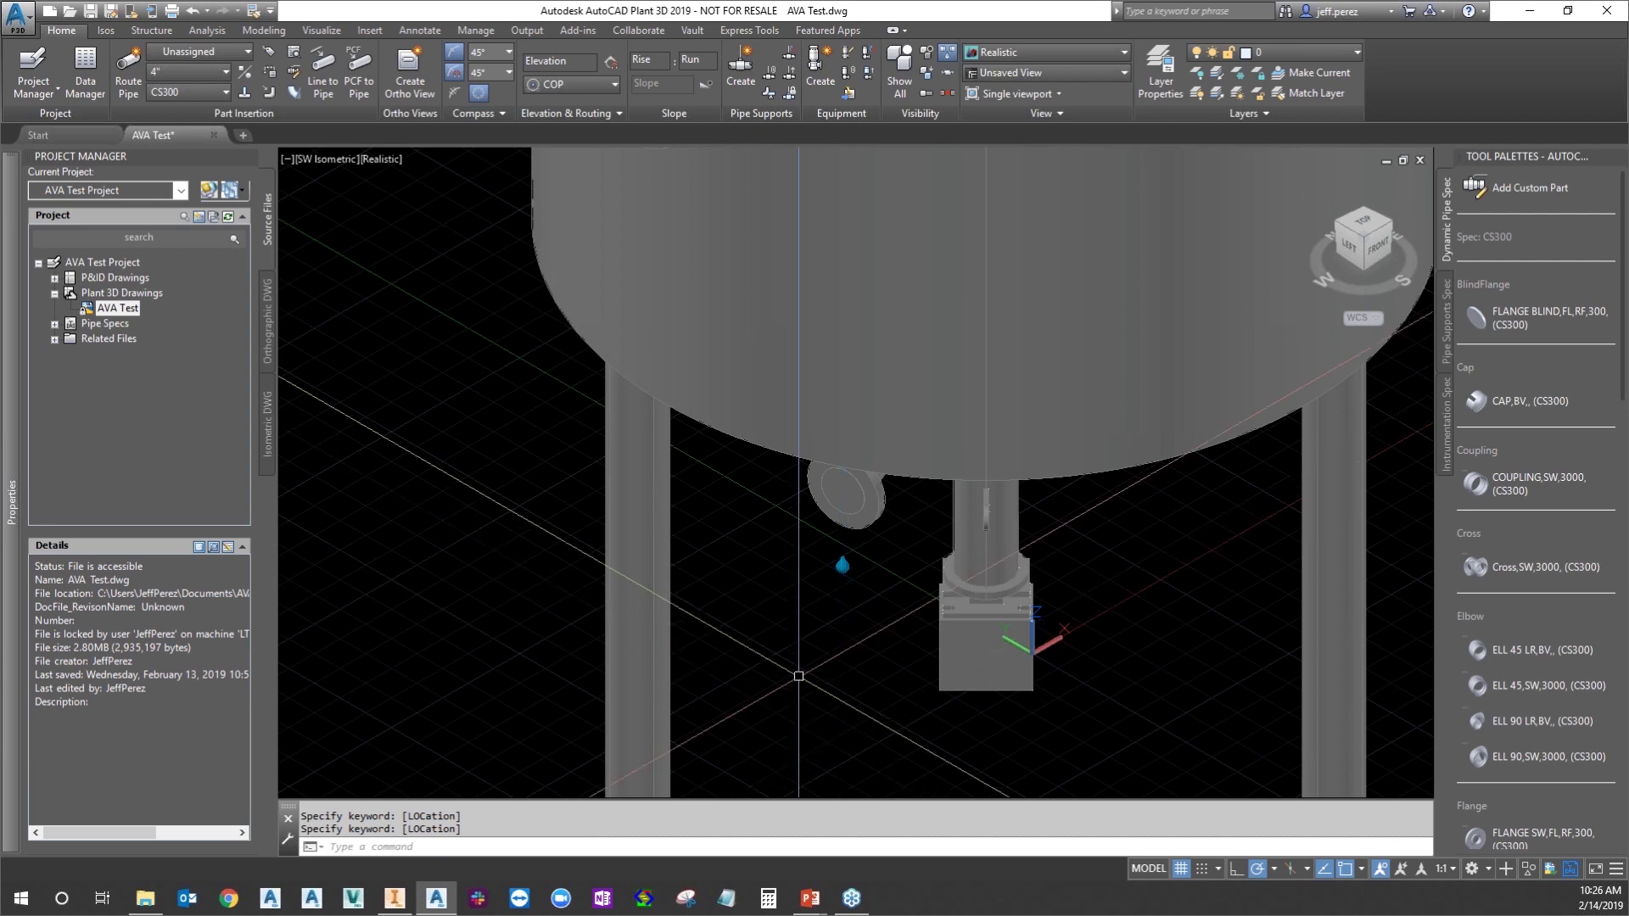
Route a 4" CS300 pipe from nozzle N-1 outward past the vessel leg, adding a 90° elbow and a second straight run
scroll(798, 676, "down", 2)
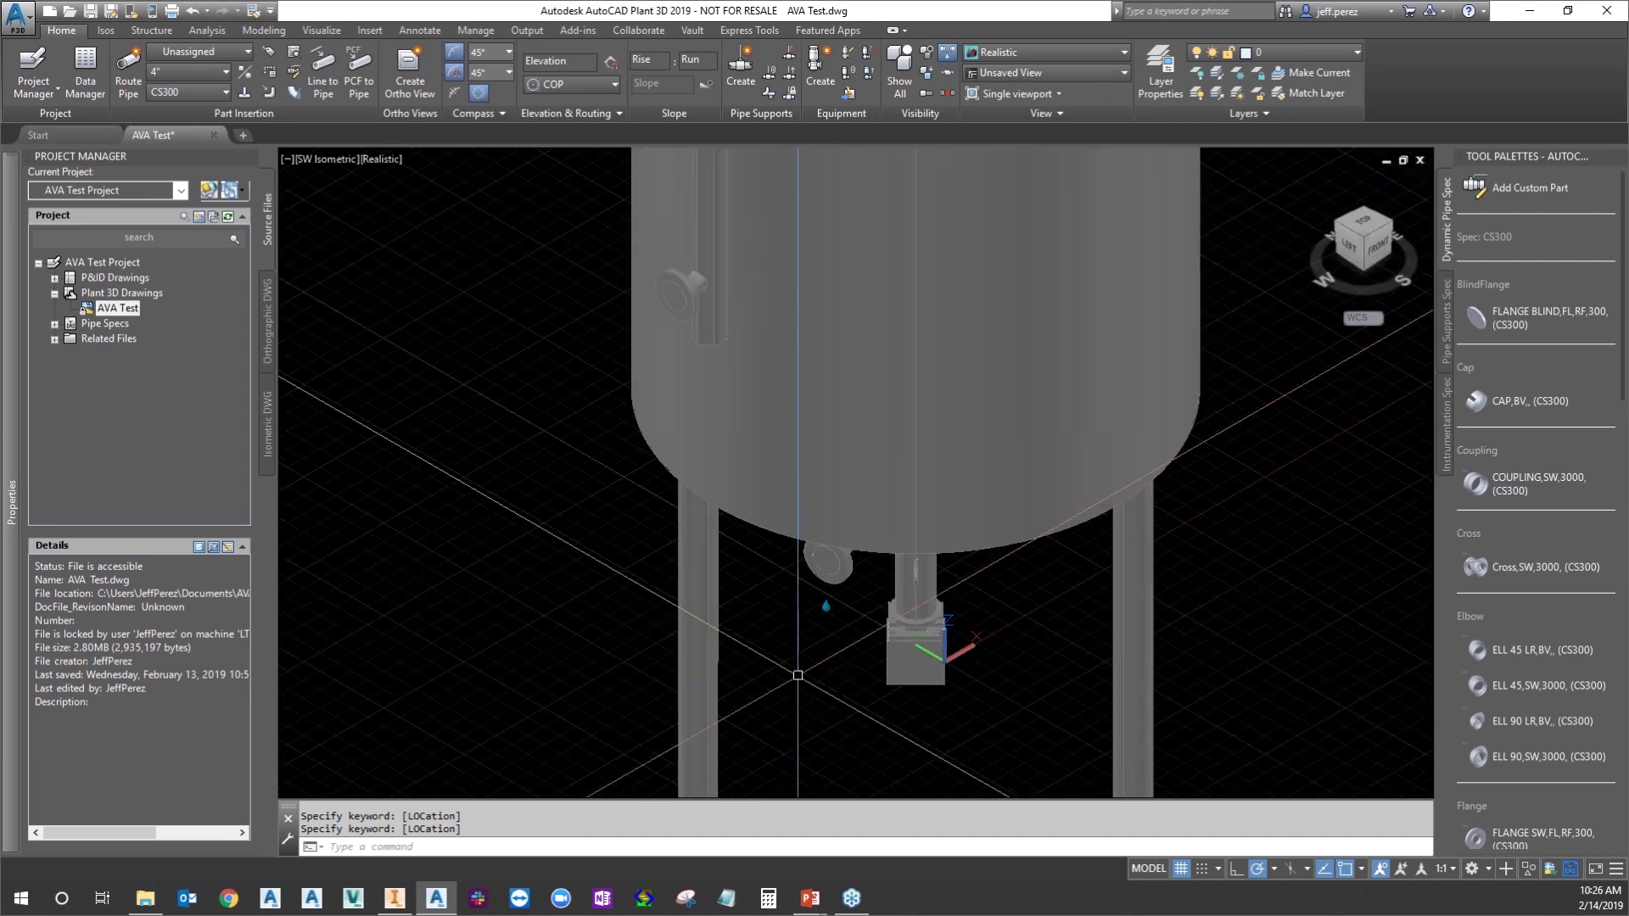
key("Escape")
left_click(825, 606)
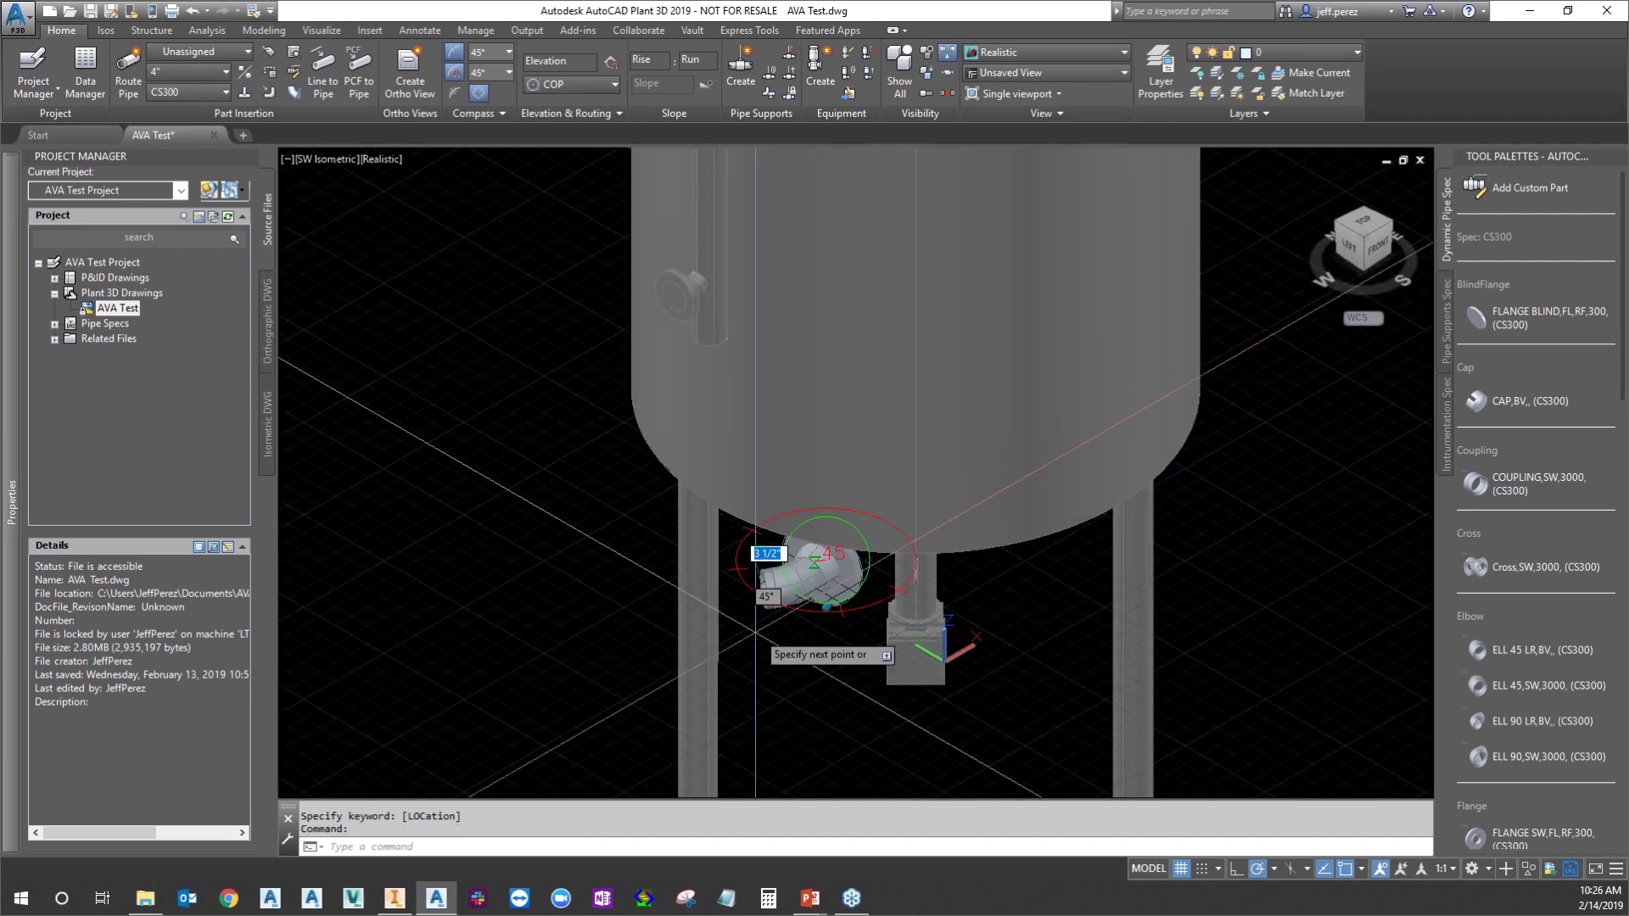
middle_click_drag(629, 706, 732, 625)
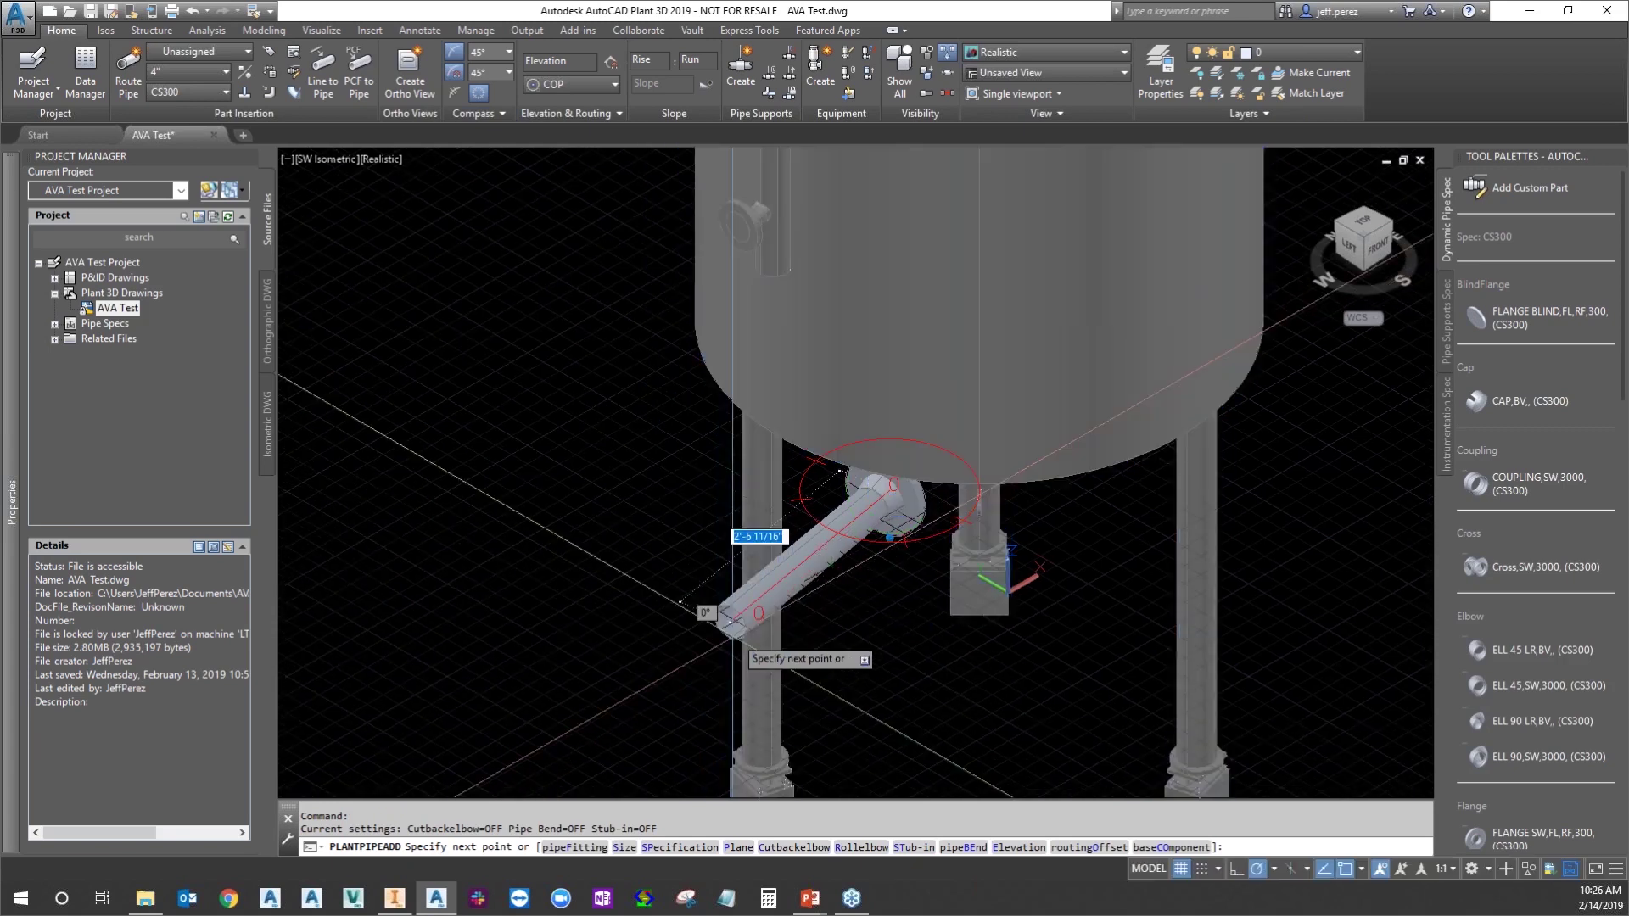
left_click(685, 652)
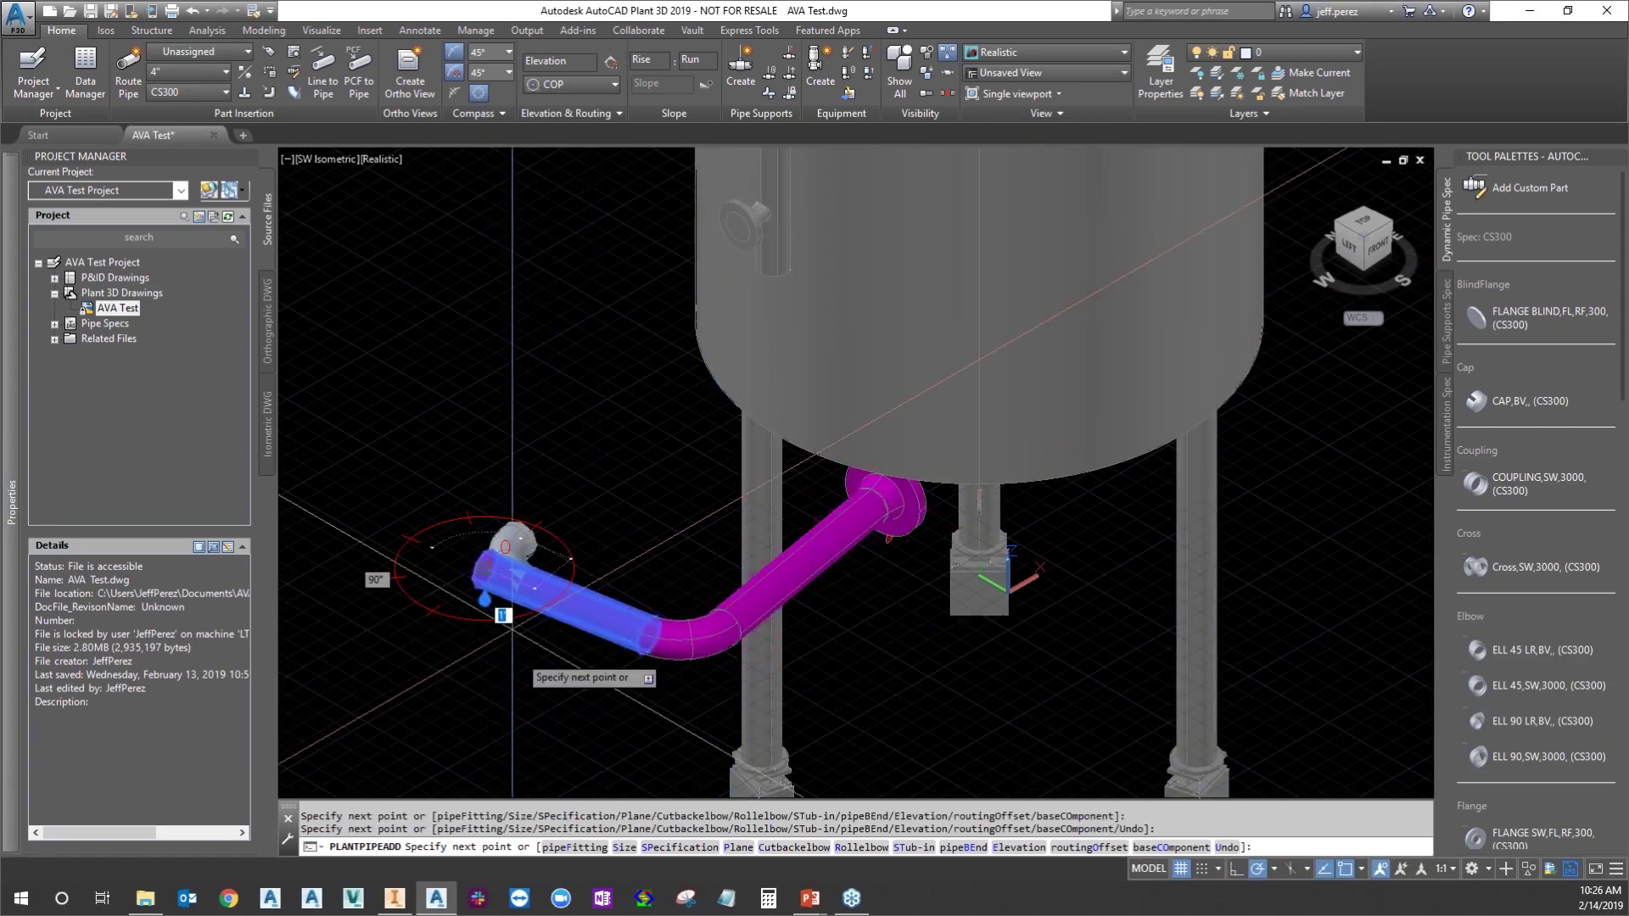
left_click(511, 614)
key("Escape")
key("Escape")
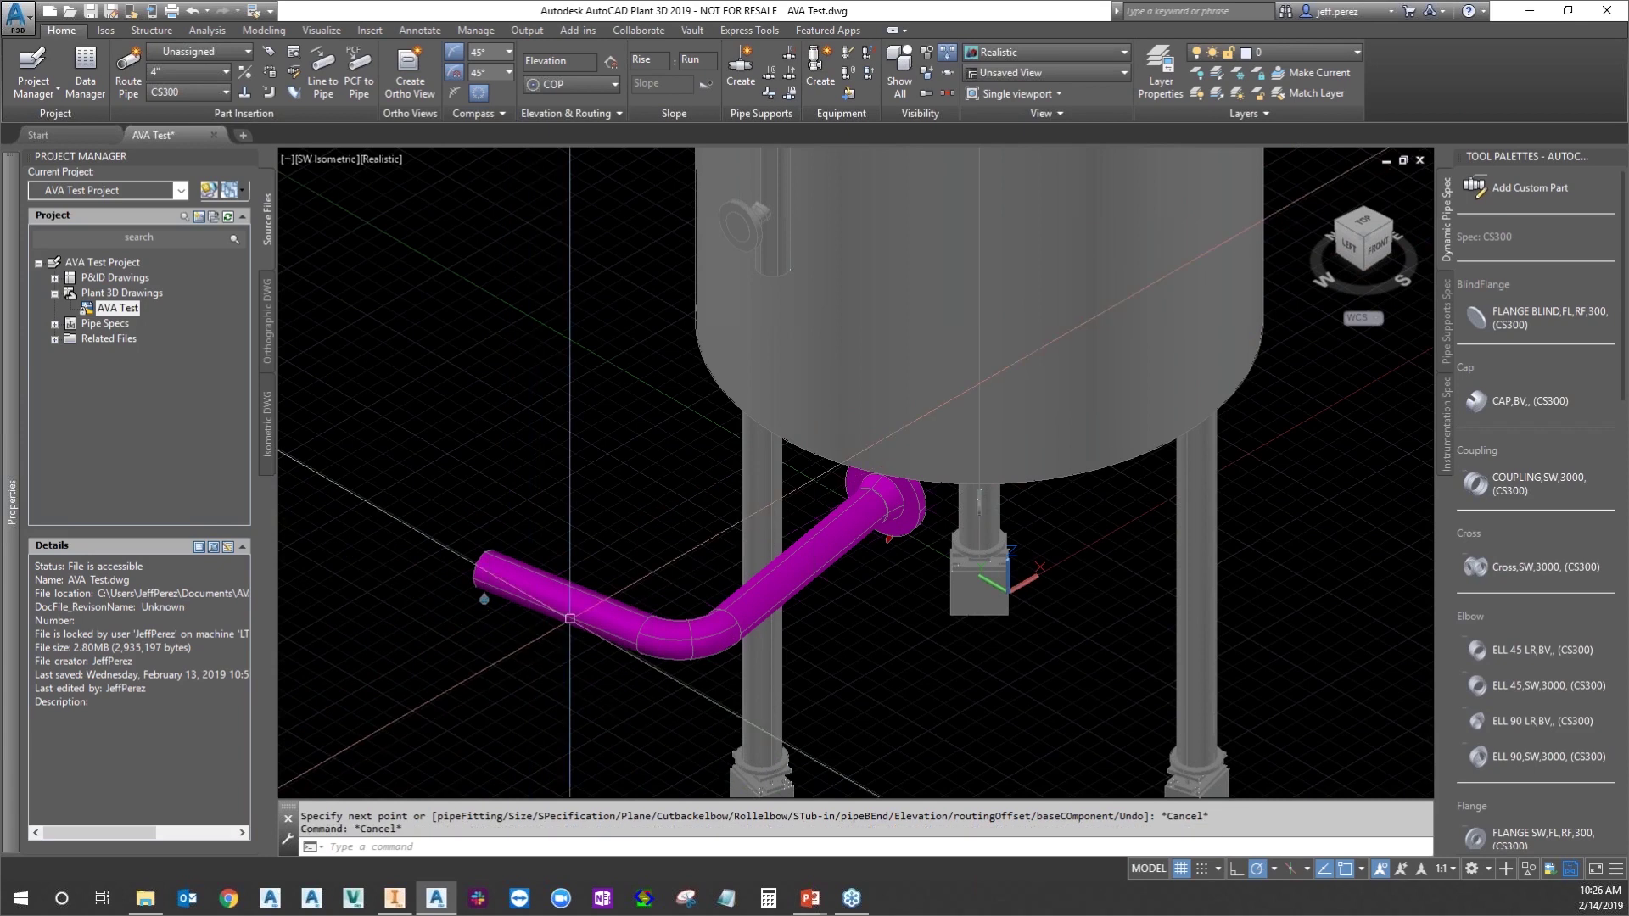
scroll(569, 618, "down", 4)
scroll(576, 628, "up", 2)
middle_click_drag(577, 627, 606, 662)
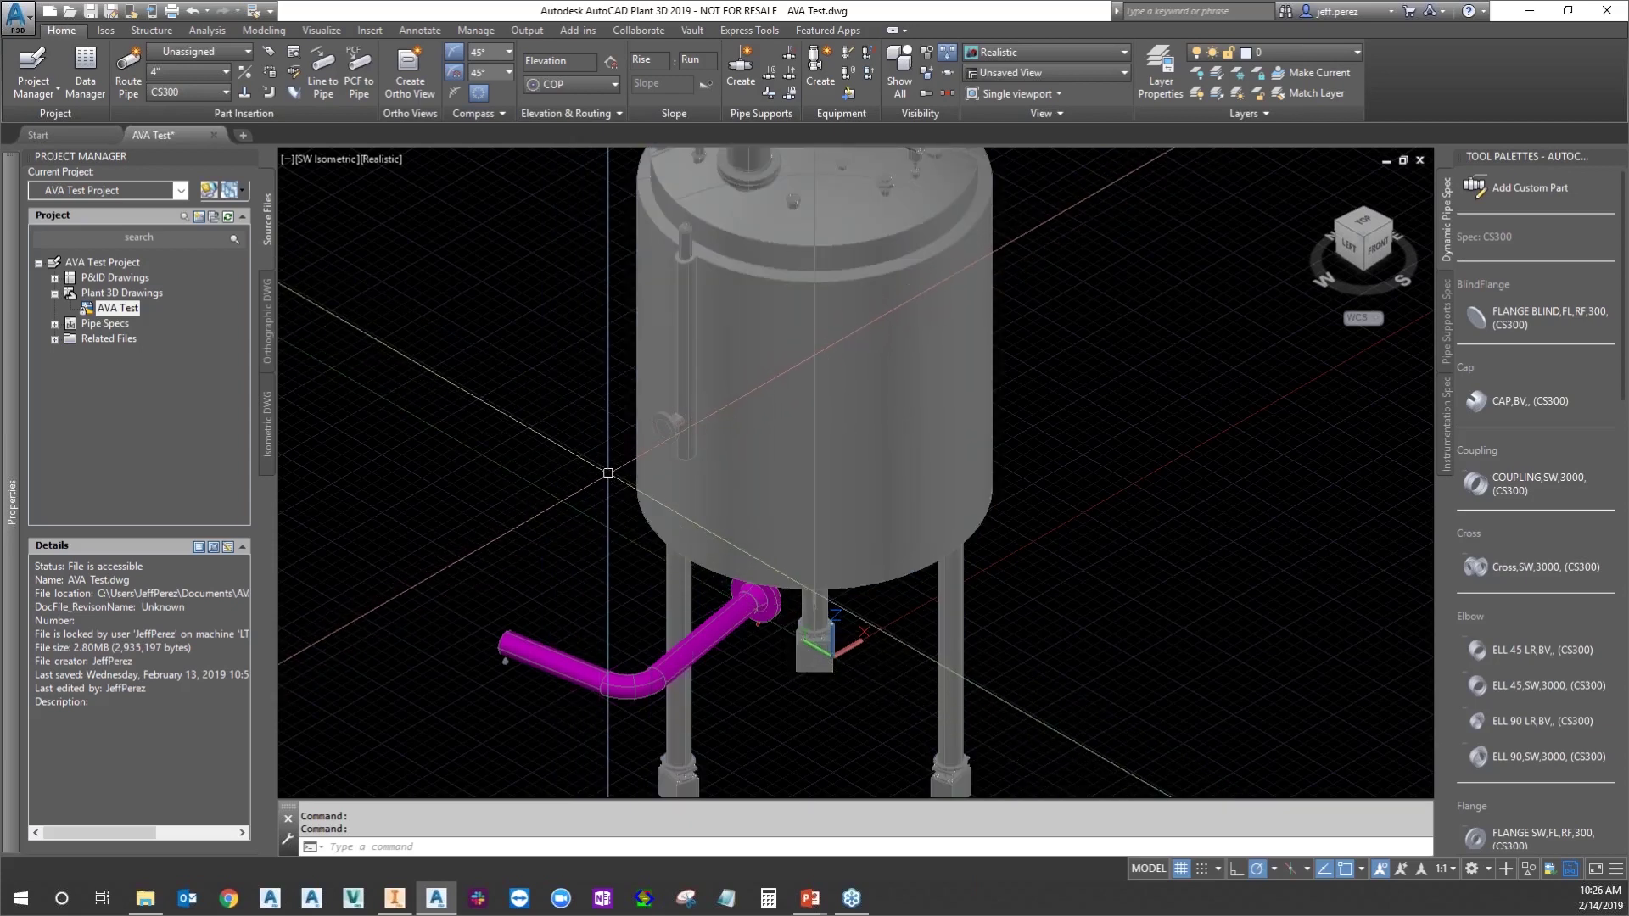
Add a nozzle to the vessel, centred on the small side flange at the lower end of the vertical pipe
scroll(608, 472, "down", 4)
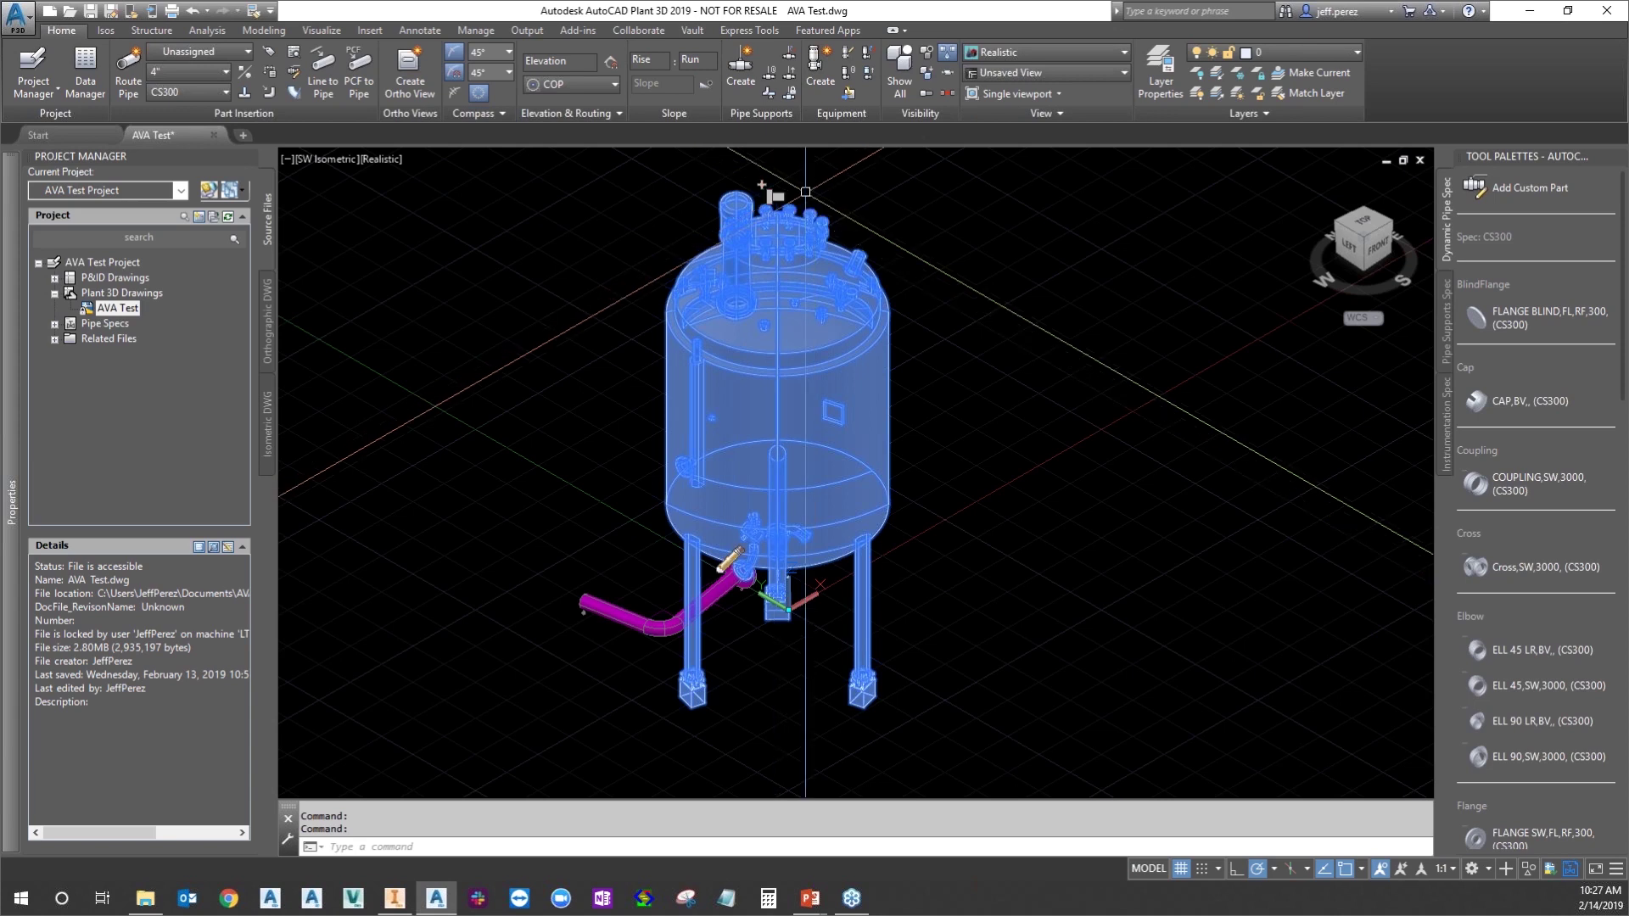
right_click(688, 374)
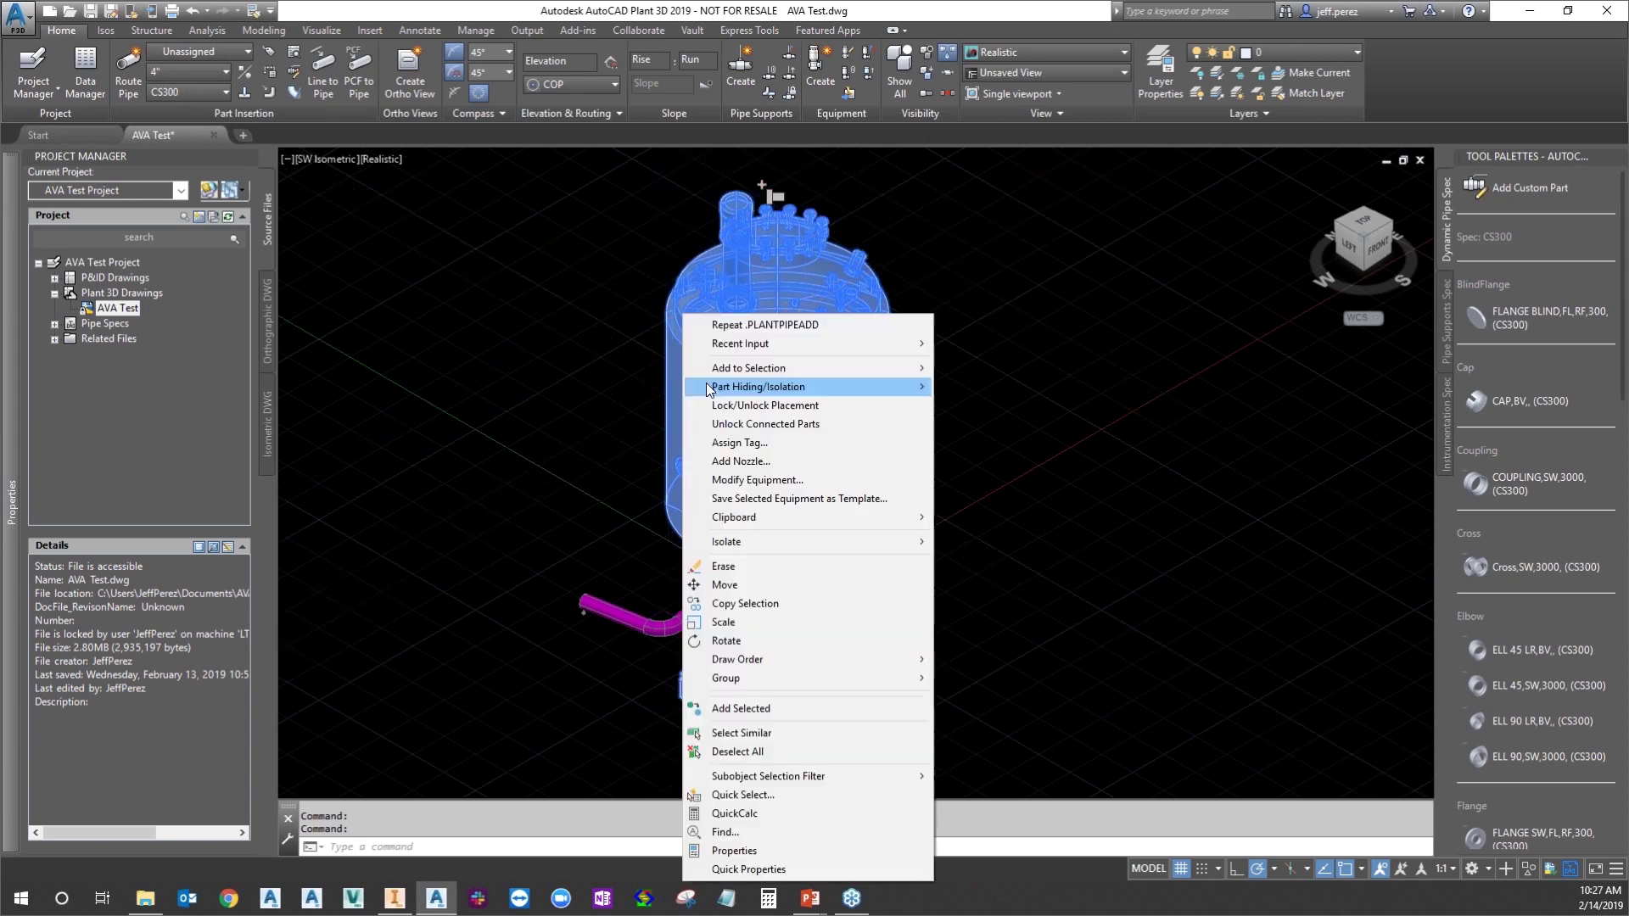
left_click(760, 462)
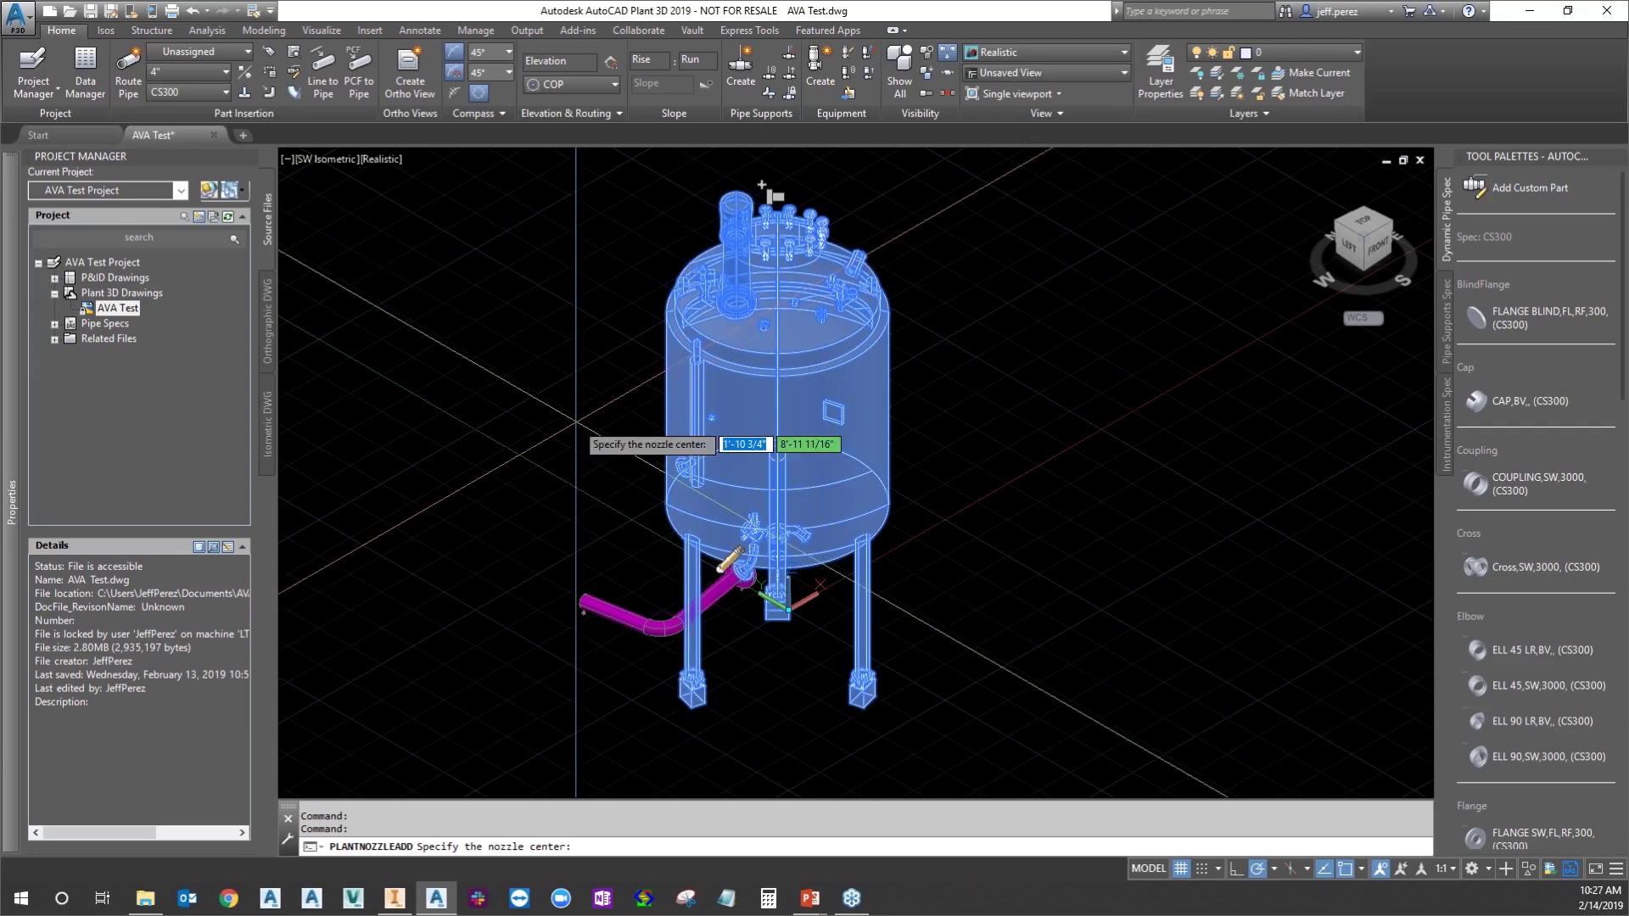
scroll(628, 475, "up", 5)
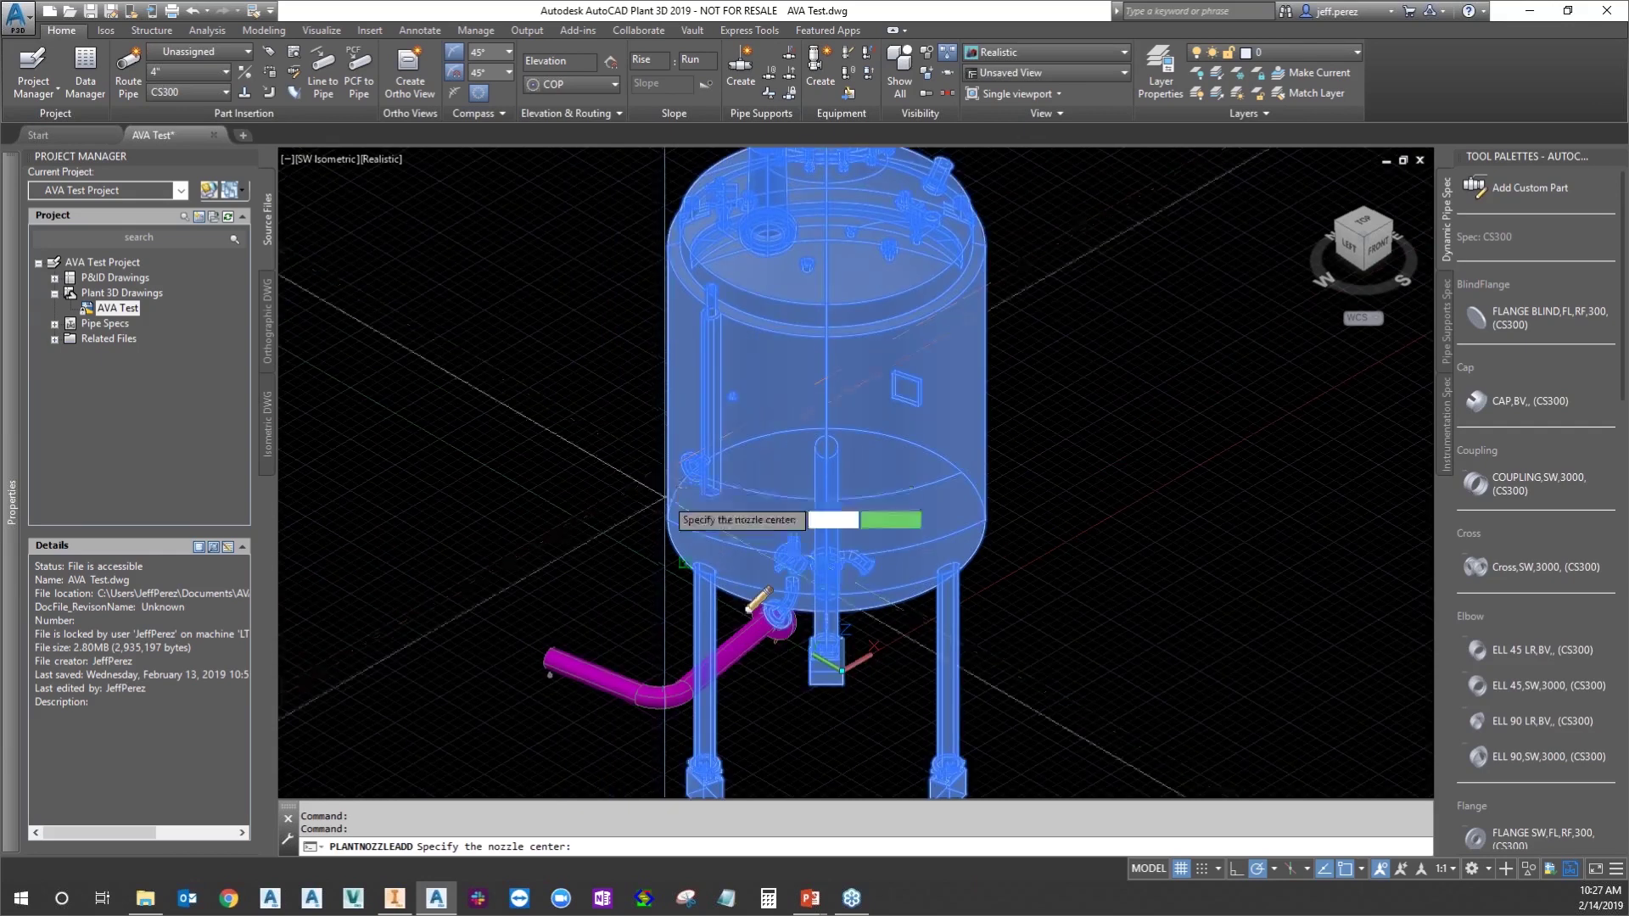
scroll(702, 456, "up", 3)
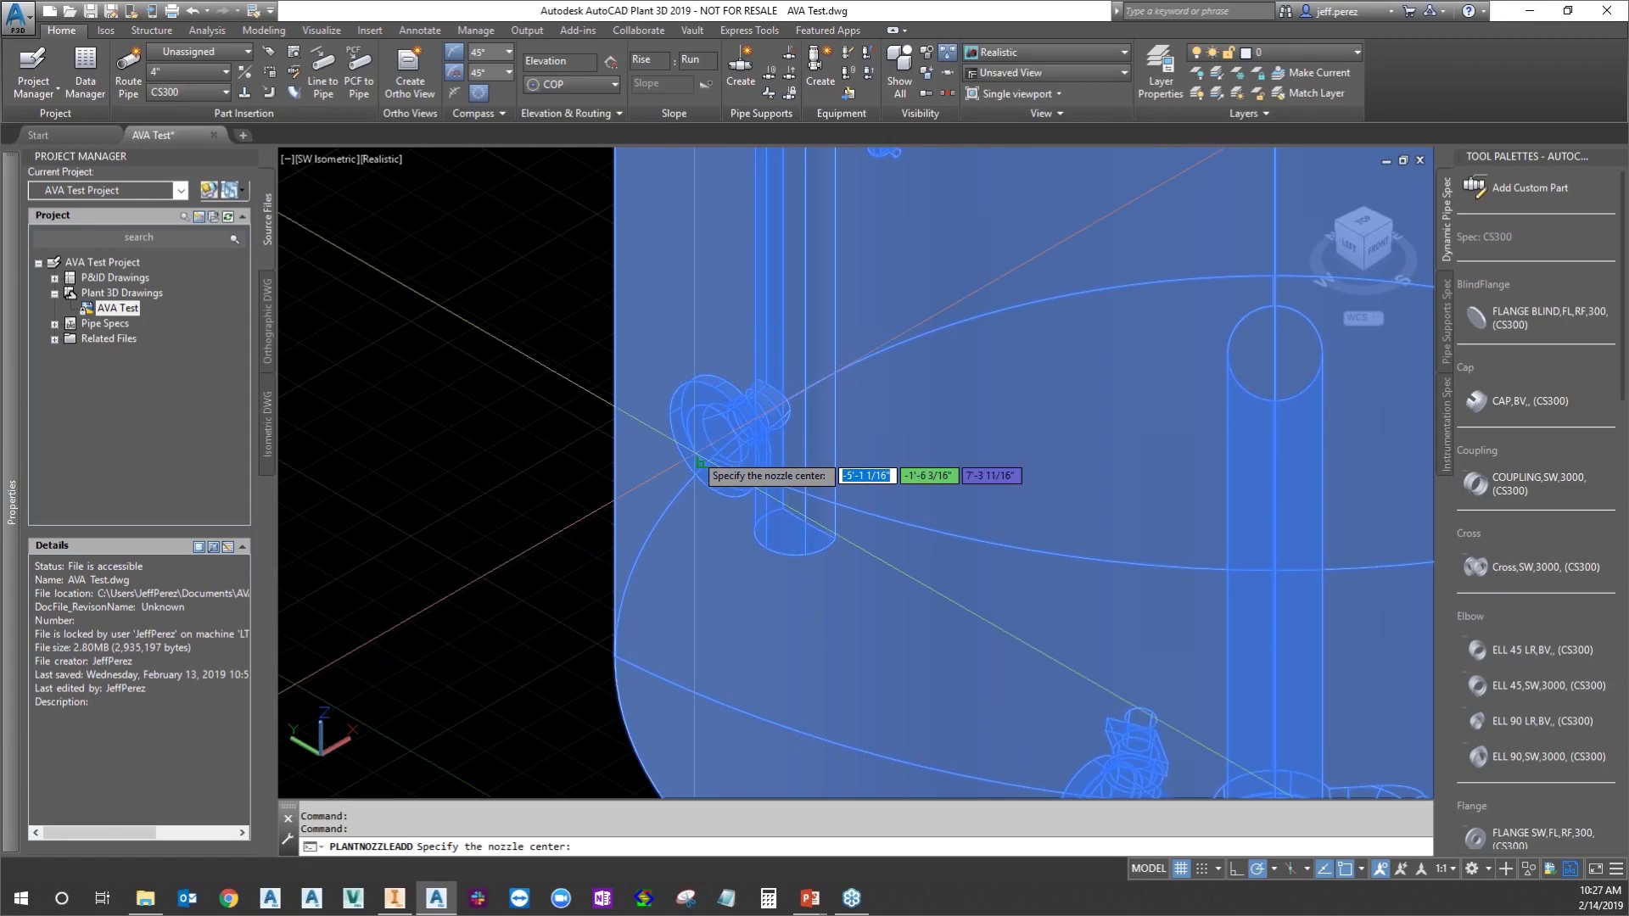
right_click(537, 384, "shift")
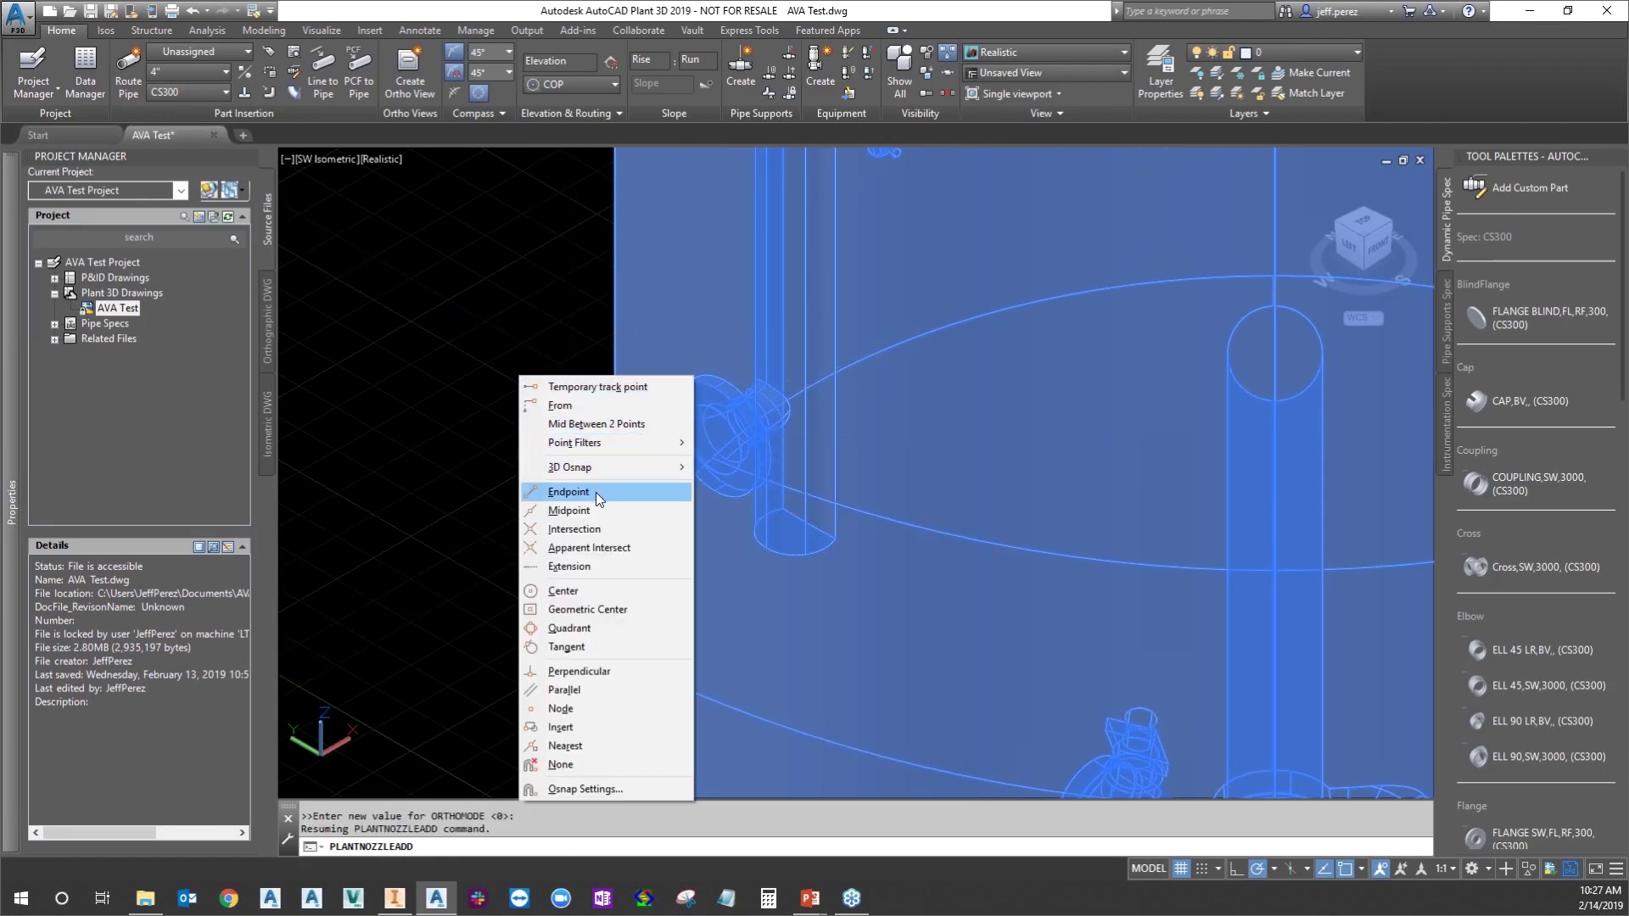
left_click(580, 591)
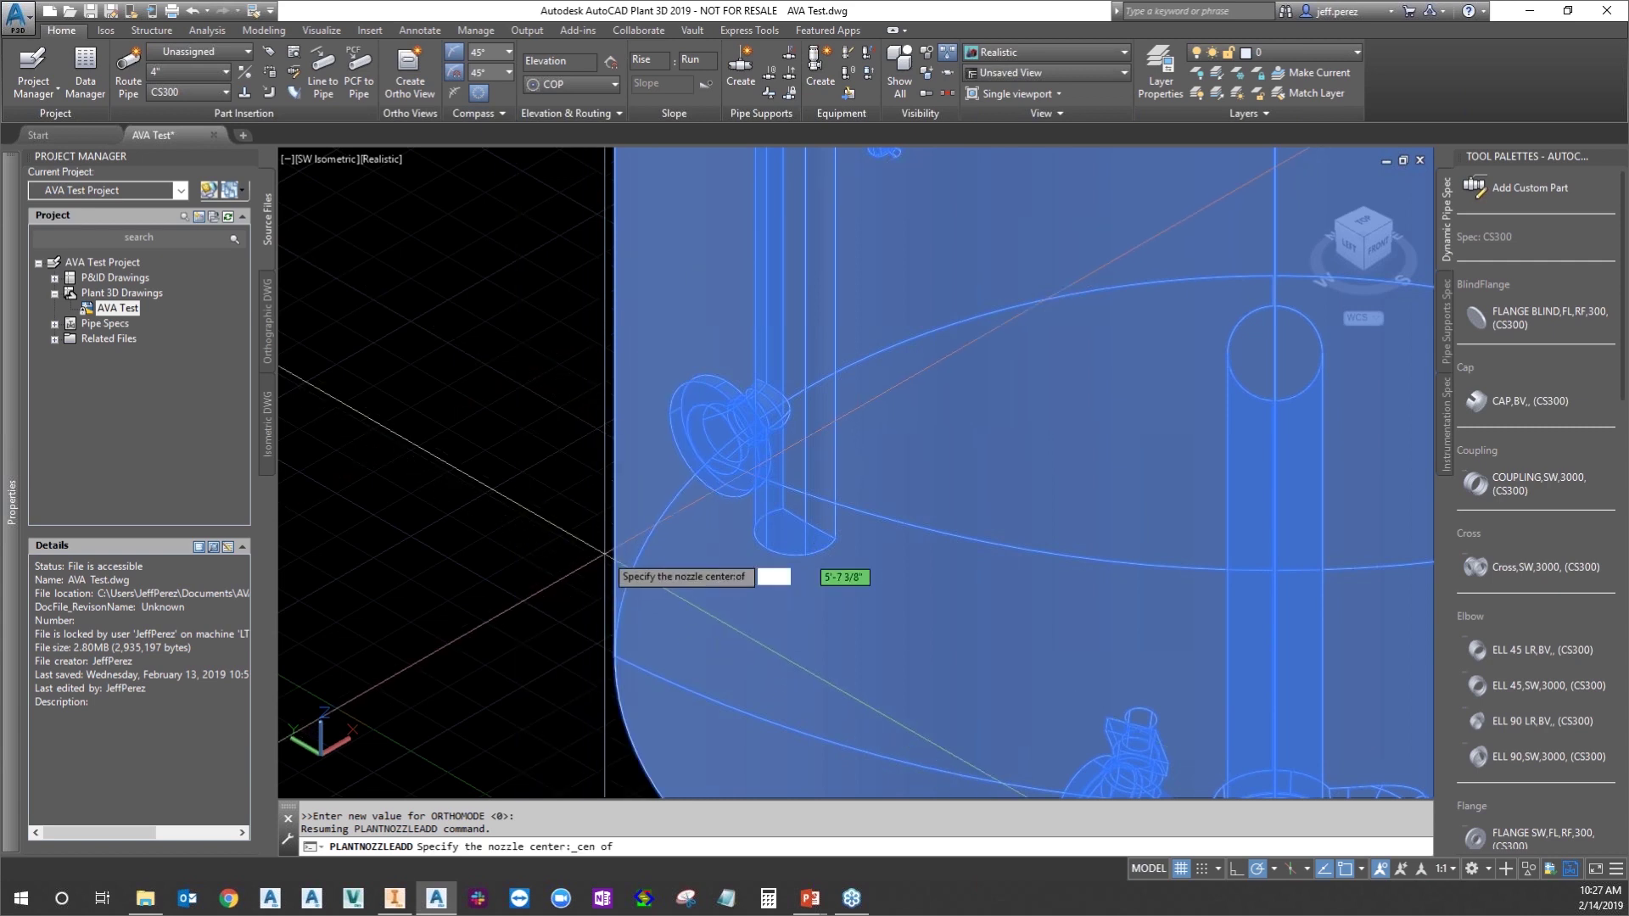
left_click(715, 437)
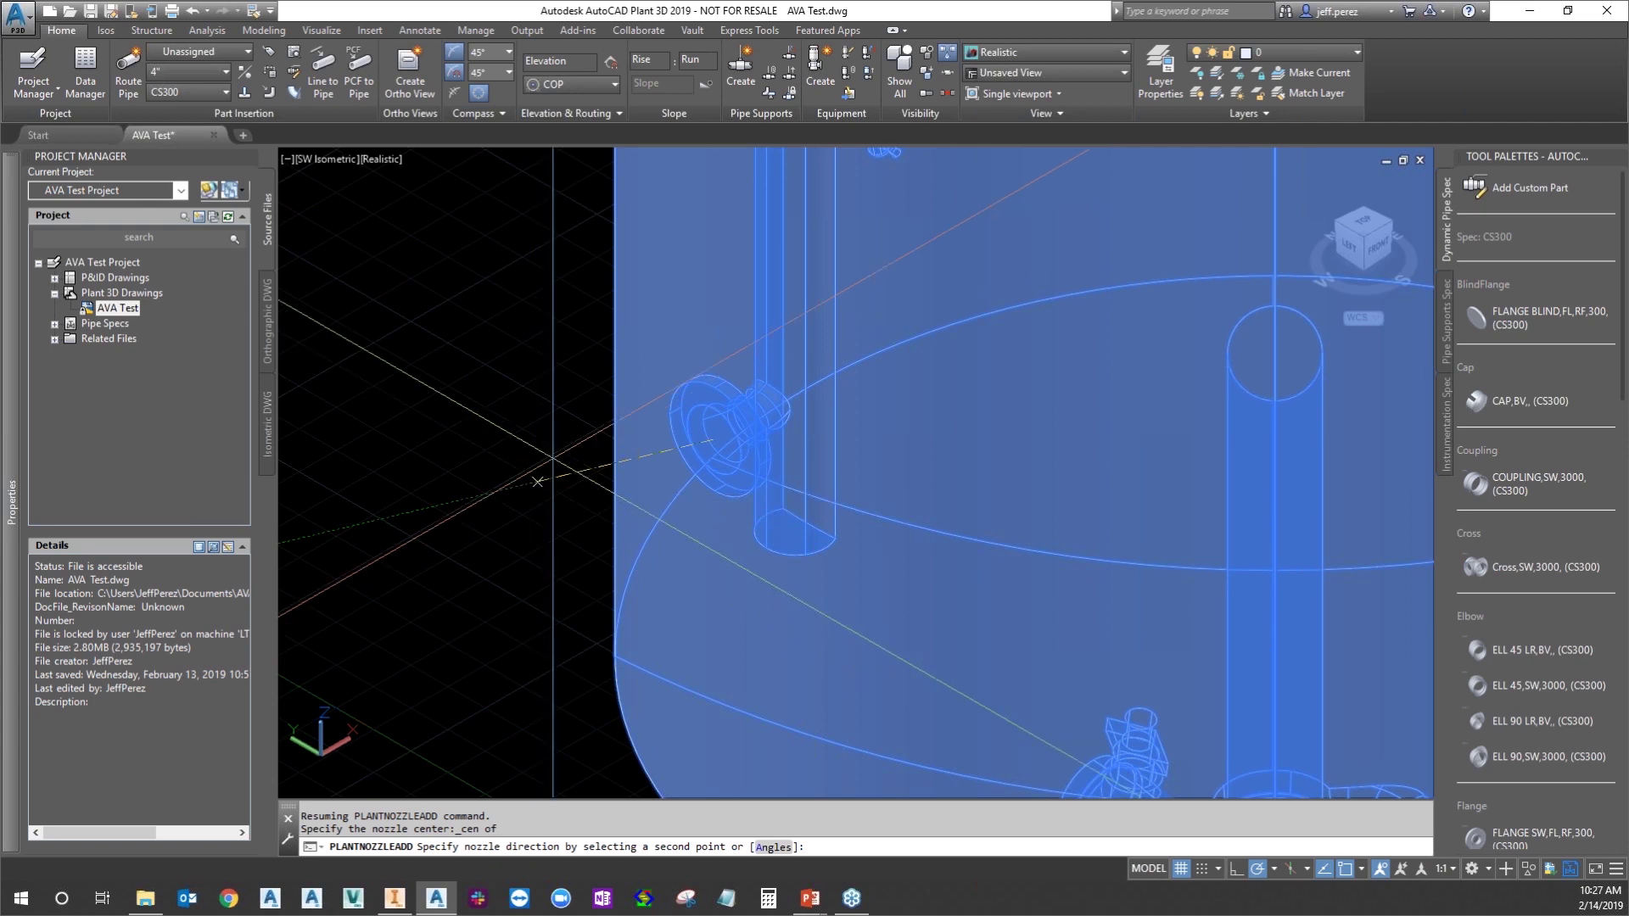
Set the new nozzle's direction straight outward from the vessel at 180°, using a second point about 11 1/8" from the centre
scroll(552, 458, "down", 2)
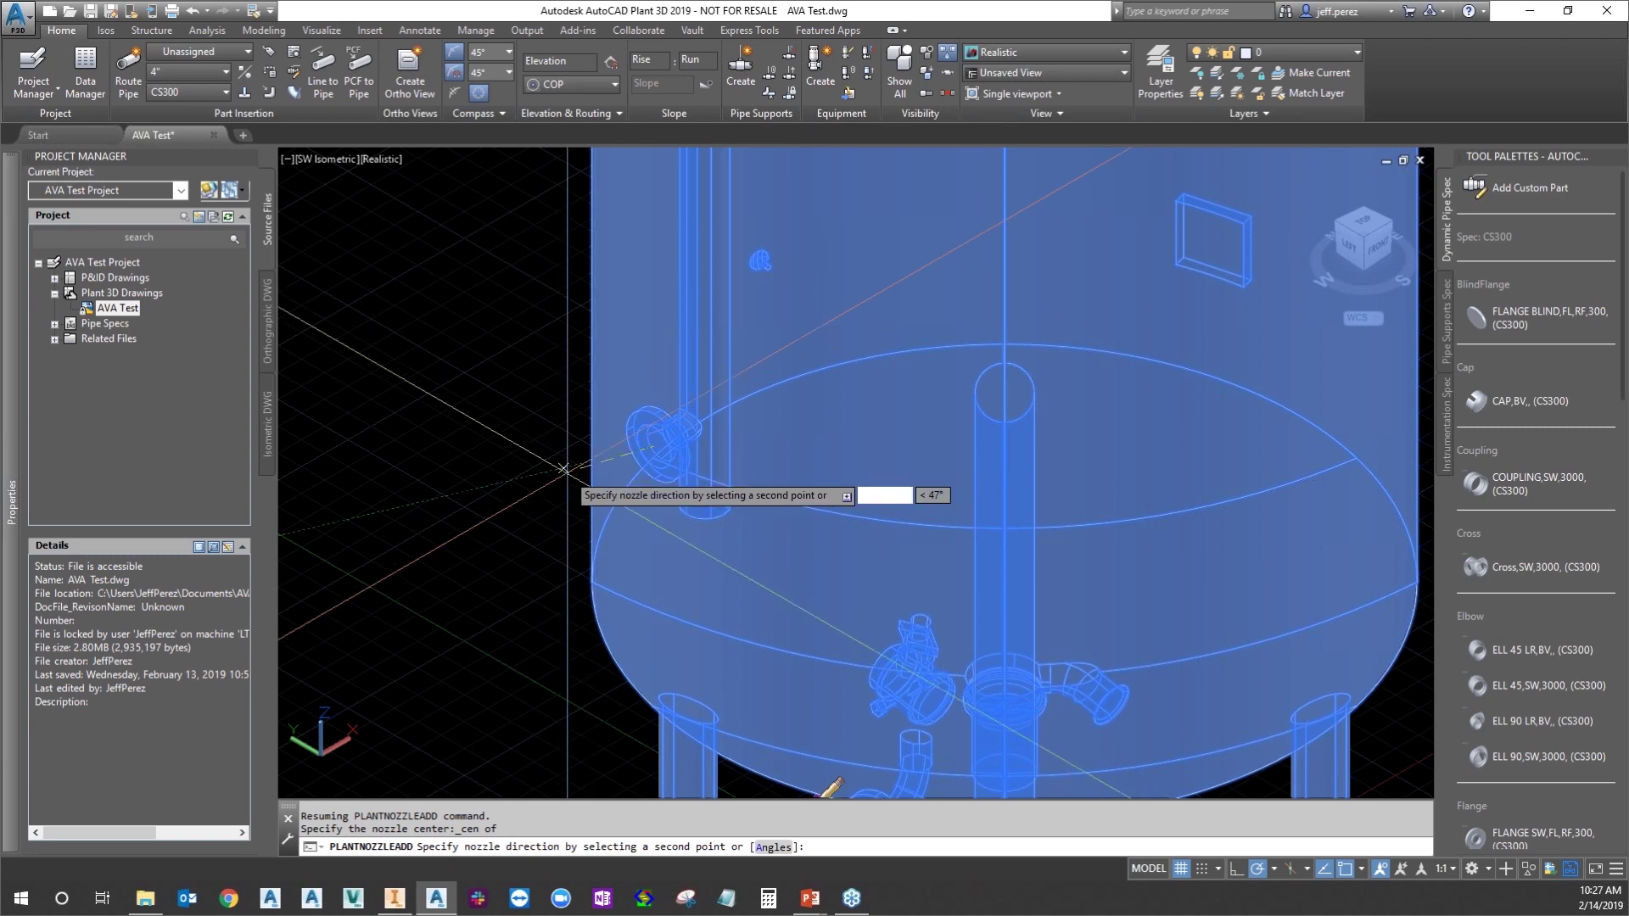
left_click(1098, 350)
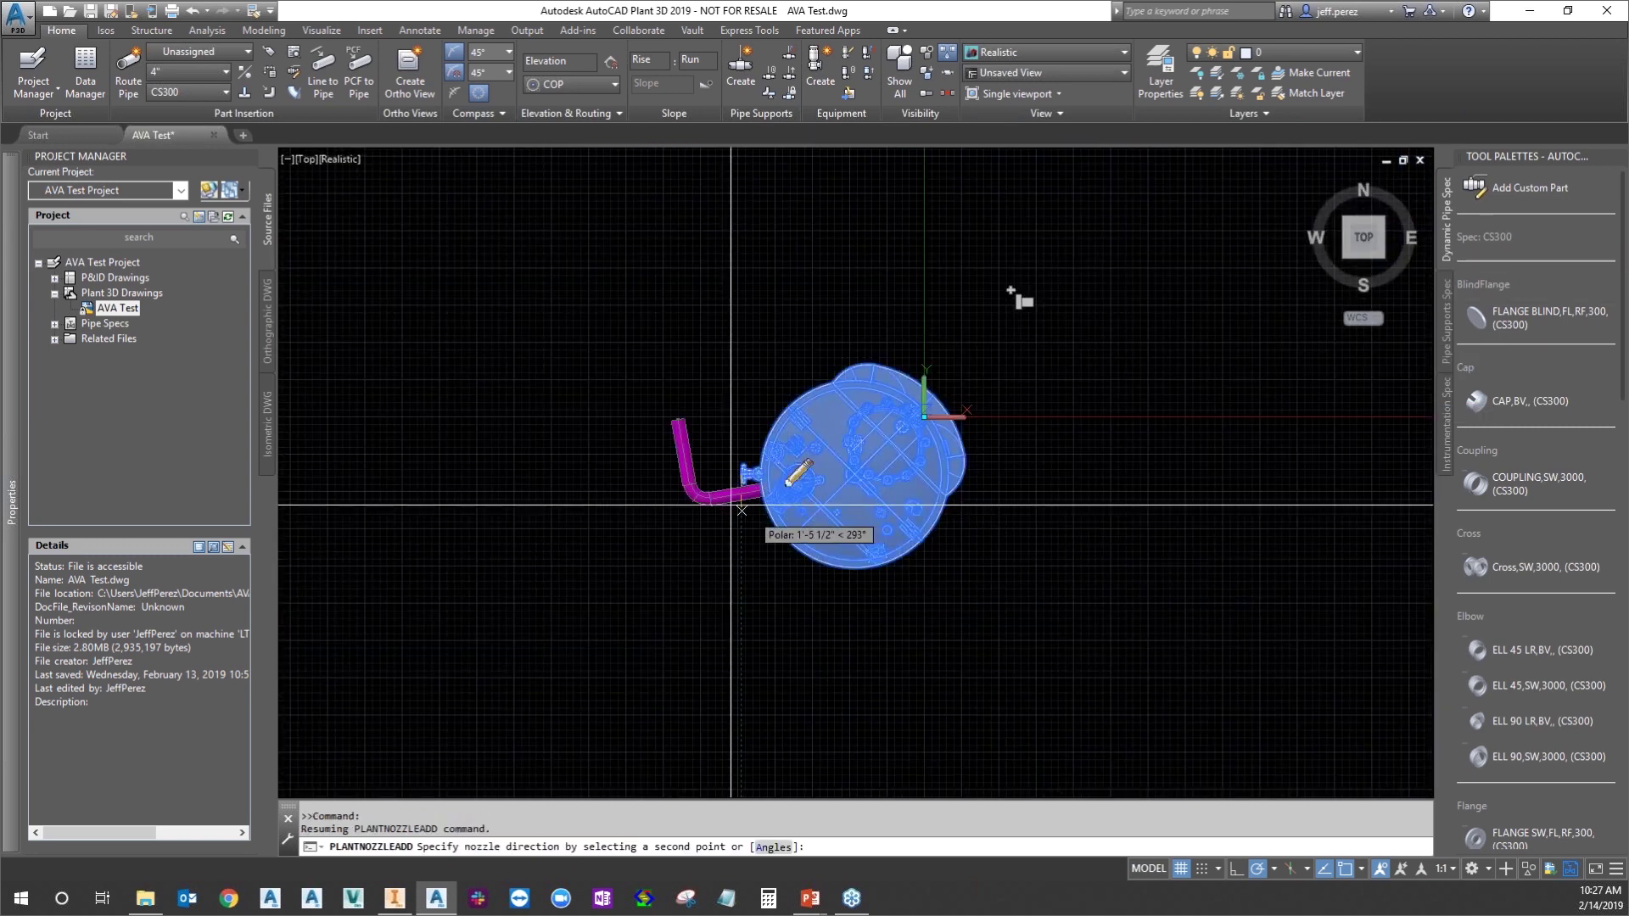
scroll(703, 493, "up", 3)
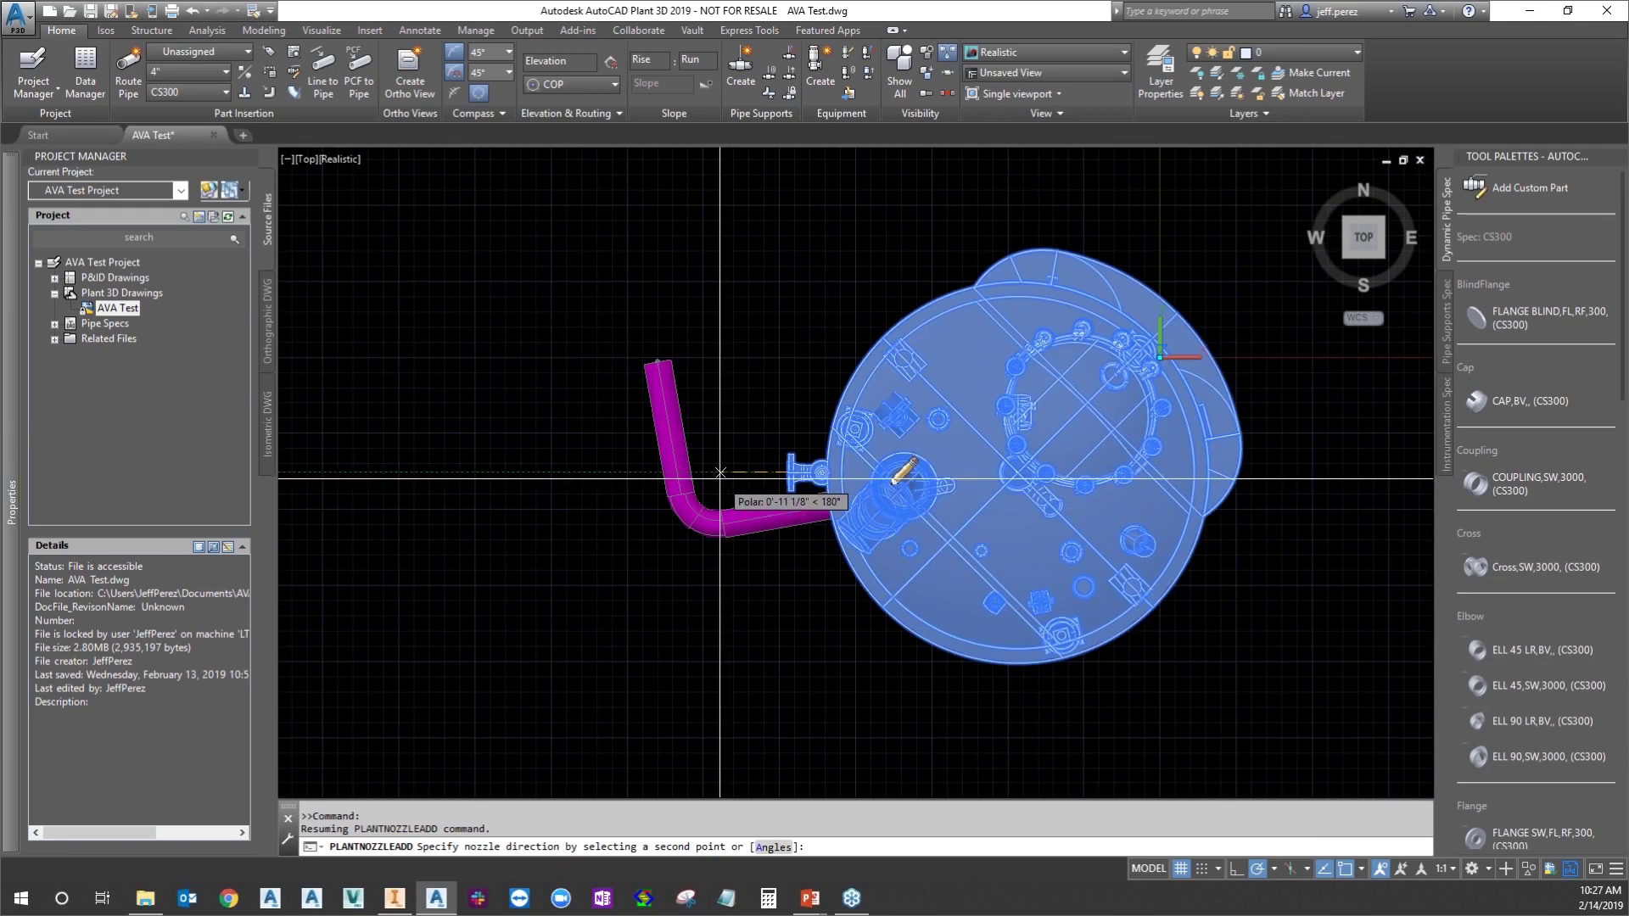
left_click(720, 473)
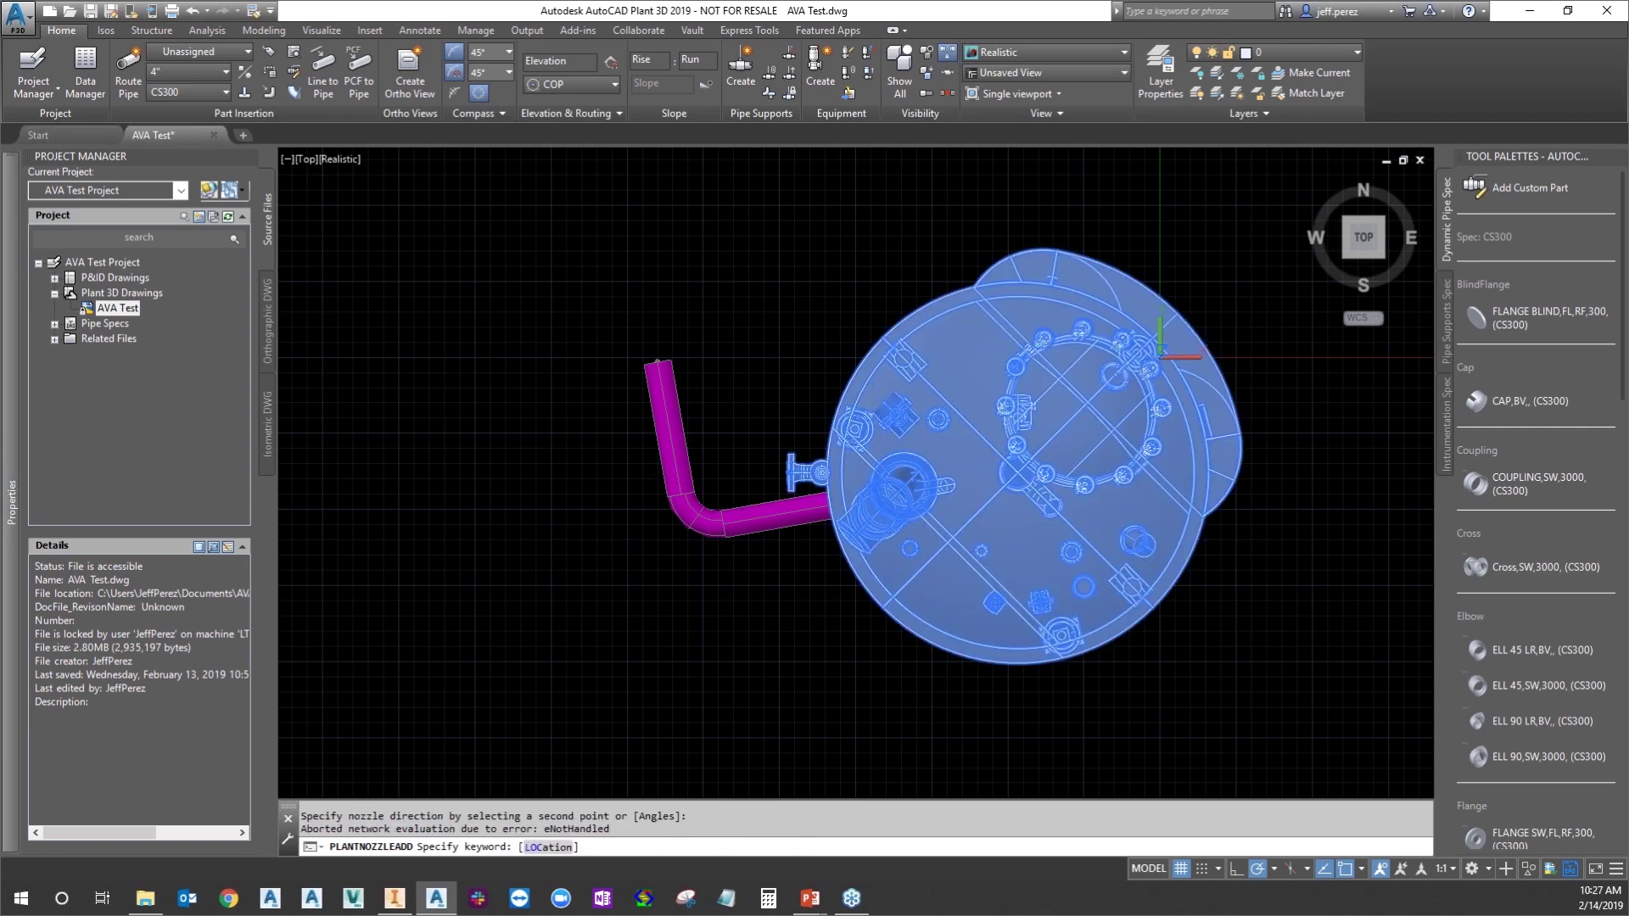
Set nozzle N-2 to size 3" and pressure class 150, assign "Nozzle, flanged, 3" ND, RF, 150, ASME B16.5", and close the nozzle editor
left_click_drag(1536, 263, 587, 210)
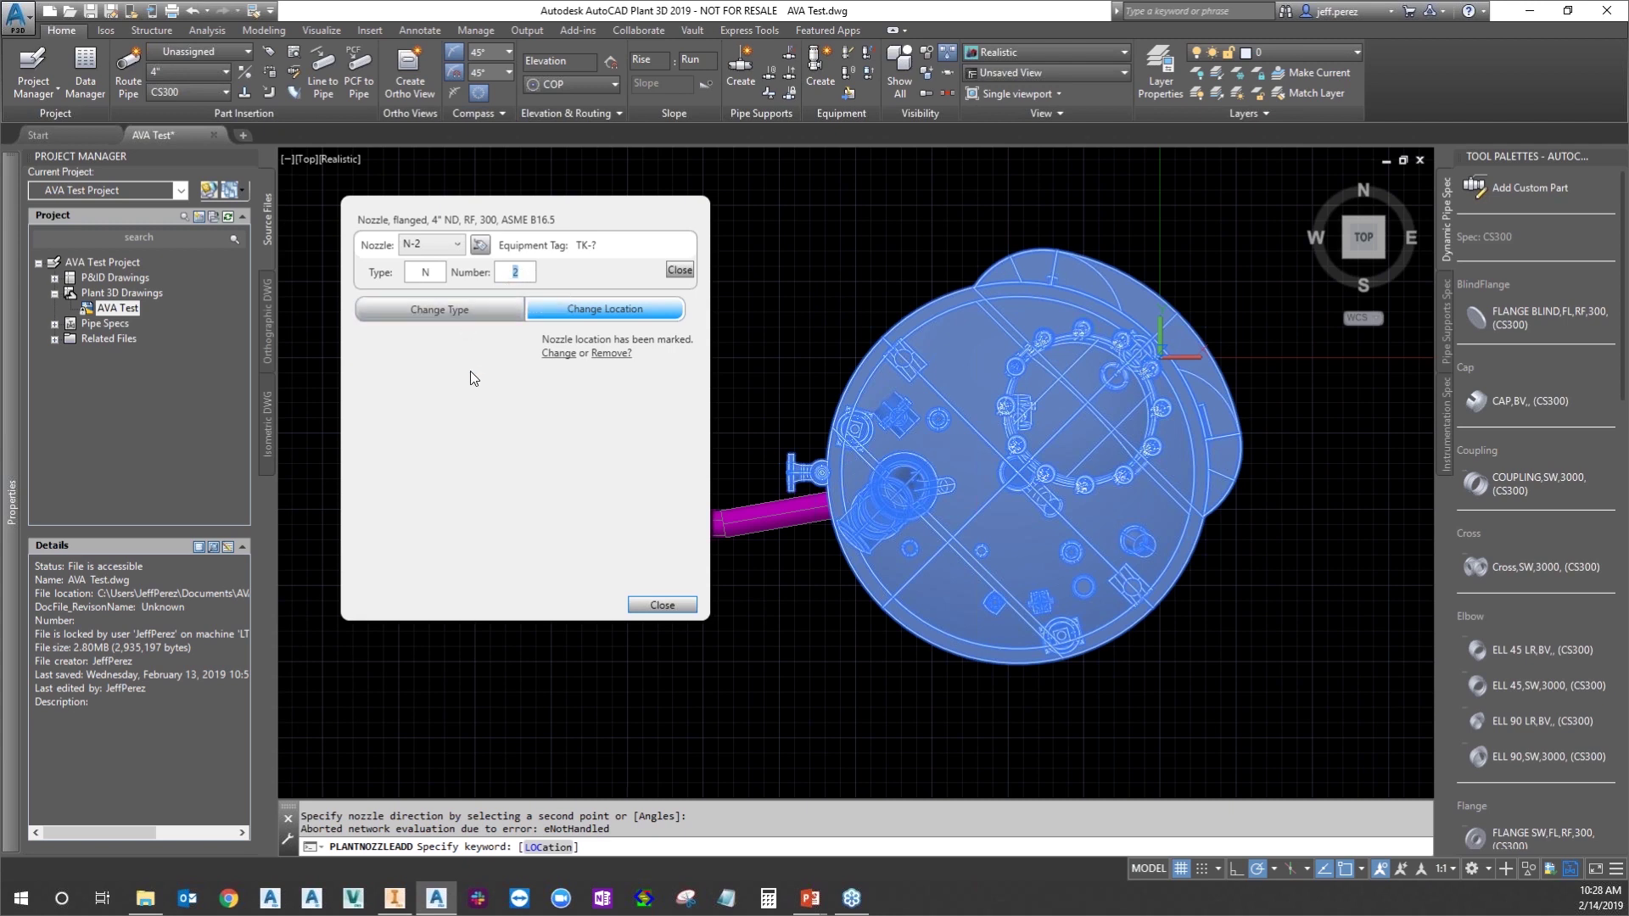
left_click(491, 313)
left_click(429, 541)
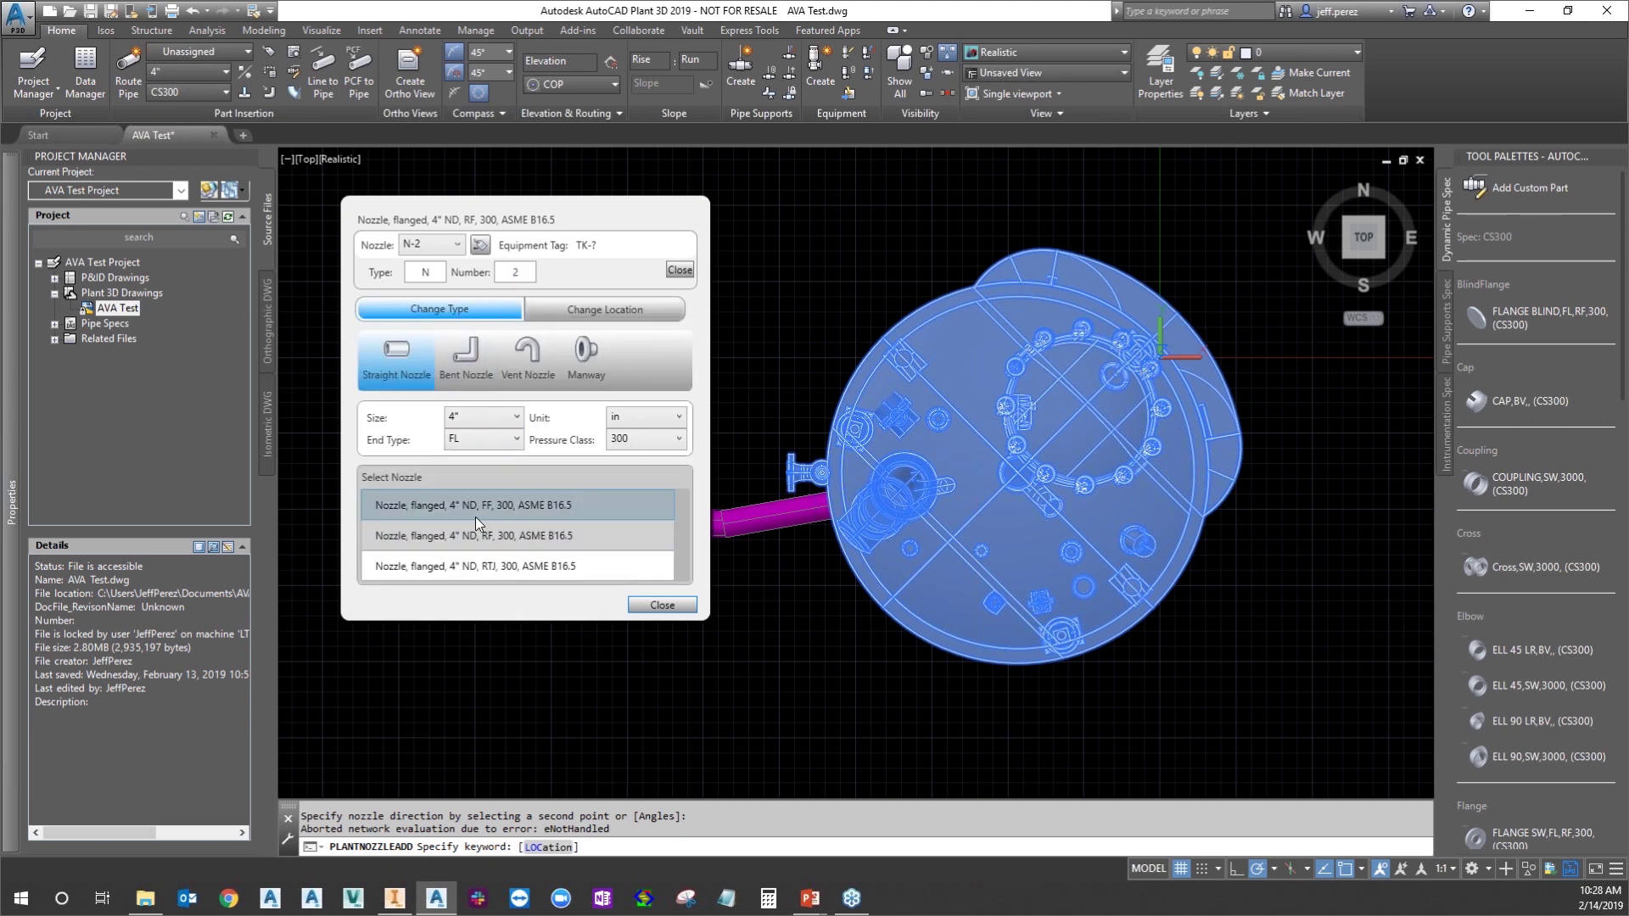
left_click(501, 417)
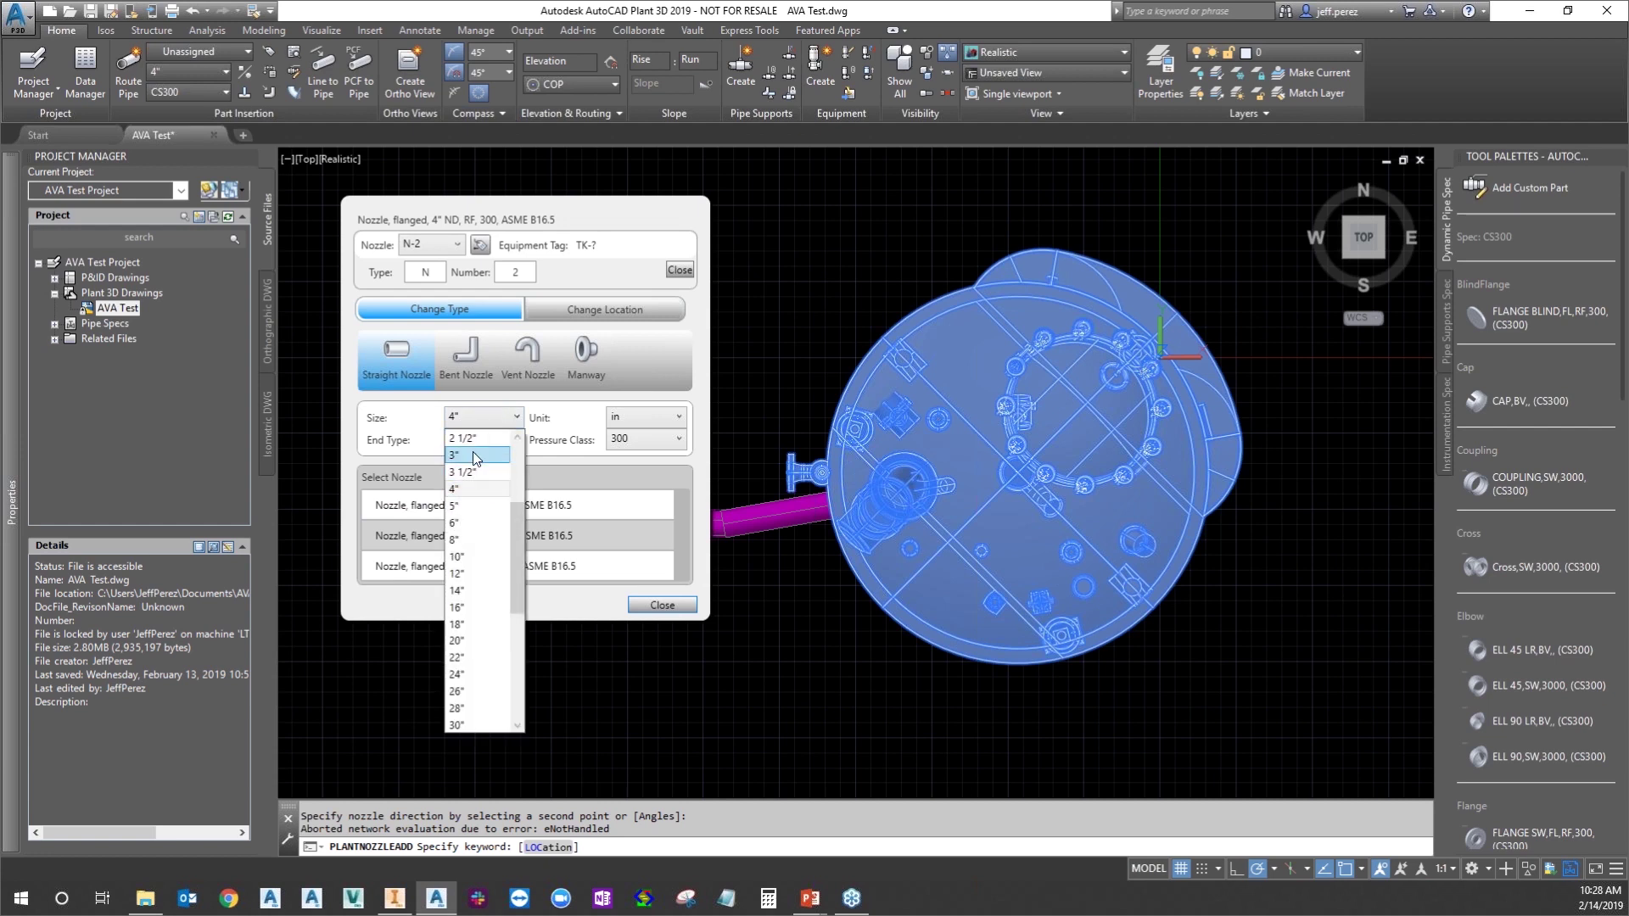
left_click(475, 456)
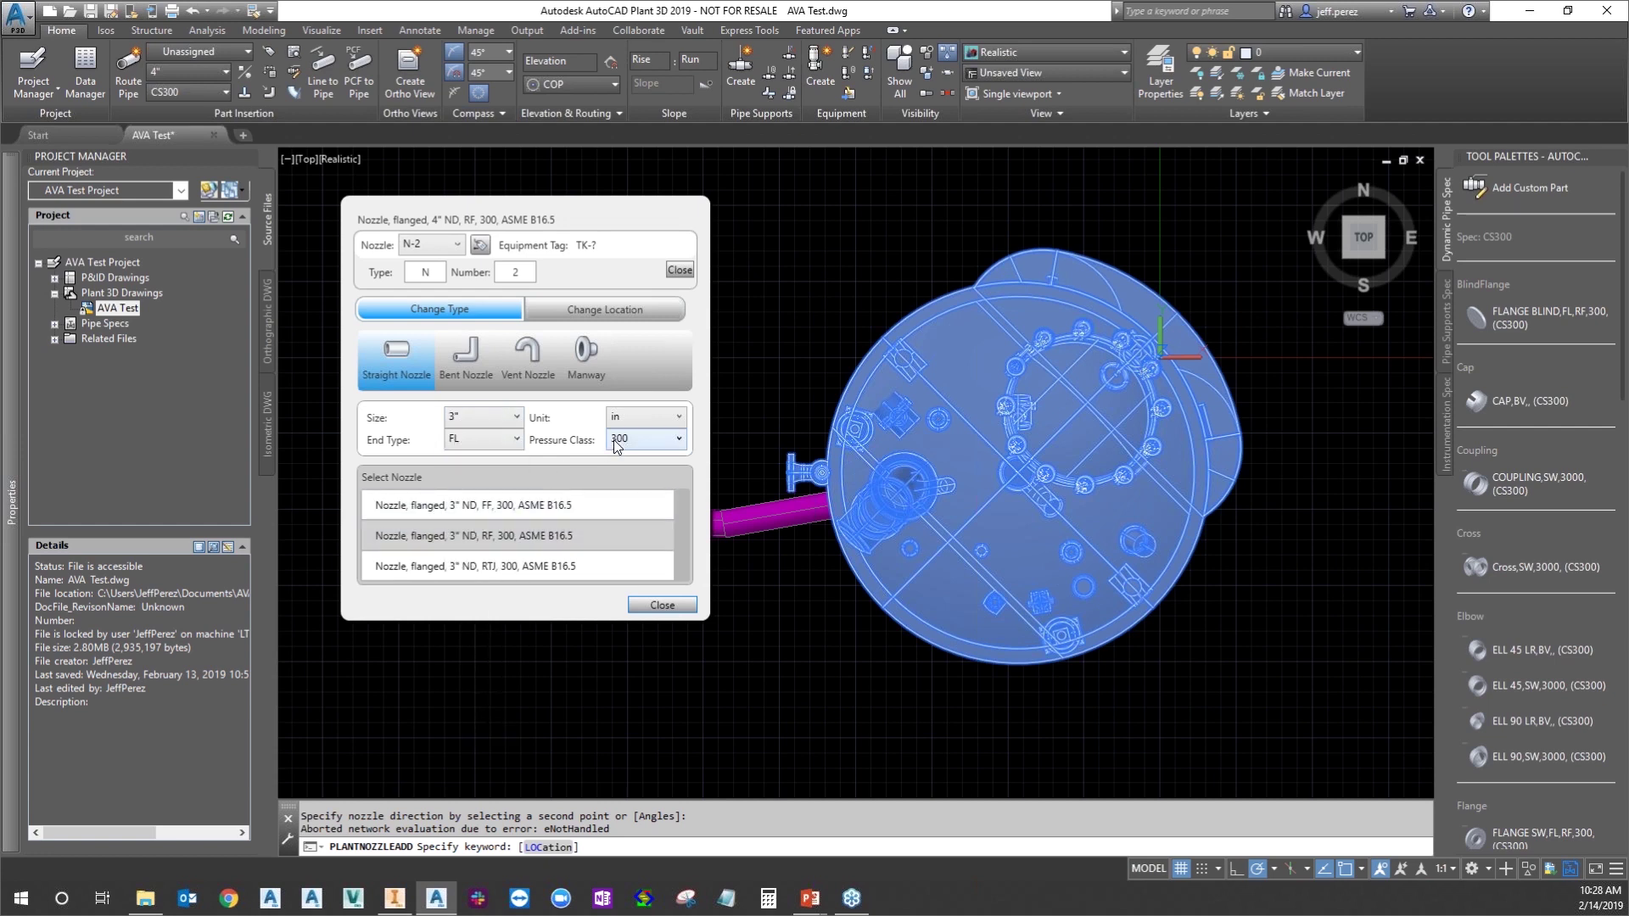
left_click(616, 443)
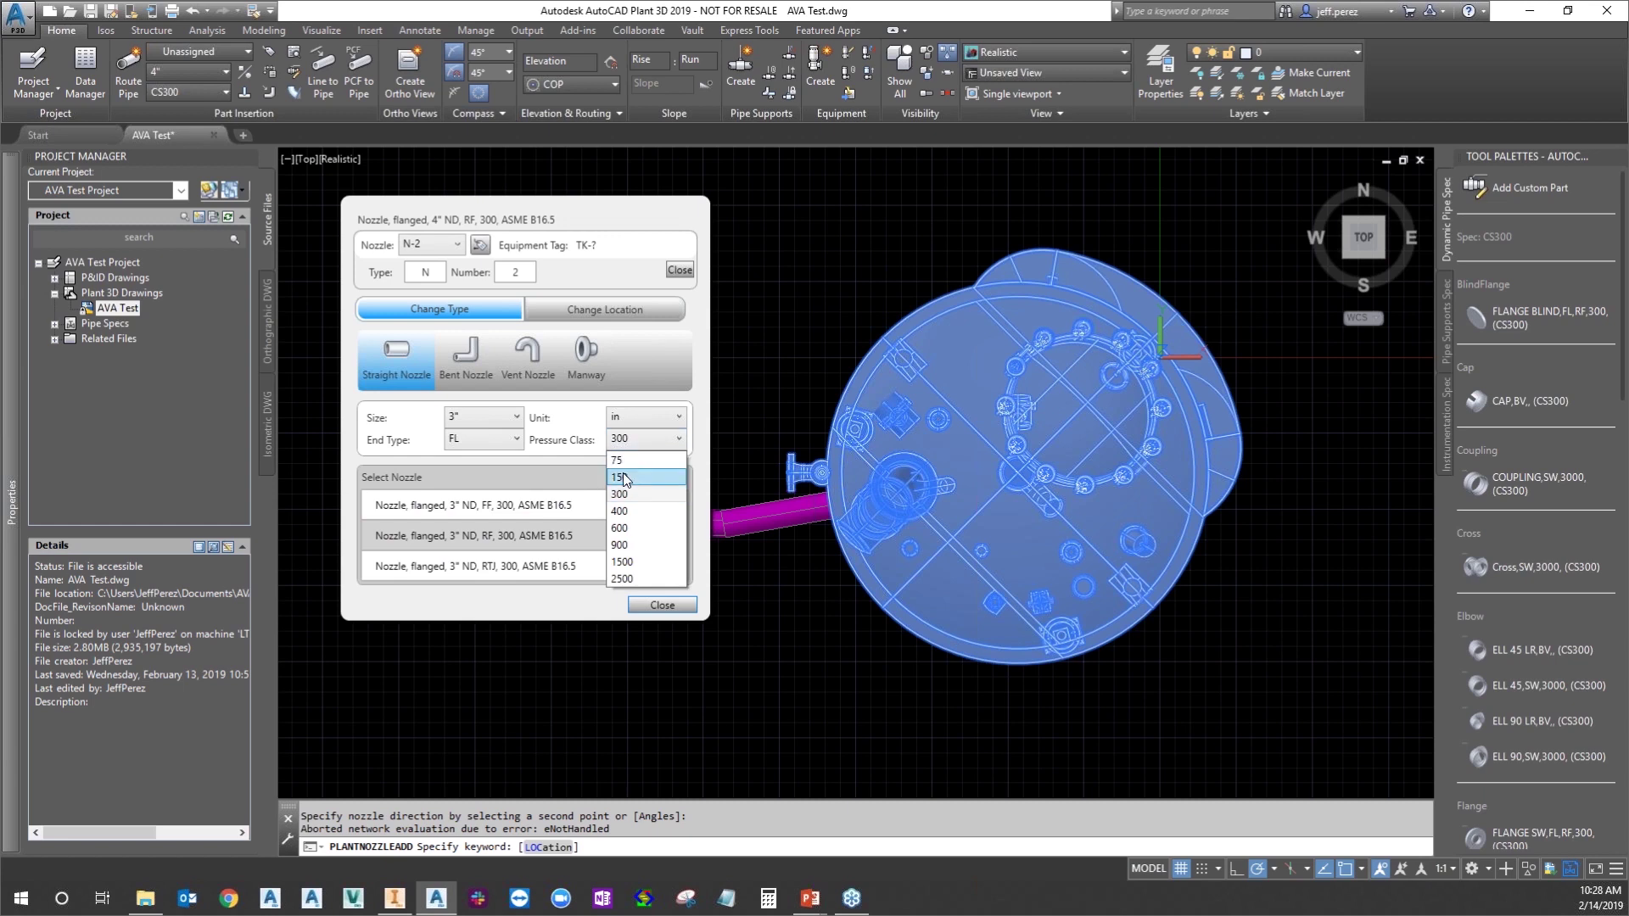
left_click(624, 478)
left_click(485, 538)
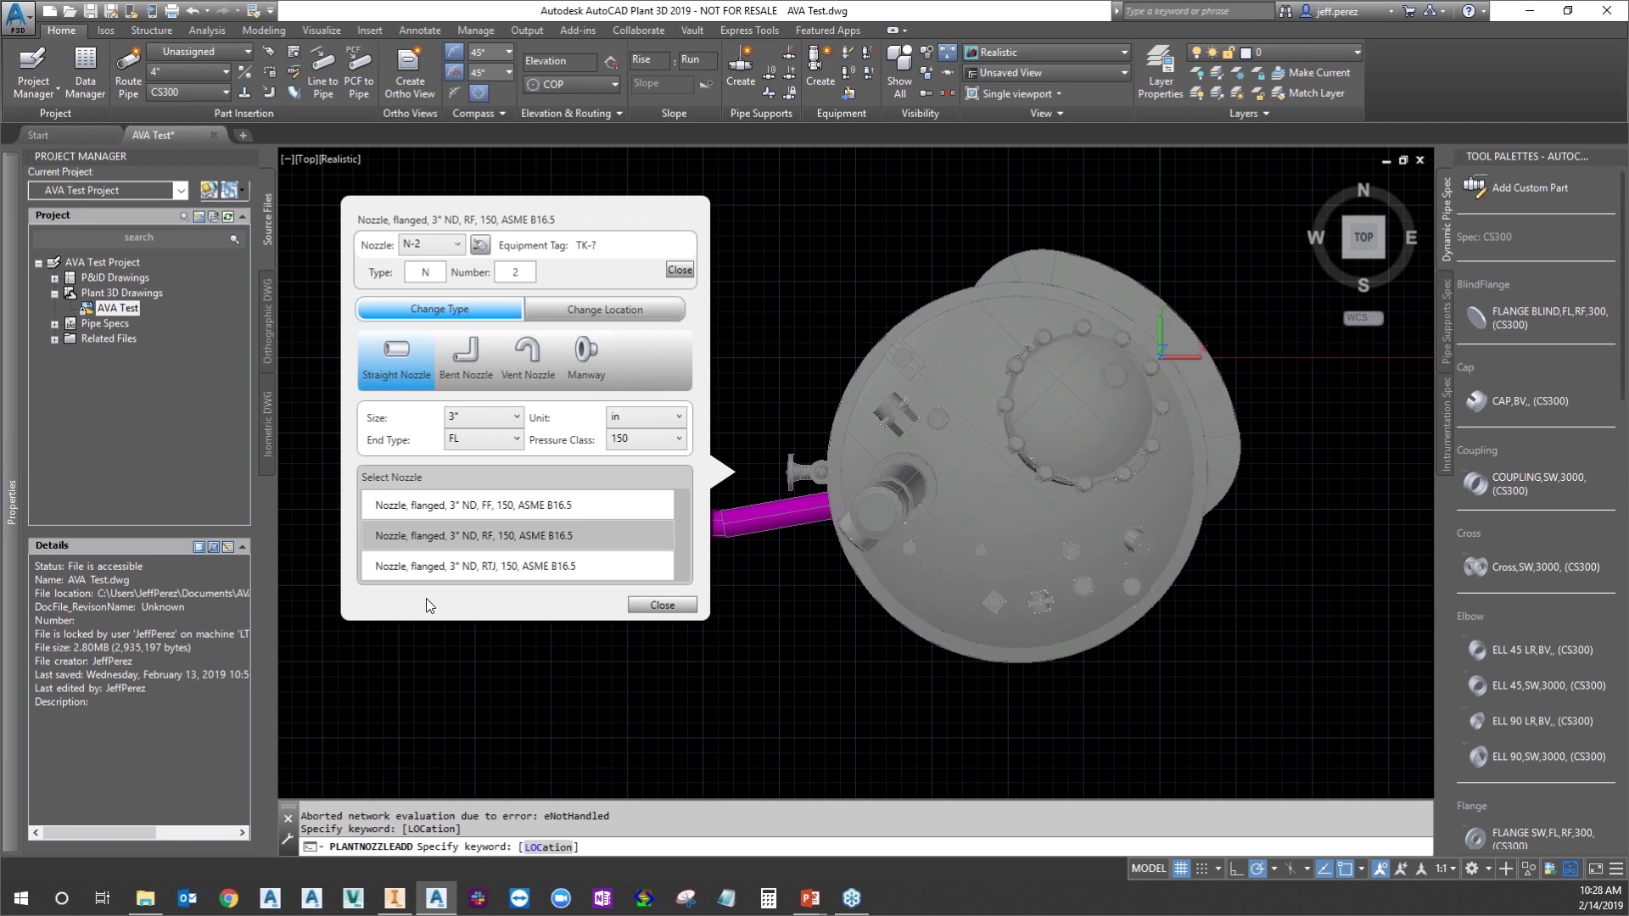
left_click(649, 607)
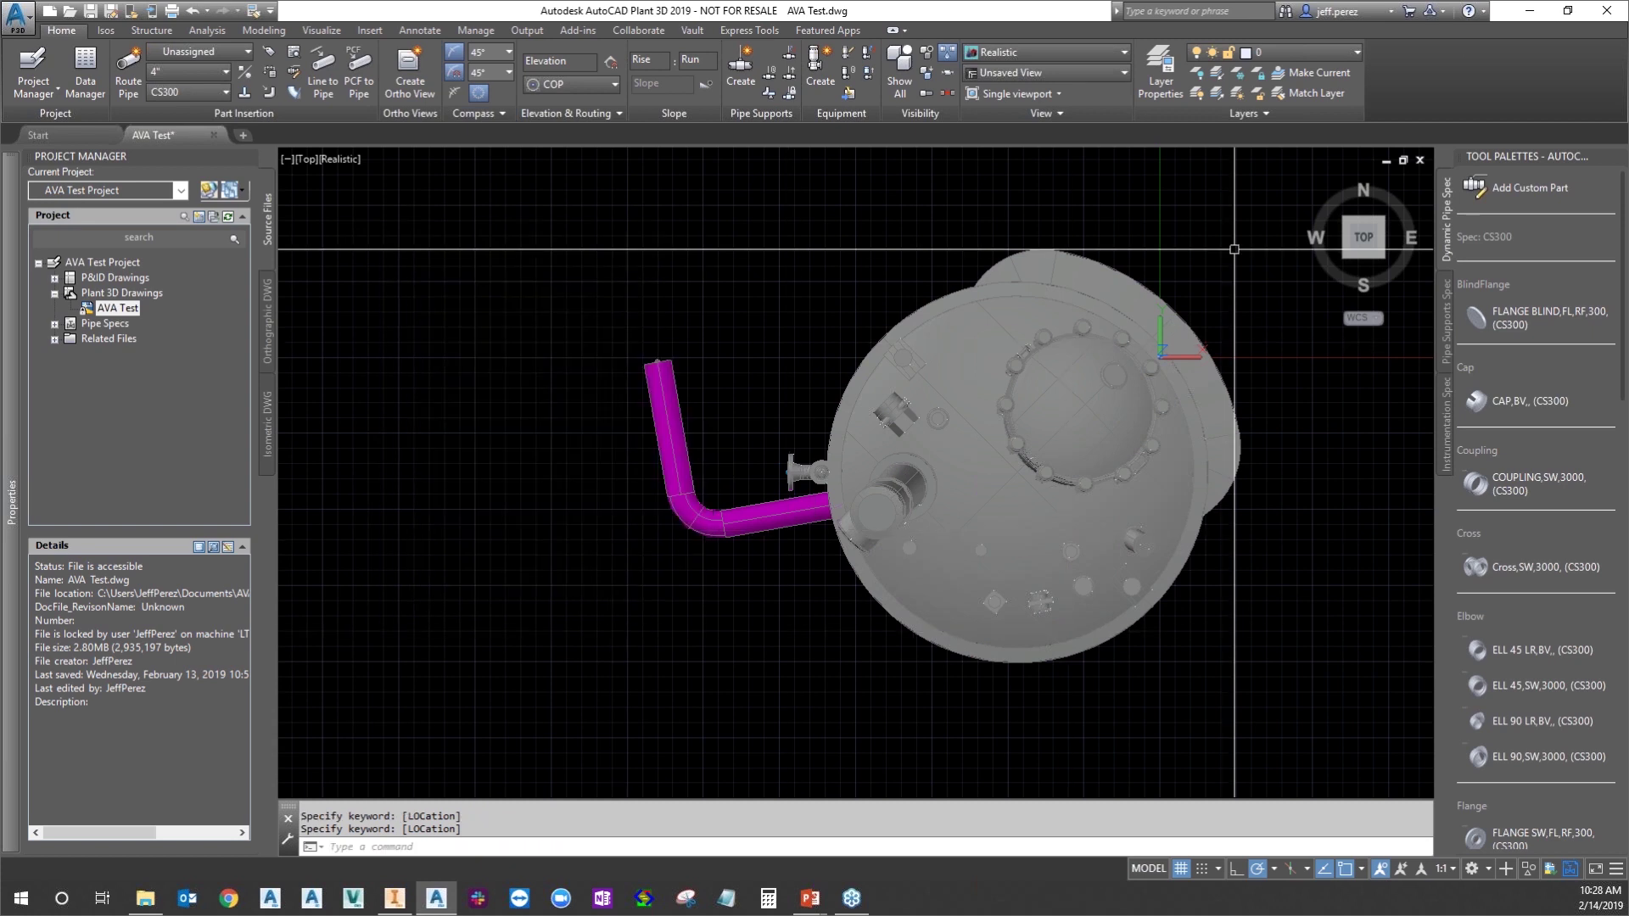
Try to route a 3" CS300 pipe from side nozzle N-2 outward, with an elbow and a second straight run
left_click(1315, 185)
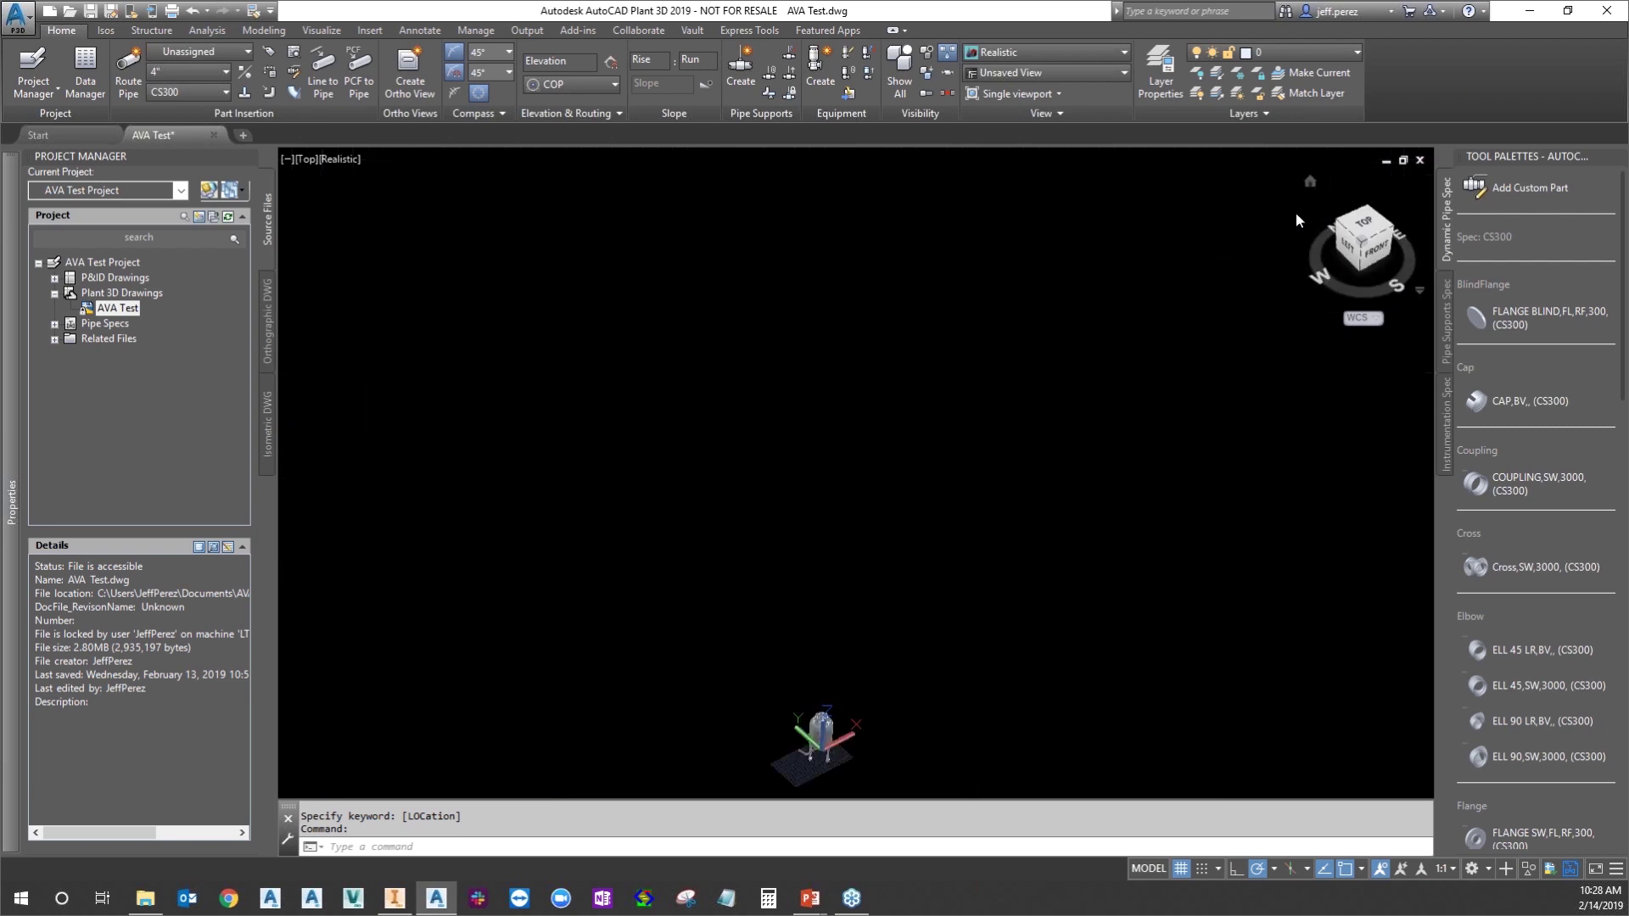
scroll(890, 566, "up", 5)
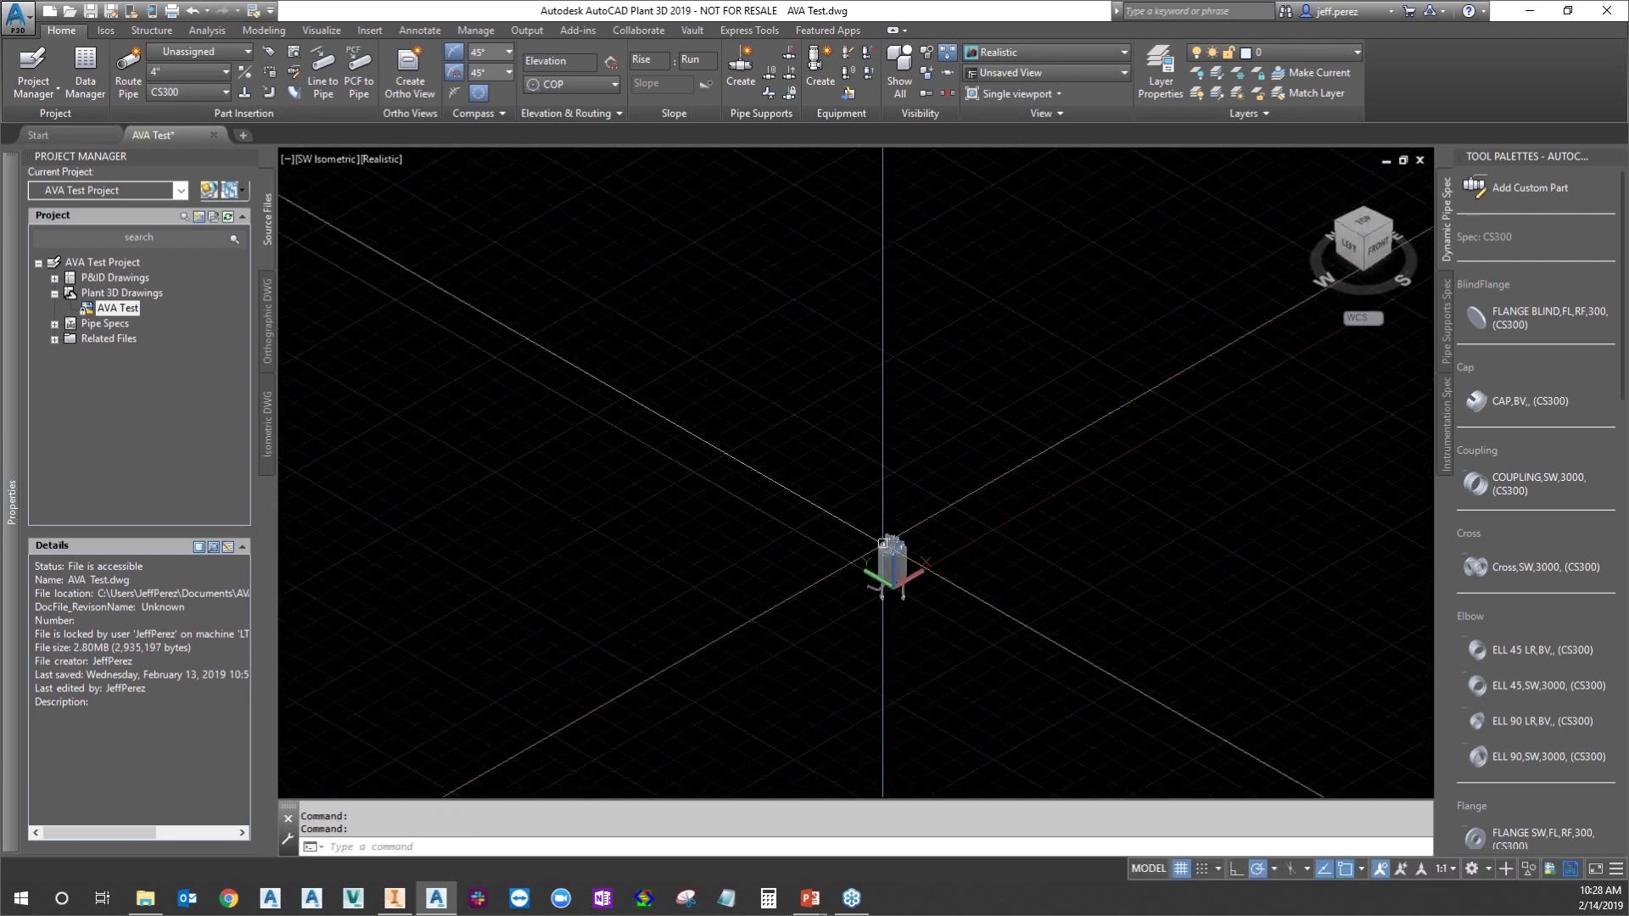
scroll(889, 565, "up", 6)
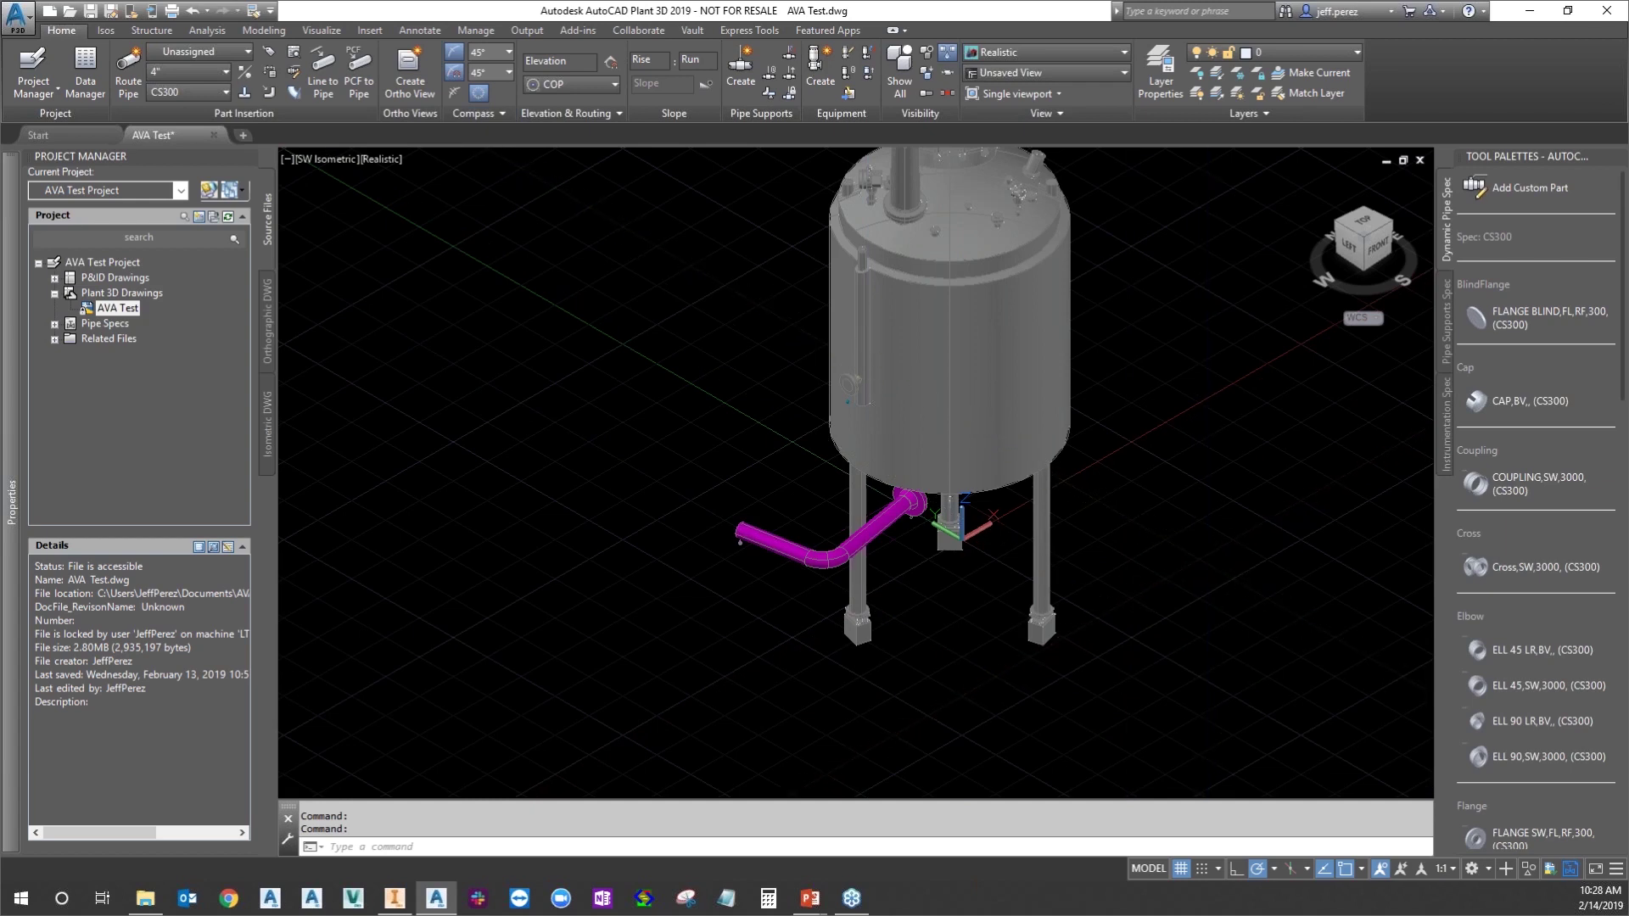
left_click(861, 489)
left_click(839, 373)
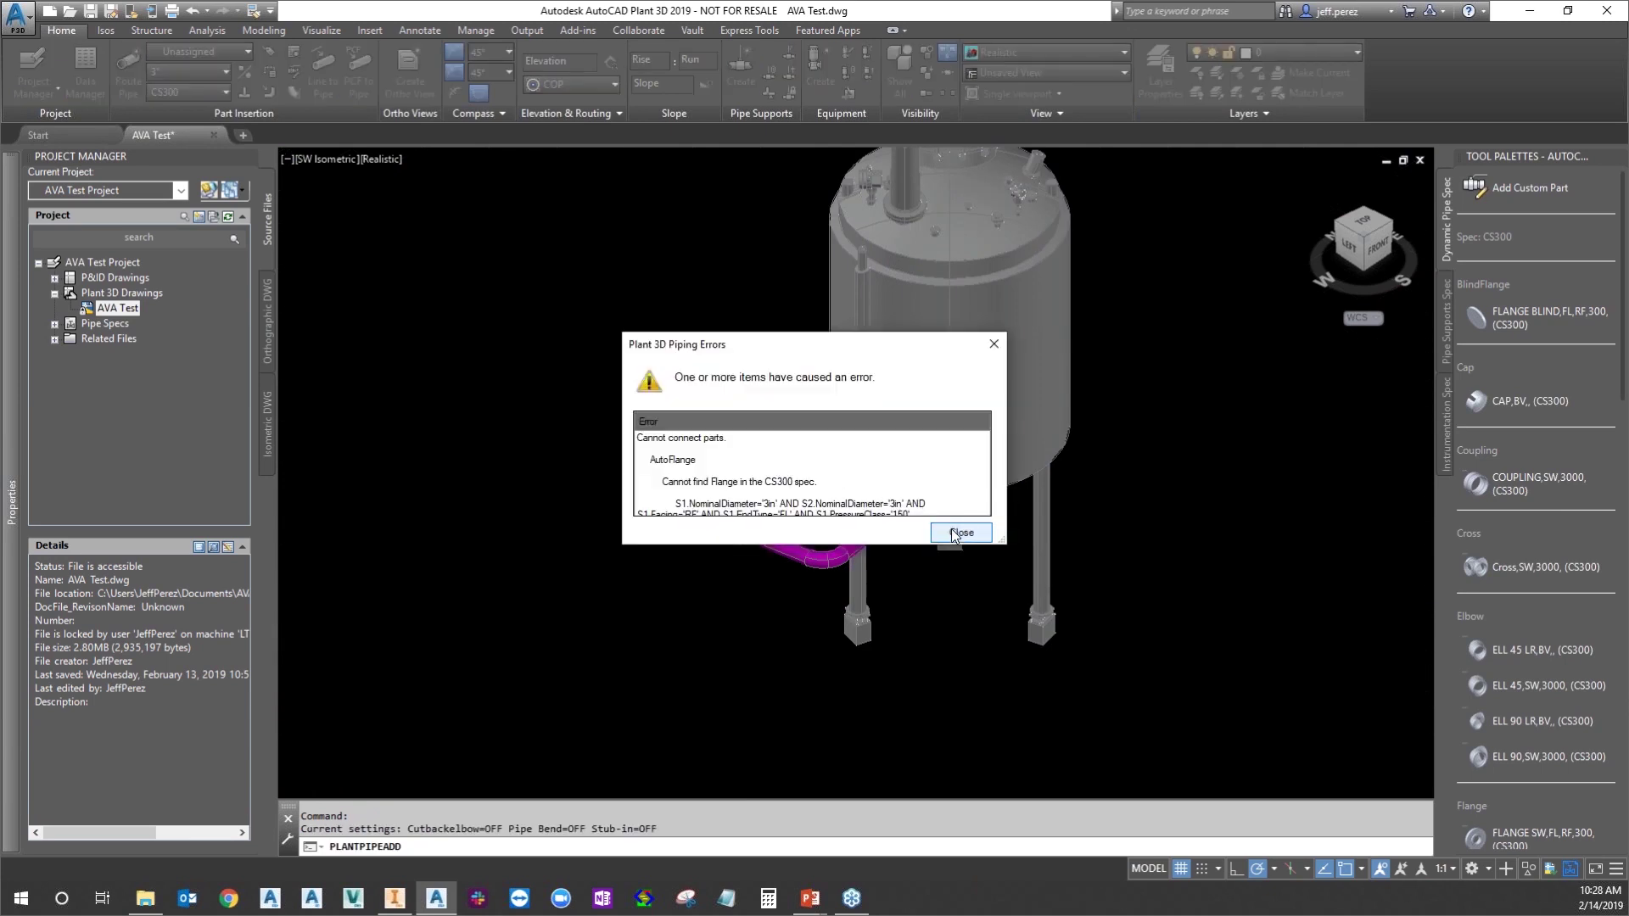
left_click(953, 535)
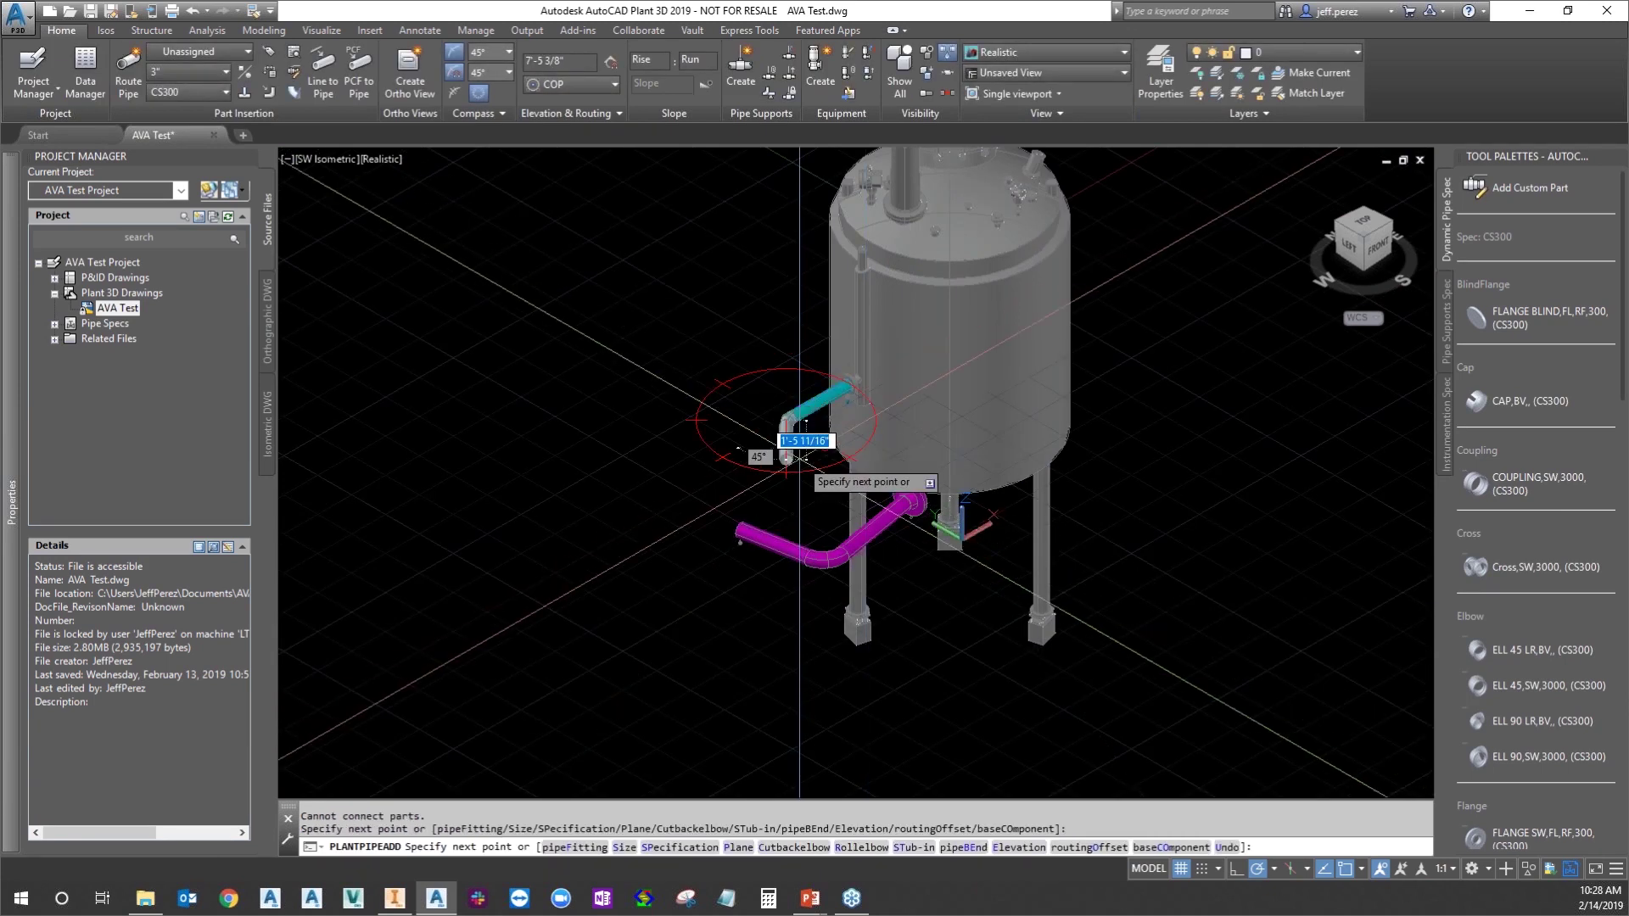
left_click(728, 382)
key("Escape")
Change nozzle N-2 to size 4" and assign "Nozzle, flanged, 4" ND, RF, 150, ASME B16.5", keeping pressure class 150
scroll(840, 397, "up", 4)
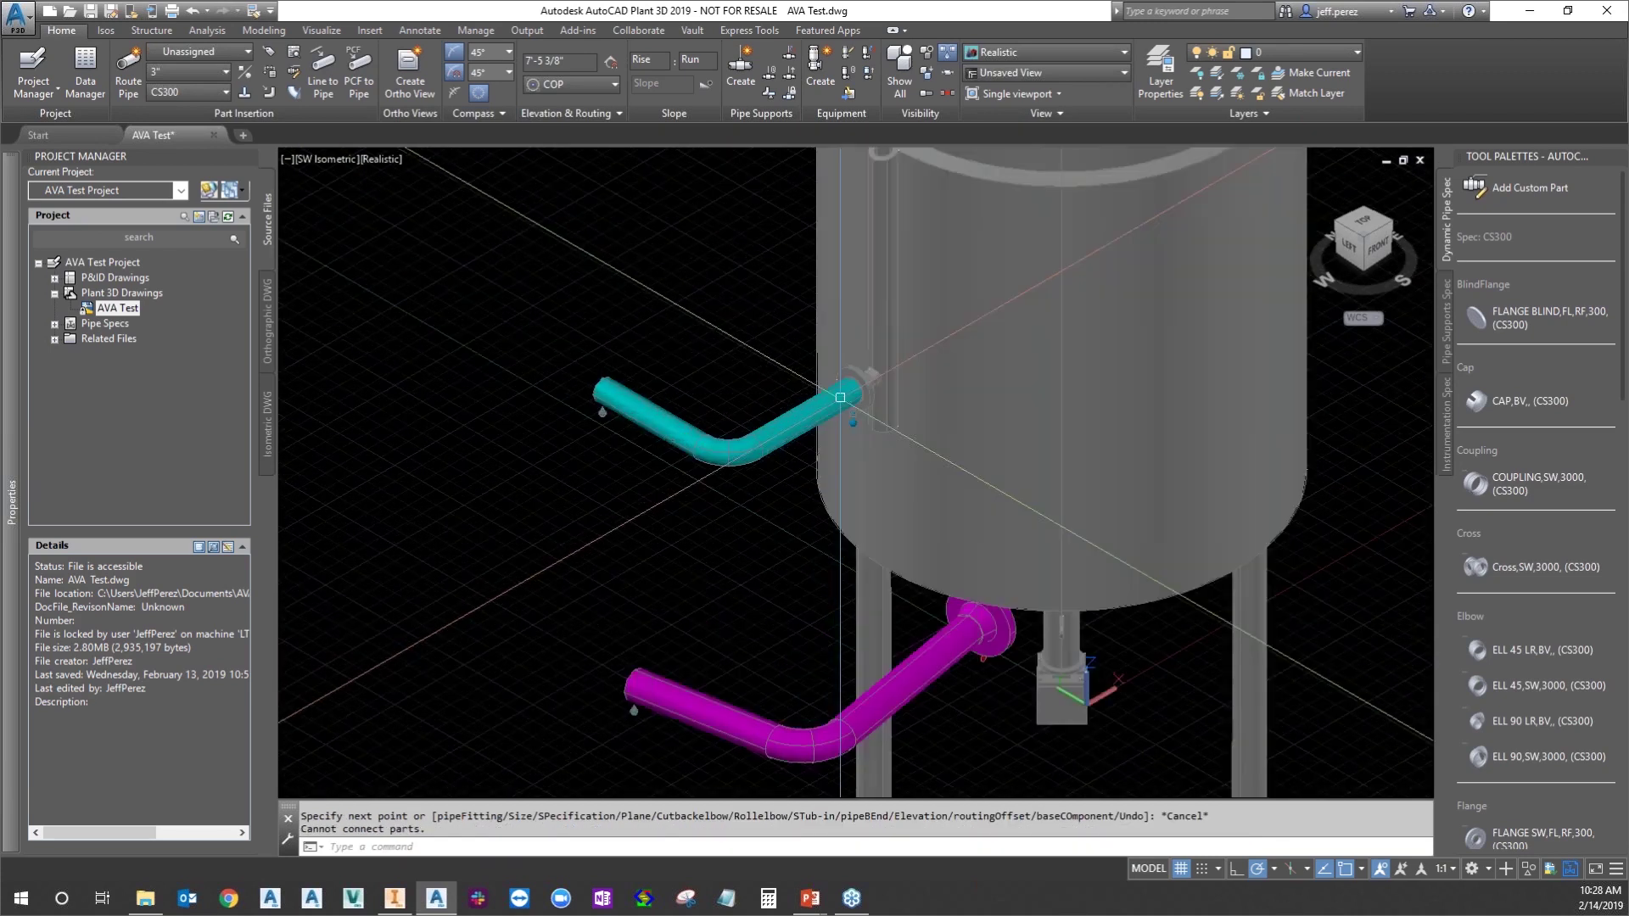
left_click(840, 397)
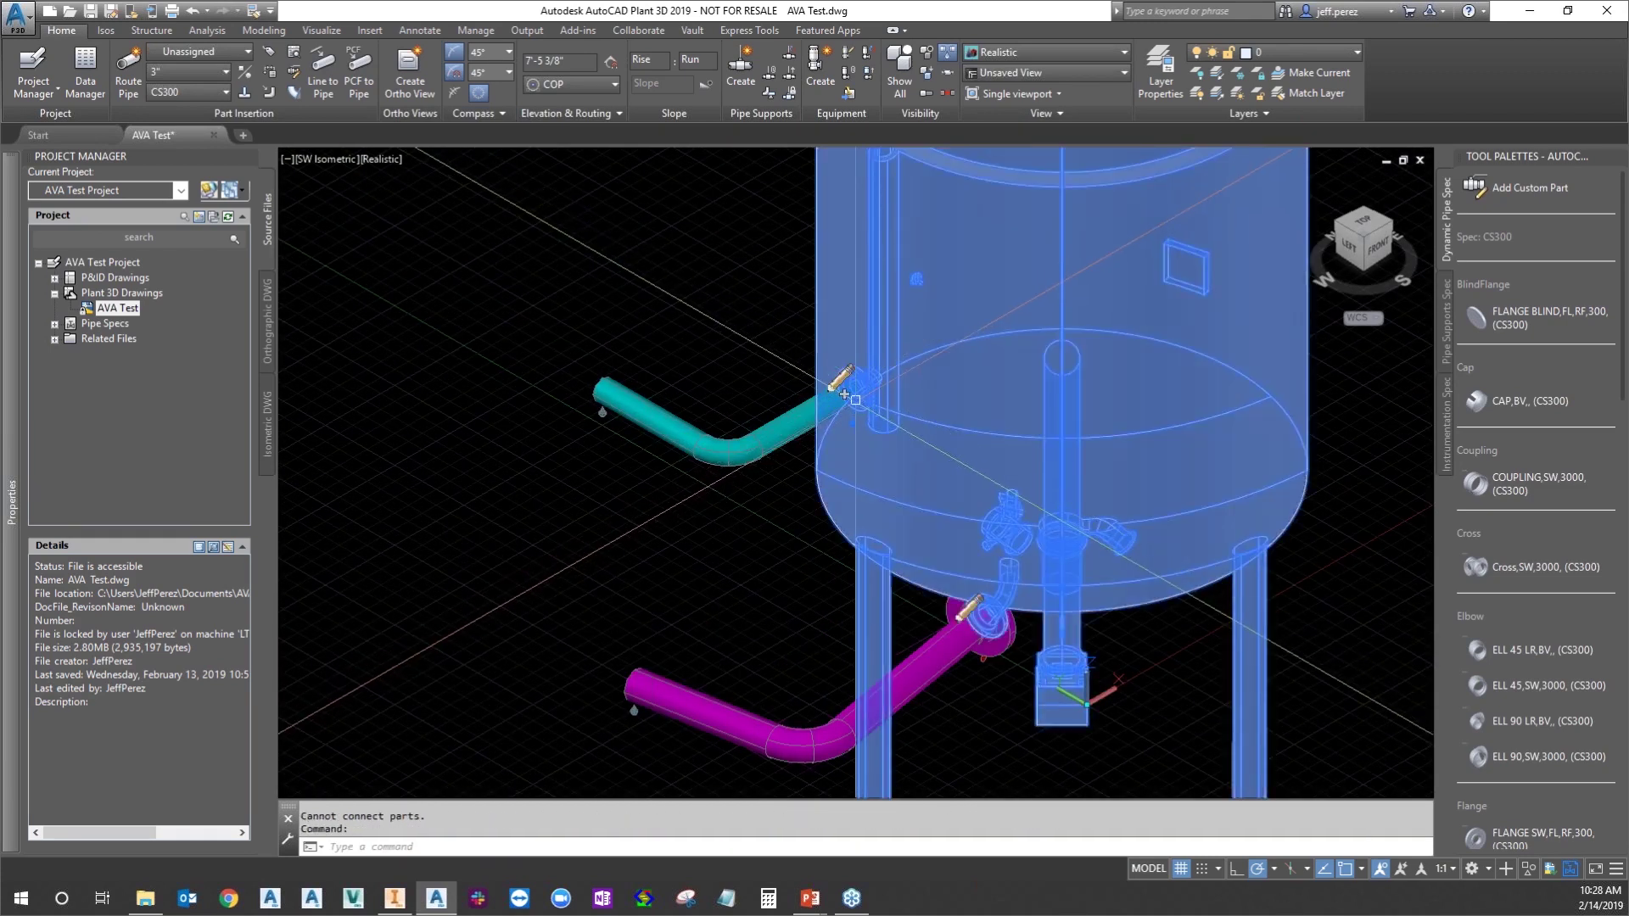
left_click(844, 394)
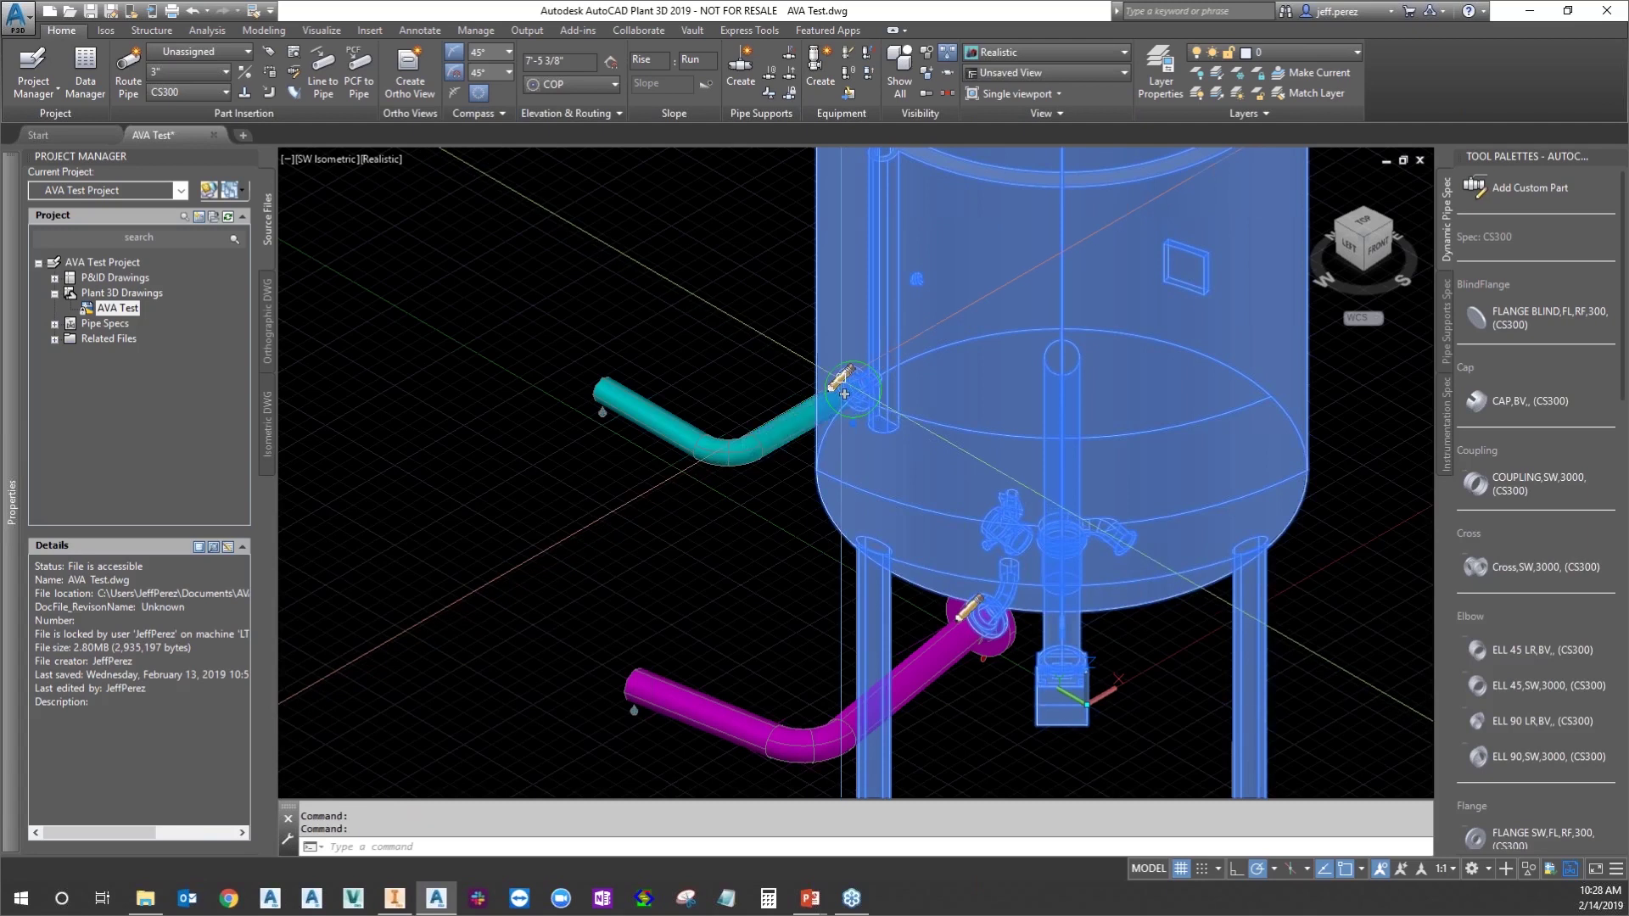
left_click(848, 382)
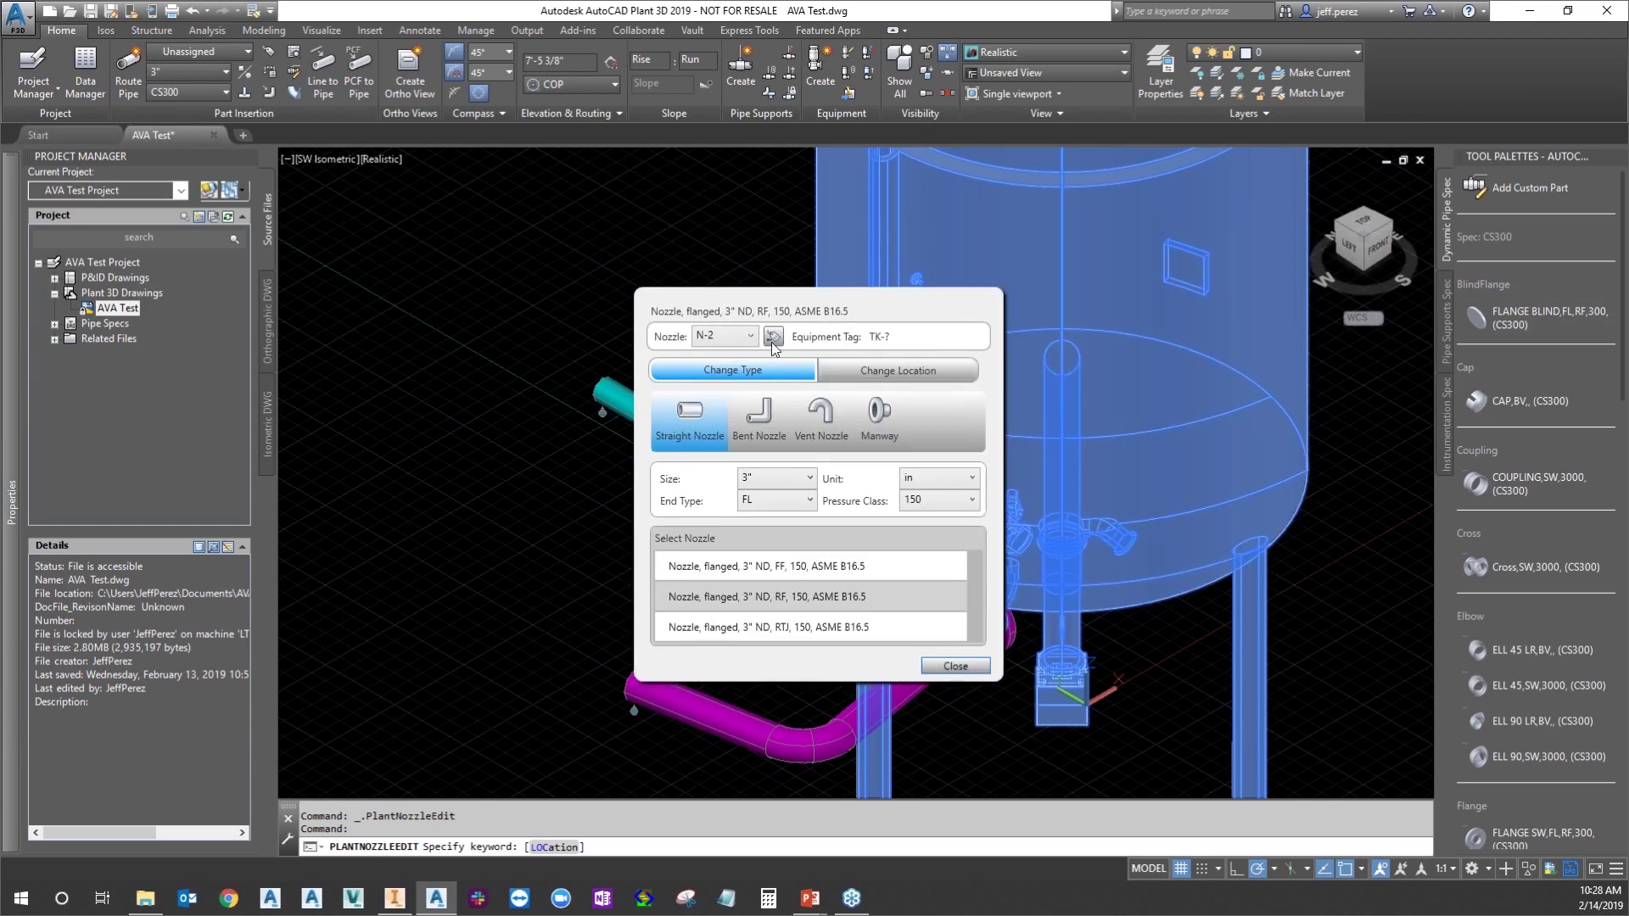
left_click(523, 443)
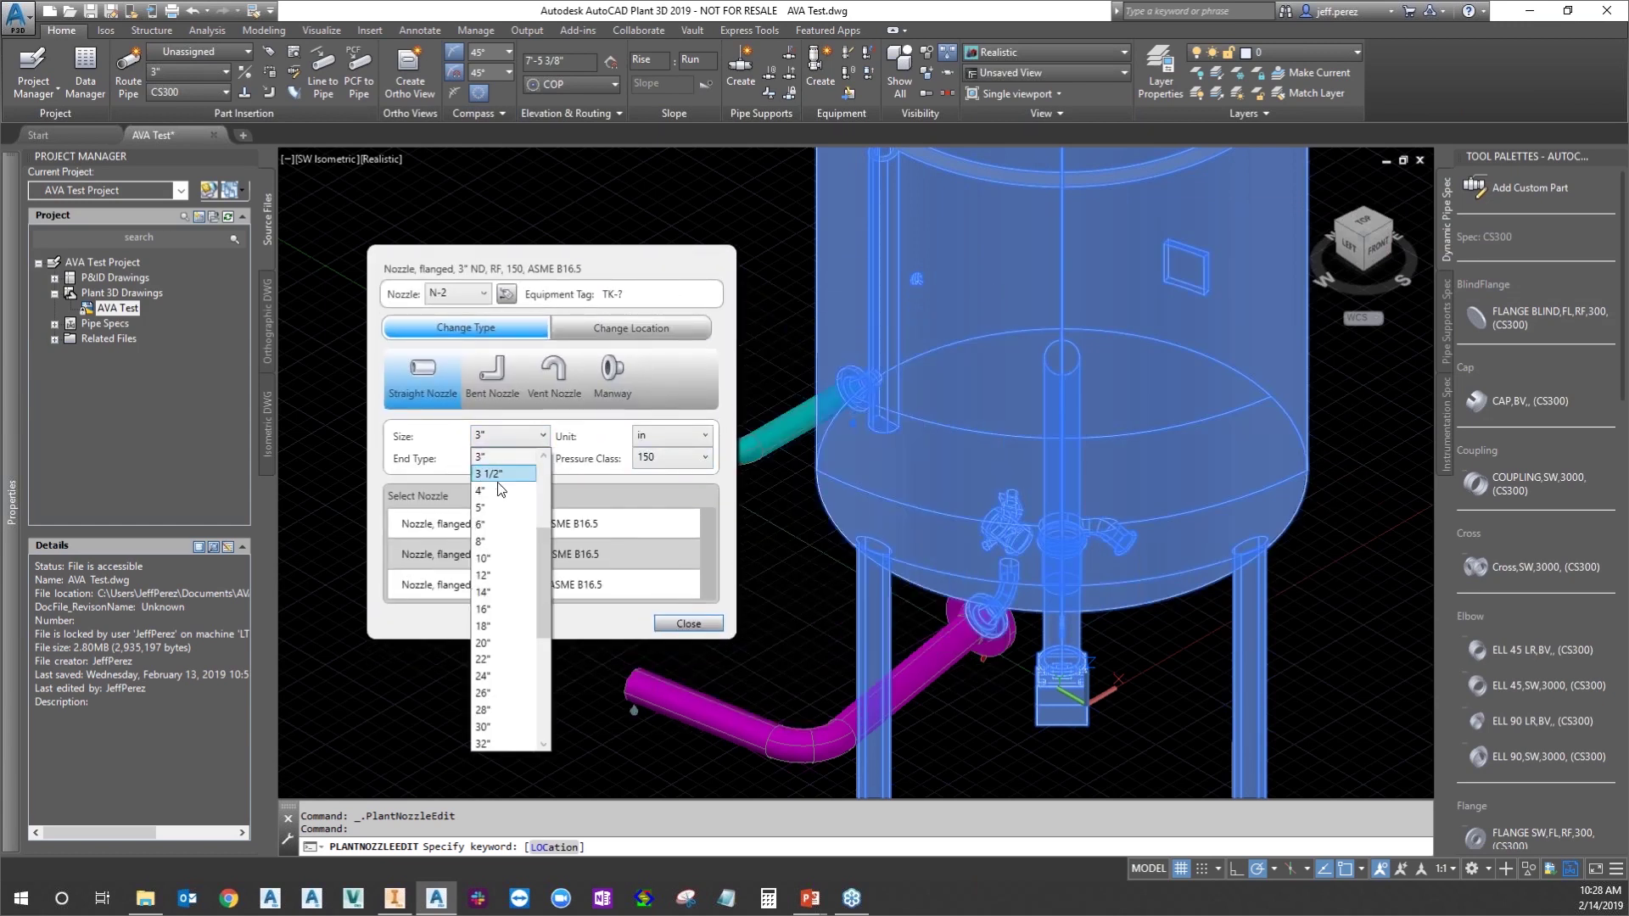
left_click(500, 464)
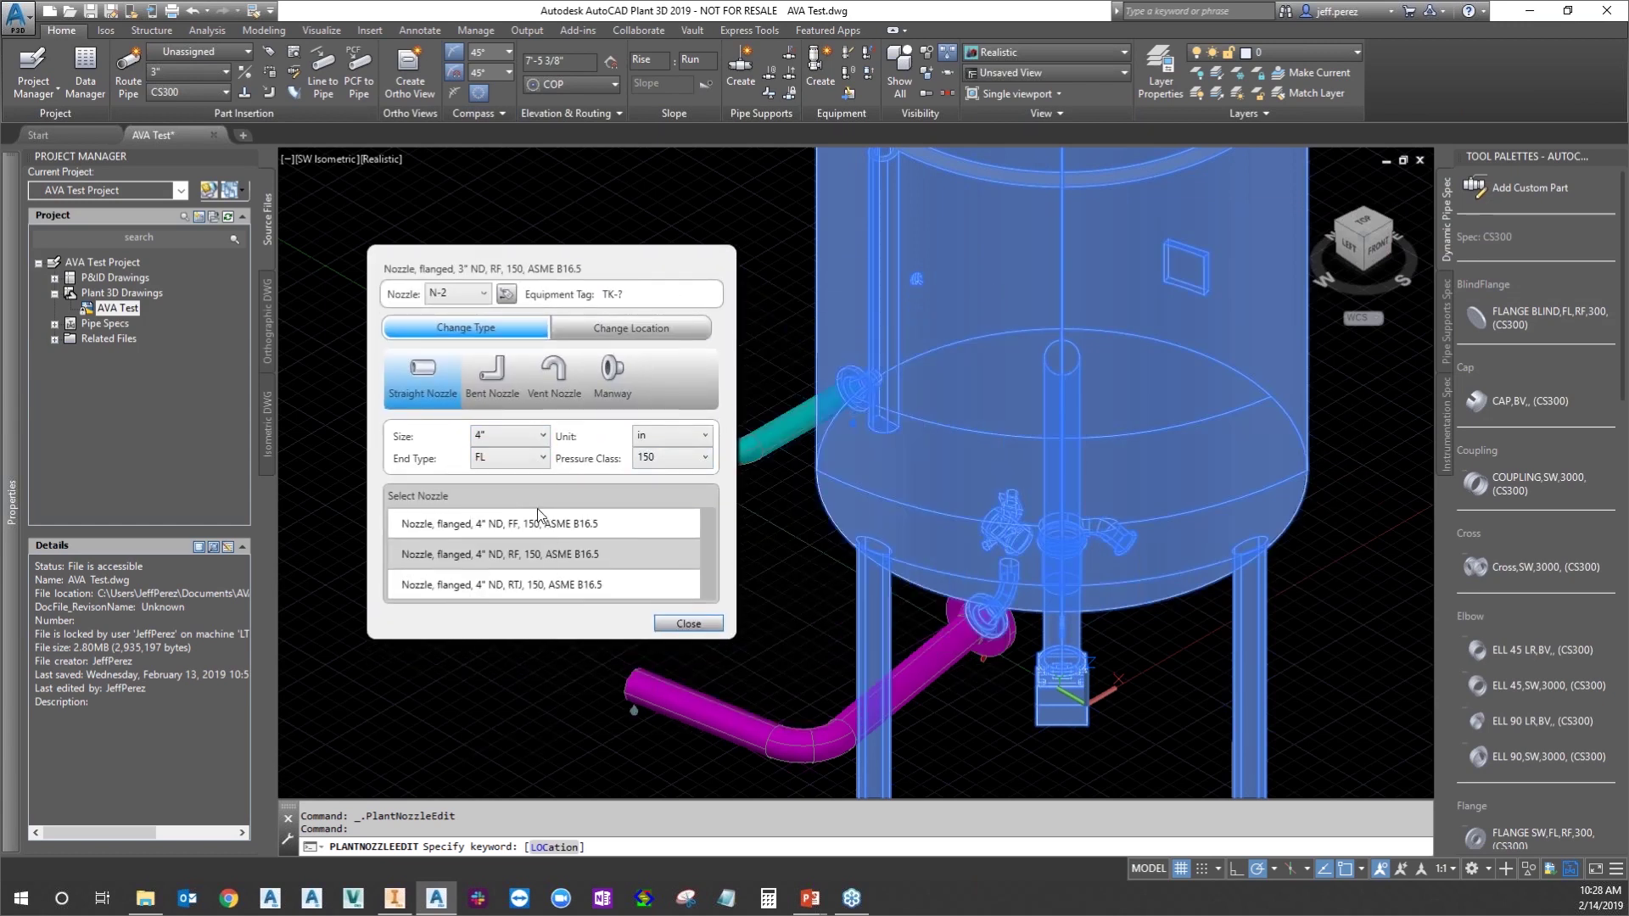
left_click(573, 554)
left_click(692, 620)
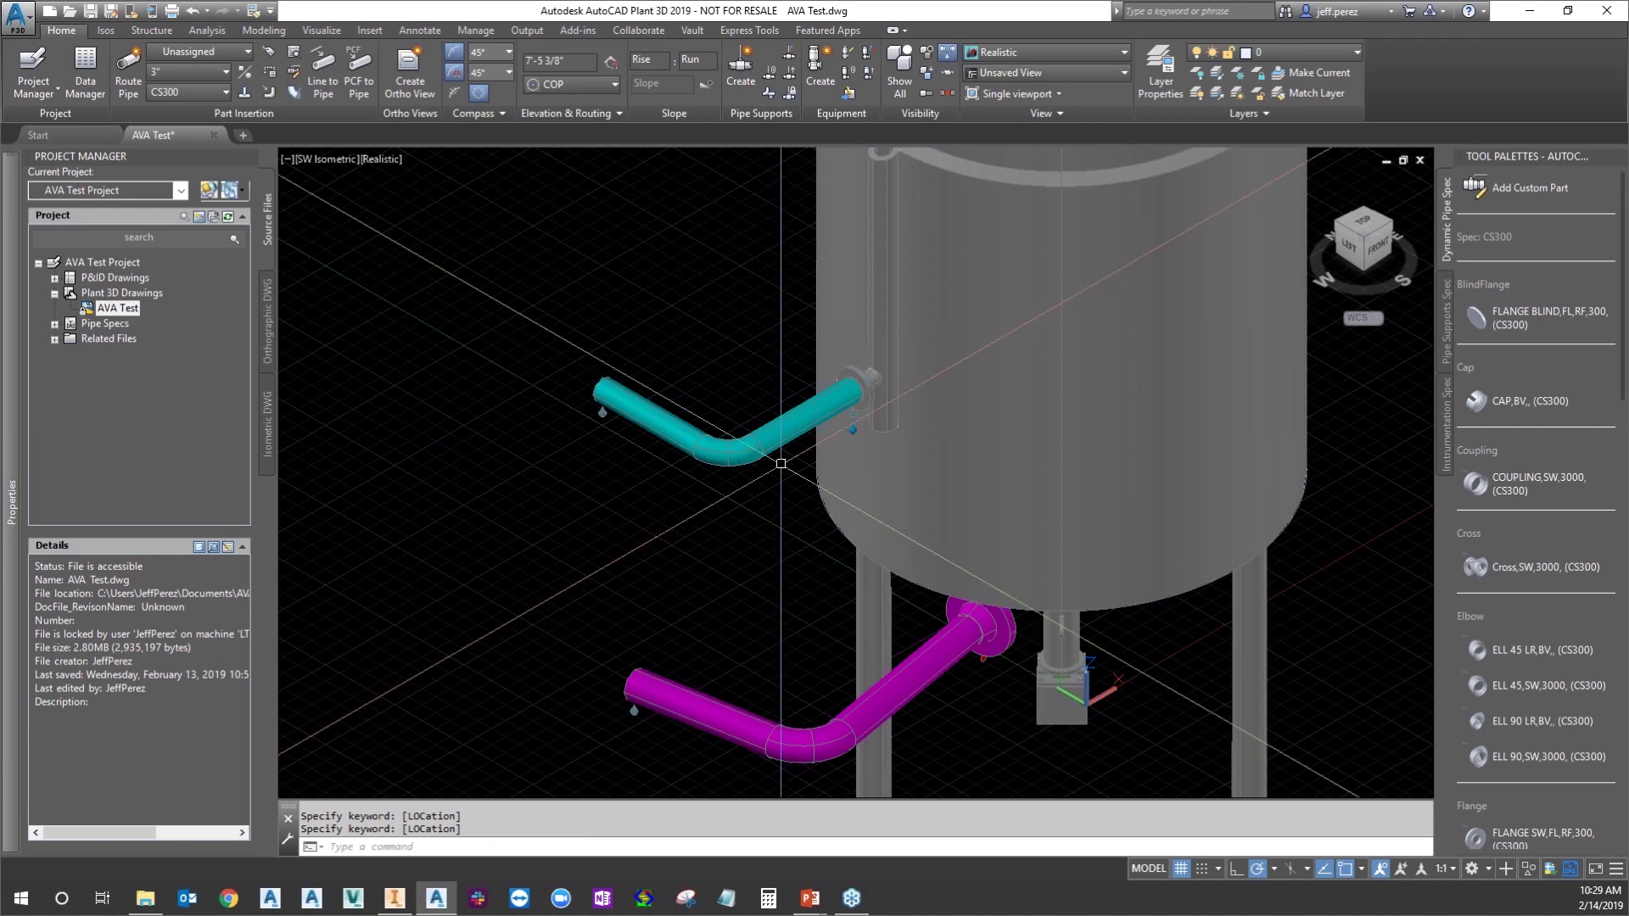
Delete the pipe run with its elbow that leads outward from side nozzle N-2
mouse_move(774, 463)
left_mouse_down()
mouse_move(689, 446)
mouse_move(684, 428)
left_mouse_up()
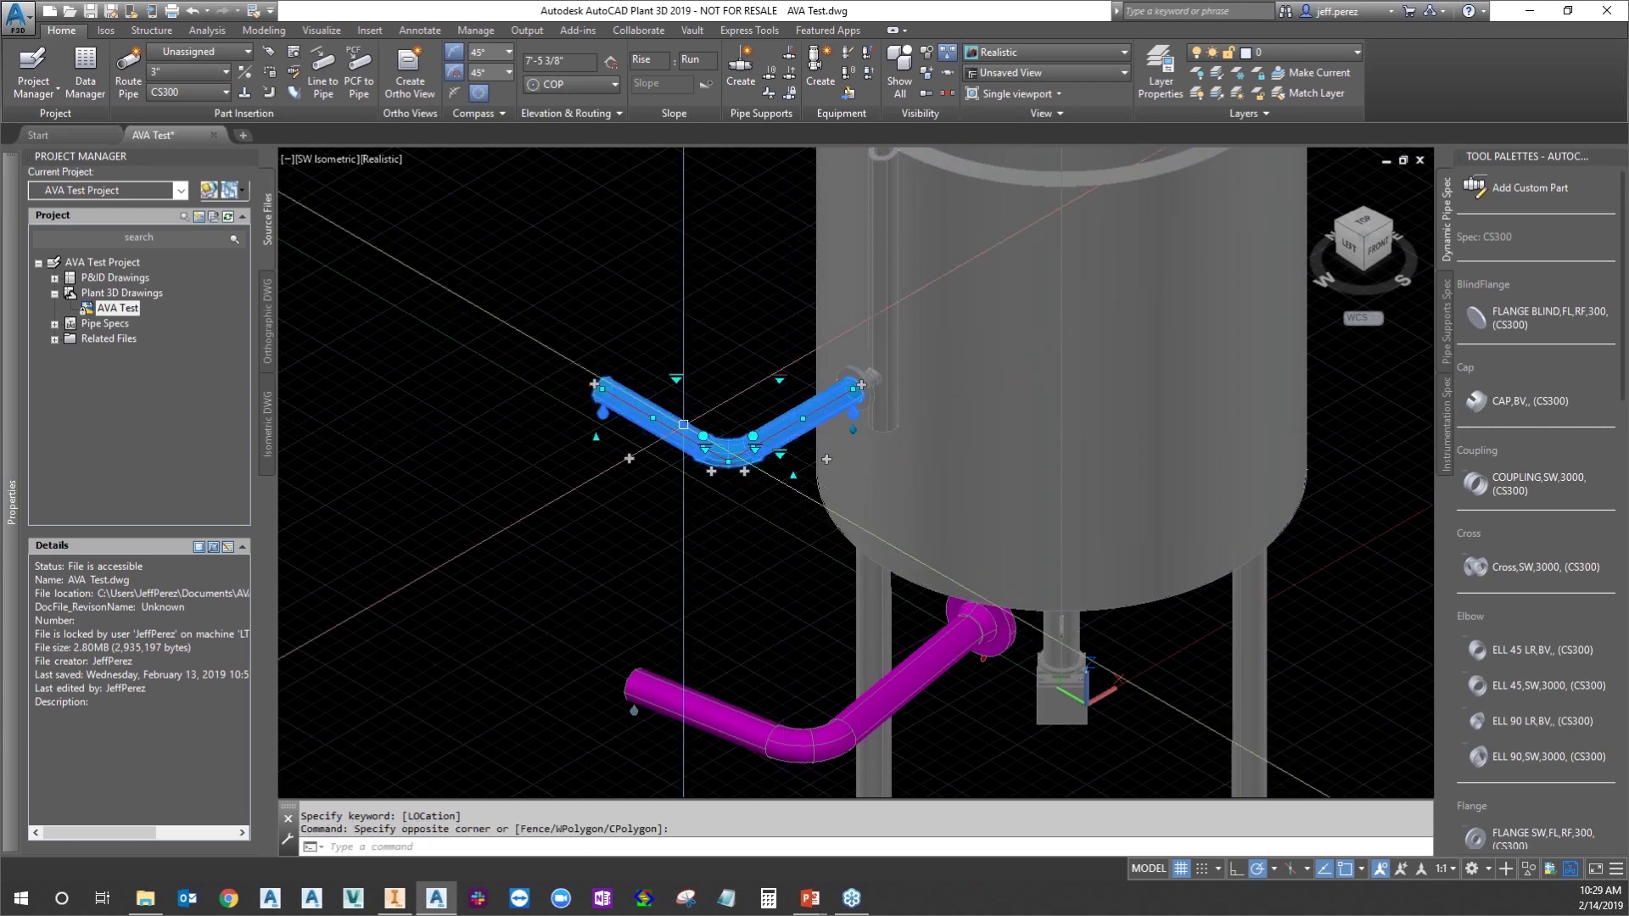
key("Delete")
Try to route a 4" CS300 pipe from side nozzle N-2
left_click(853, 388)
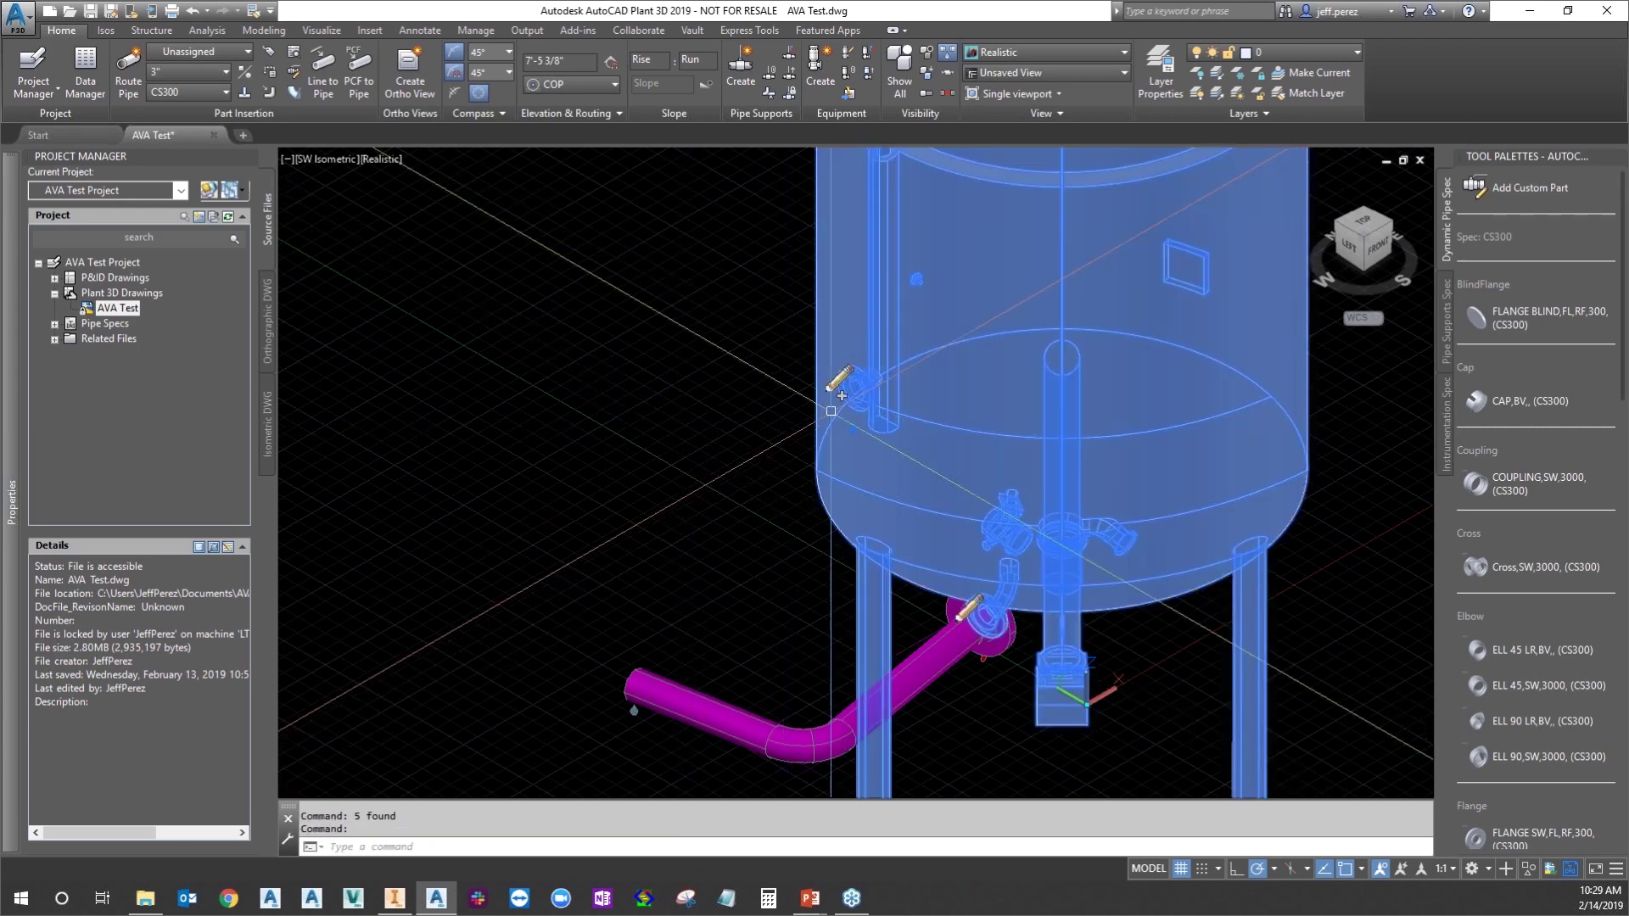
left_click(843, 363)
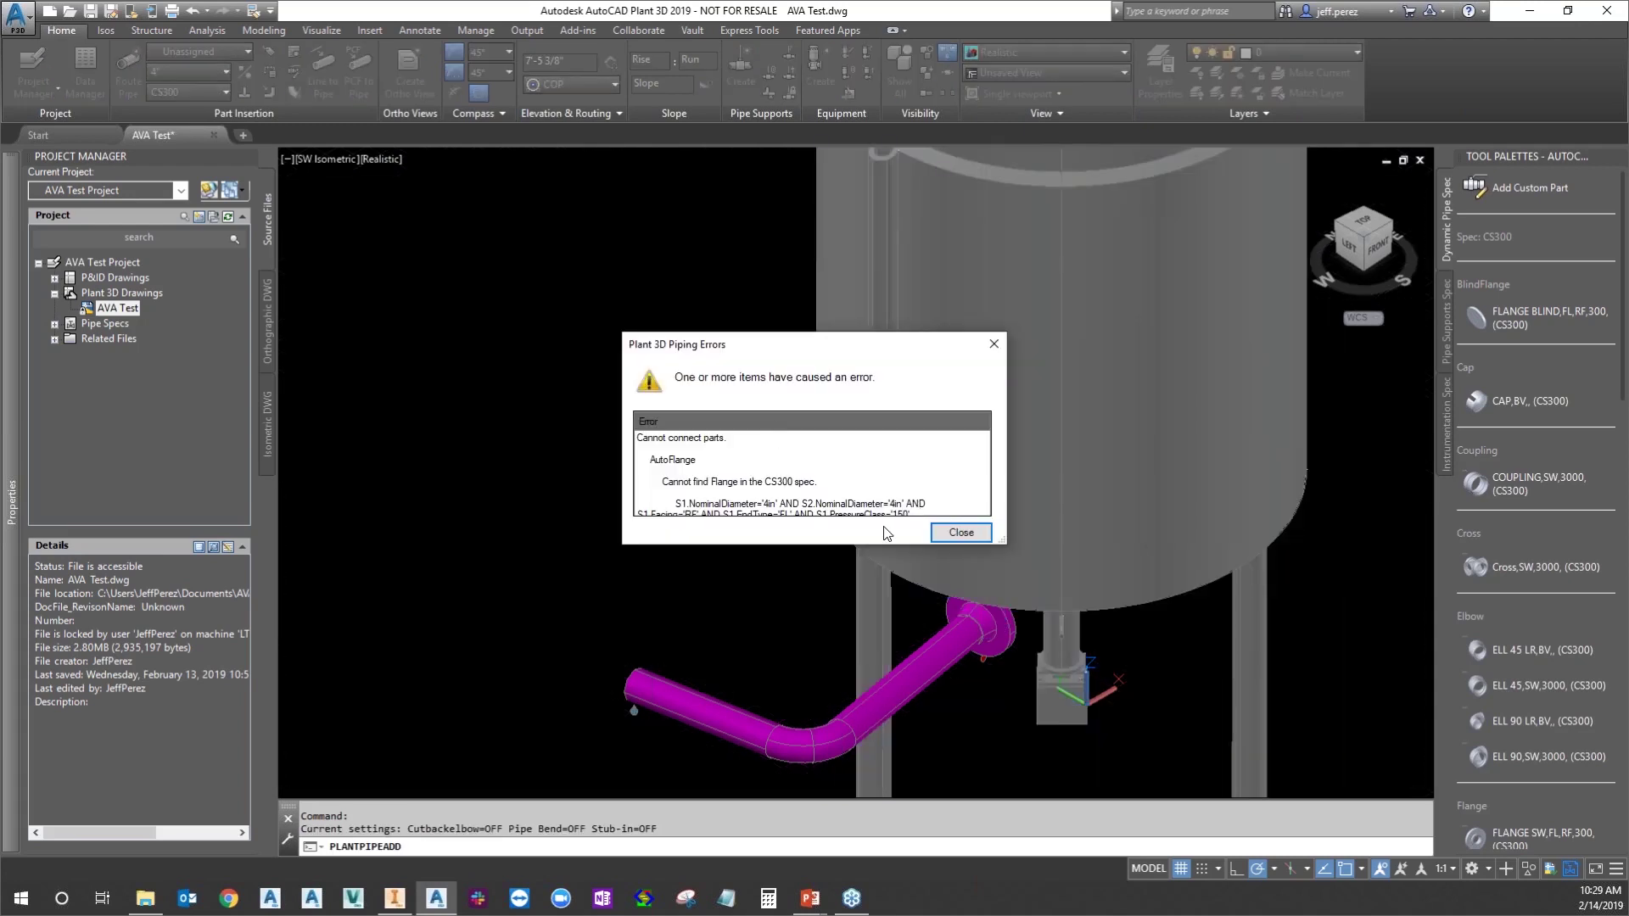
left_click(961, 532)
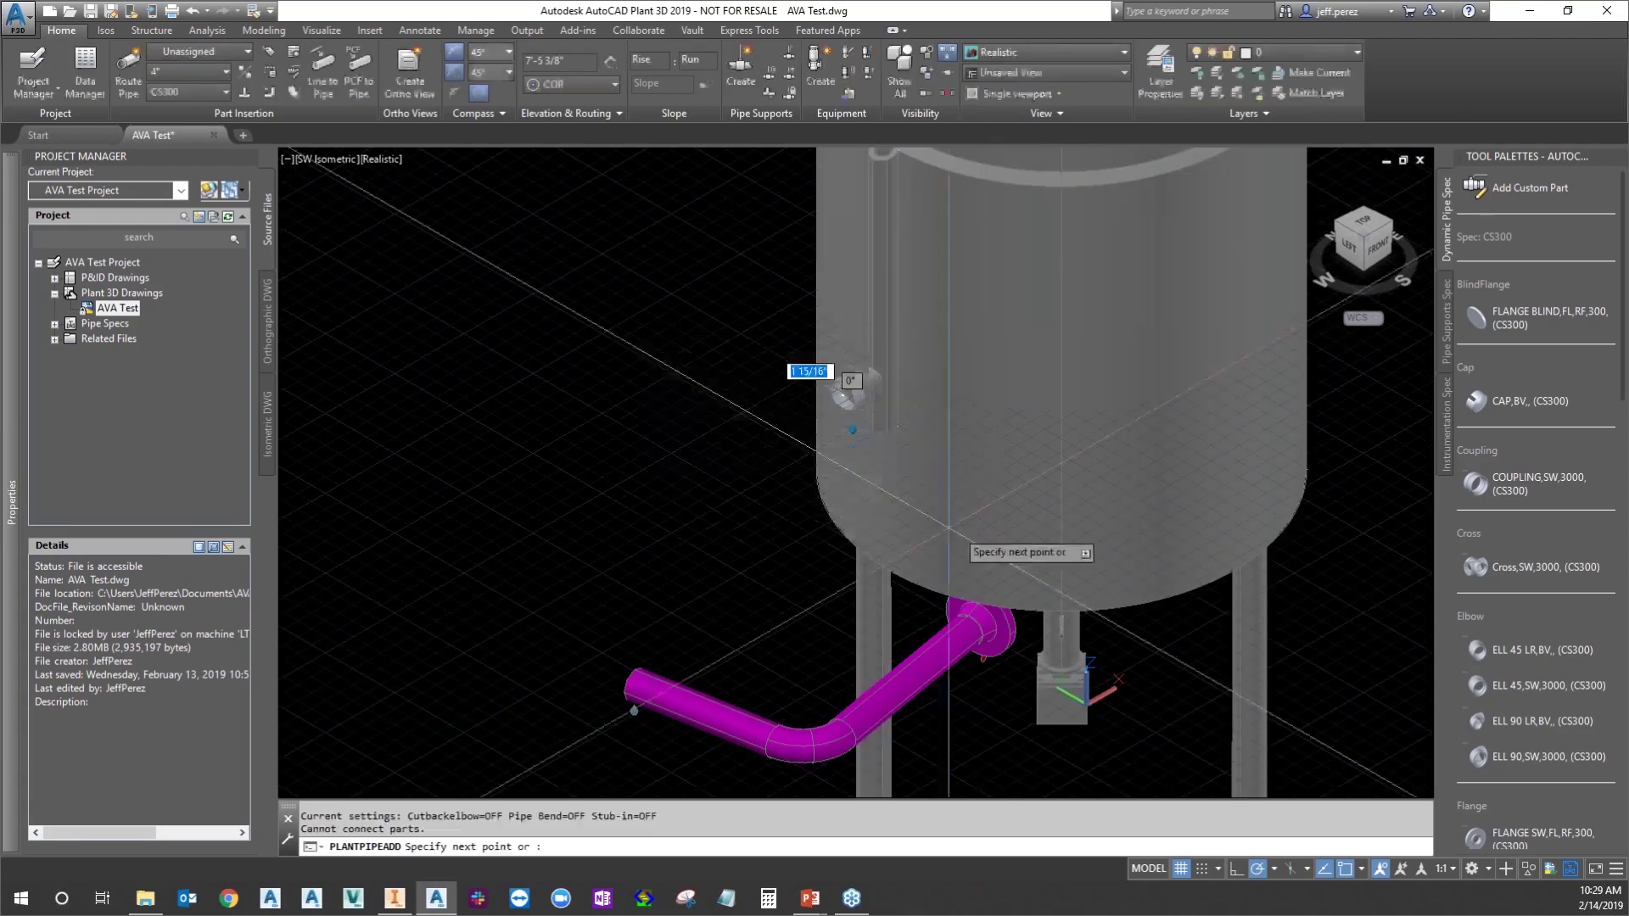
key("Escape")
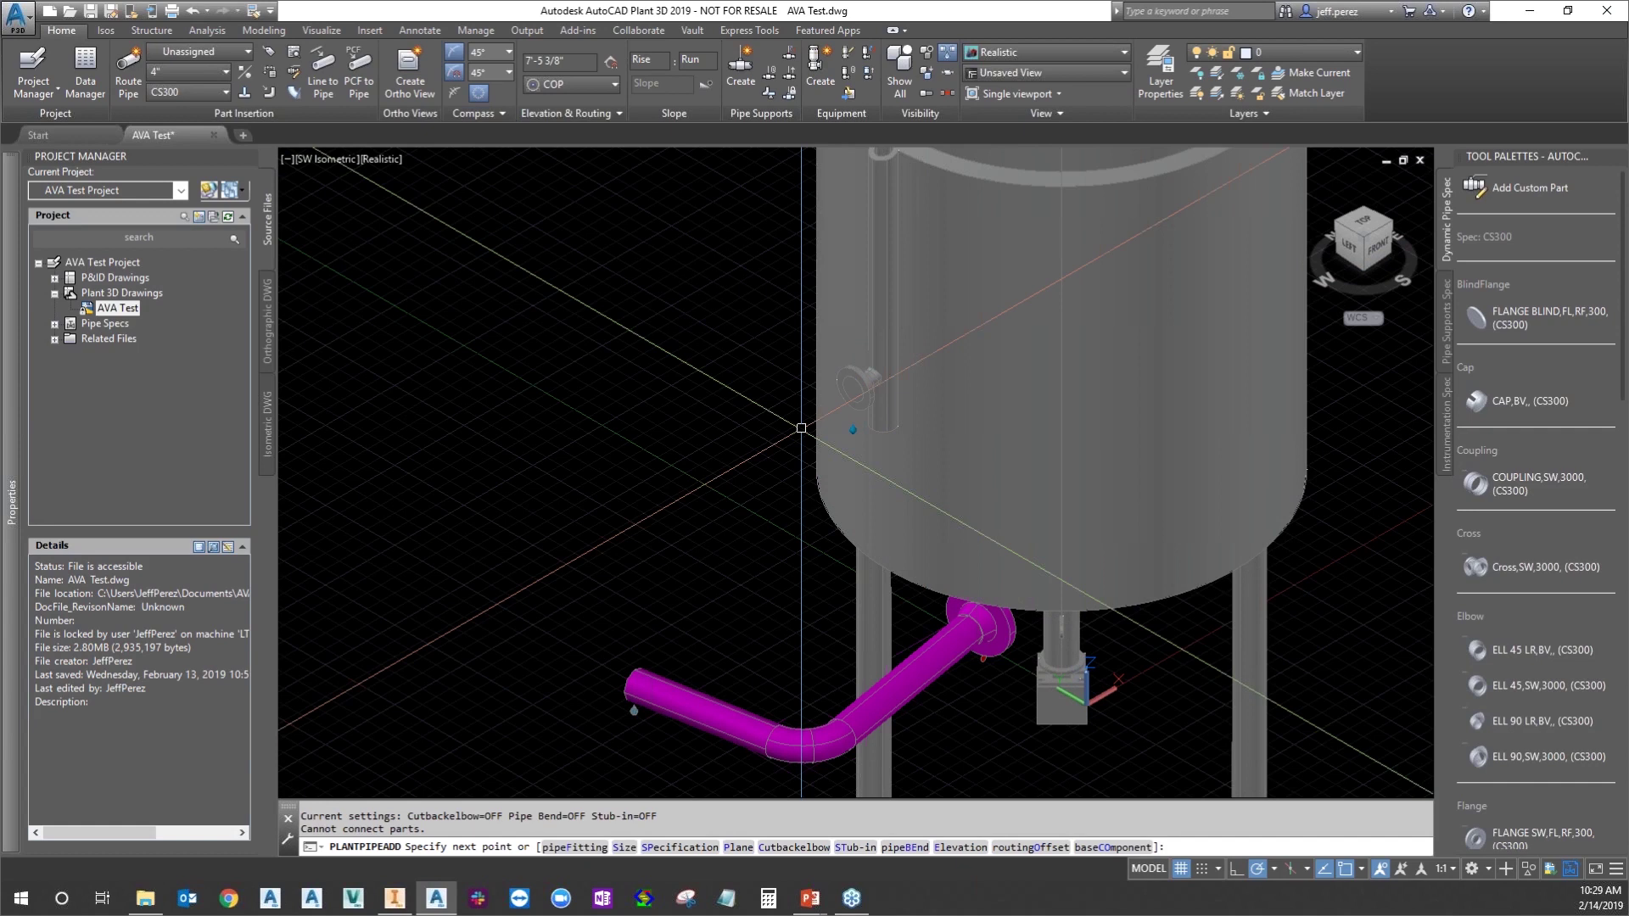
left_click(851, 401)
left_click(832, 363)
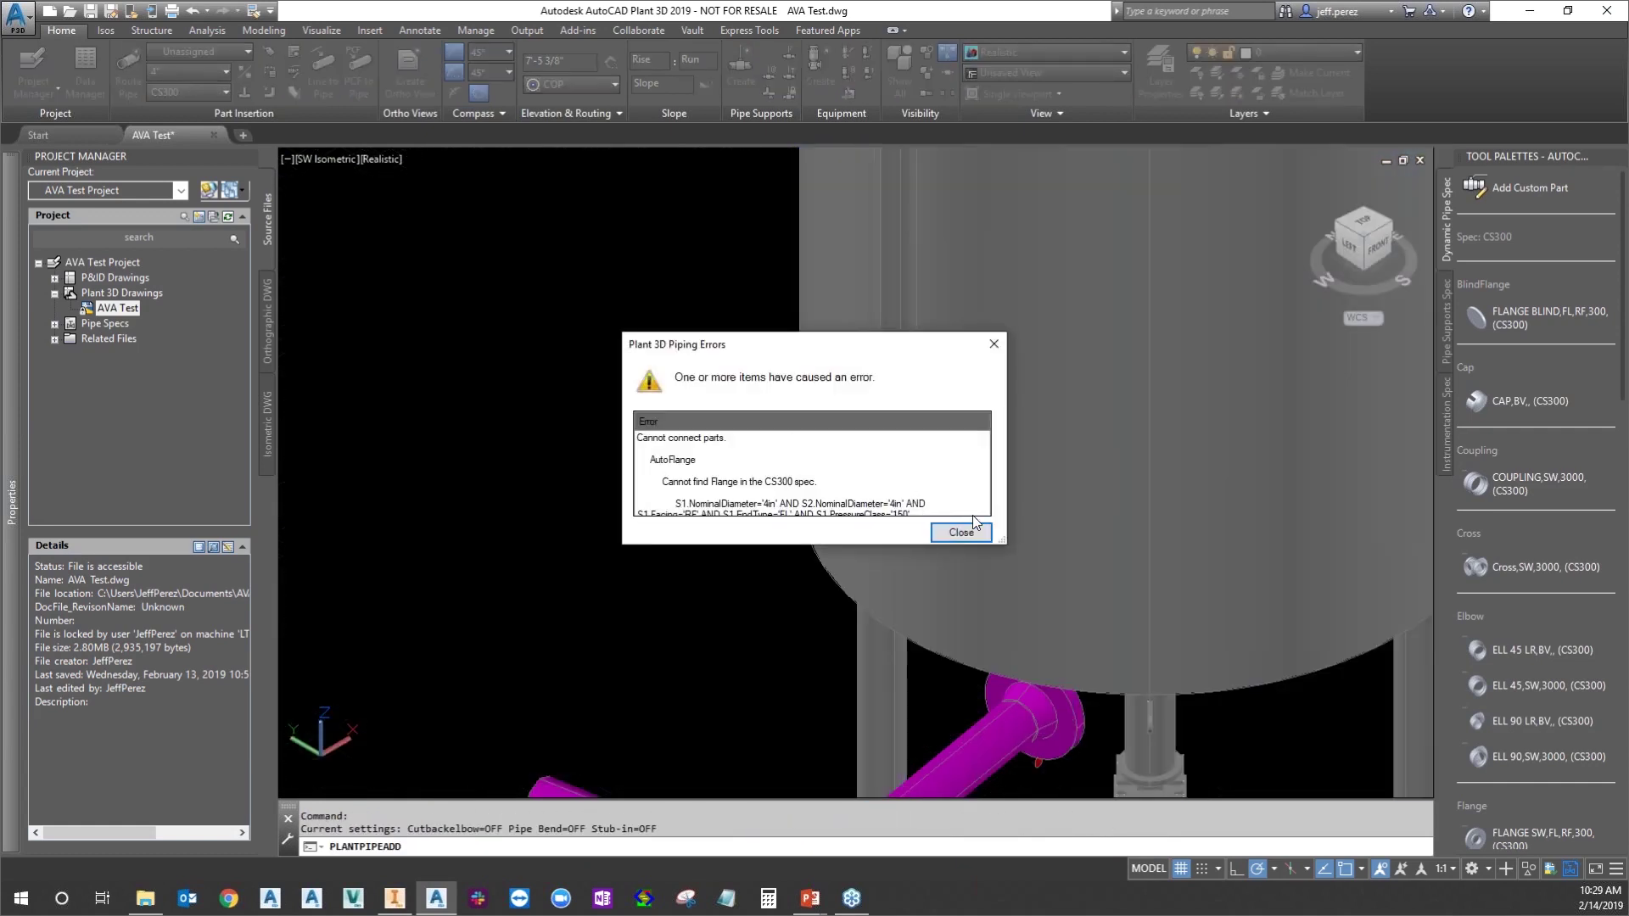
left_click(959, 533)
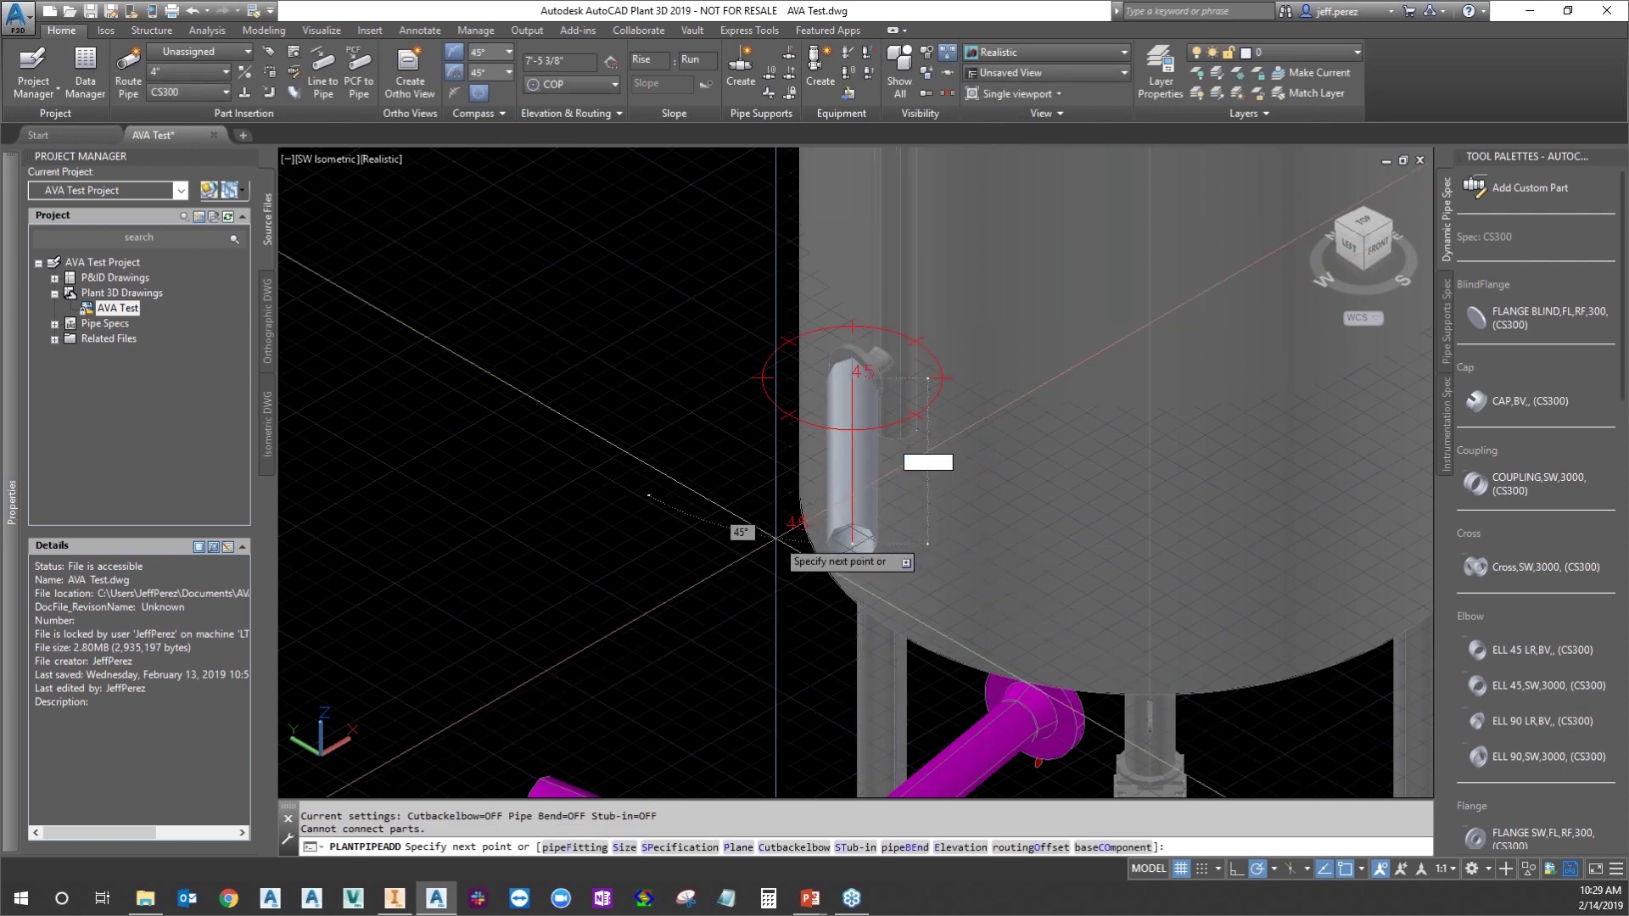
scroll(706, 513, "down", 5)
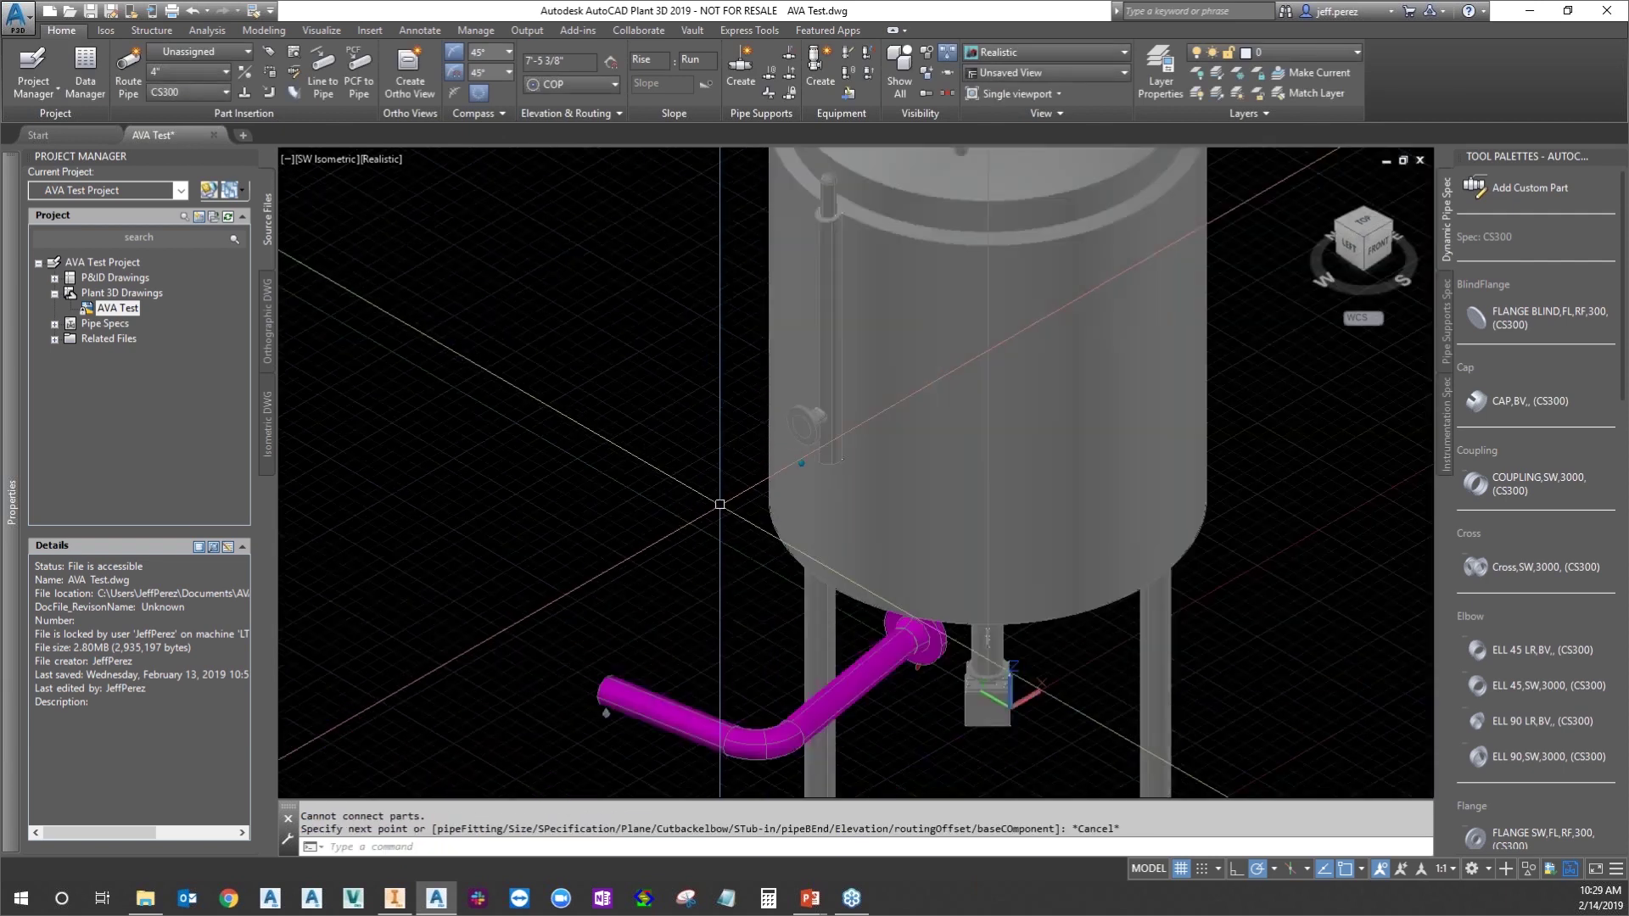
key("Escape")
key("Escape")
Save the vessel as an equipment template named "Ketiv Vessel" in the project's Equipment Templates folder
scroll(701, 528, "down", 4)
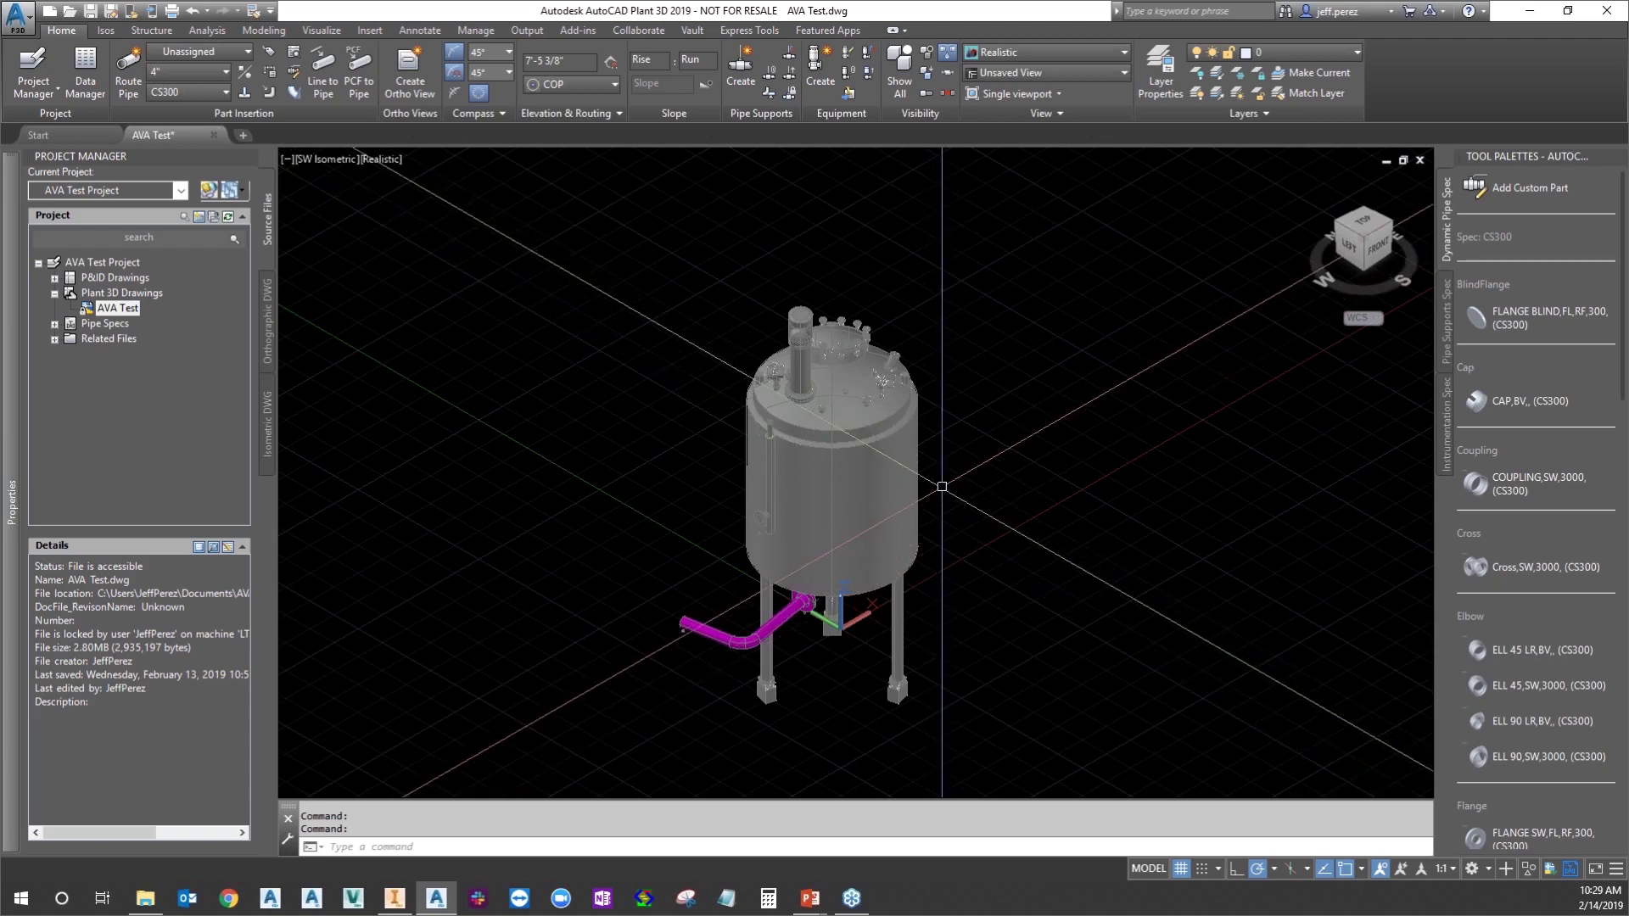
left_click(899, 479)
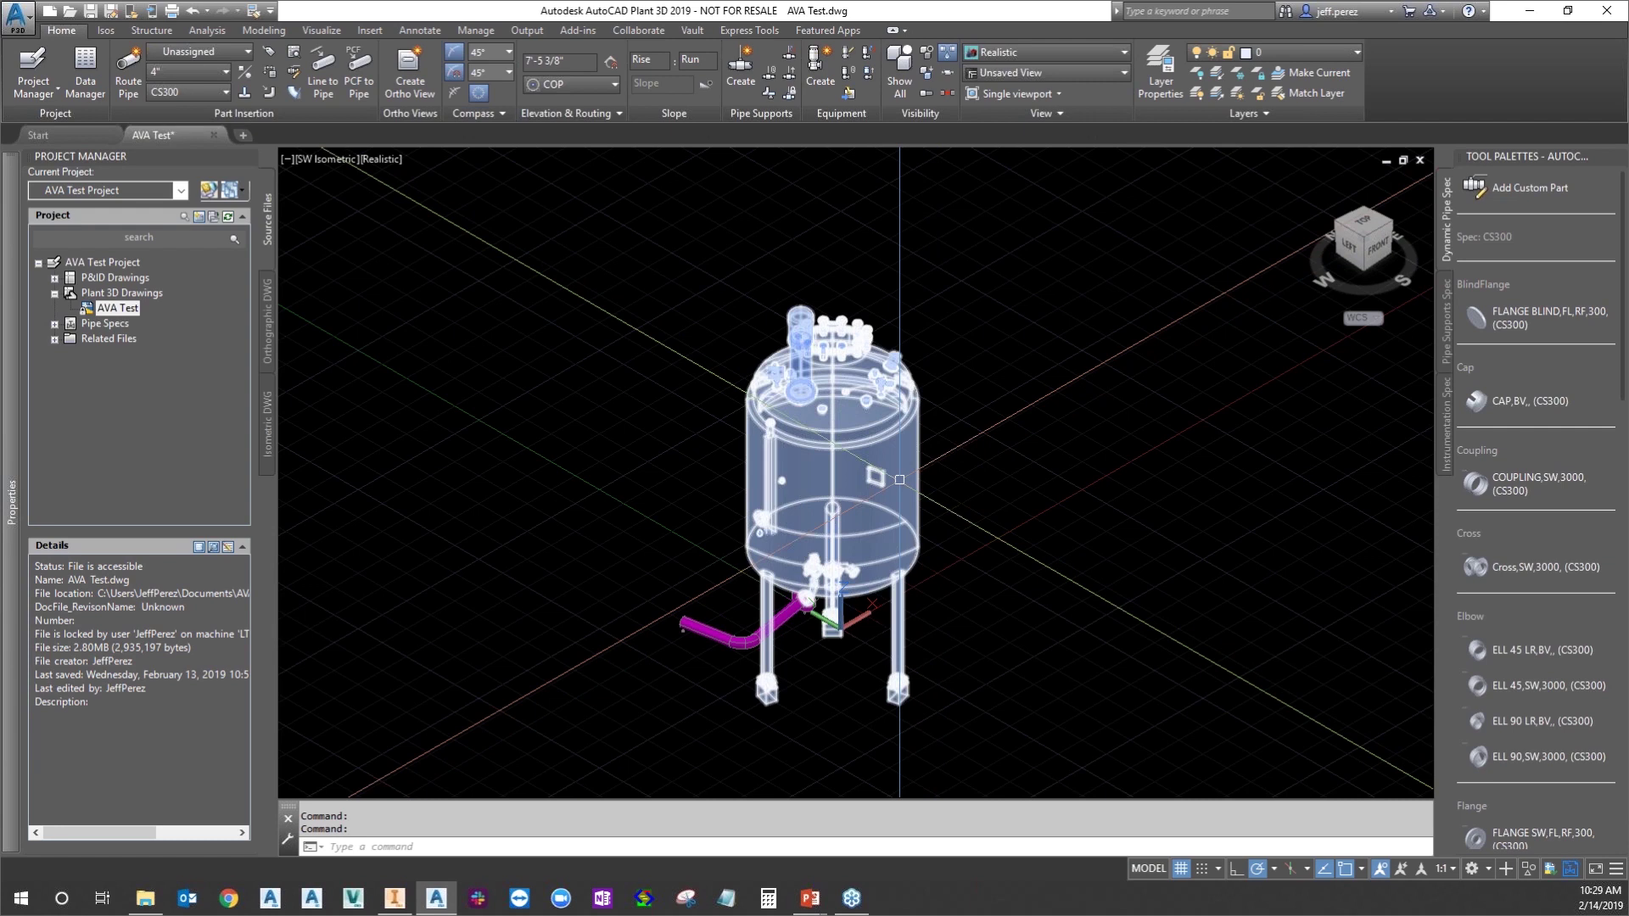
left_click(899, 479)
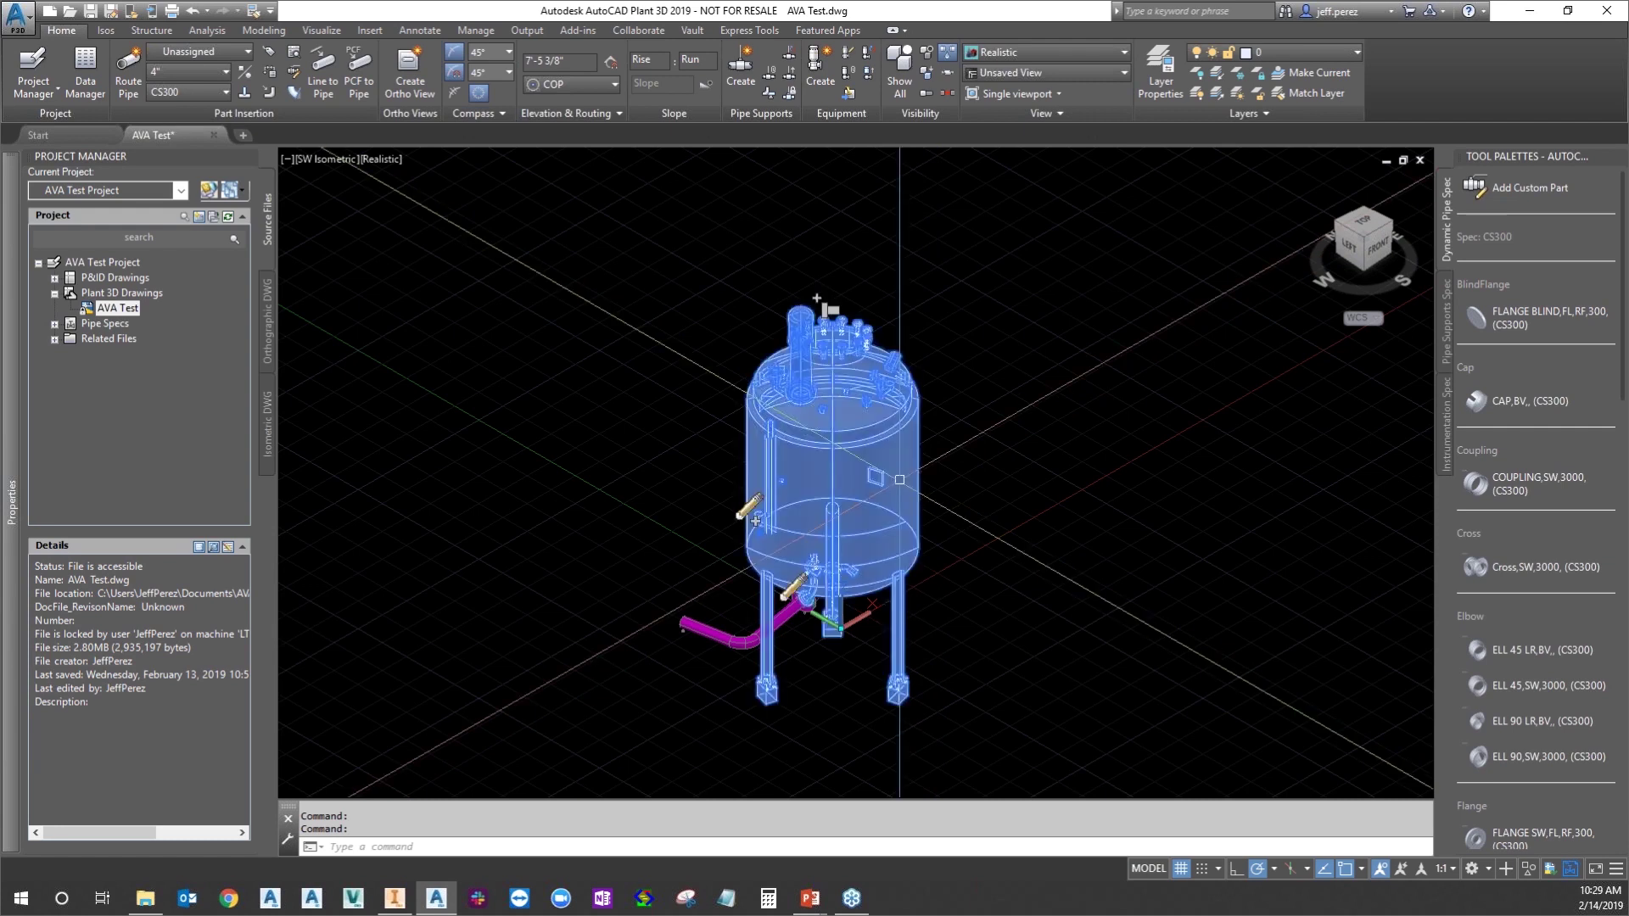
right_click(899, 479)
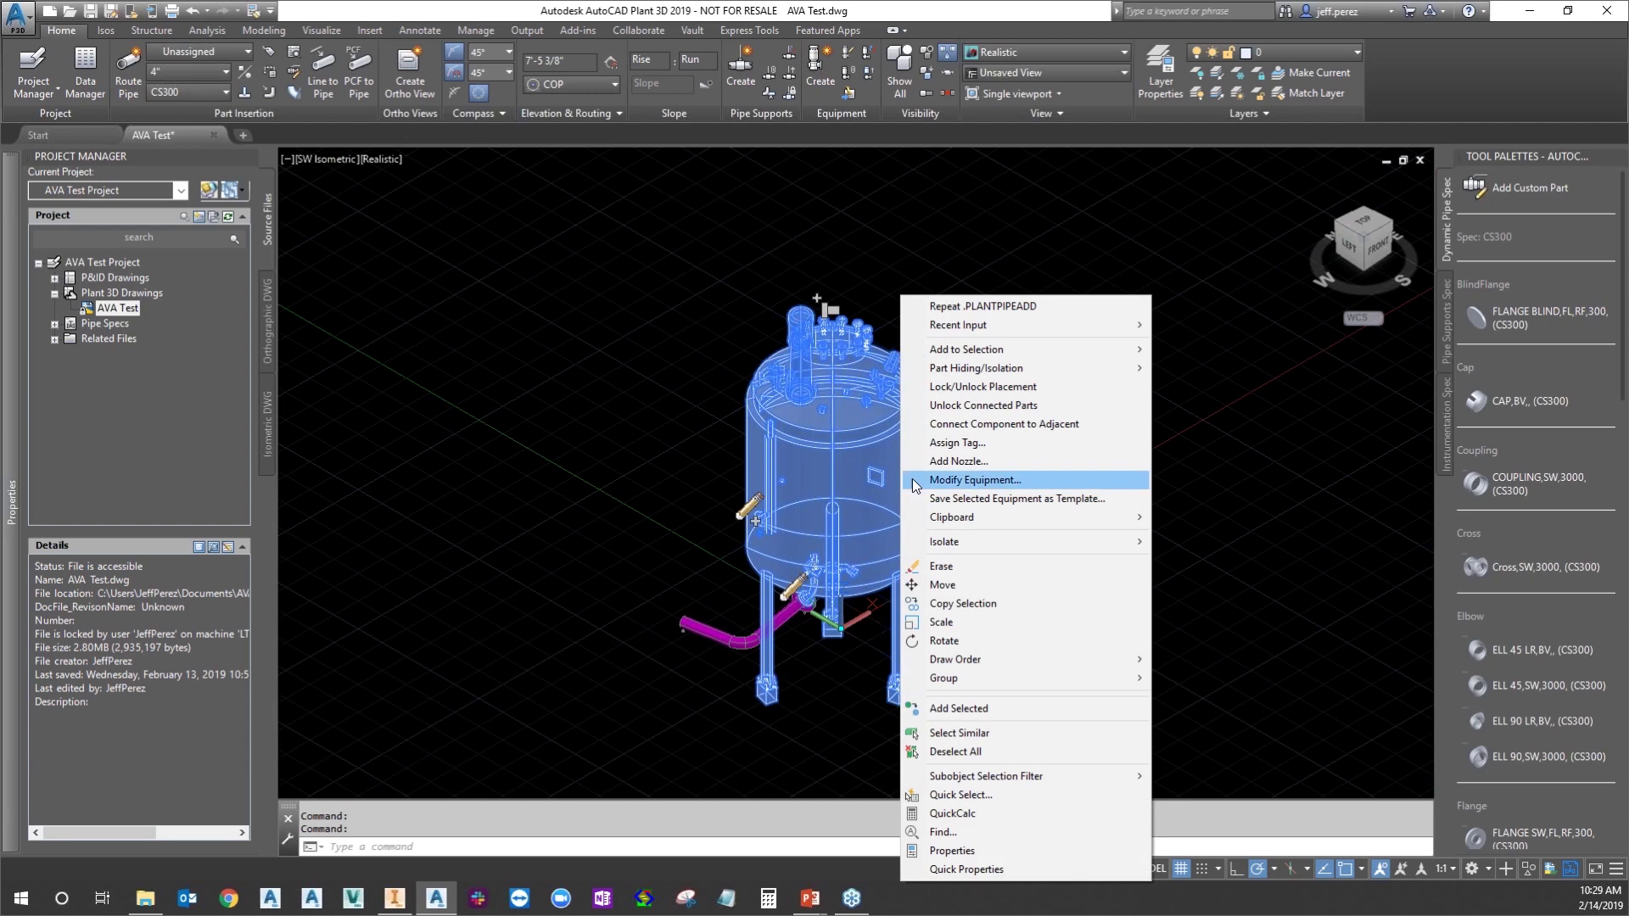
left_click(1015, 507)
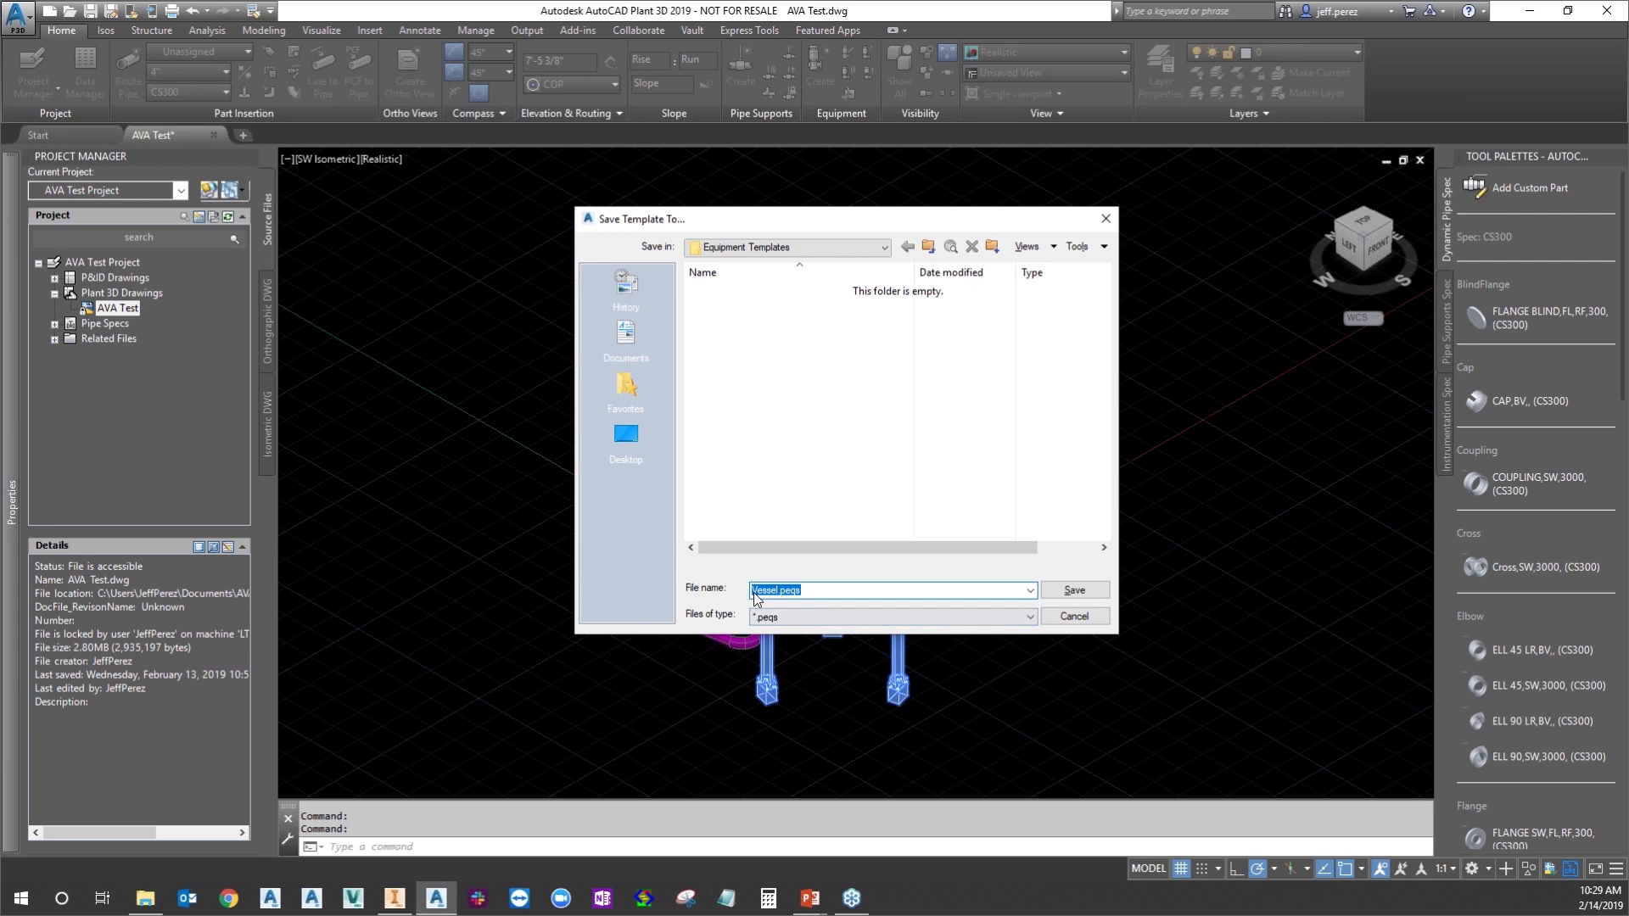
left_click(880, 249)
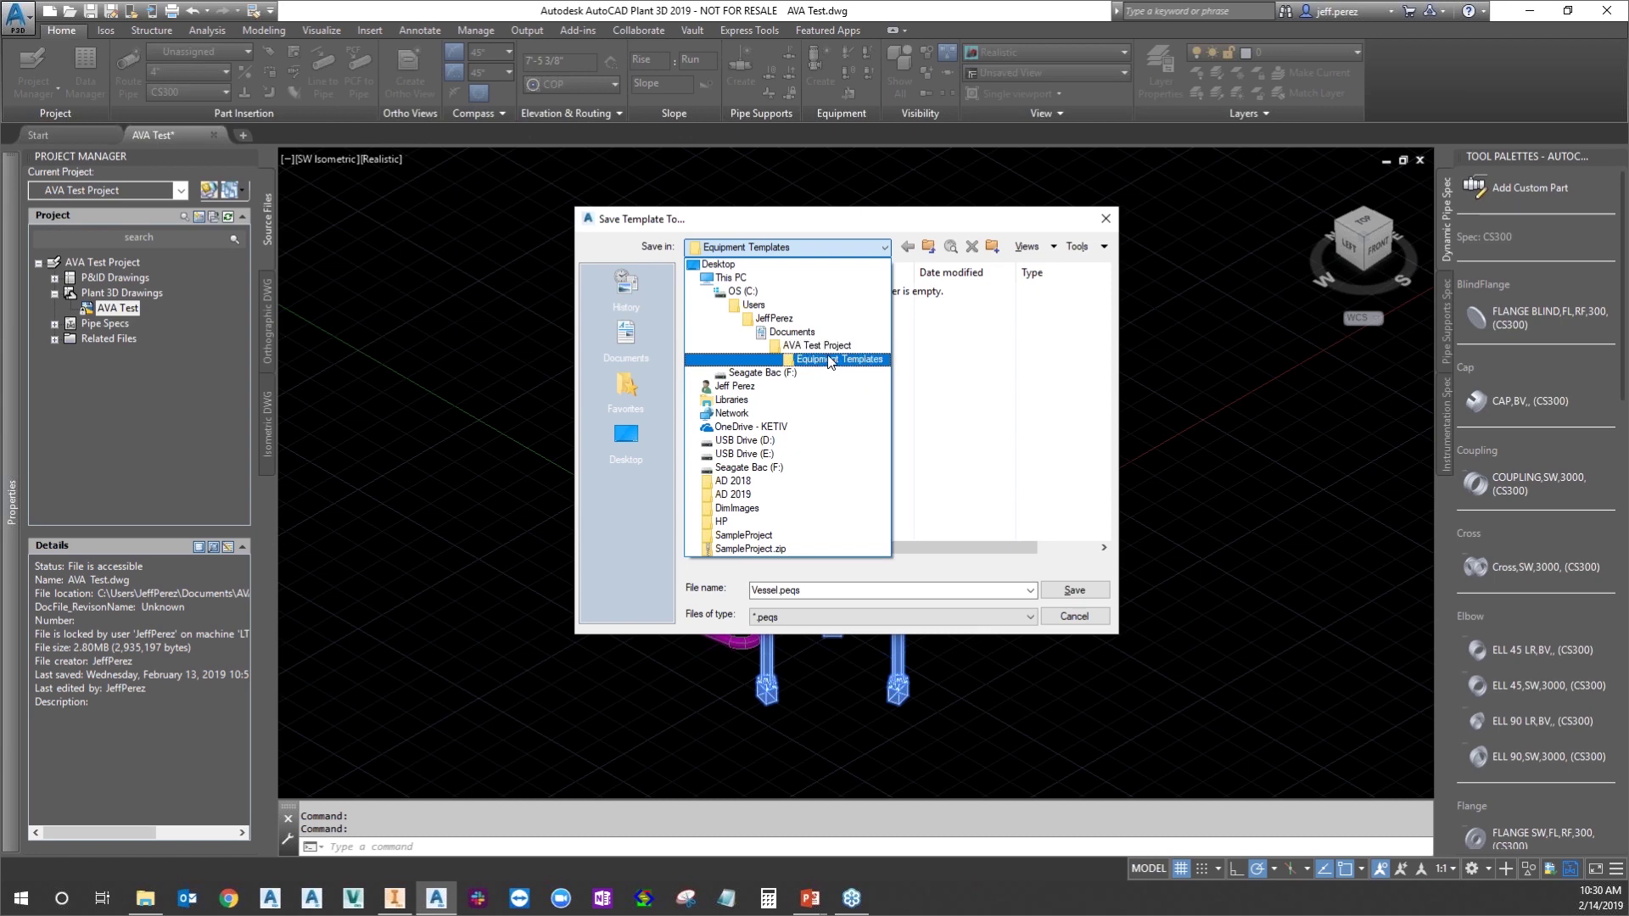
left_click(779, 590)
double_click(779, 589)
key("Home")
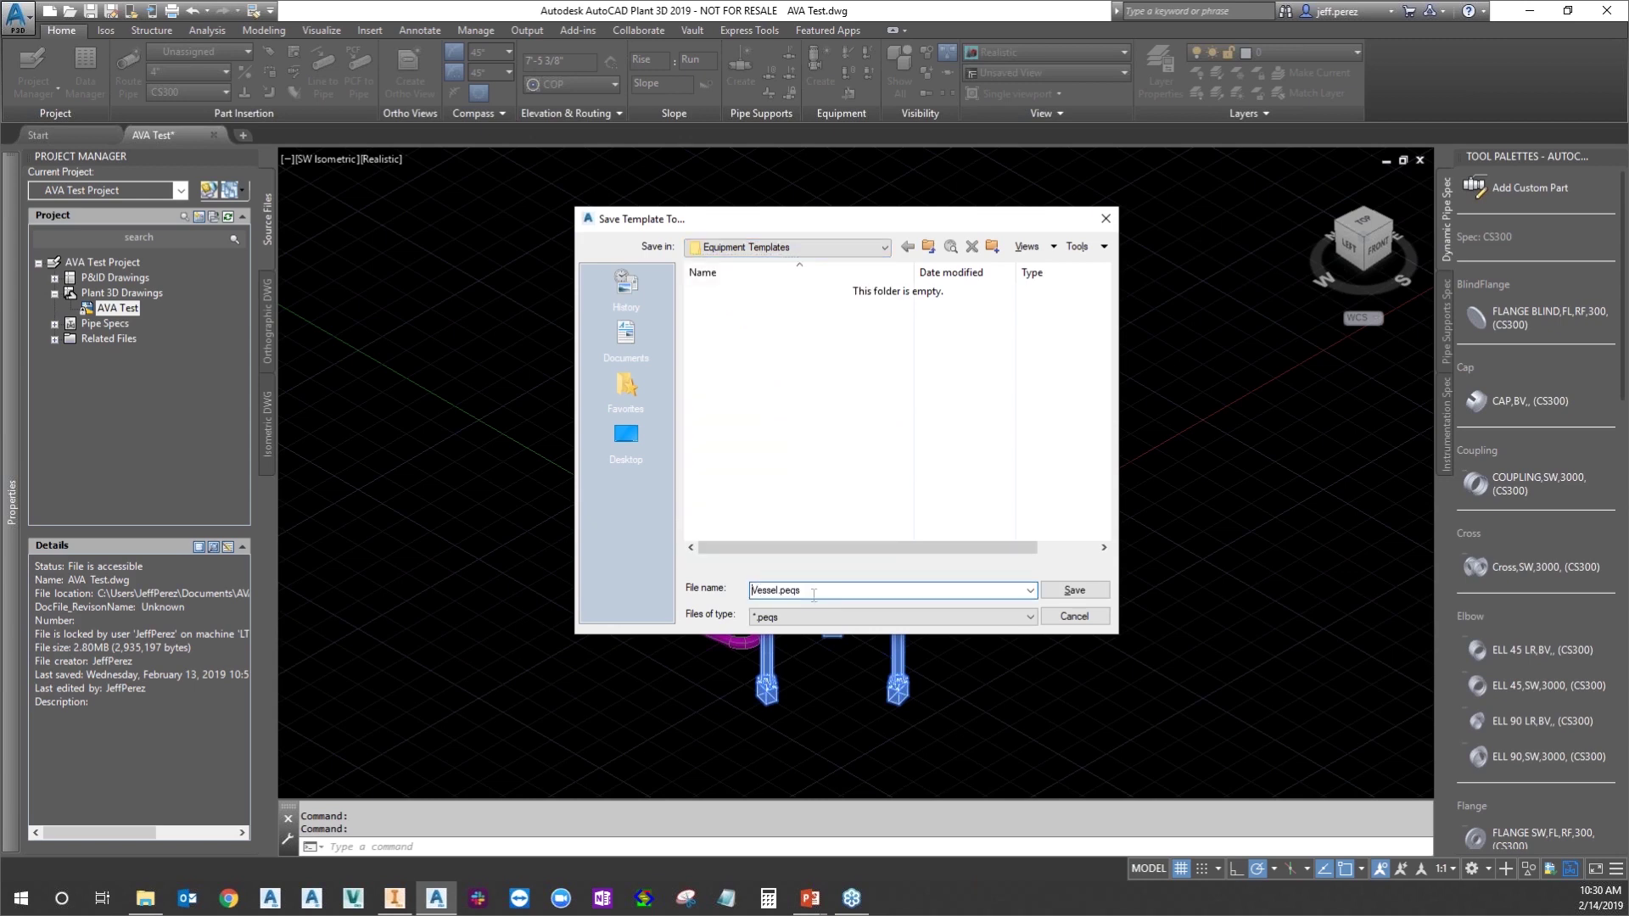
type("Ketiv")
left_click(1079, 588)
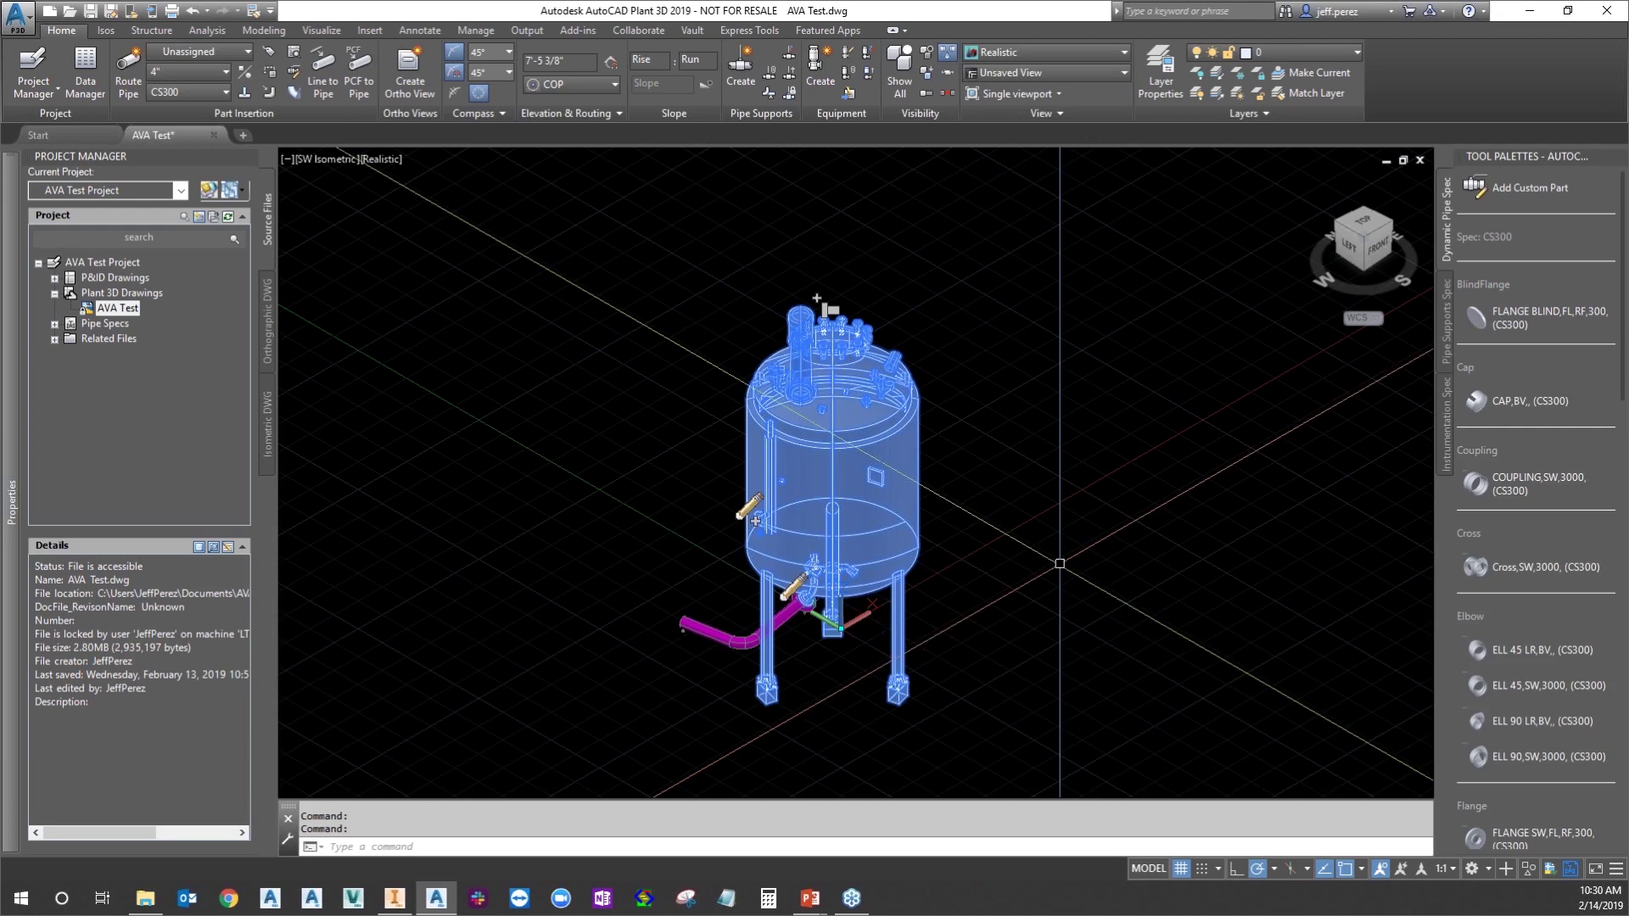
key("Escape")
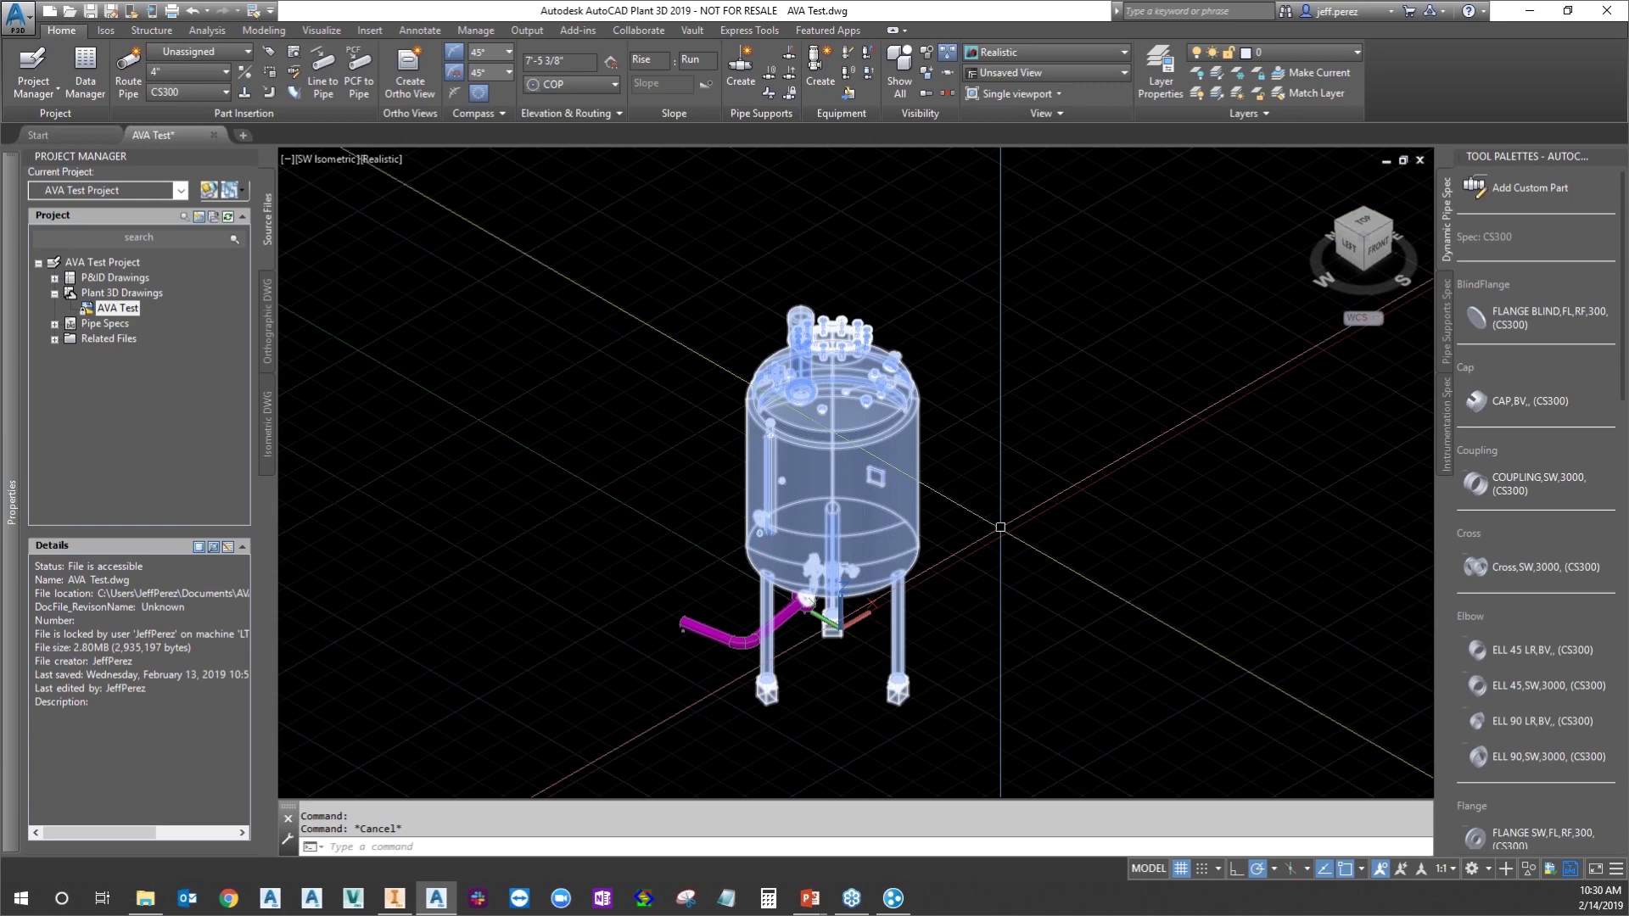
key("Escape")
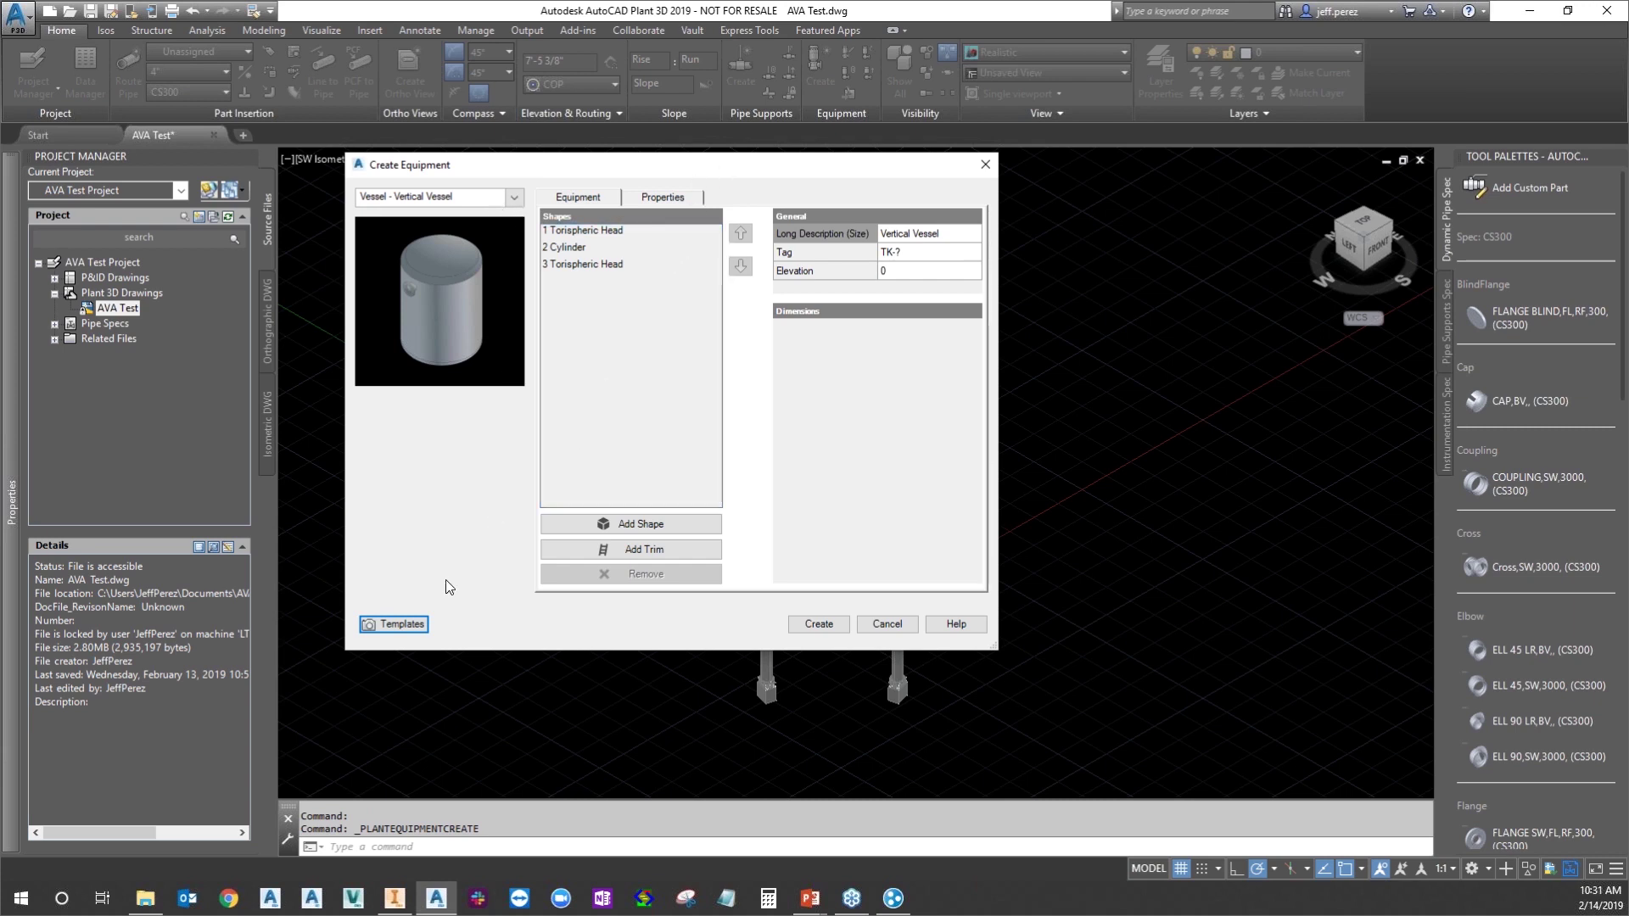
Load the Ketiv Vessel template for new equipment and assign it tag type TK with number 101
left_click(417, 625)
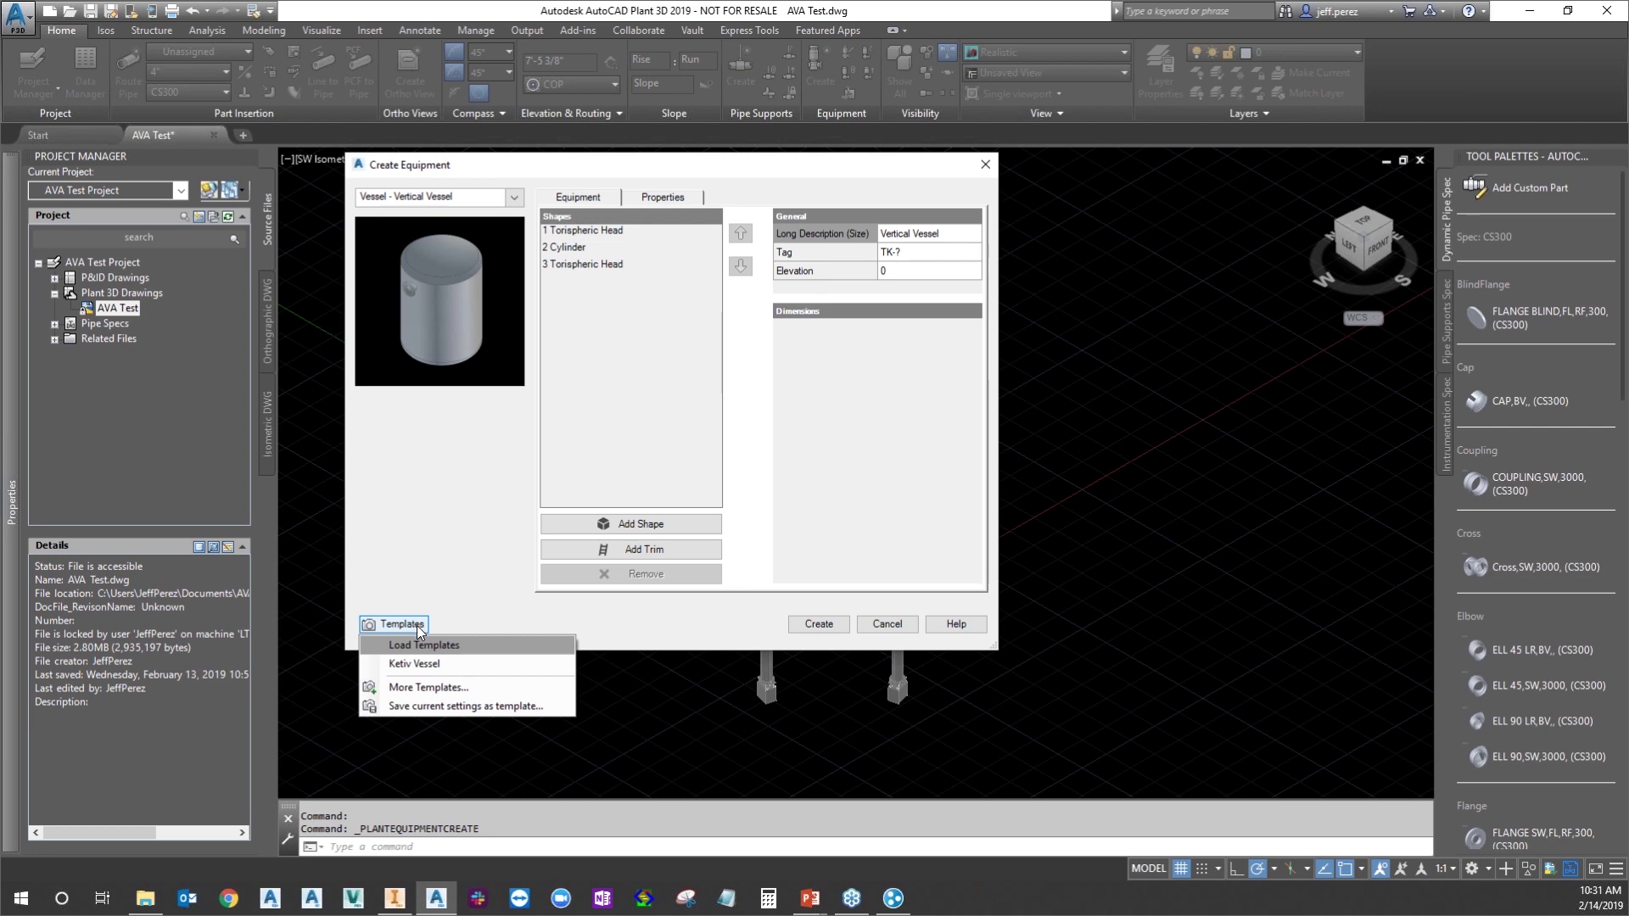
left_click(424, 666)
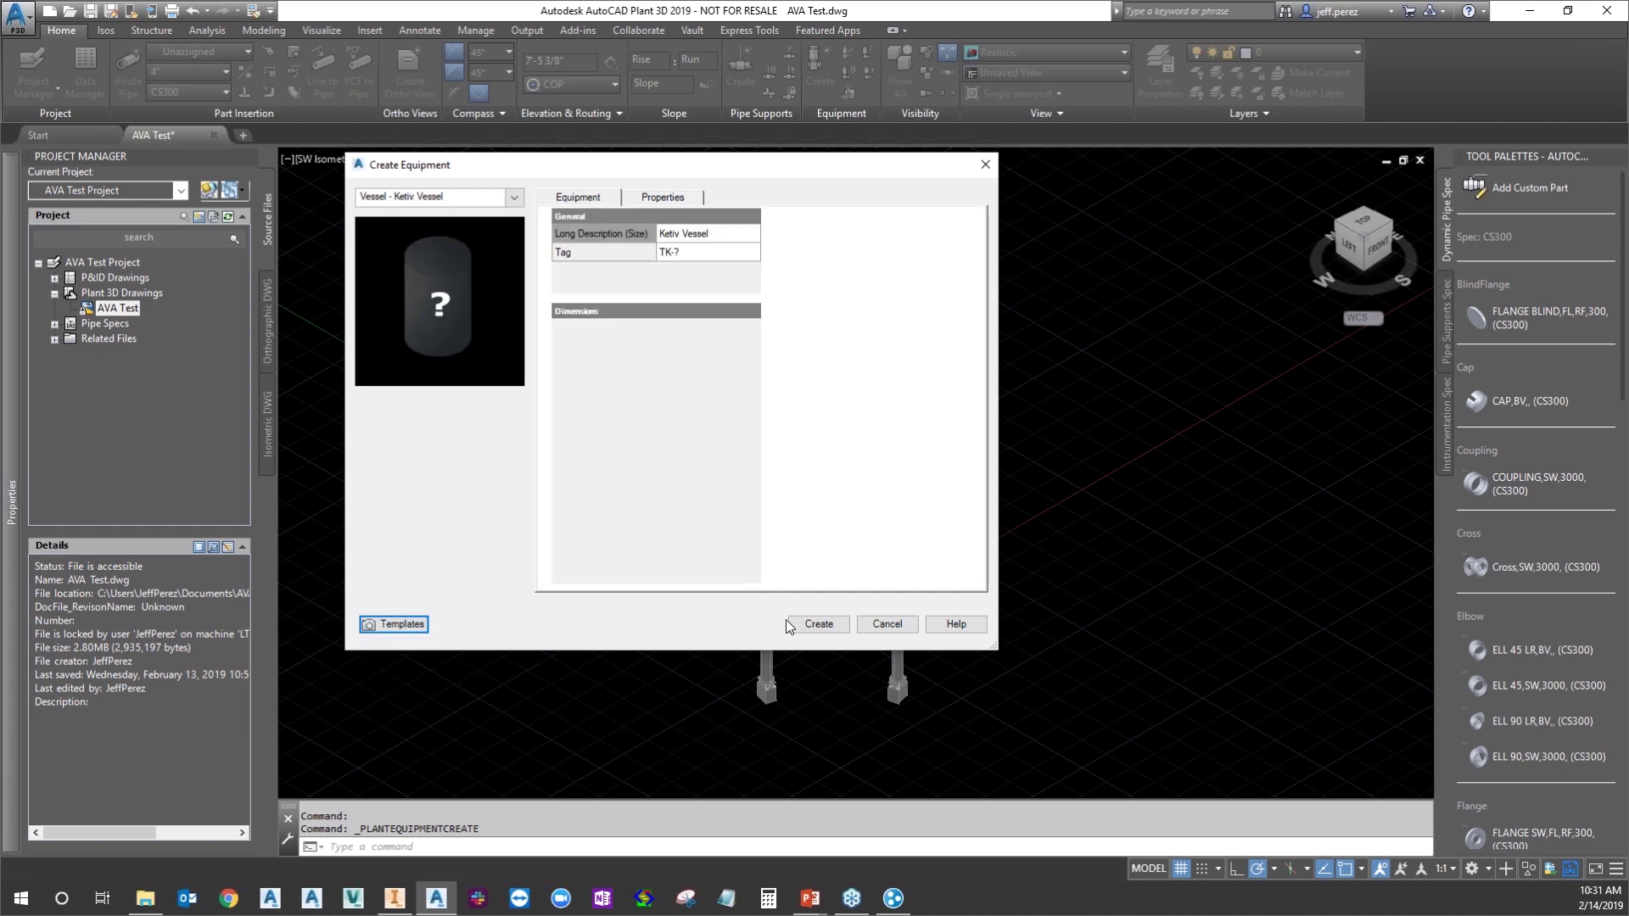
left_click(675, 253)
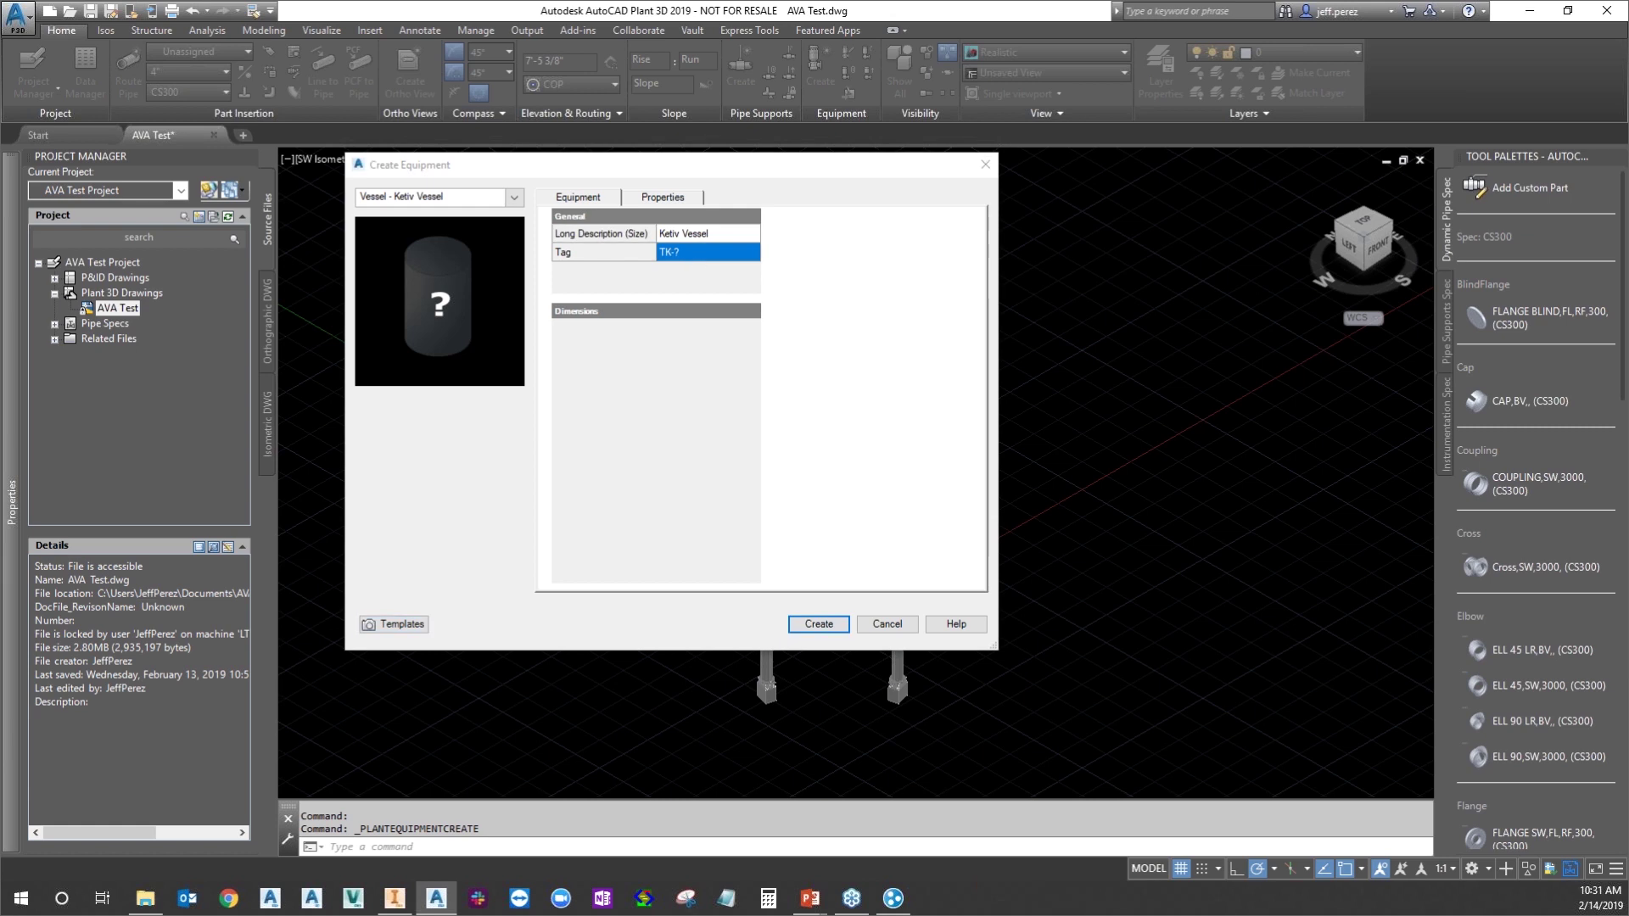
left_click(828, 435)
type("10")
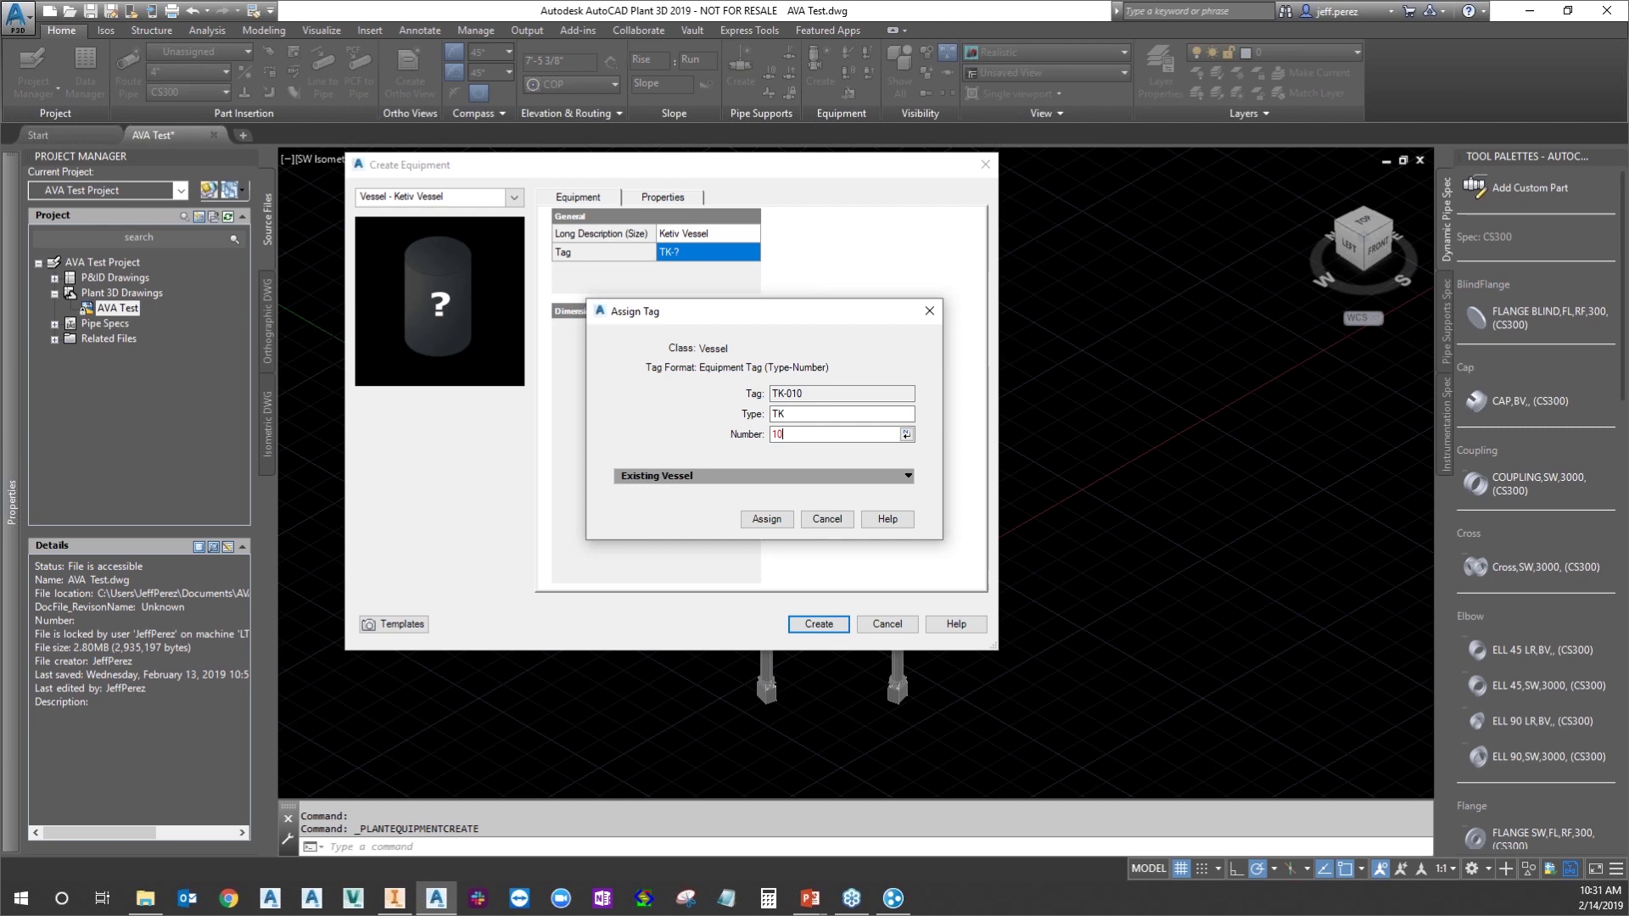
type("1")
left_click(776, 521)
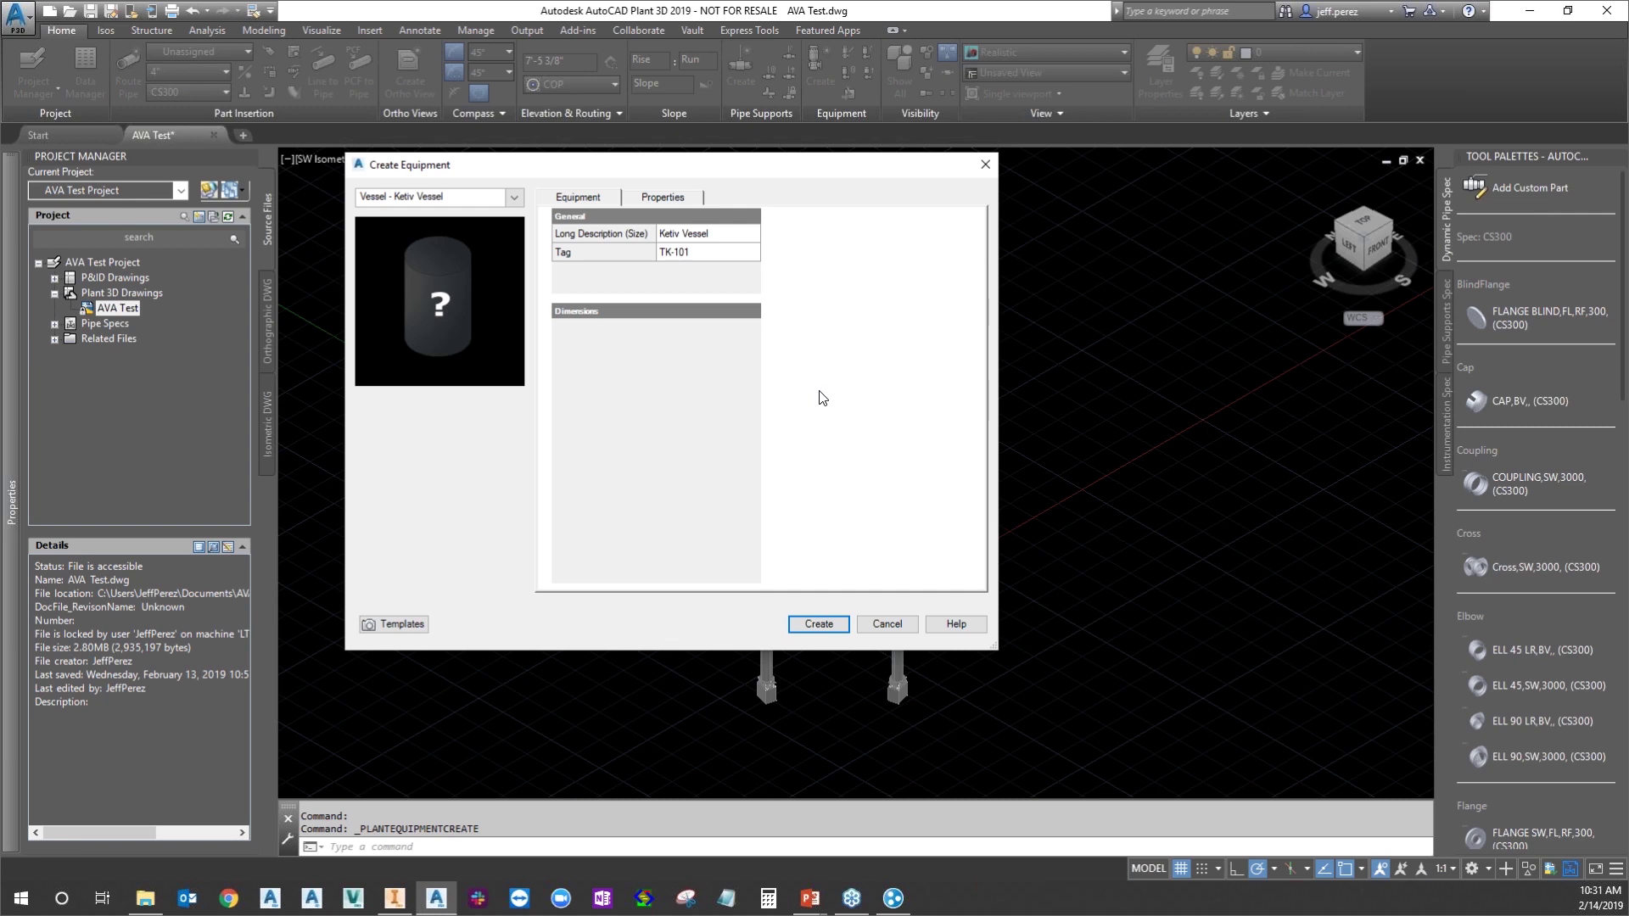
Review the Ketiv Vessel template's nozzle details and equipment data properties
left_click(661, 196)
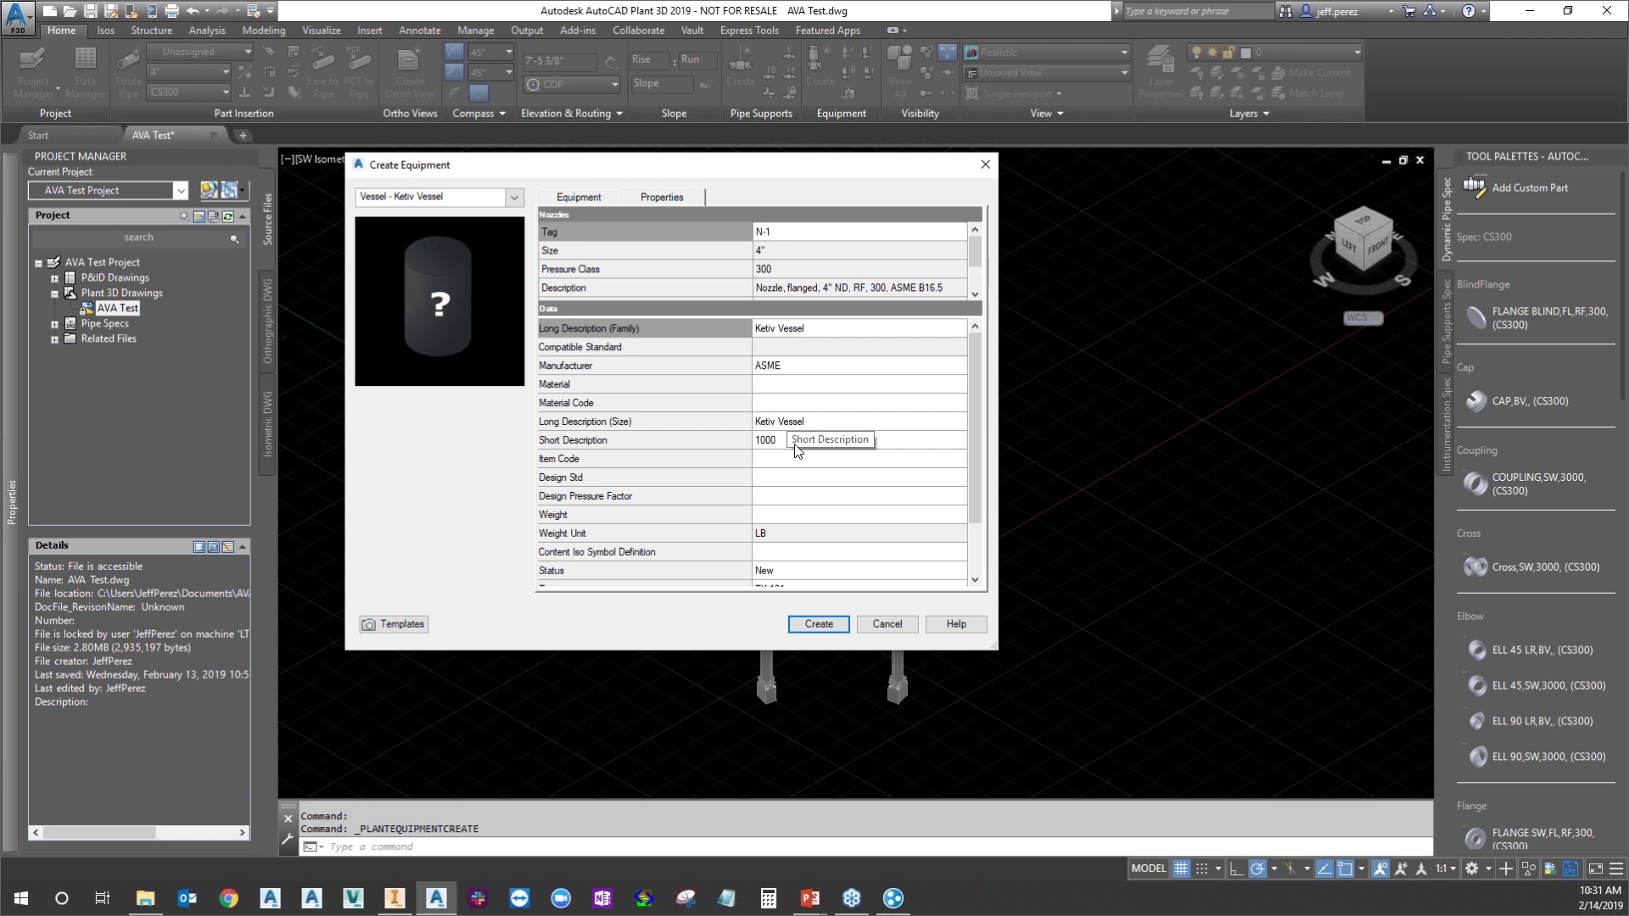
scroll(973, 399, "down", 1)
scroll(975, 424, "down", 1)
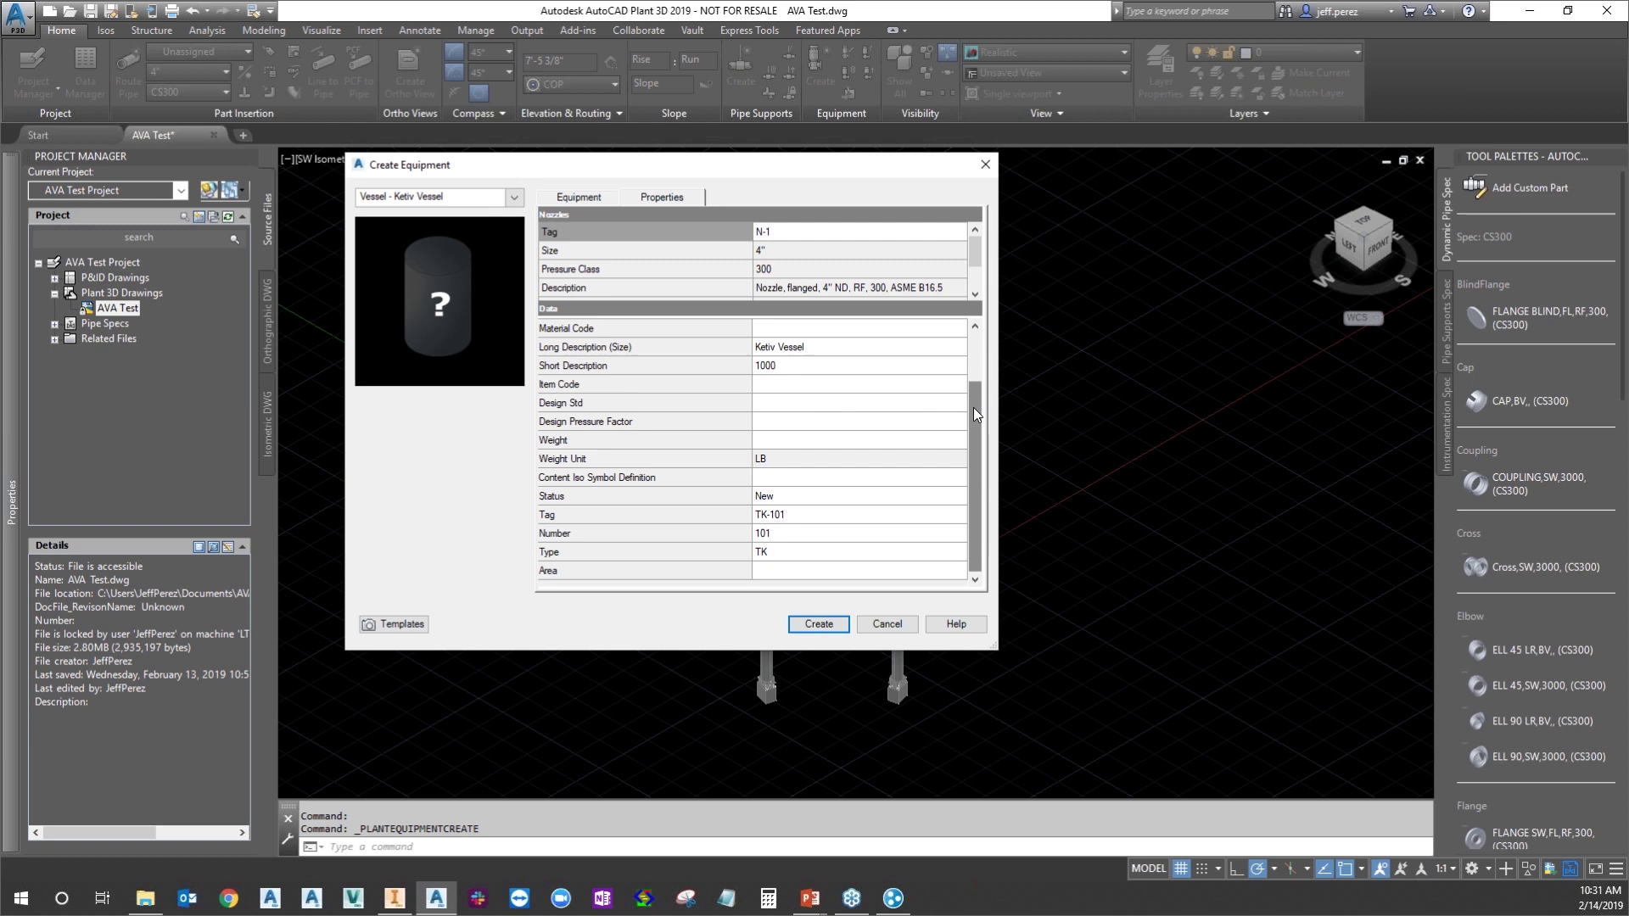
left_click_drag(974, 408, 975, 352)
left_click(585, 200)
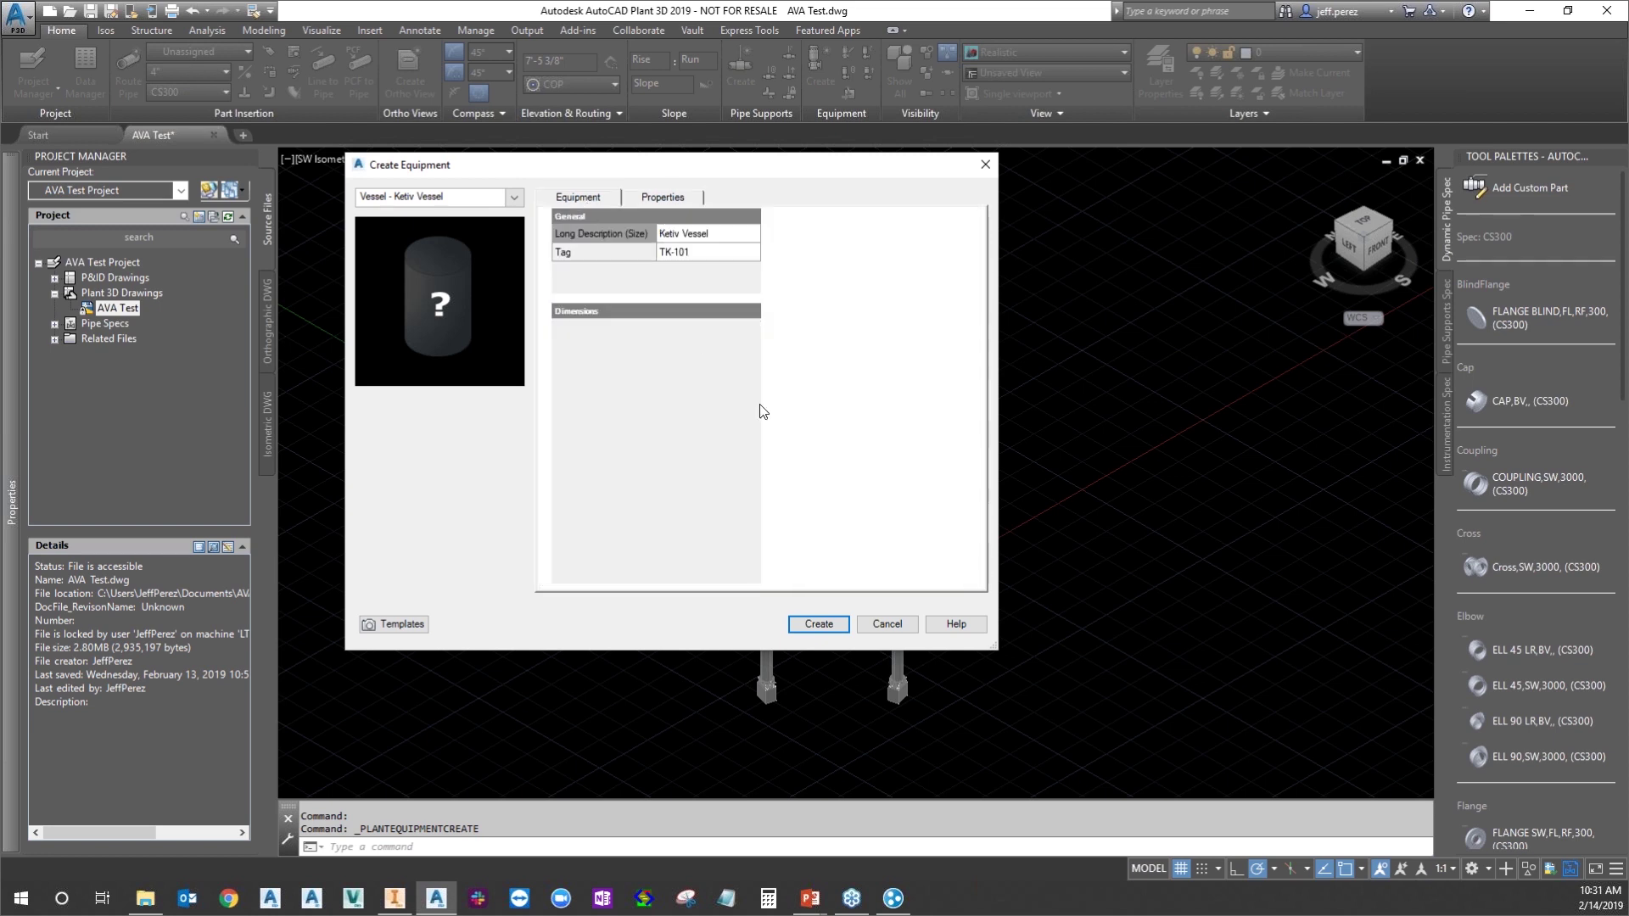
left_click(672, 199)
left_click(577, 195)
Create the TK-101 Ketiv Vessel, placing it a short distance behind the original vessel and fixing its rotation
left_click(816, 624)
scroll(1050, 439, "down", 2)
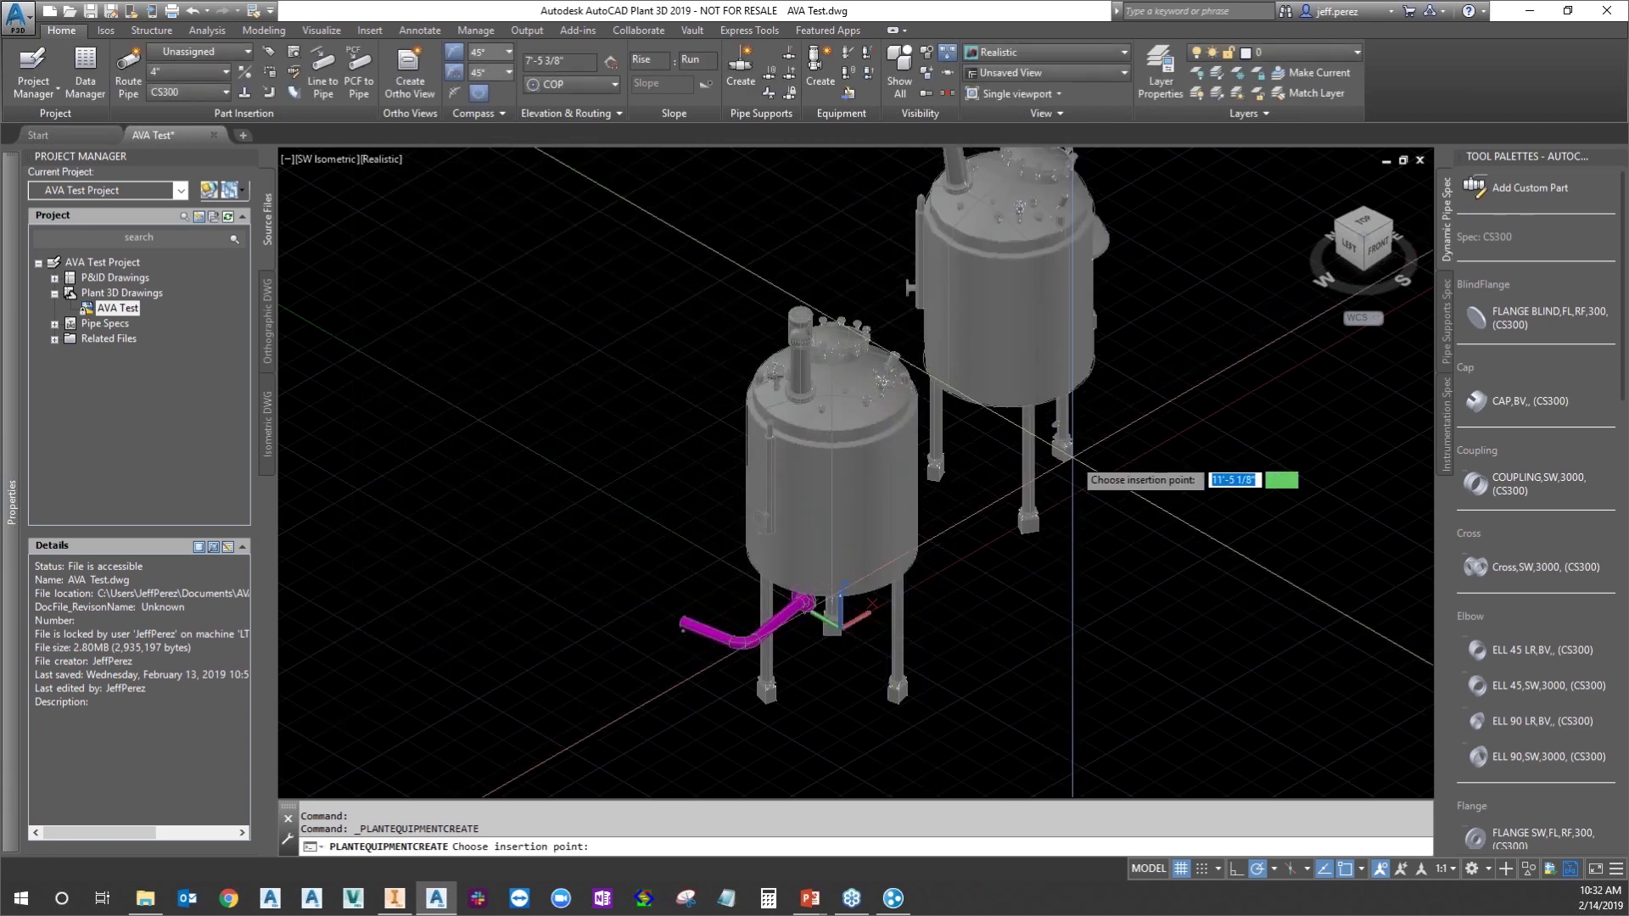
scroll(925, 530, "up", 2)
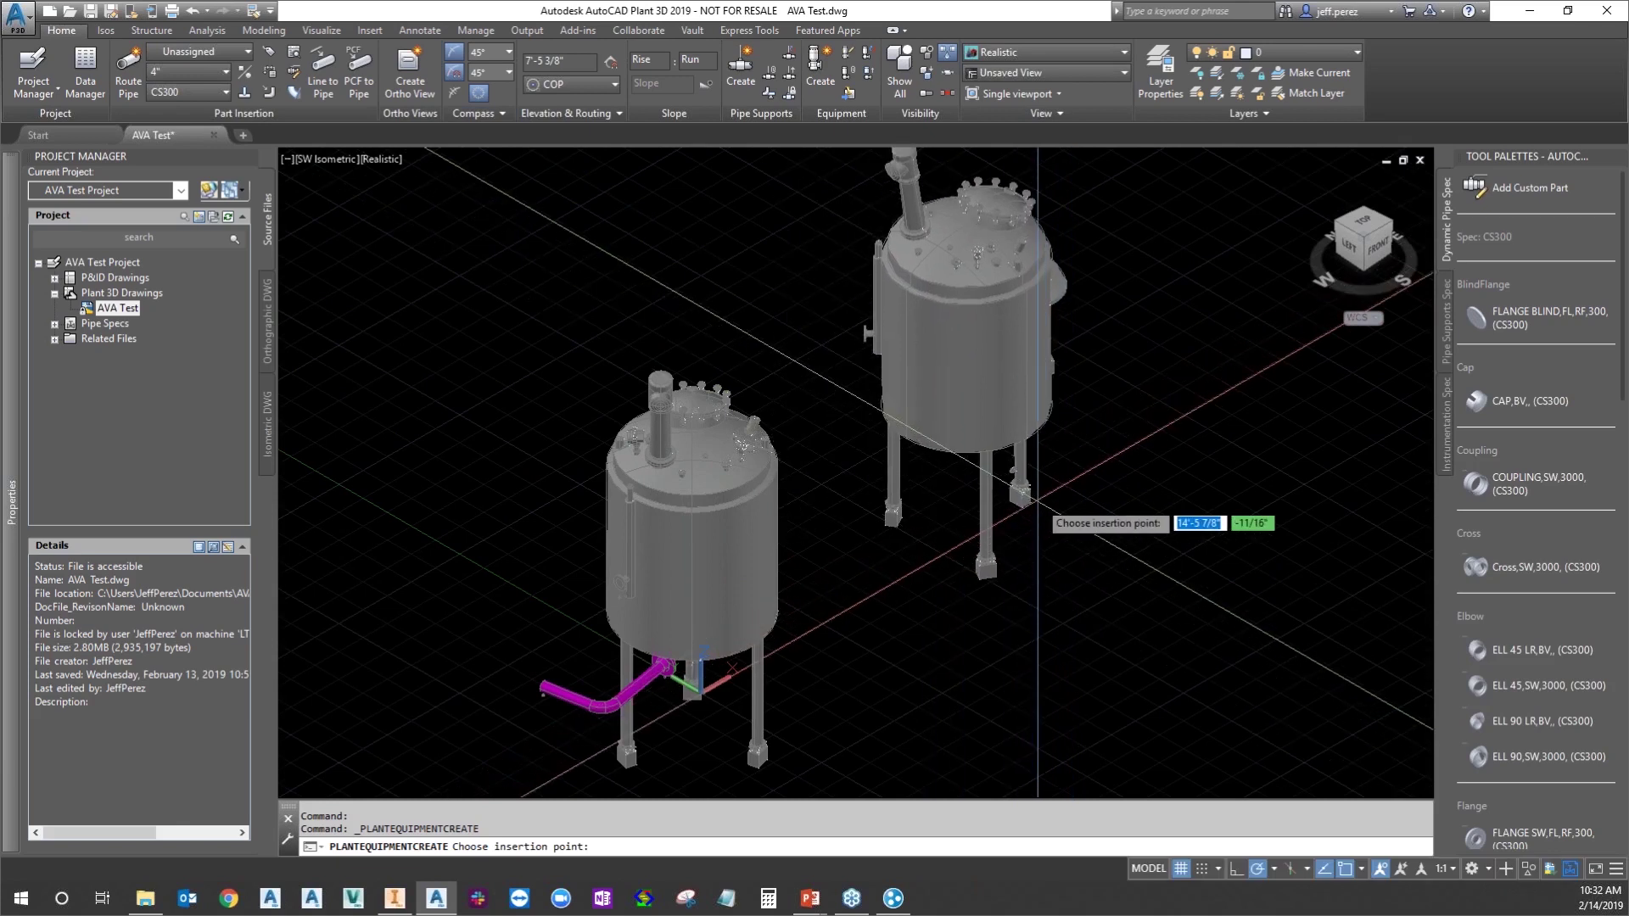
scroll(1050, 507, "up", 4)
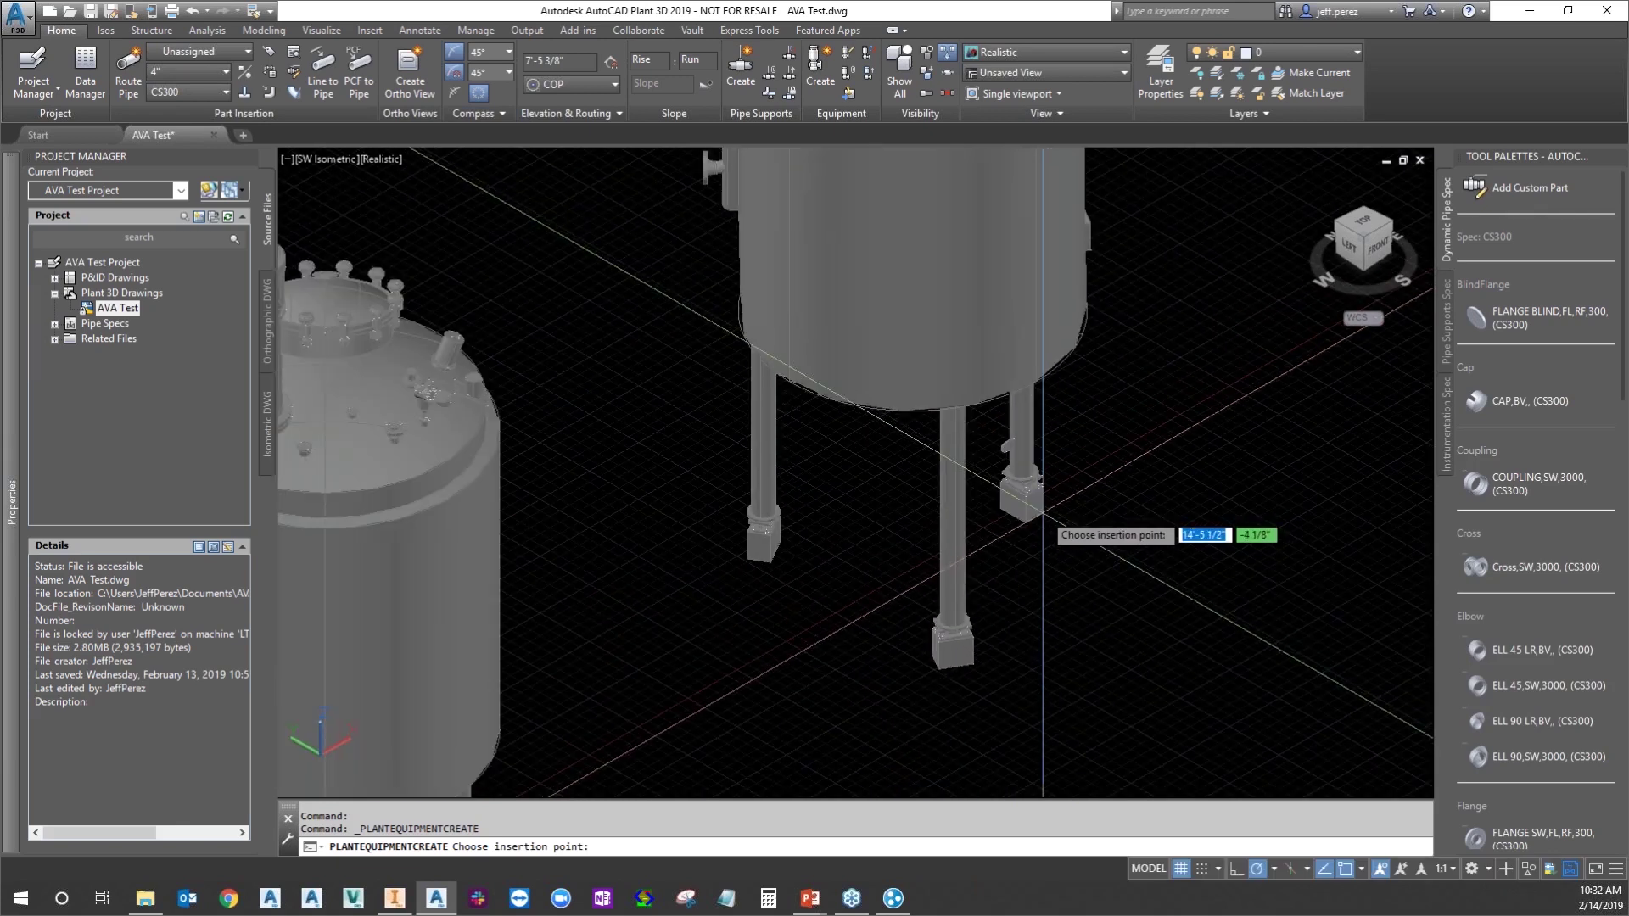
scroll(1042, 513, "down", 4)
scroll(1033, 534, "down", 2)
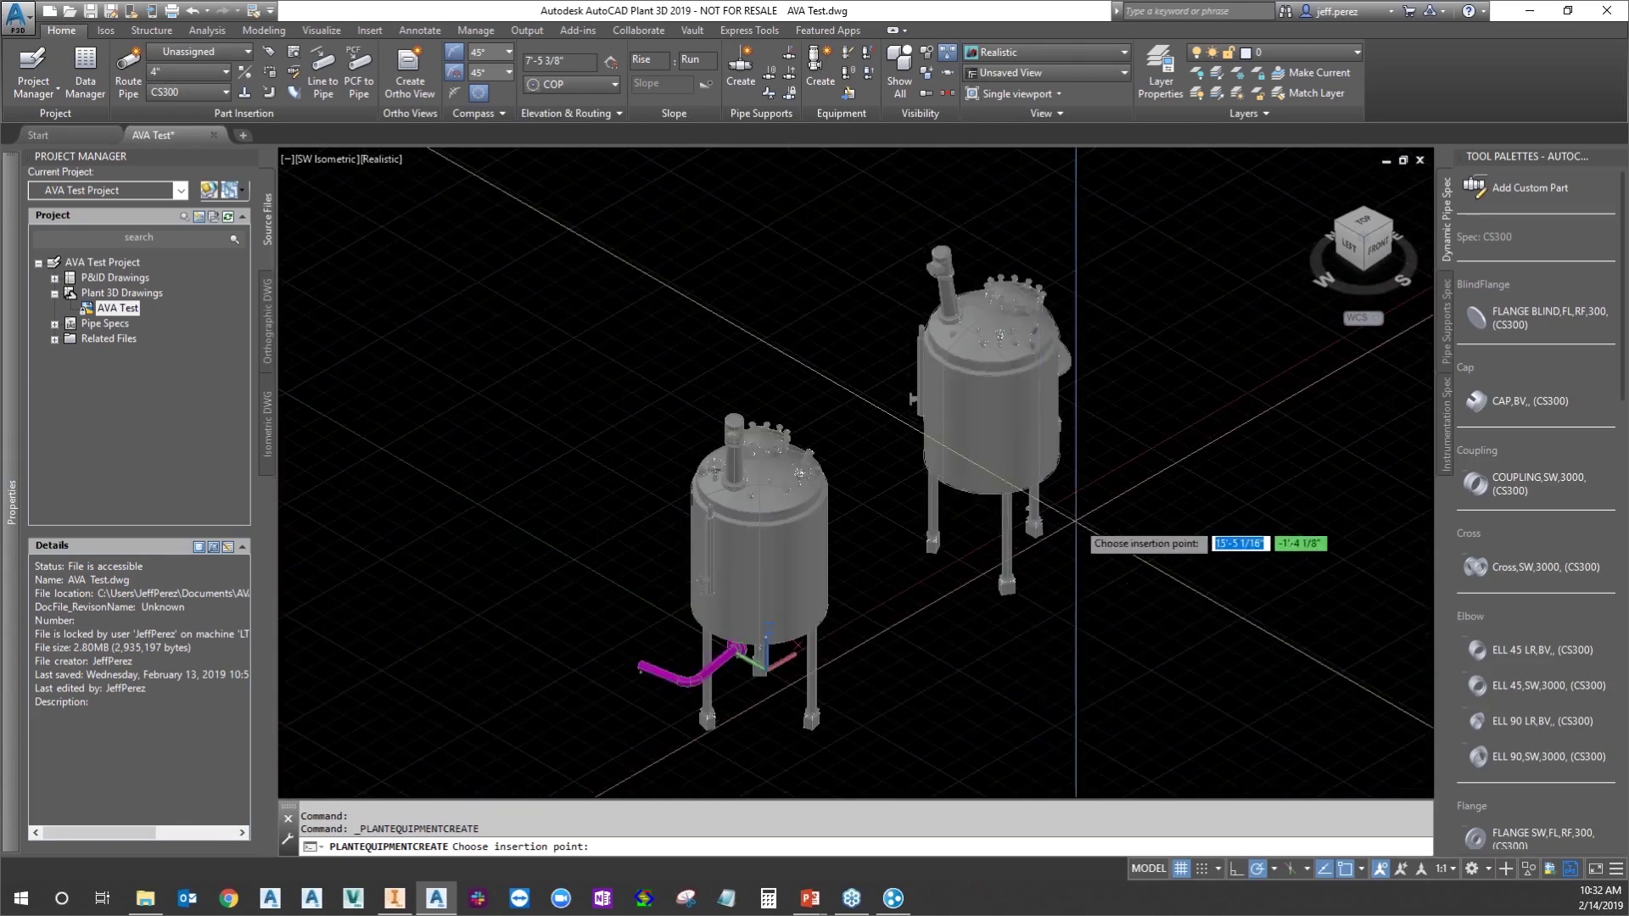
left_click(1044, 525)
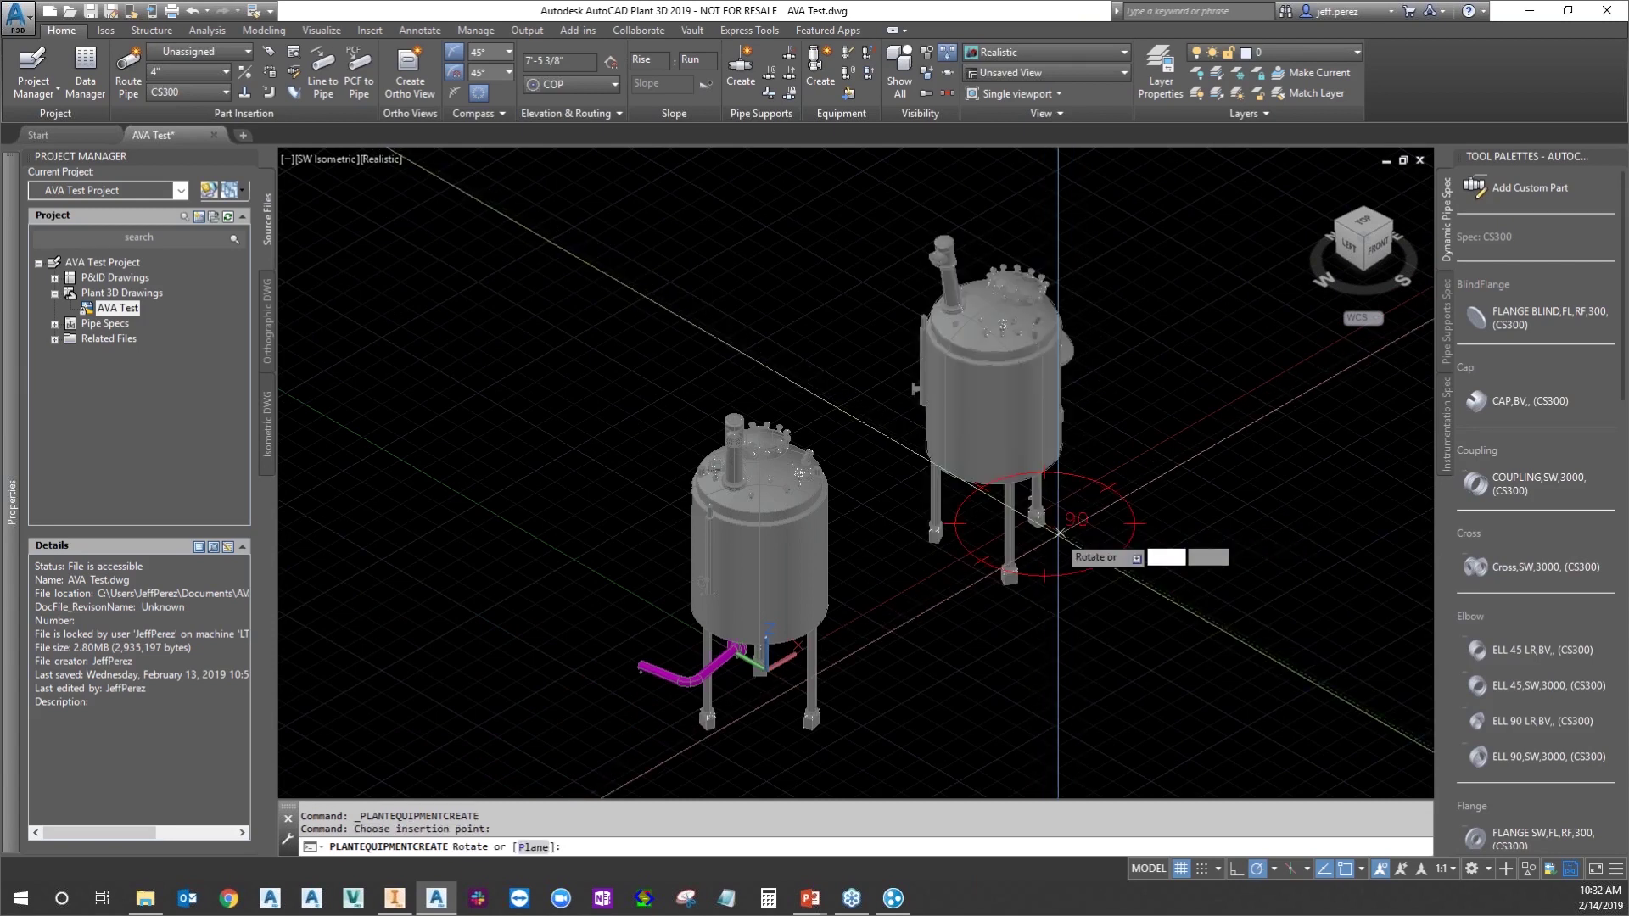
left_click(1092, 553)
left_click(1135, 441)
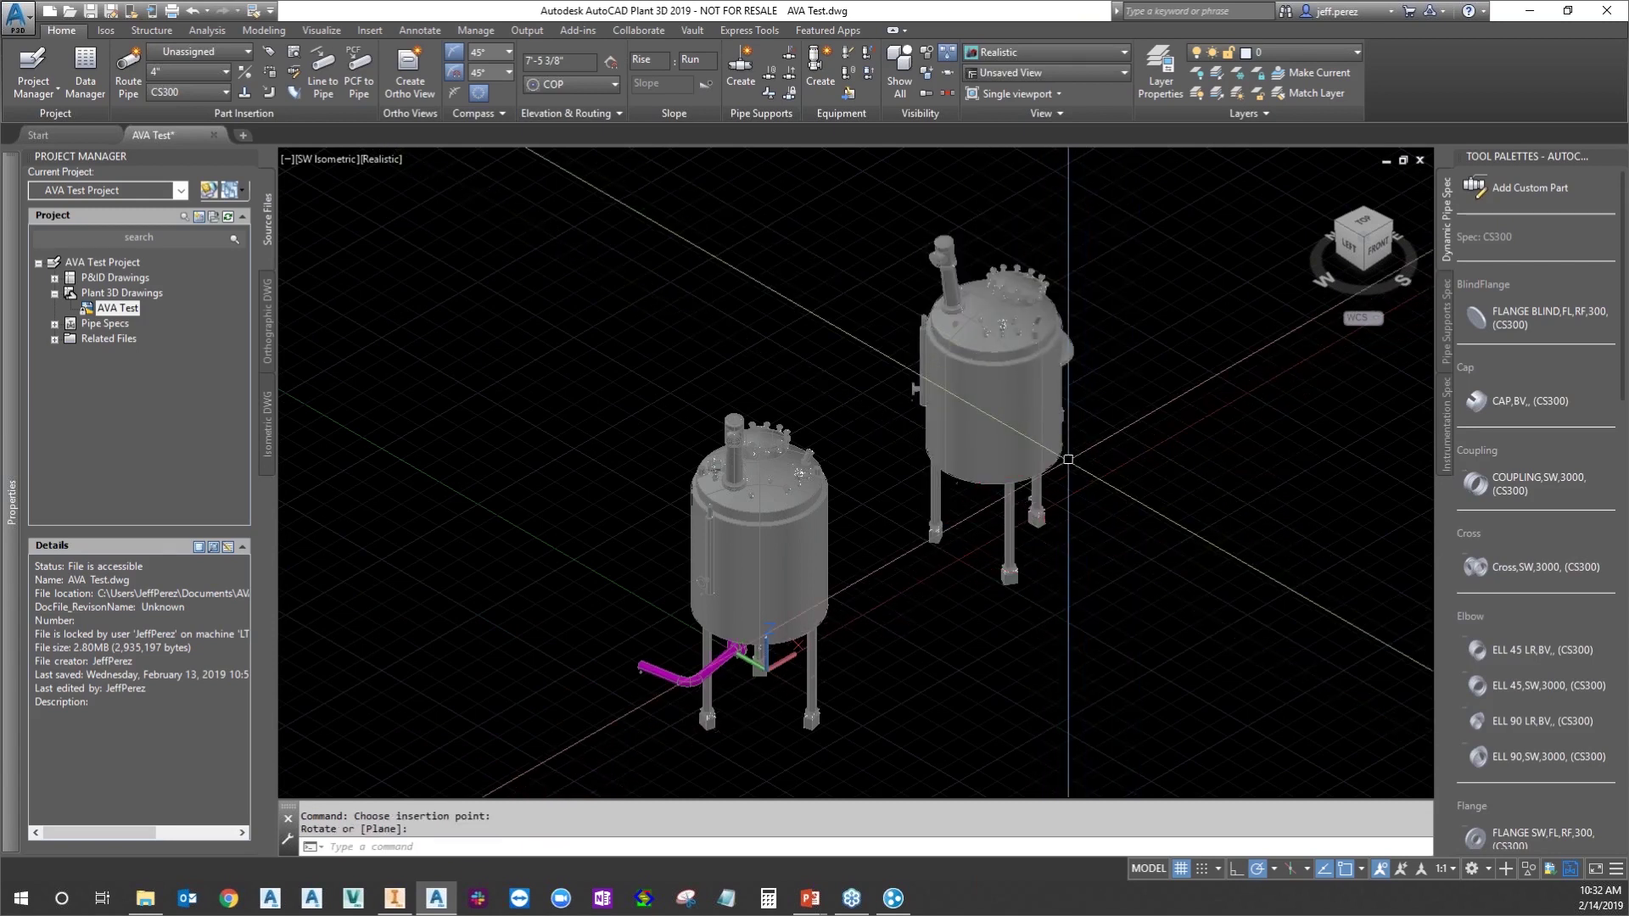
Load the Ketiv Vessel template for another new piece of equipment and assign it tag number 102 with type TK
left_click(812, 82)
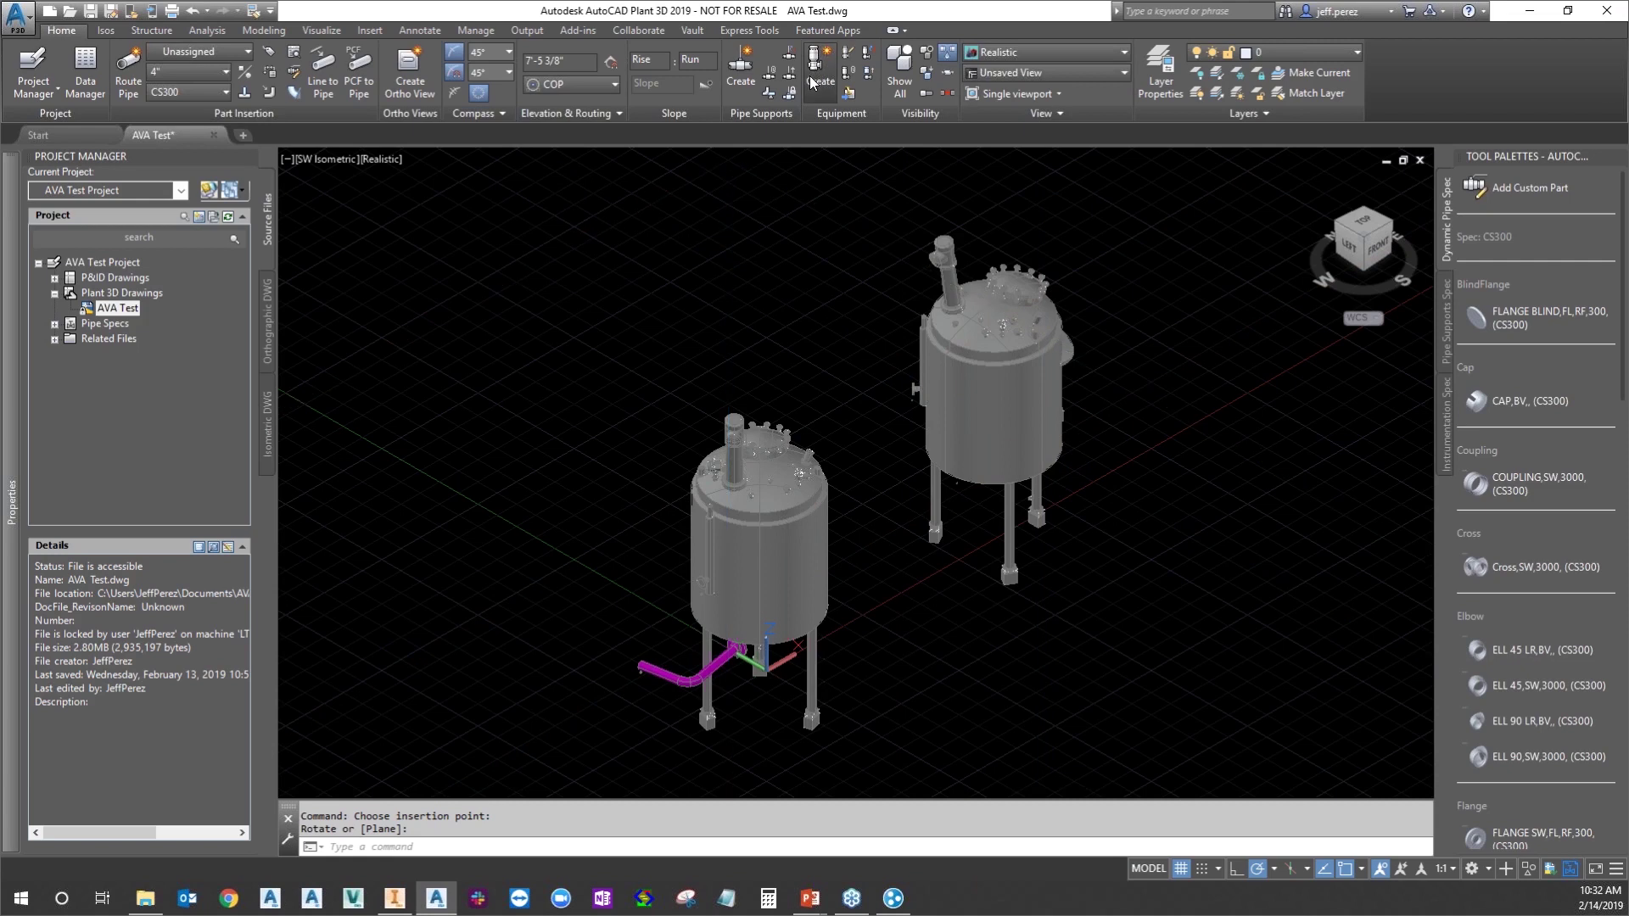
left_click(835, 624)
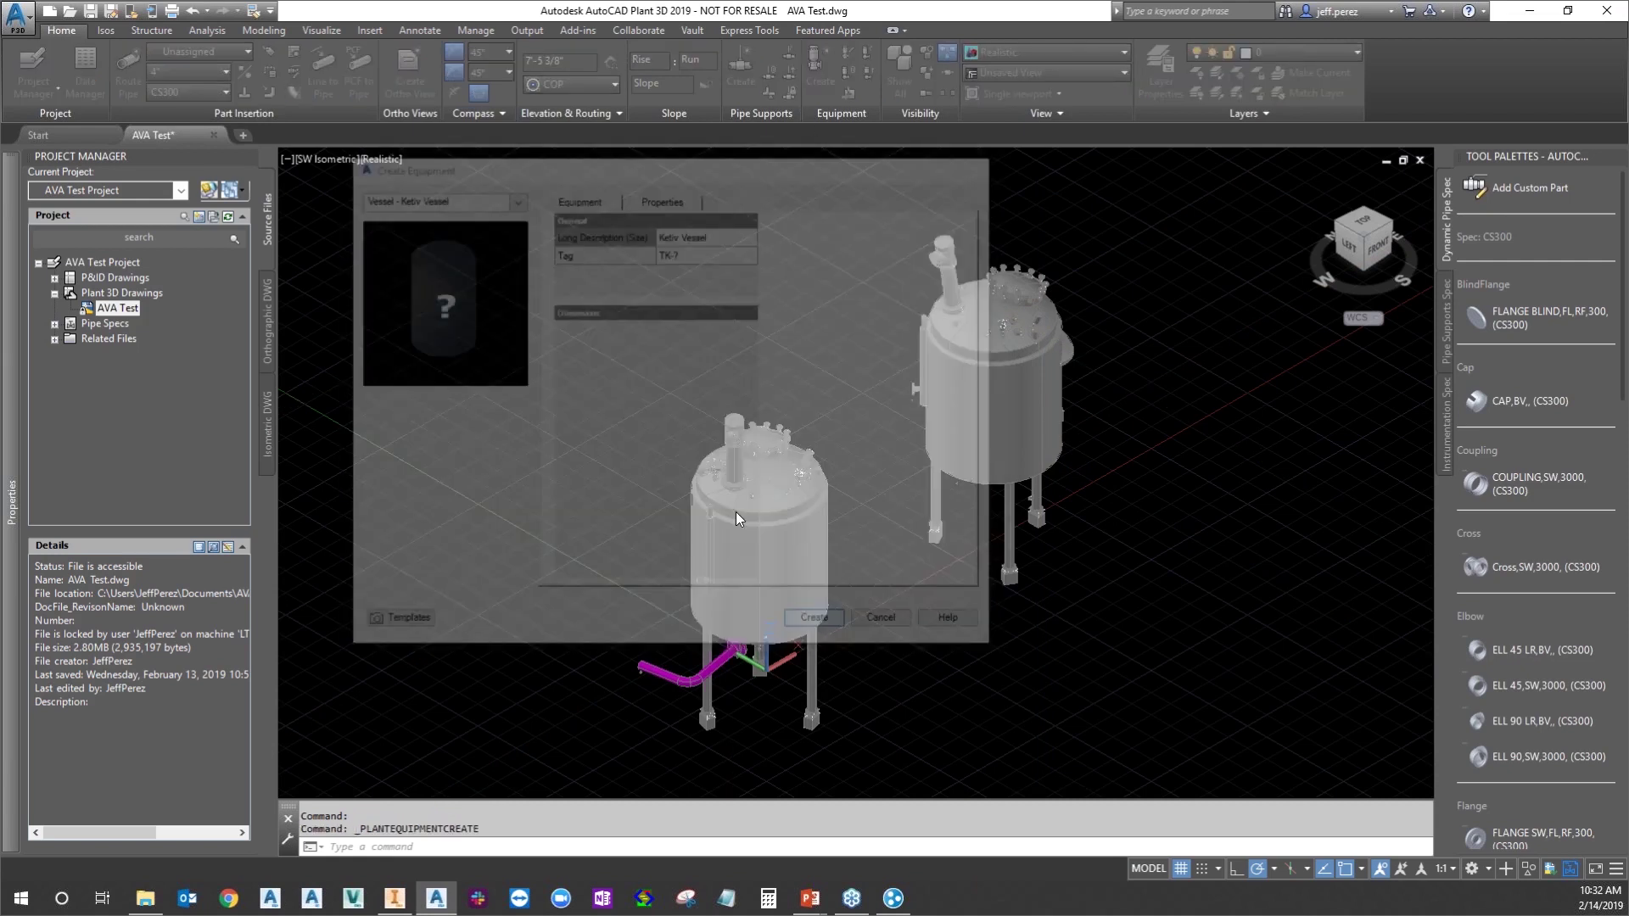
left_click(812, 82)
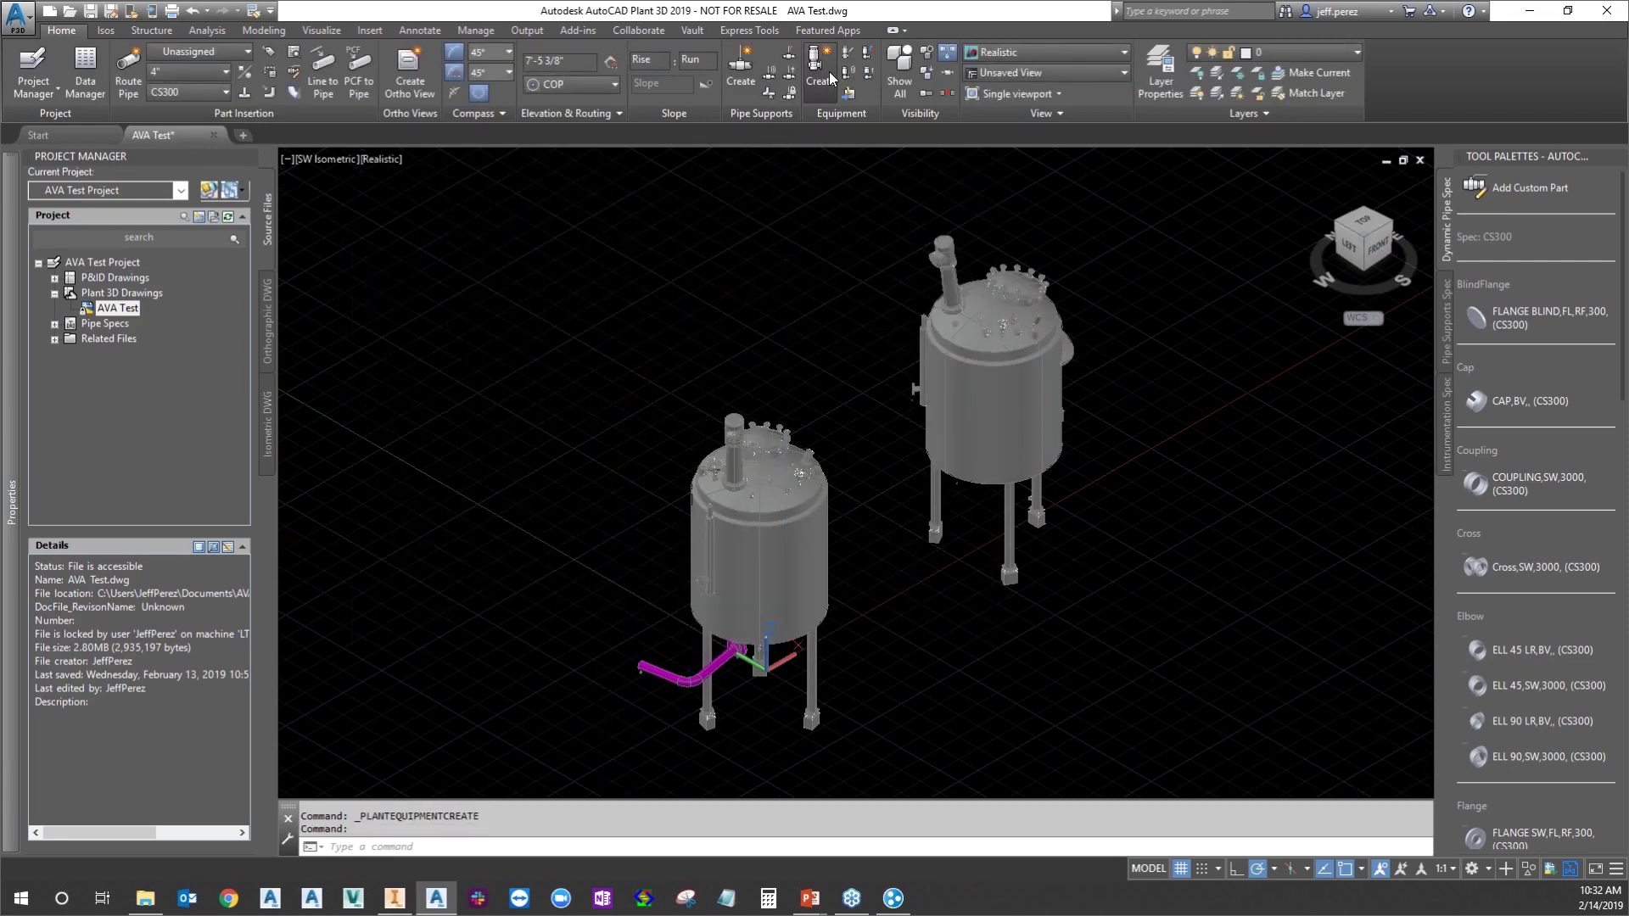
left_click(400, 624)
left_click(425, 664)
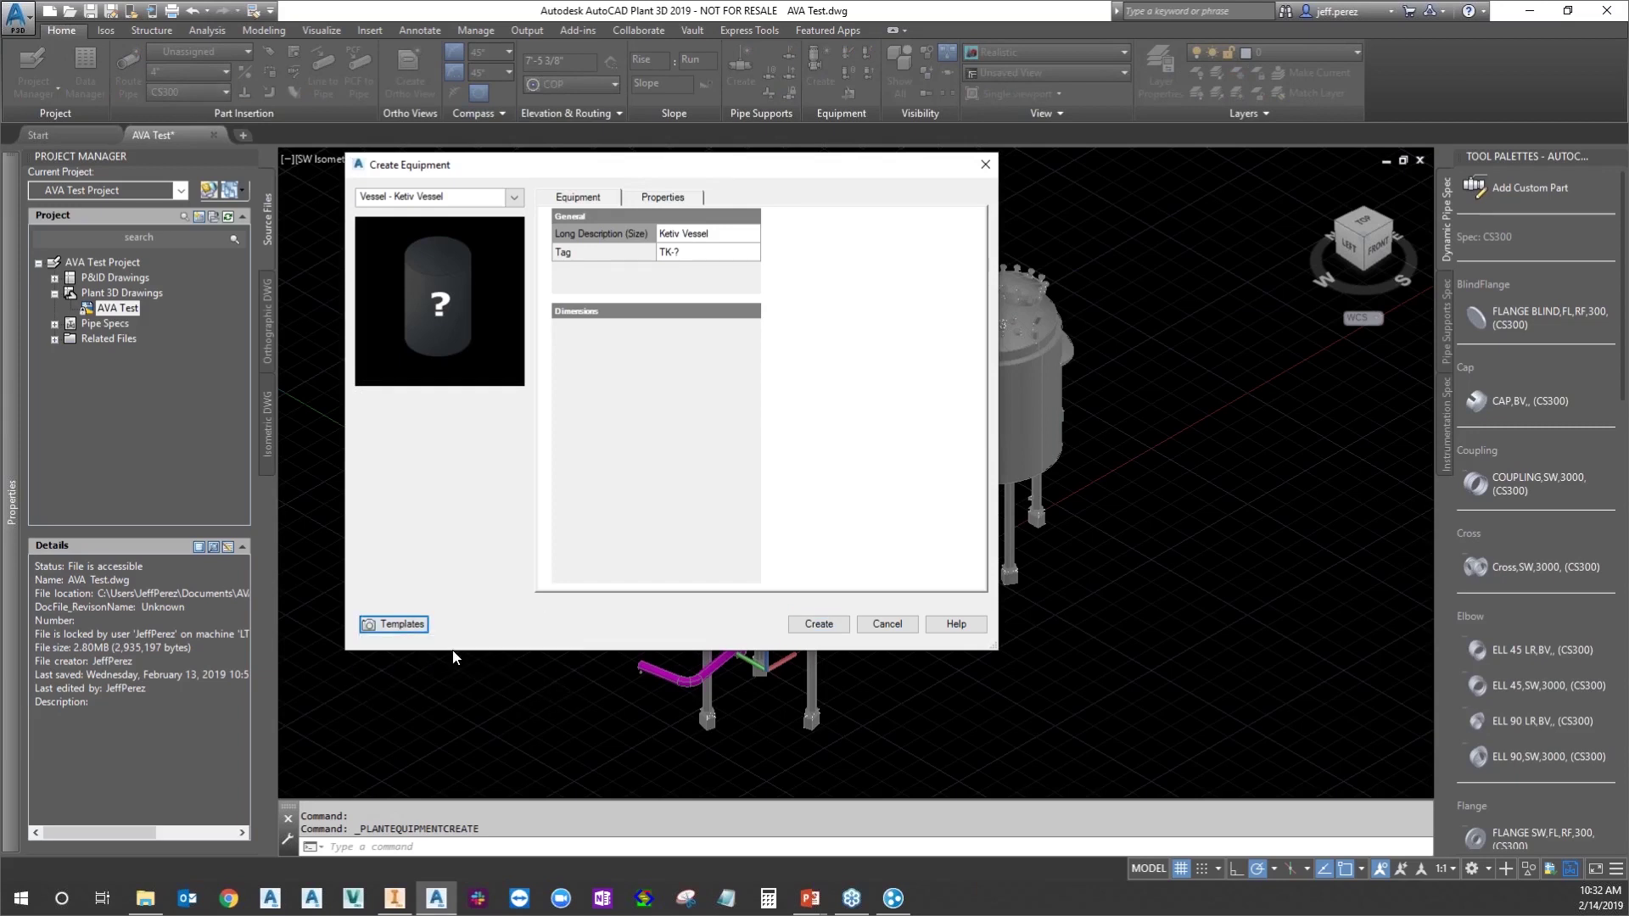
left_click(700, 256)
left_click(787, 435)
type("102")
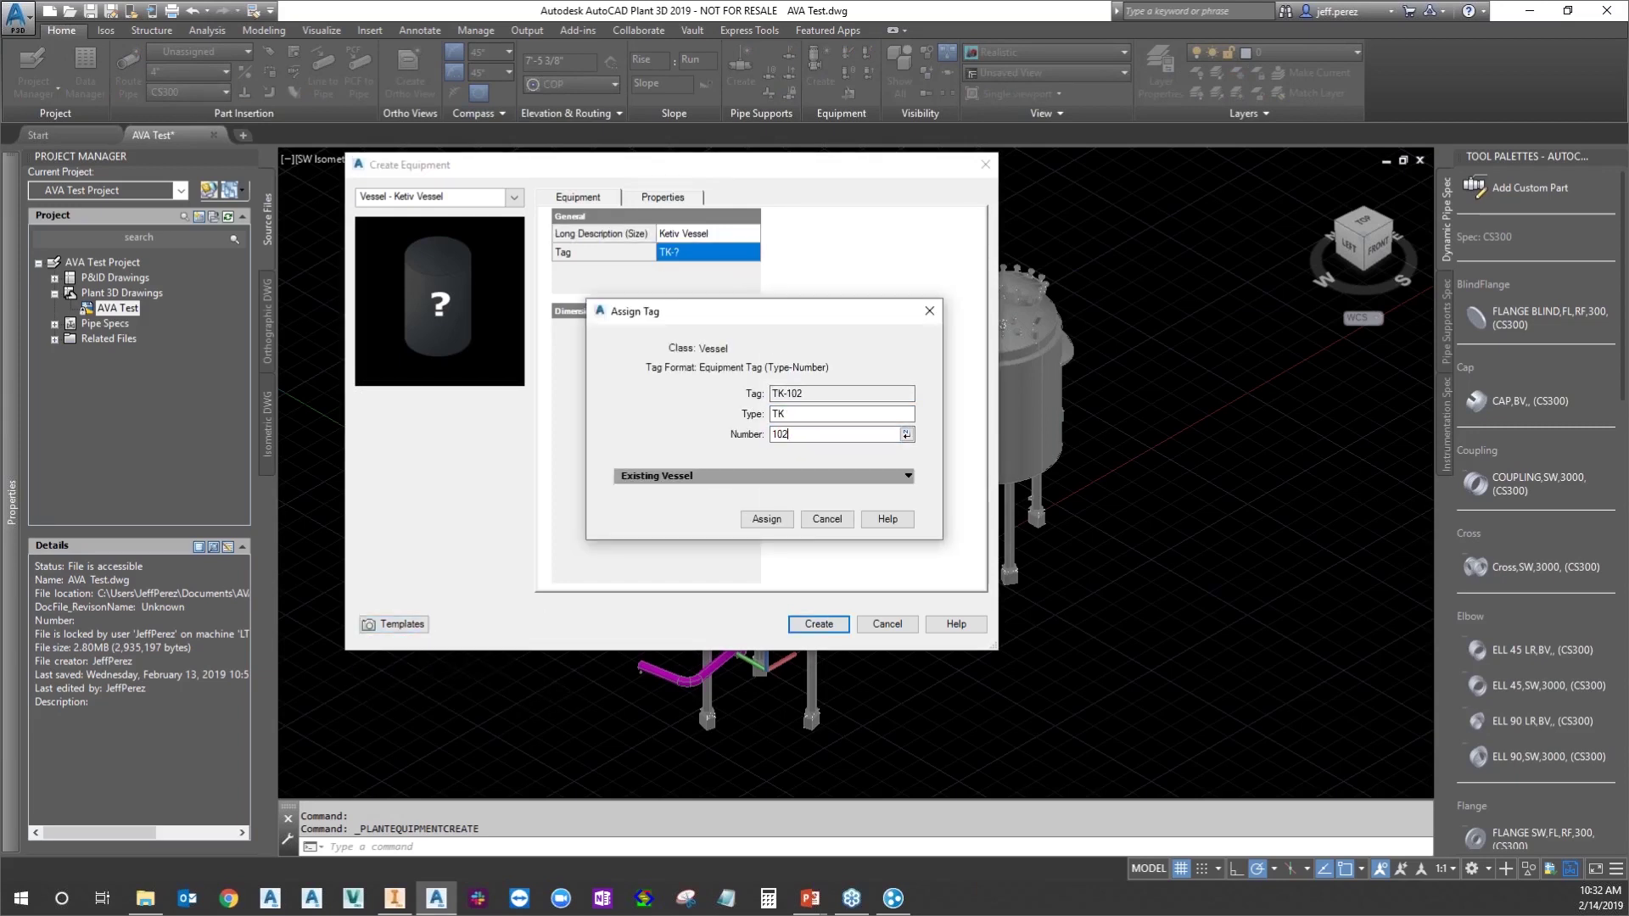
left_click(766, 519)
Create the TK-102 Ketiv Vessel, placing it behind the original vessel and well apart from TK-101, and accept its rotation
left_click(816, 626)
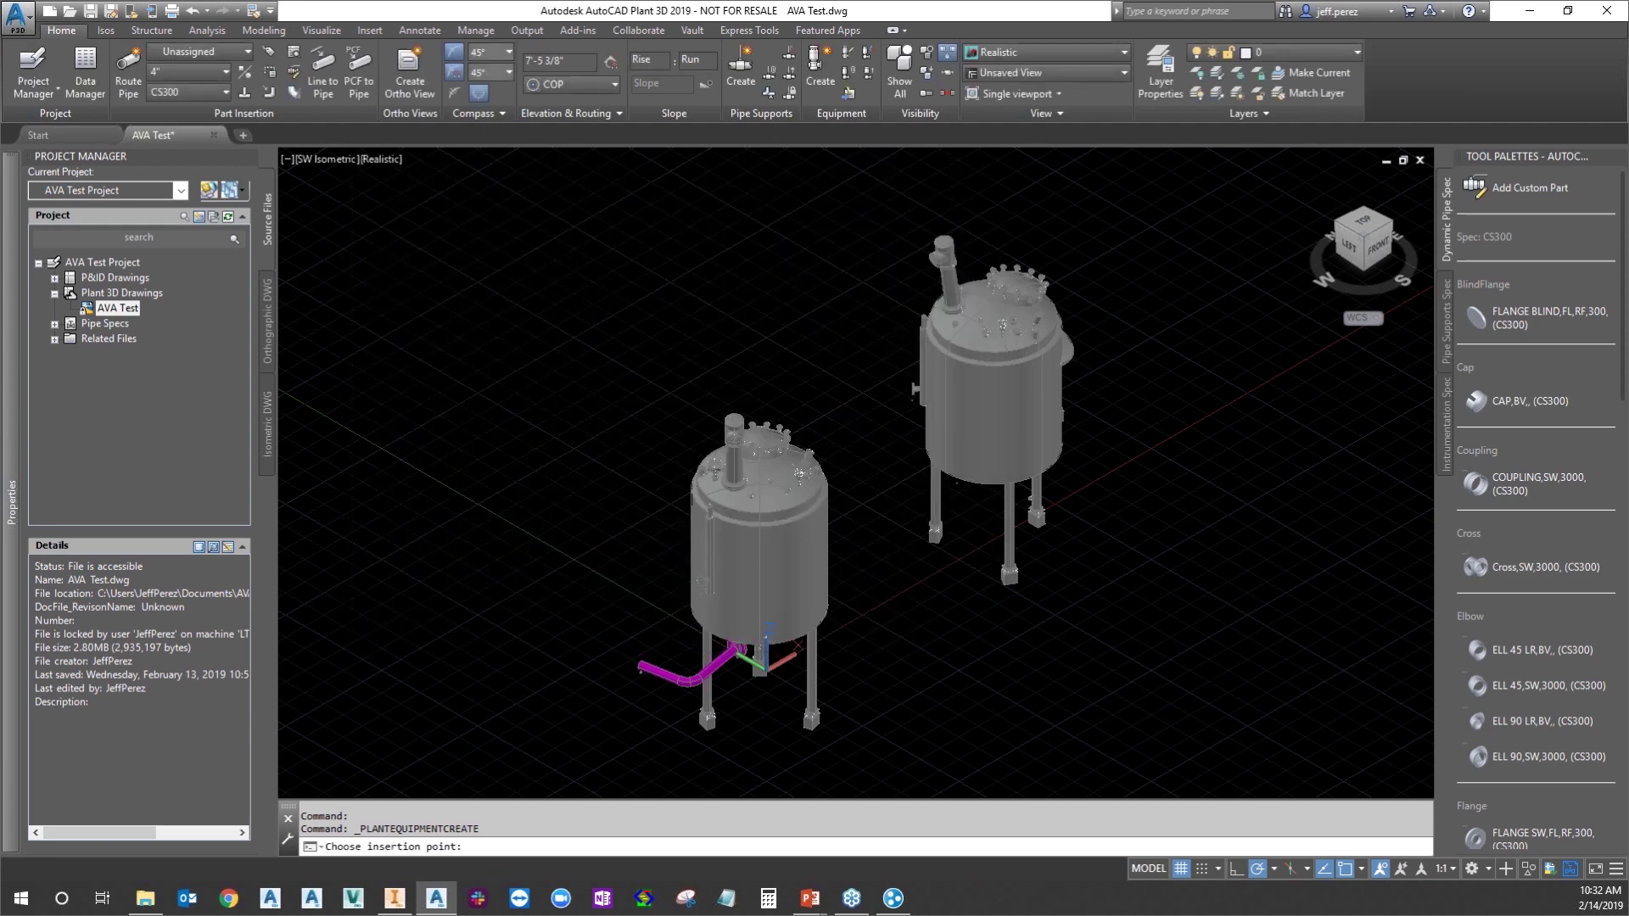
left_click(526, 464)
key("Return")
middle_click_drag(809, 504, 810, 504)
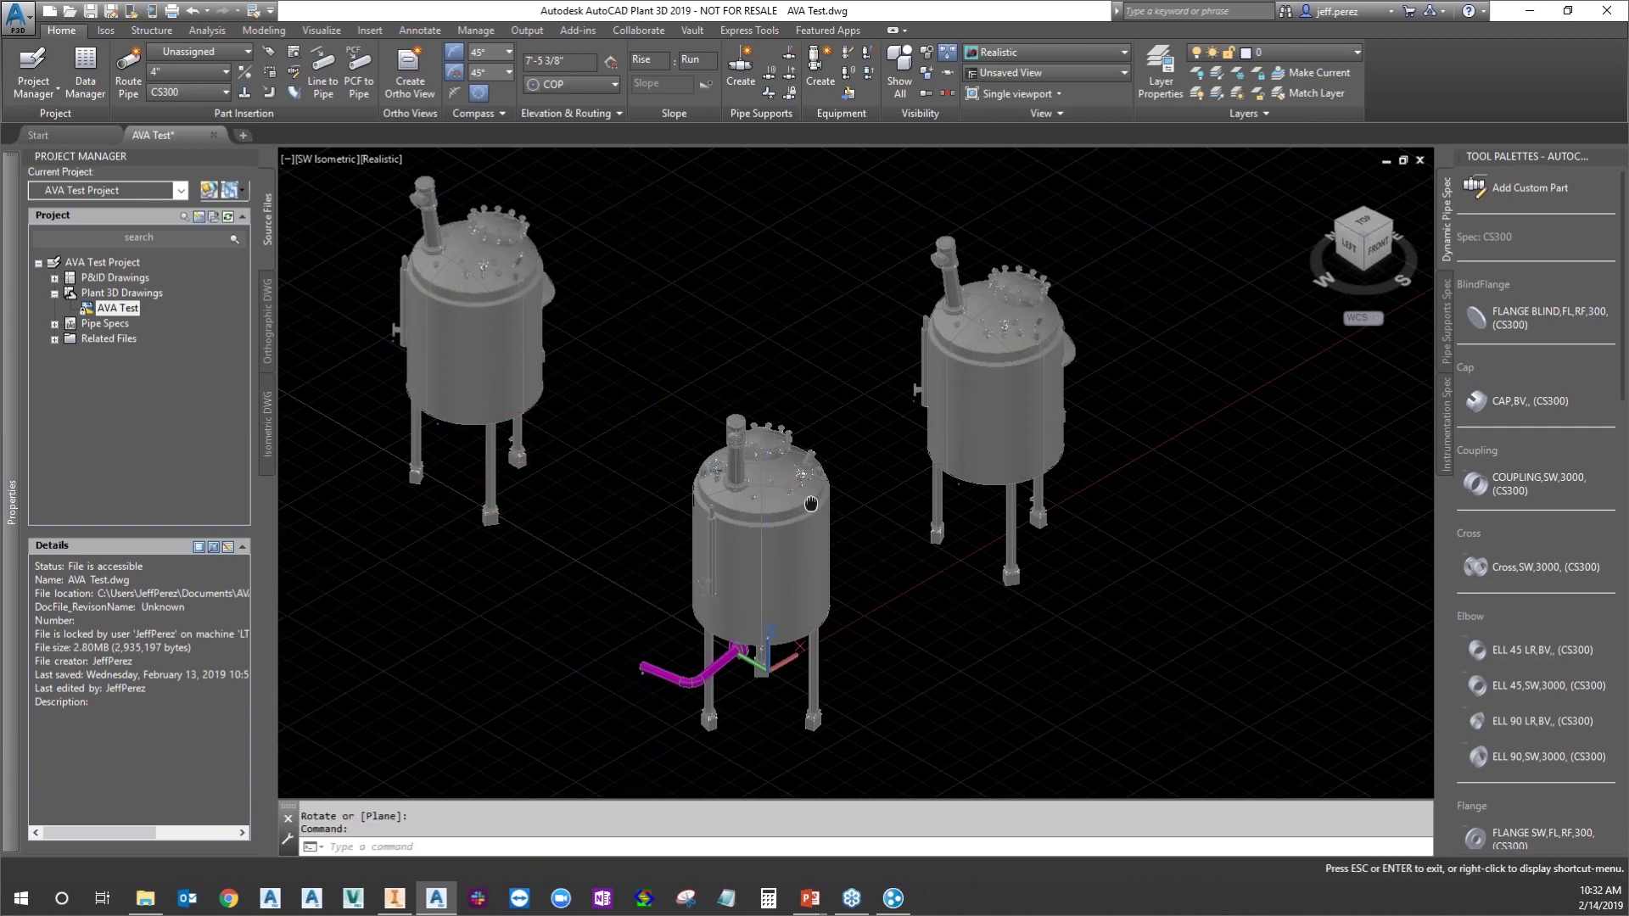
scroll(933, 526, "down", 2)
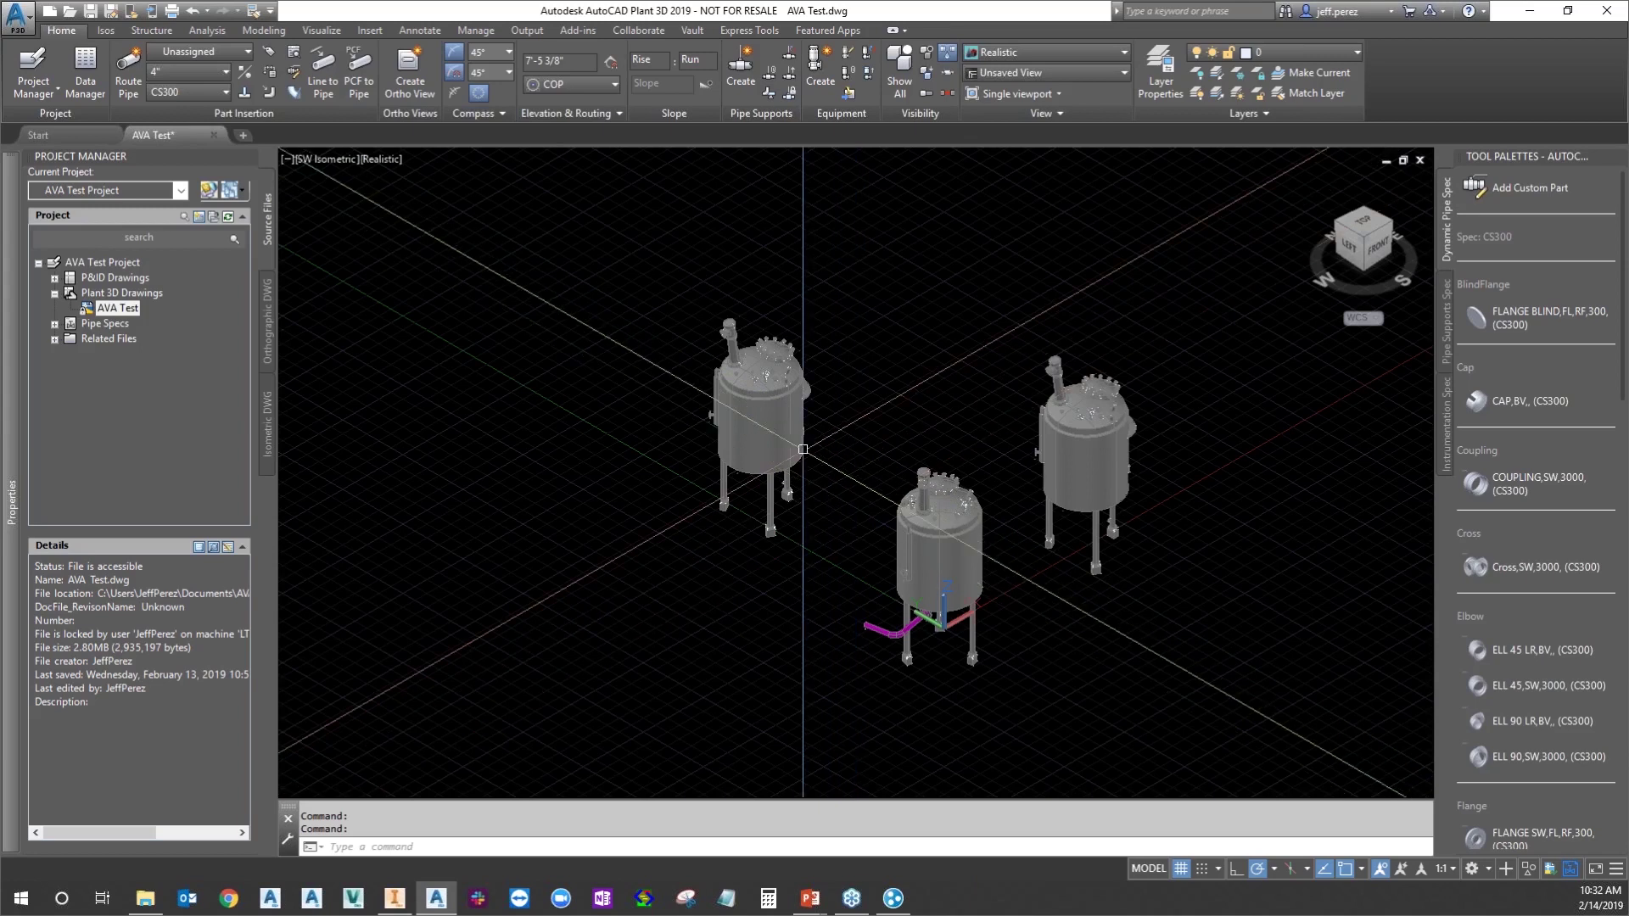
Select the TK-102 vessel to inspect it as one equipment object with its nozzles, and clear the selection
left_click(779, 432)
scroll(780, 432, "up", 3)
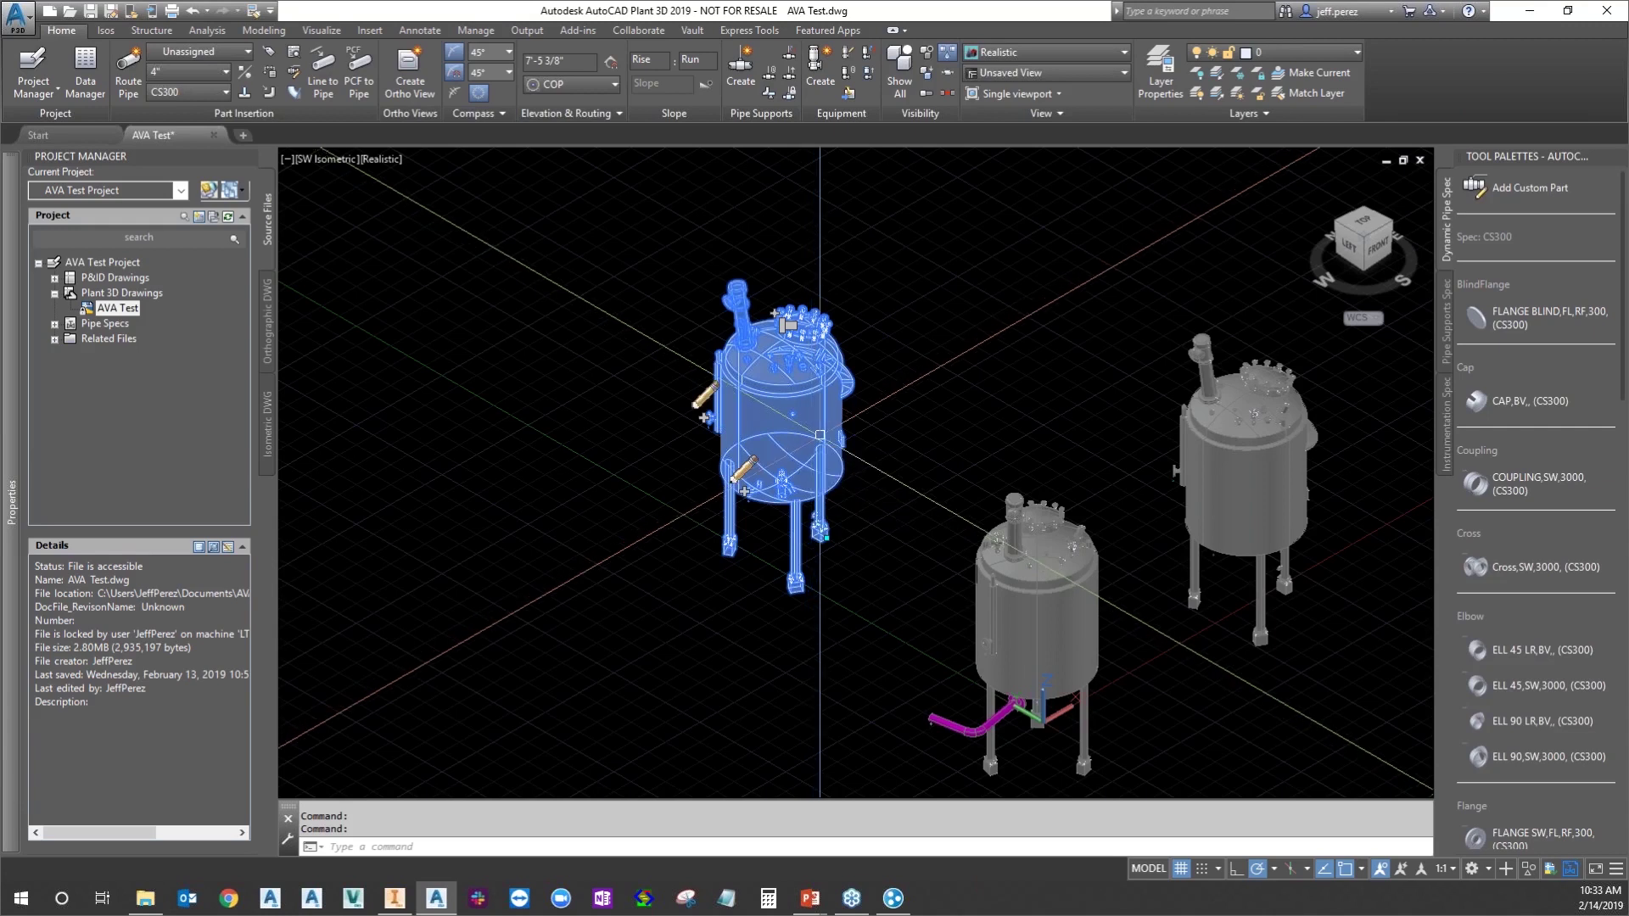
key("Escape")
middle_click_drag(949, 454, 820, 437)
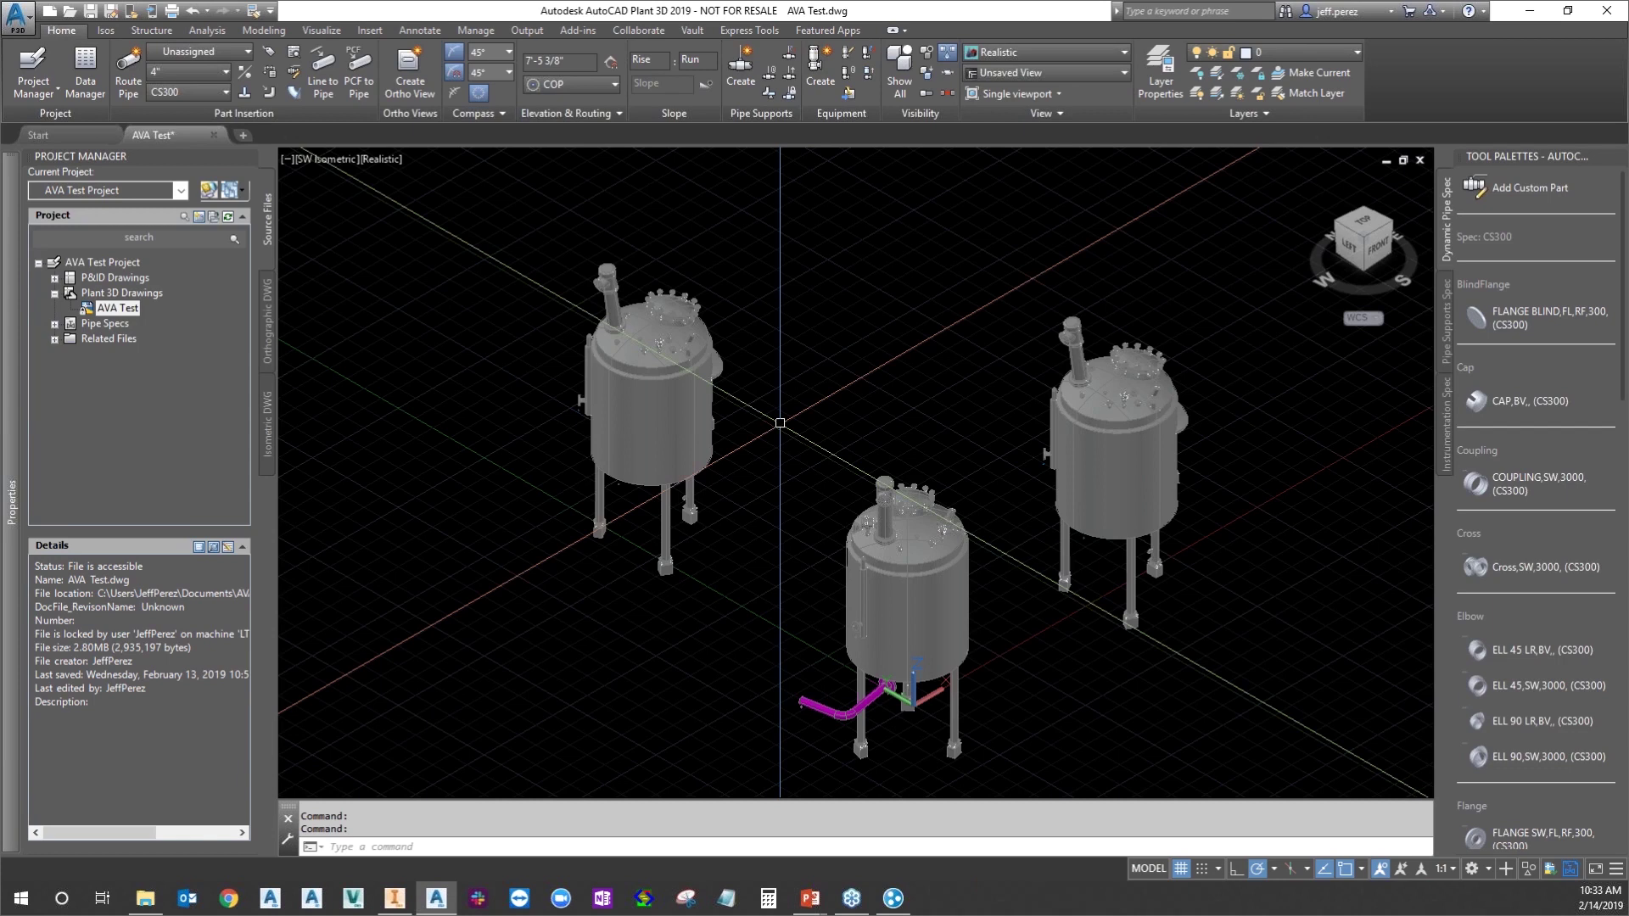
key("alt")
key("alt")
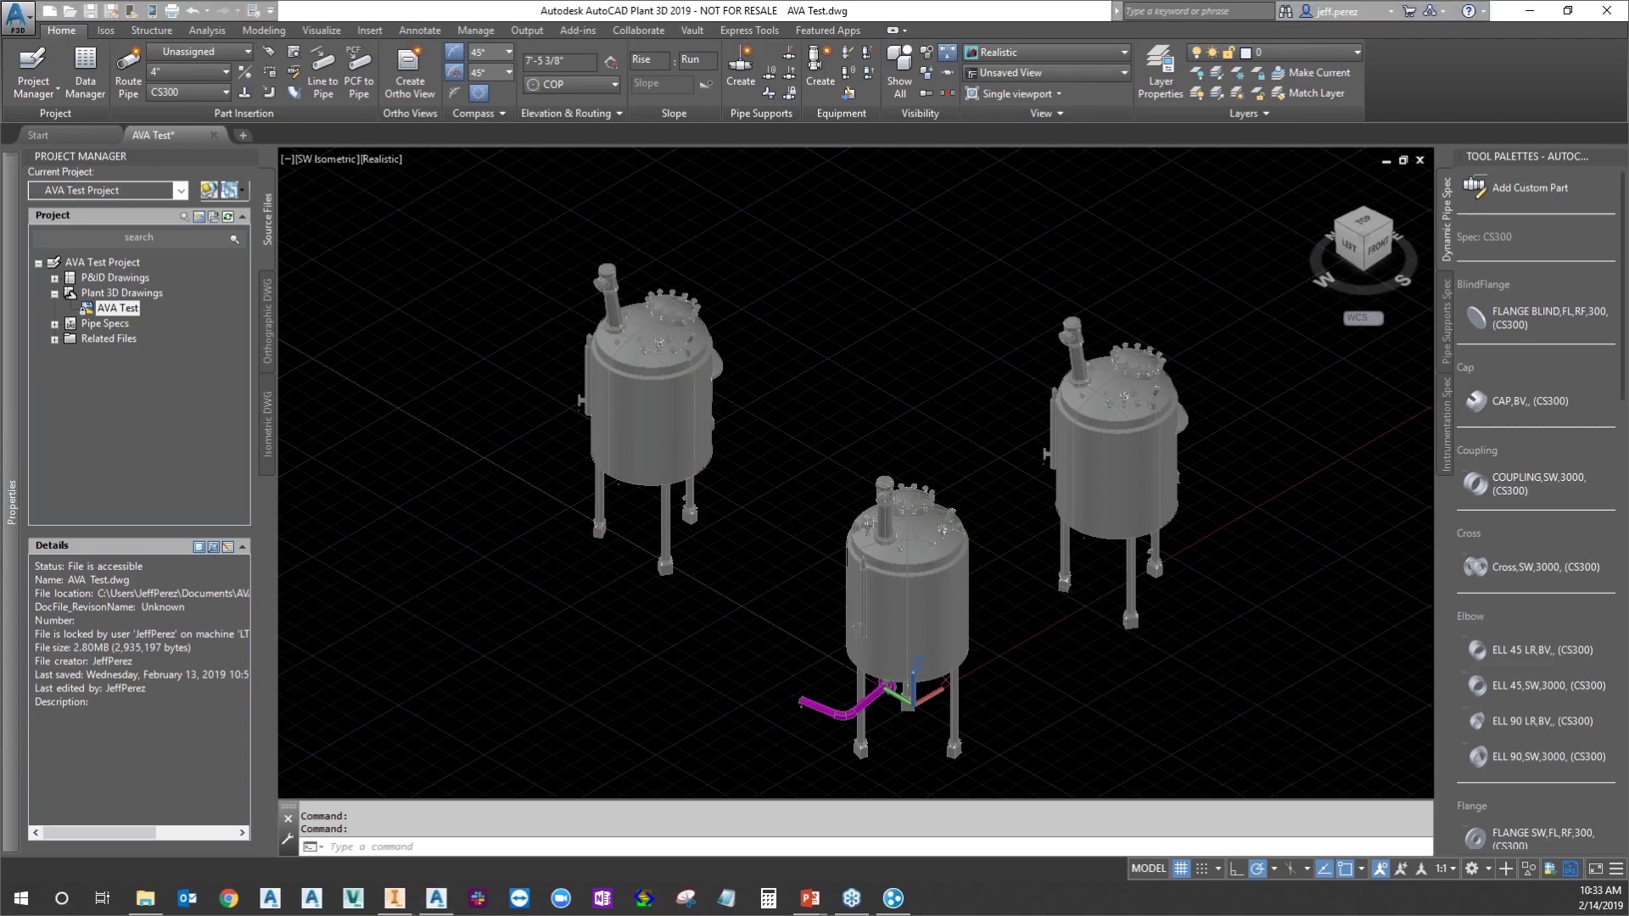